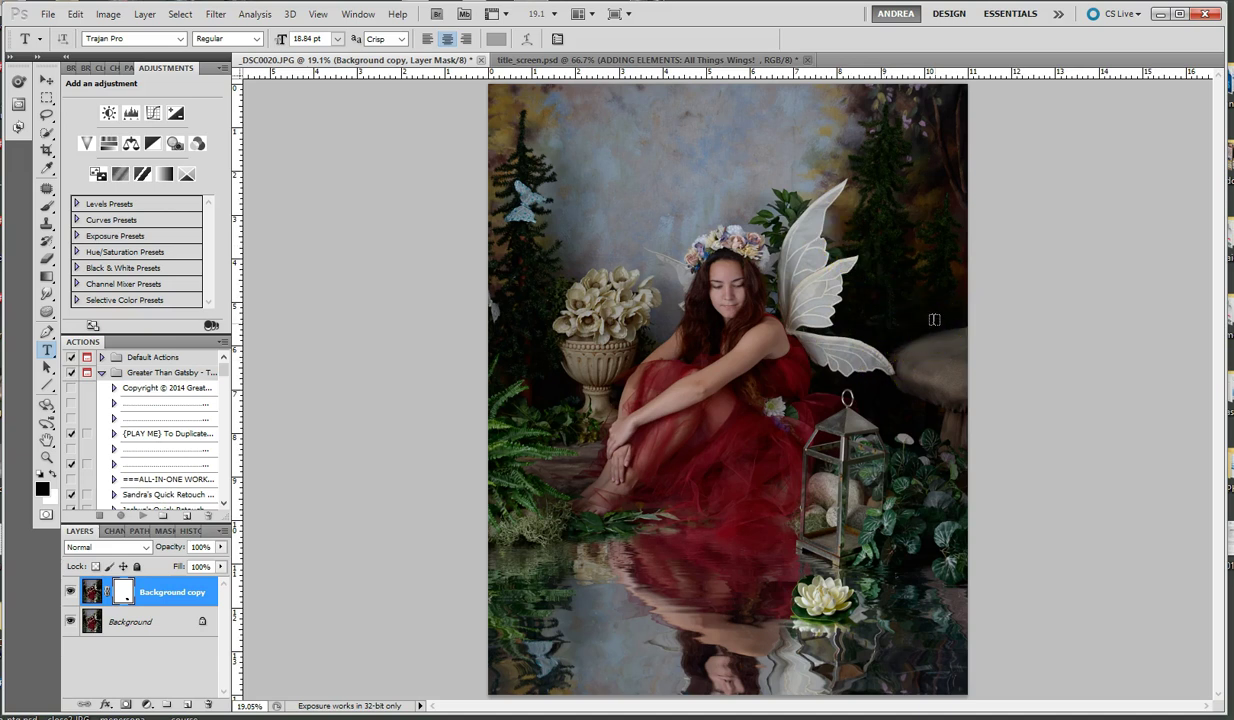
# Step: Reduce the document to the Background layer alone, without the masked Background copy layer
pyautogui.scroll(2, 929, 313)
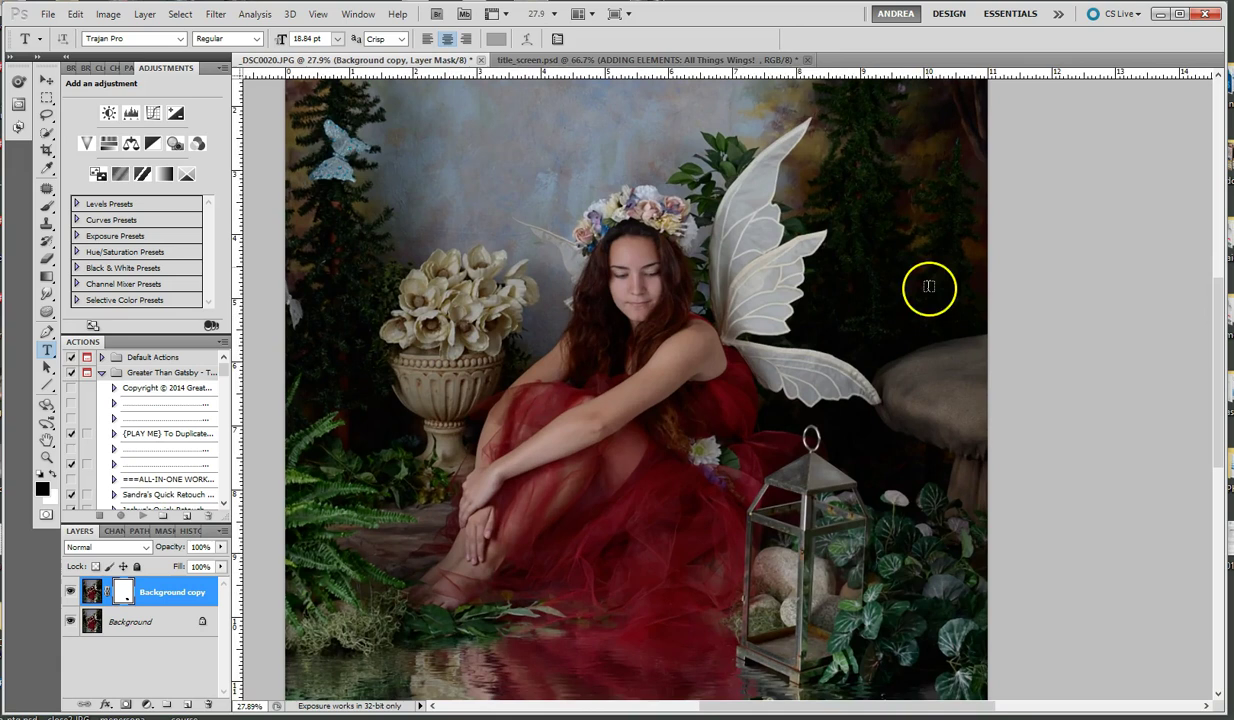
pyautogui.moveTo(923, 240); pyautogui.dragTo(950, 350)
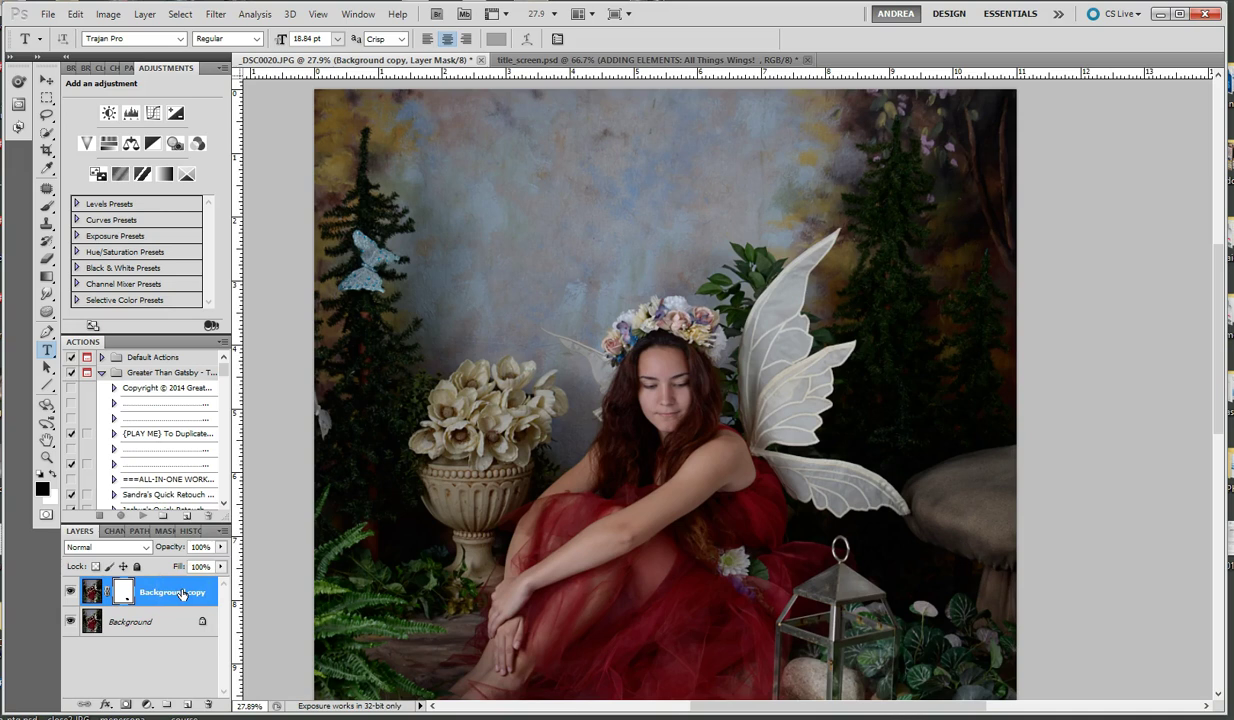
pyautogui.click(172, 623)
pyautogui.rightClick(172, 623)
pyautogui.press('Escape')
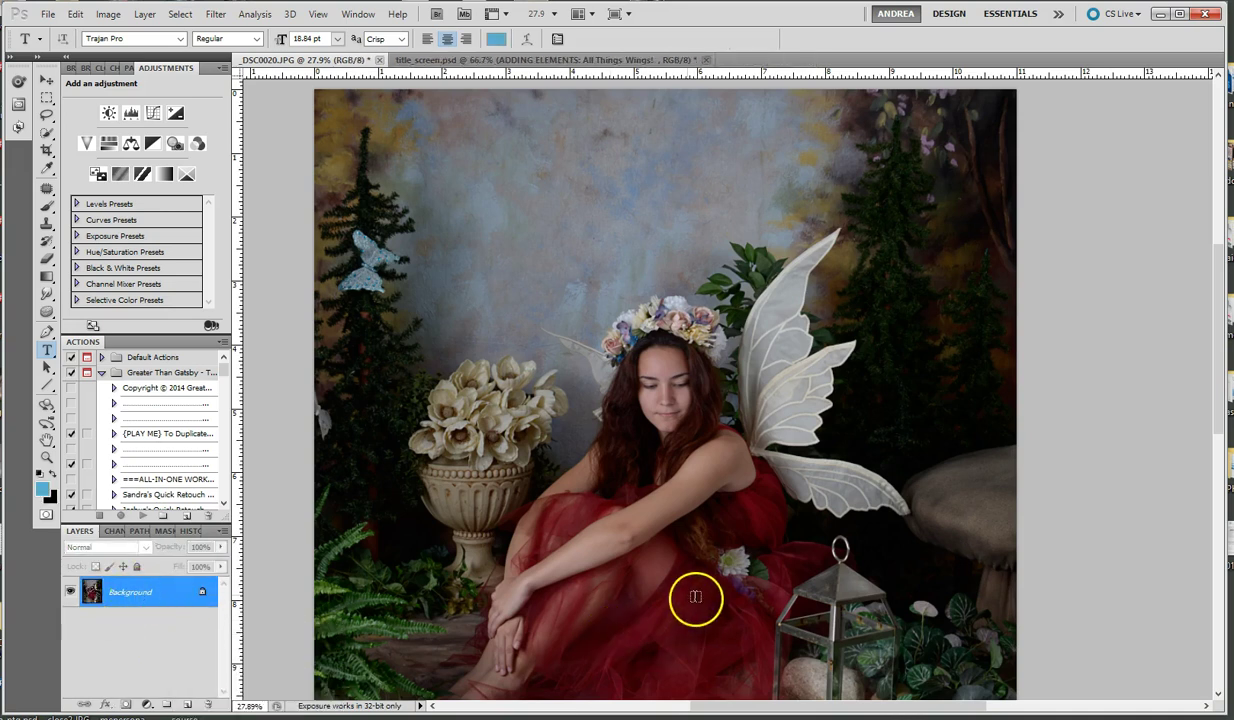
# Step: Duplicate the Background layer under the name Background copy
pyautogui.rightClick(182, 596)
pyautogui.click(195, 625)
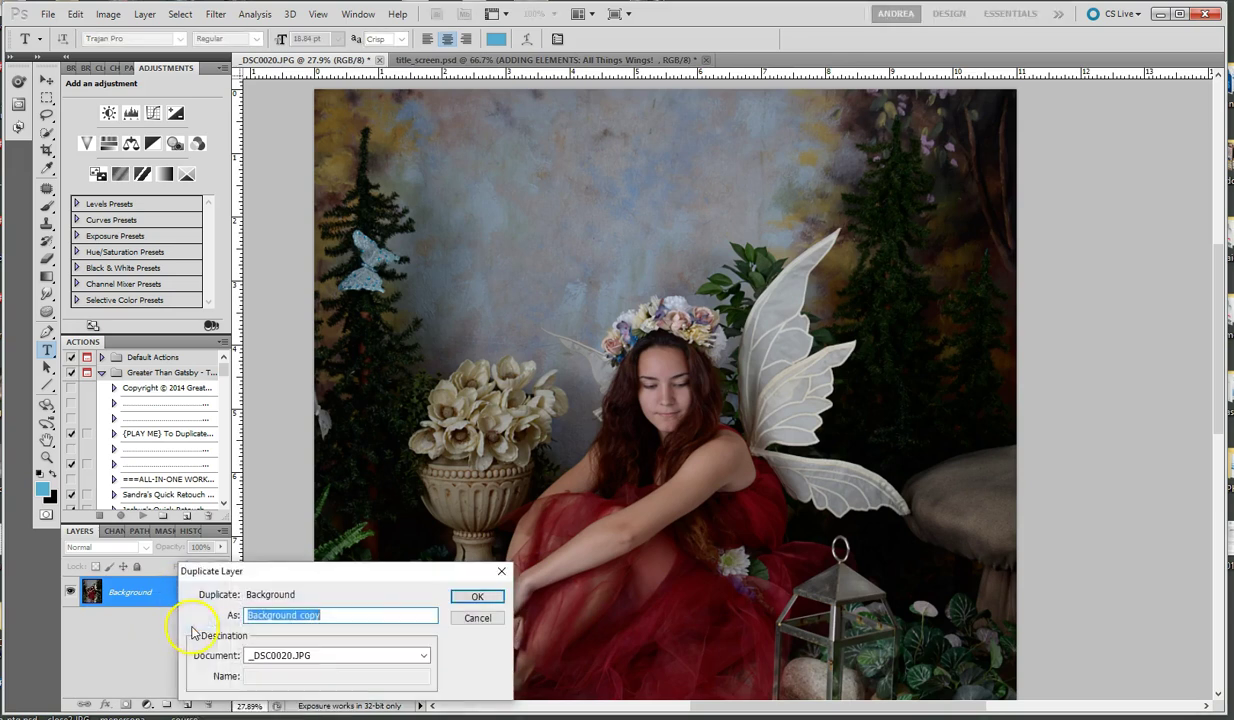
pyautogui.click(478, 597)
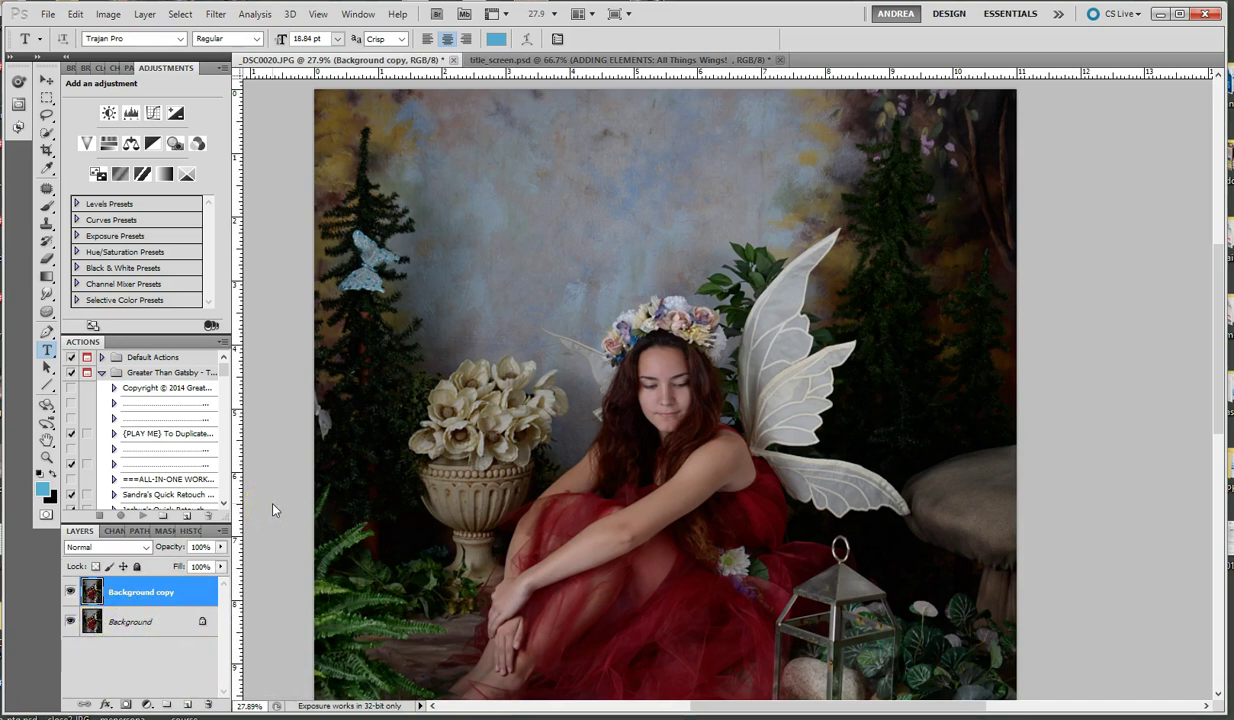
# Step: Select the large fairy wing behind the woman's shoulder with the Quick Selection tool
pyautogui.click(47, 138)
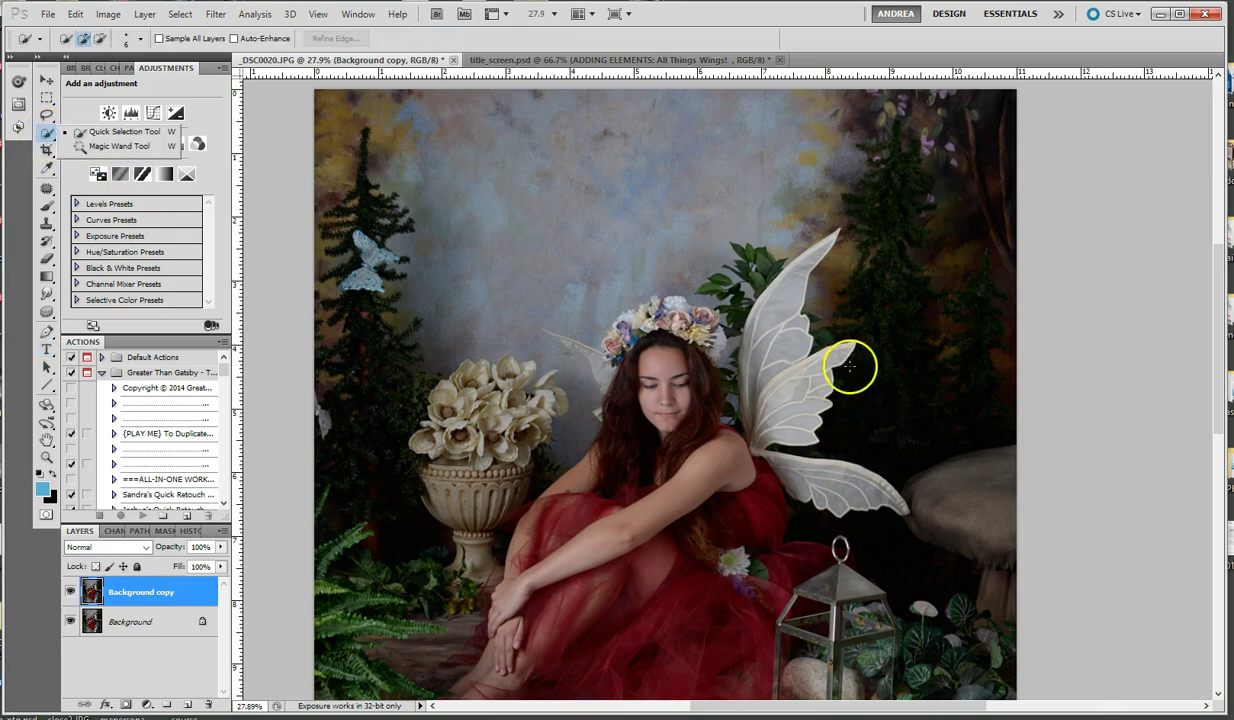
pyautogui.scroll(2, 848, 363)
pyautogui.click(716, 444)
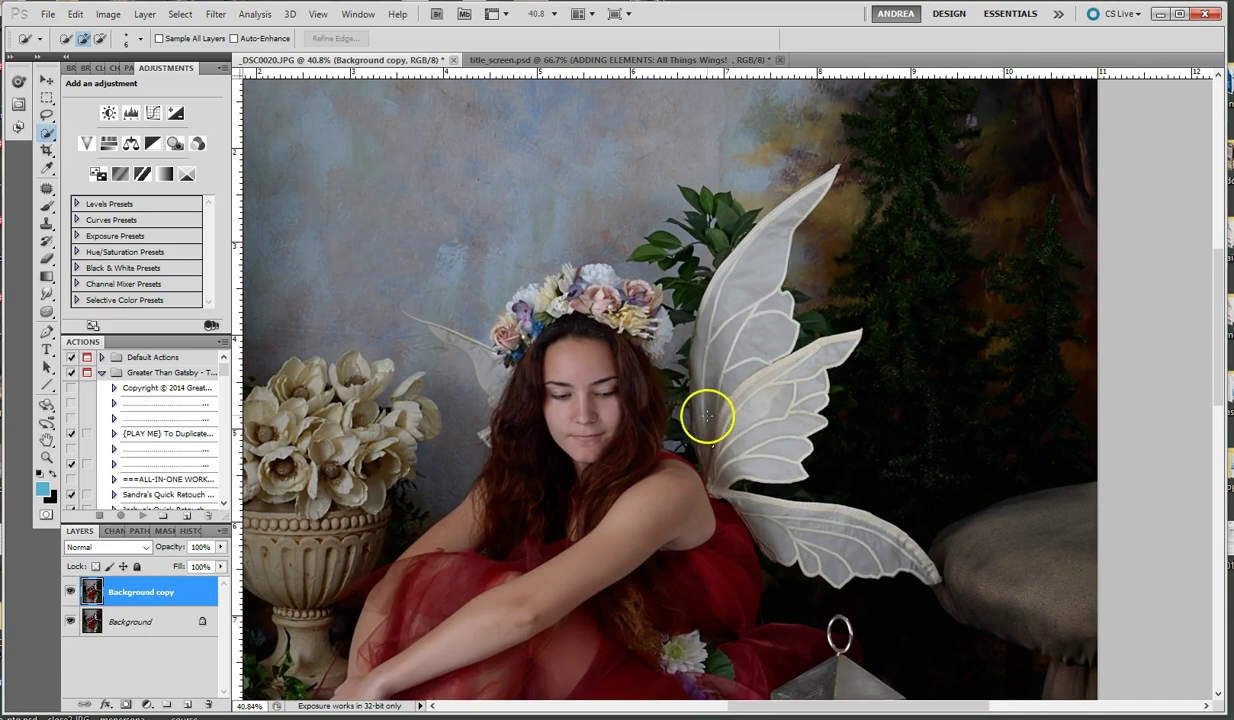
pyautogui.moveTo(720, 318)
pyautogui.mouseDown()
pyautogui.moveTo(783, 388)
pyautogui.moveTo(784, 445)
pyautogui.moveTo(728, 497)
pyautogui.moveTo(854, 537)
pyautogui.mouseUp()
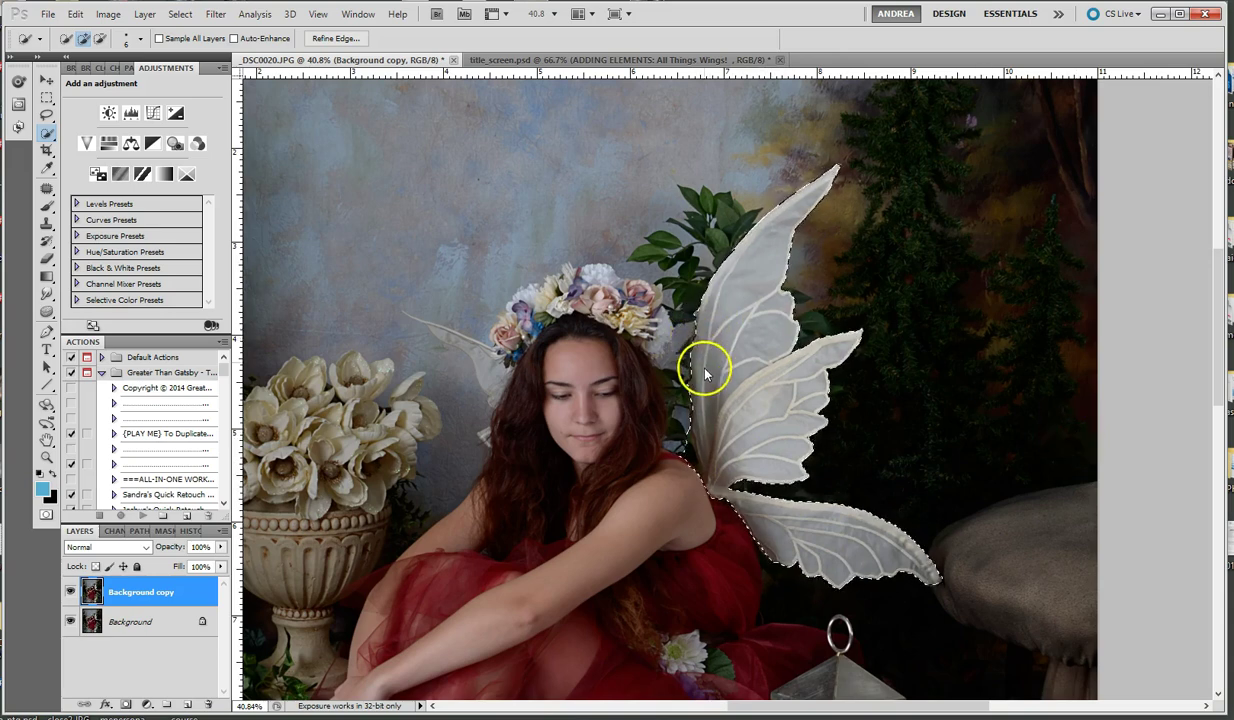
# Step: Subtract the excess area between the woman's hair and the wing's base from the wing selection
pyautogui.hotkey('ctrl', 'h')
pyautogui.scroll(4, 700, 342)
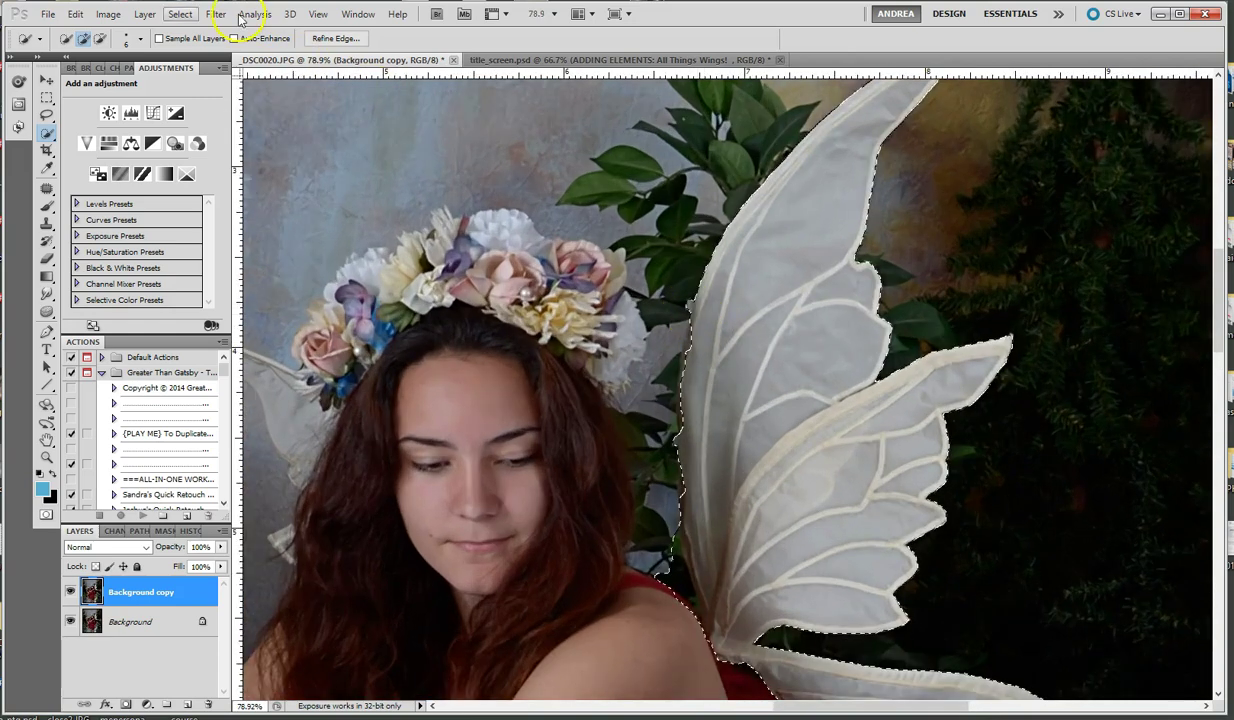
pyautogui.click(100, 38)
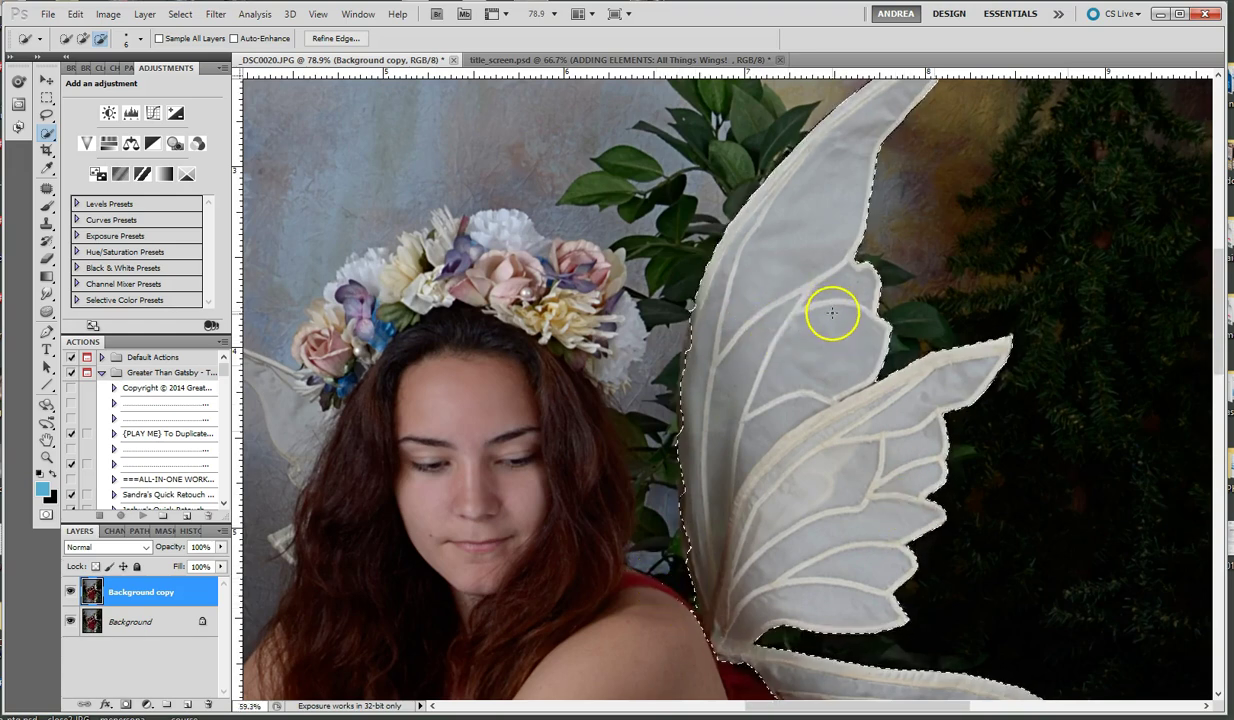
# Step: Copy the selected wing from the Background copy layer and paste it as a new layer
pyautogui.scroll(-2, 832, 308)
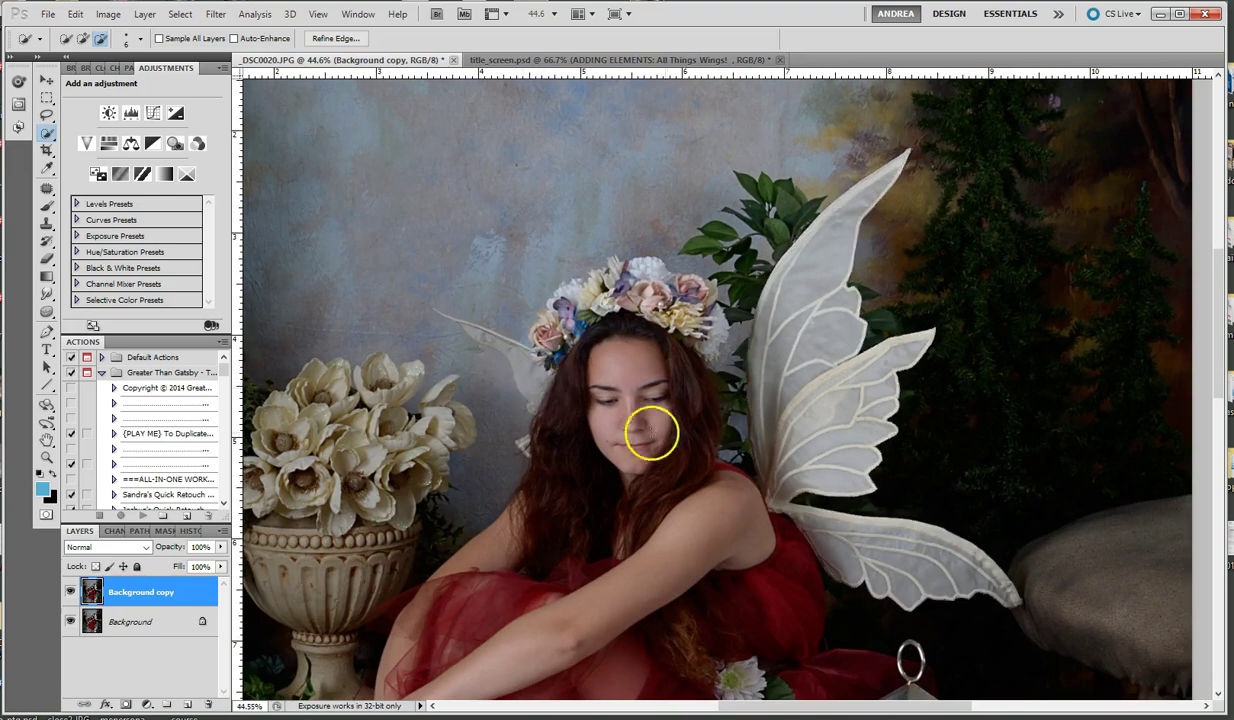
pyautogui.scroll(-2, 845, 419)
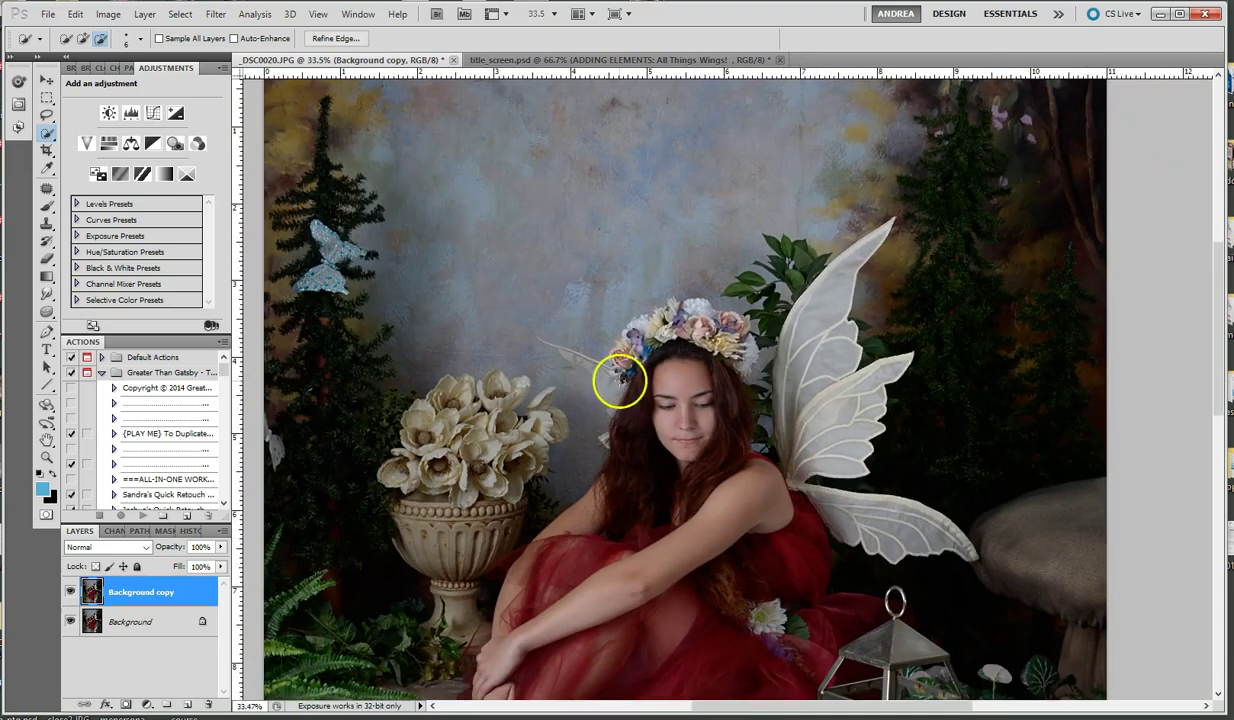
pyautogui.hotkey('ctrl', 'd')
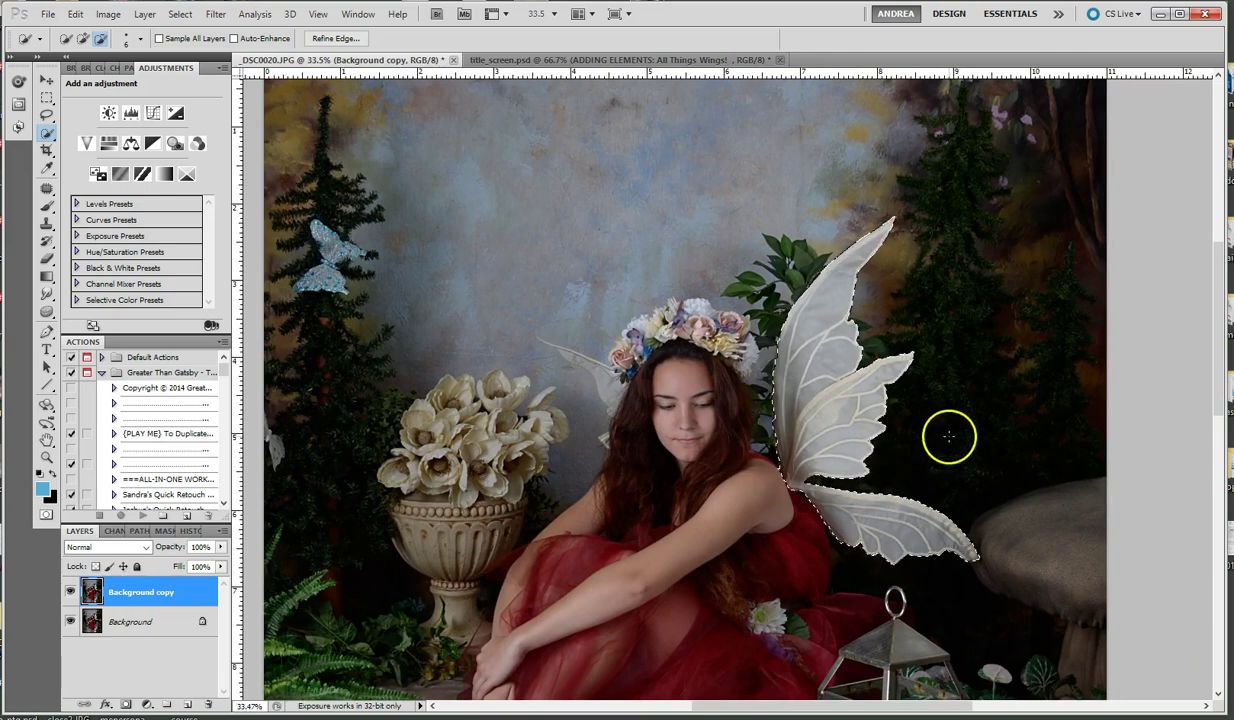
pyautogui.scroll(-2, 965, 470)
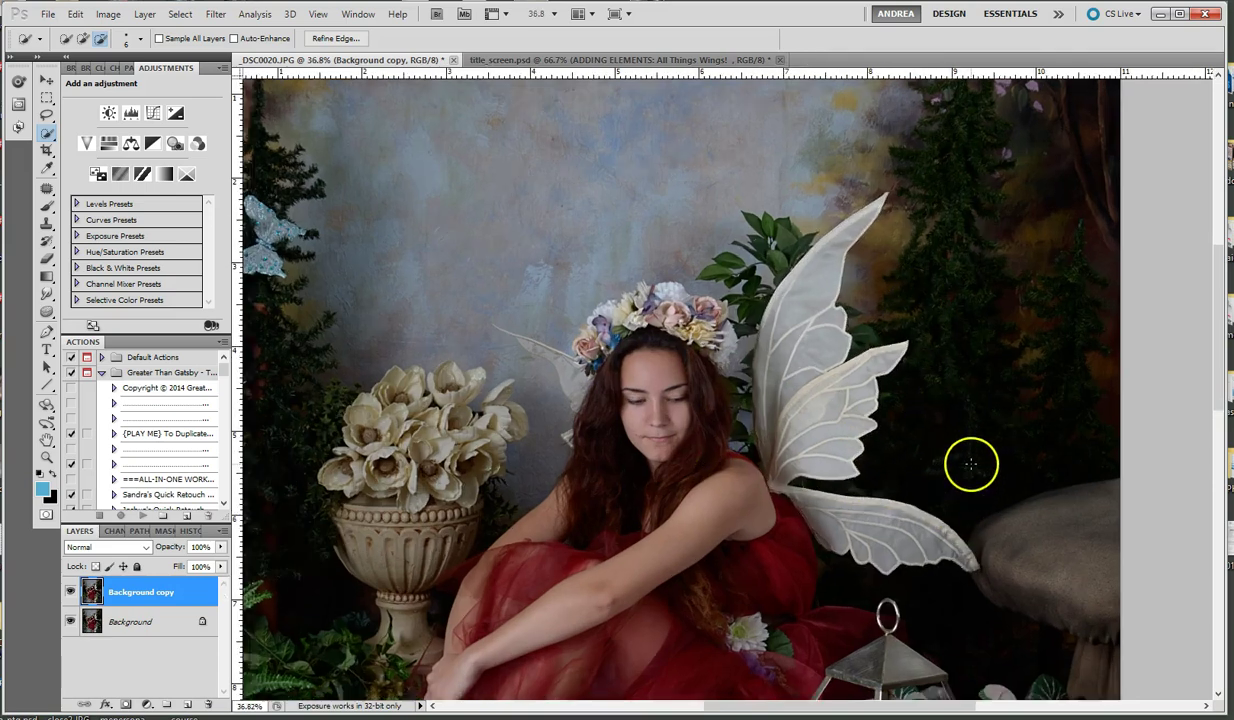
pyautogui.scroll(-1, 970, 463)
pyautogui.hotkey('ctrl', 'shift', 'd')
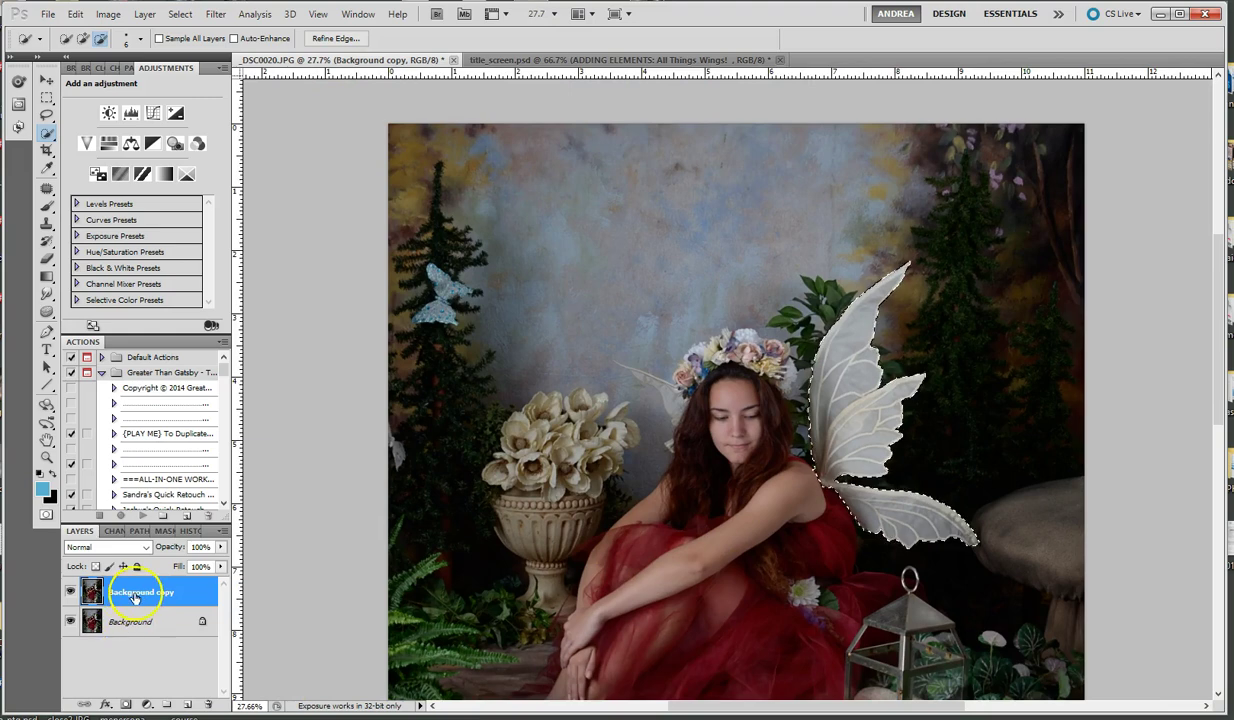
pyautogui.click(75, 14)
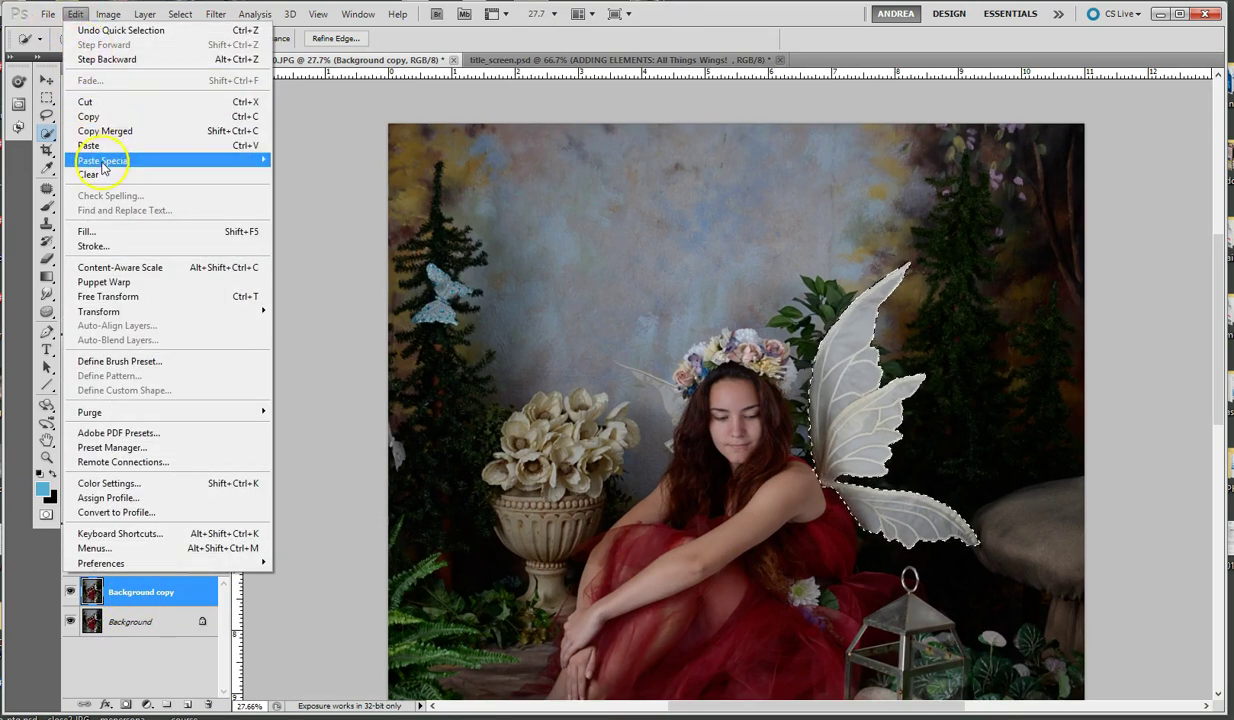
pyautogui.click(90, 113)
pyautogui.click(75, 14)
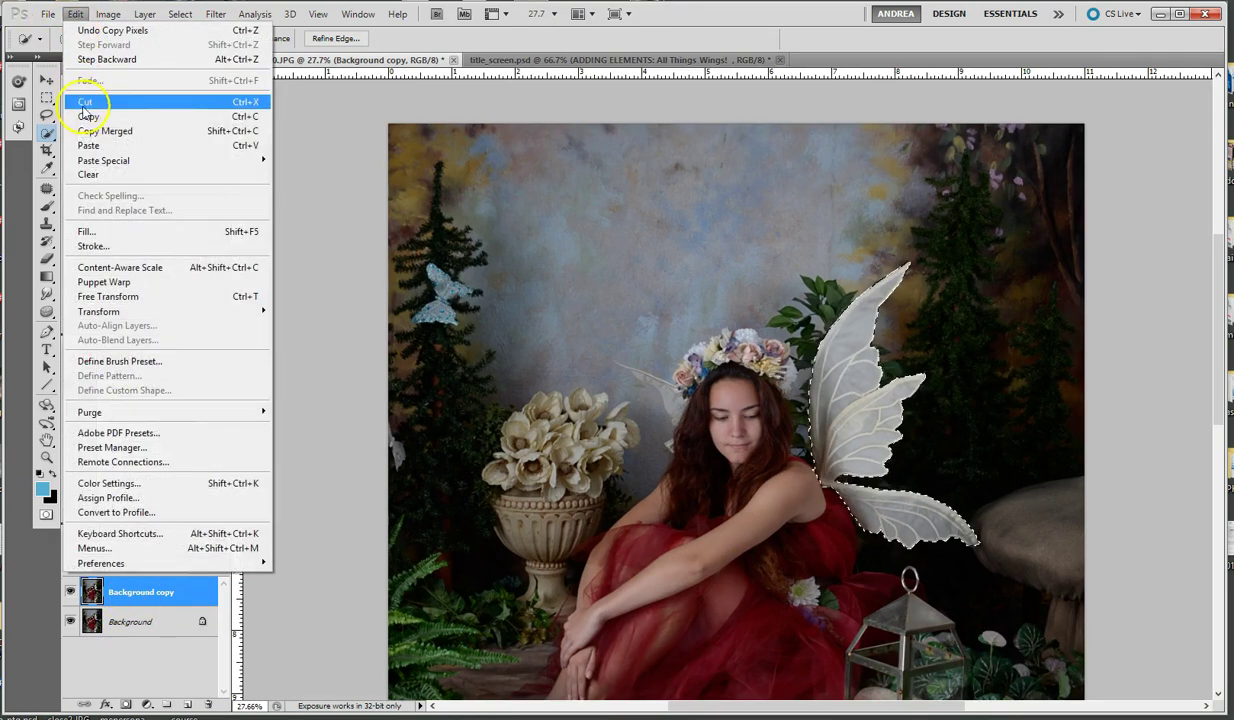
pyautogui.click(85, 144)
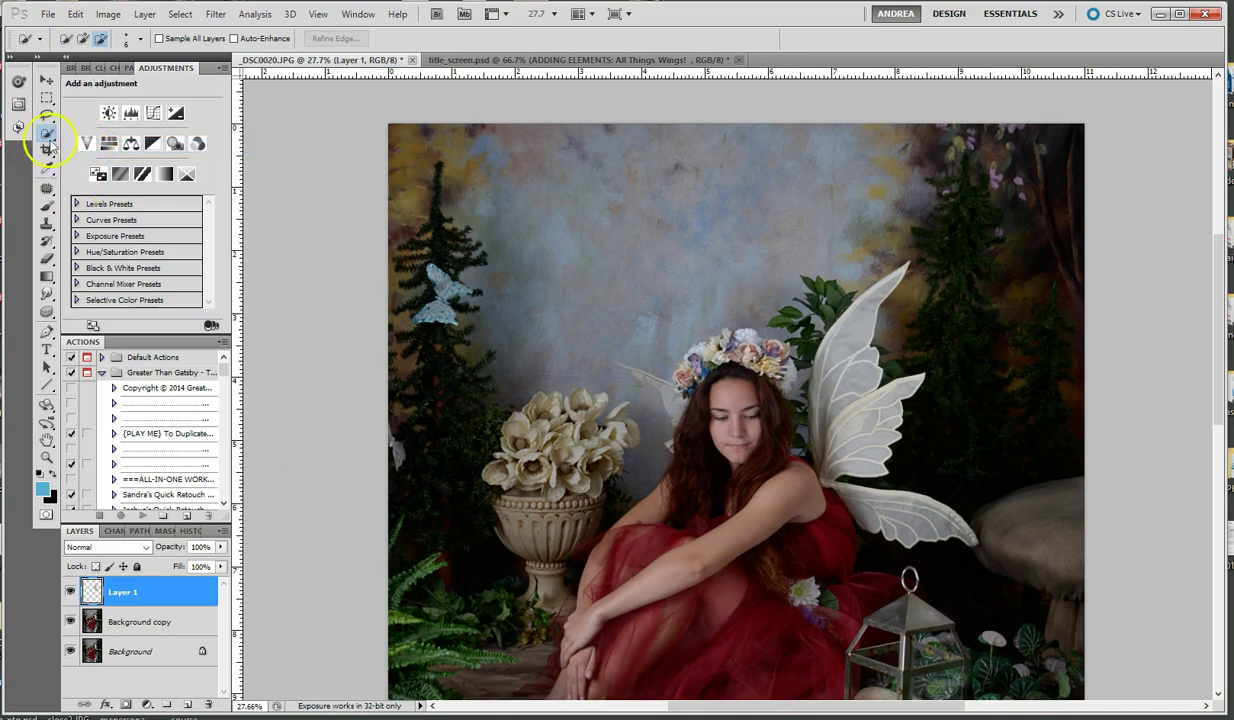
# Step: Try moving the pasted wing away from the original wing, and undo the move
pyautogui.click(46, 81)
pyautogui.moveTo(675, 487); pyautogui.dragTo(792, 410)
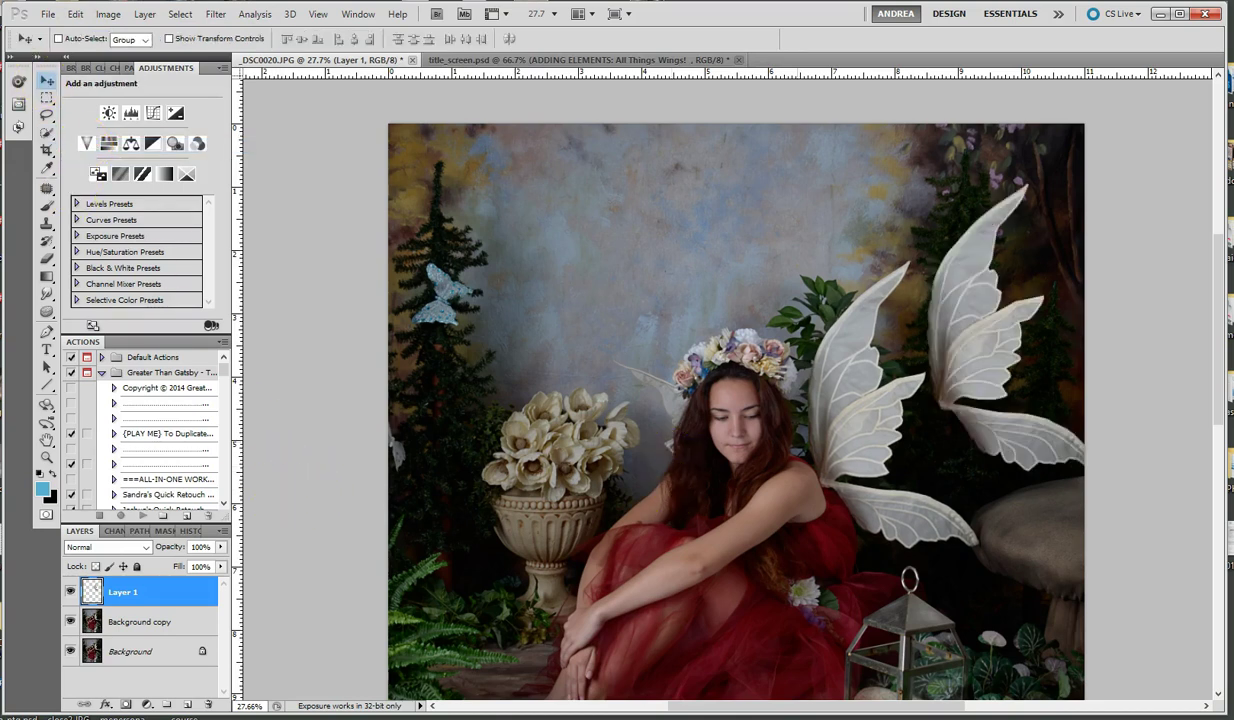
pyautogui.click(75, 14)
pyautogui.click(110, 28)
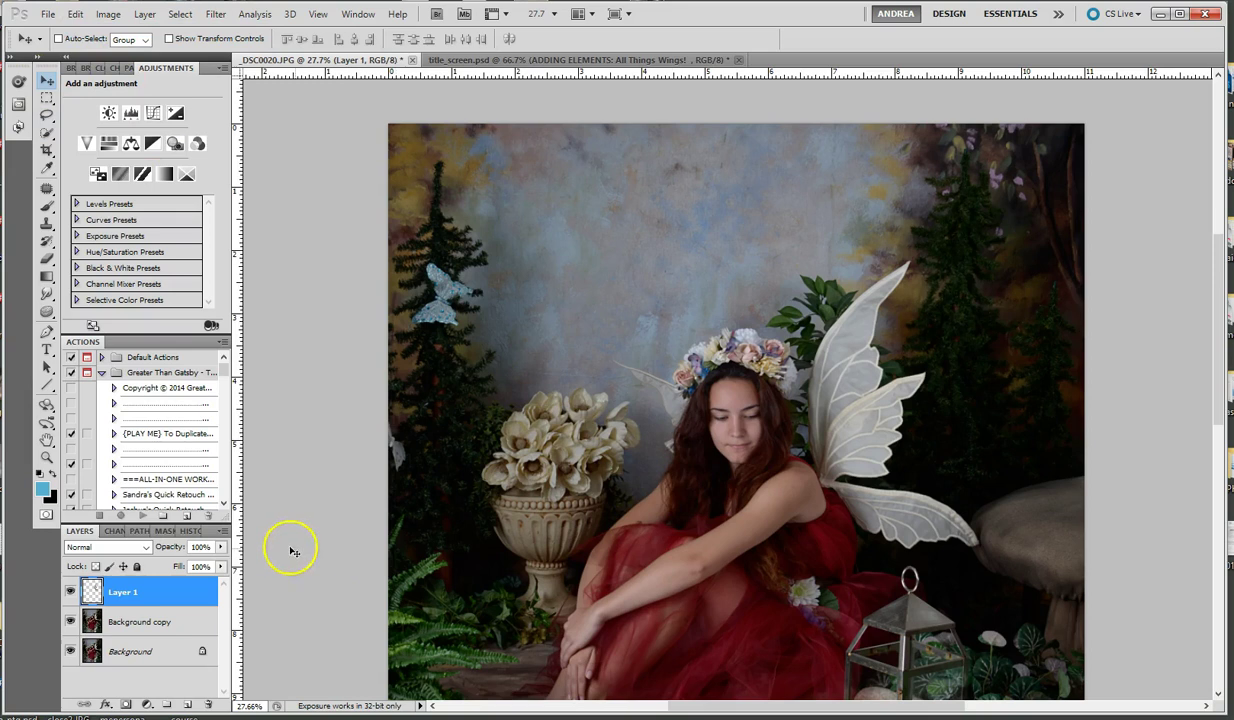
# Step: Enlarge the pasted wing proportionally to about 122% with Free Transform, keeping it attached at the woman's shoulder
pyautogui.hotkey('ctrl', 't')
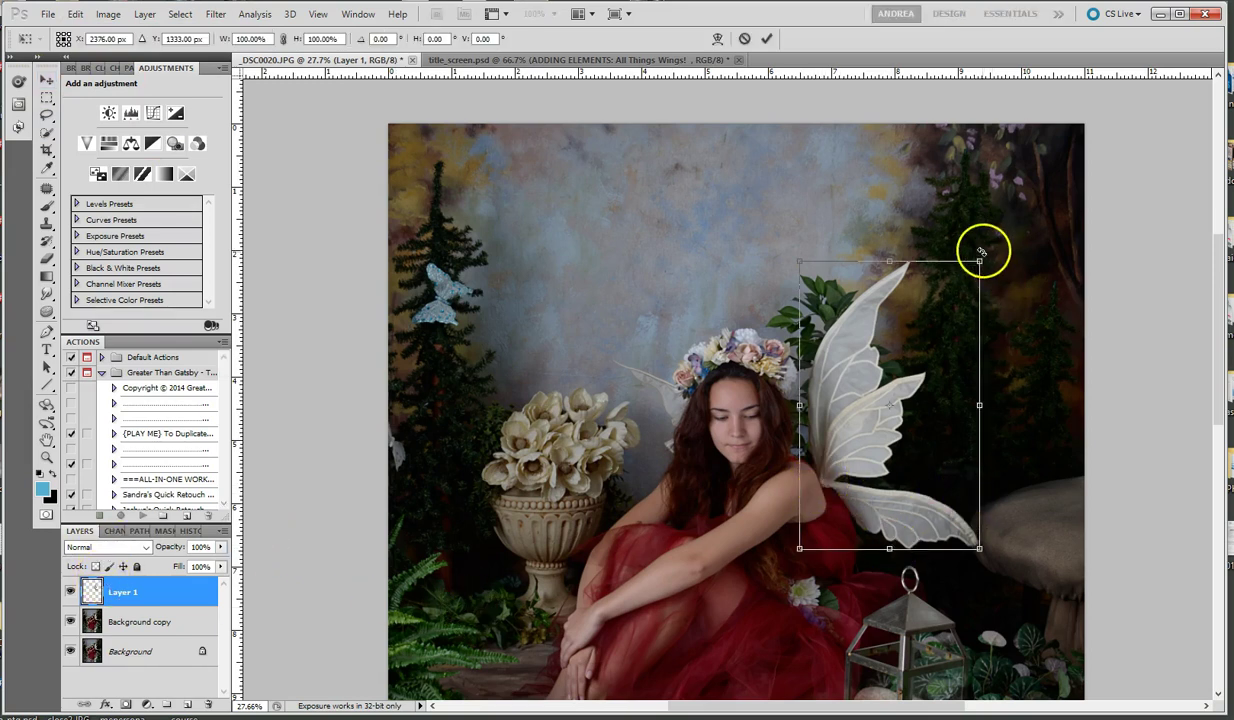
pyautogui.moveTo(978, 262); pyautogui.dragTo(1016, 231)
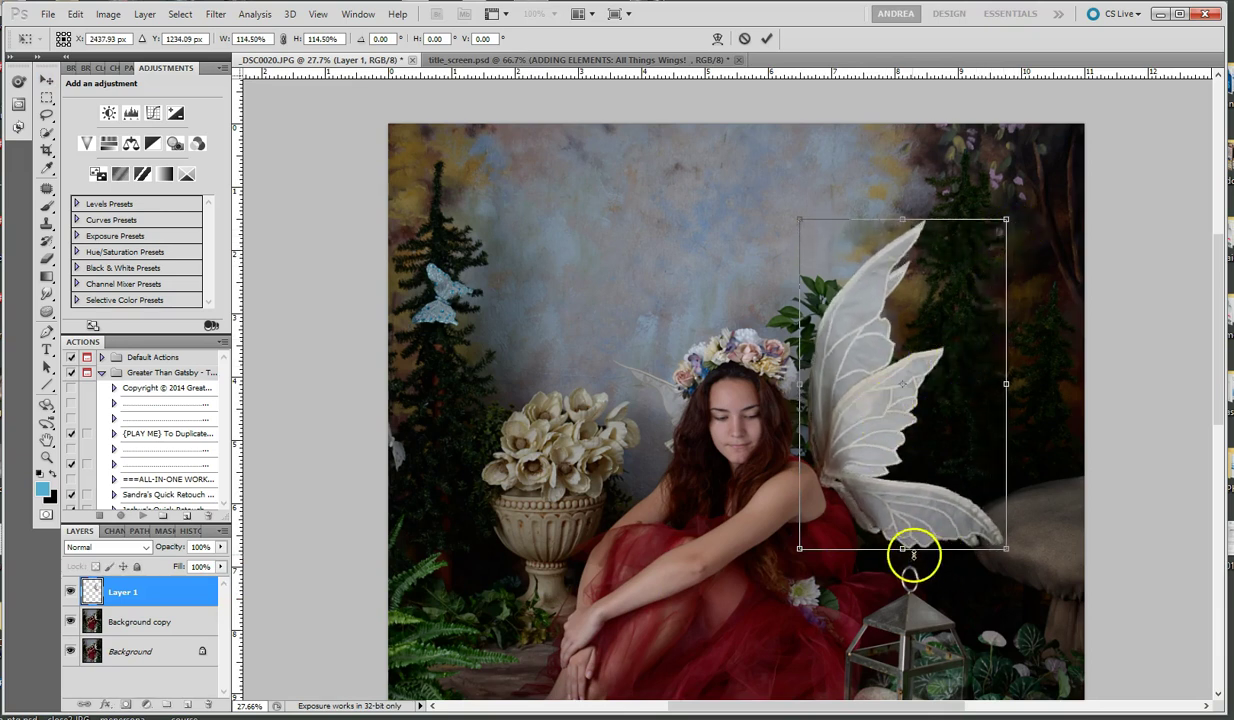
pyautogui.moveTo(1004, 549); pyautogui.dragTo(1019, 572)
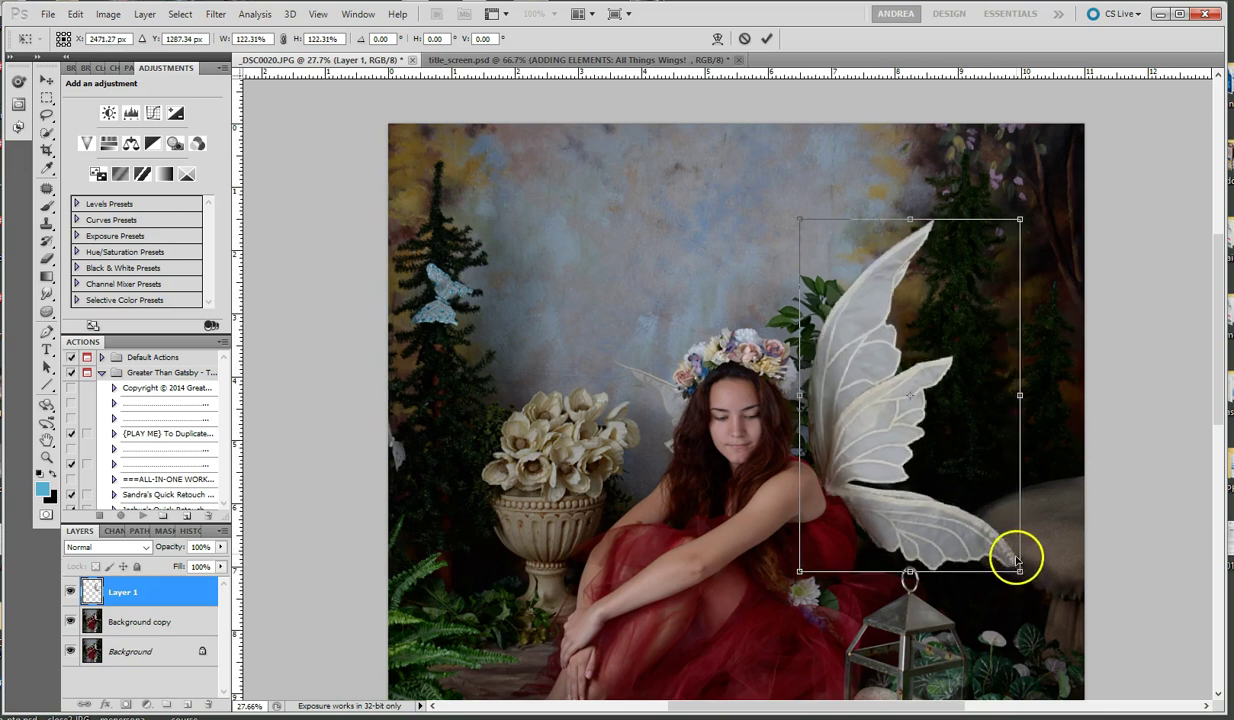
pyautogui.click(766, 38)
pyautogui.scroll(1, 1024, 470)
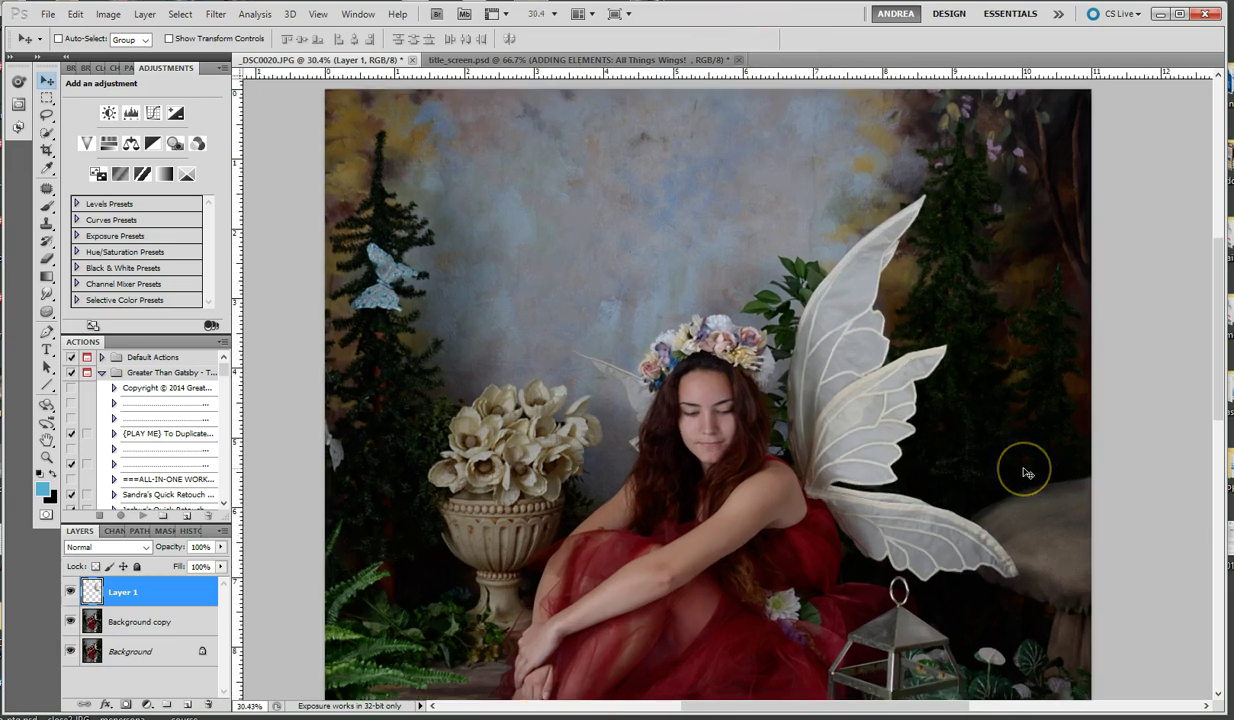
# Step: Compare the enlarged wing with the original by toggling Layer 1's visibility, leaving Layer 1 hidden
pyautogui.click(381, 550)
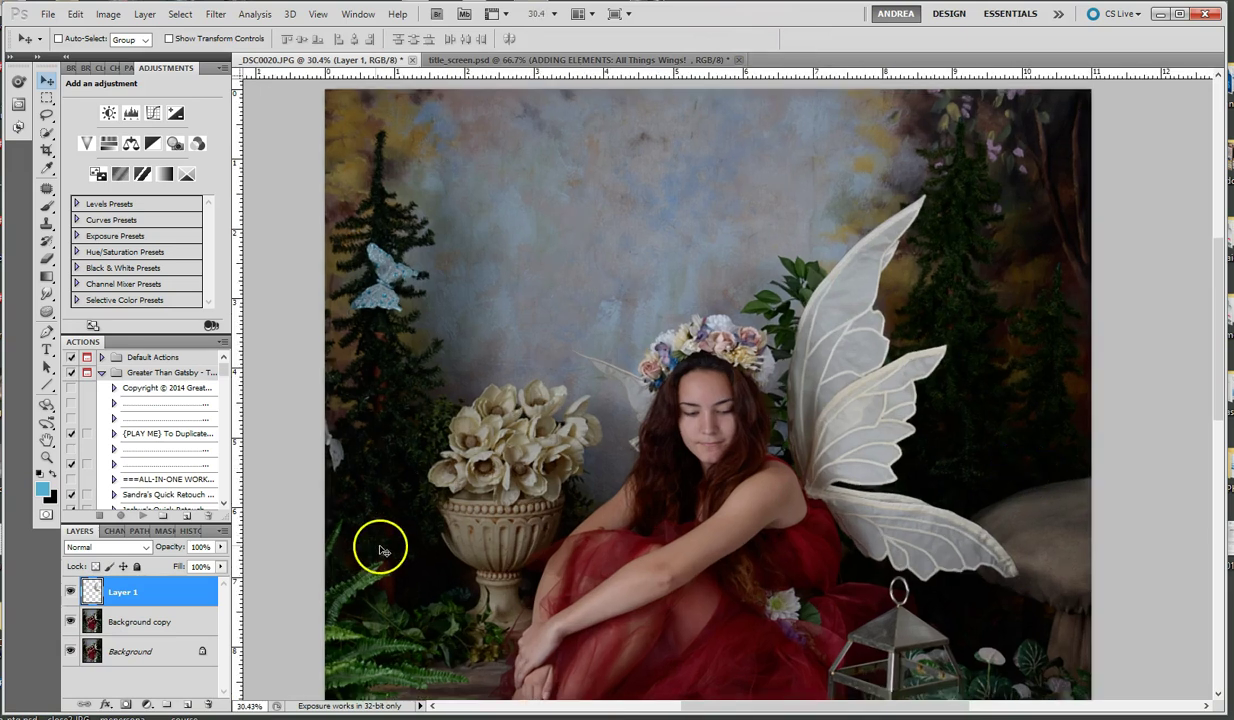
pyautogui.click(71, 593)
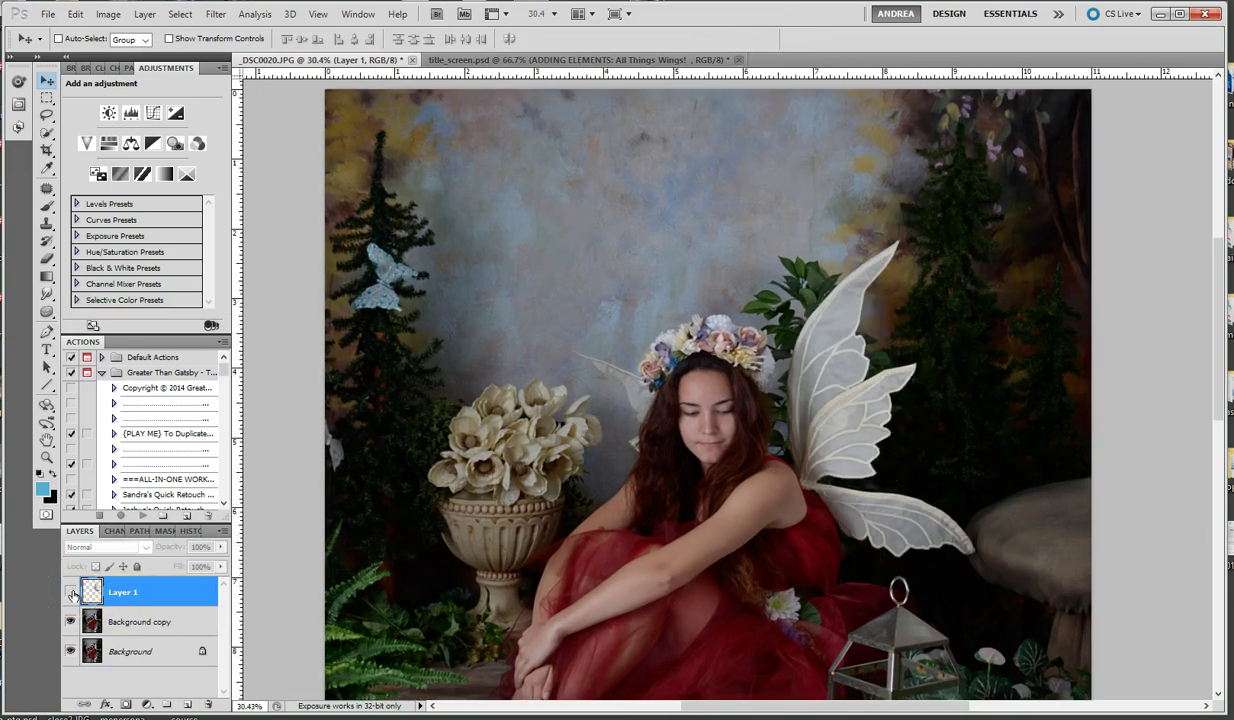
pyautogui.click(71, 593)
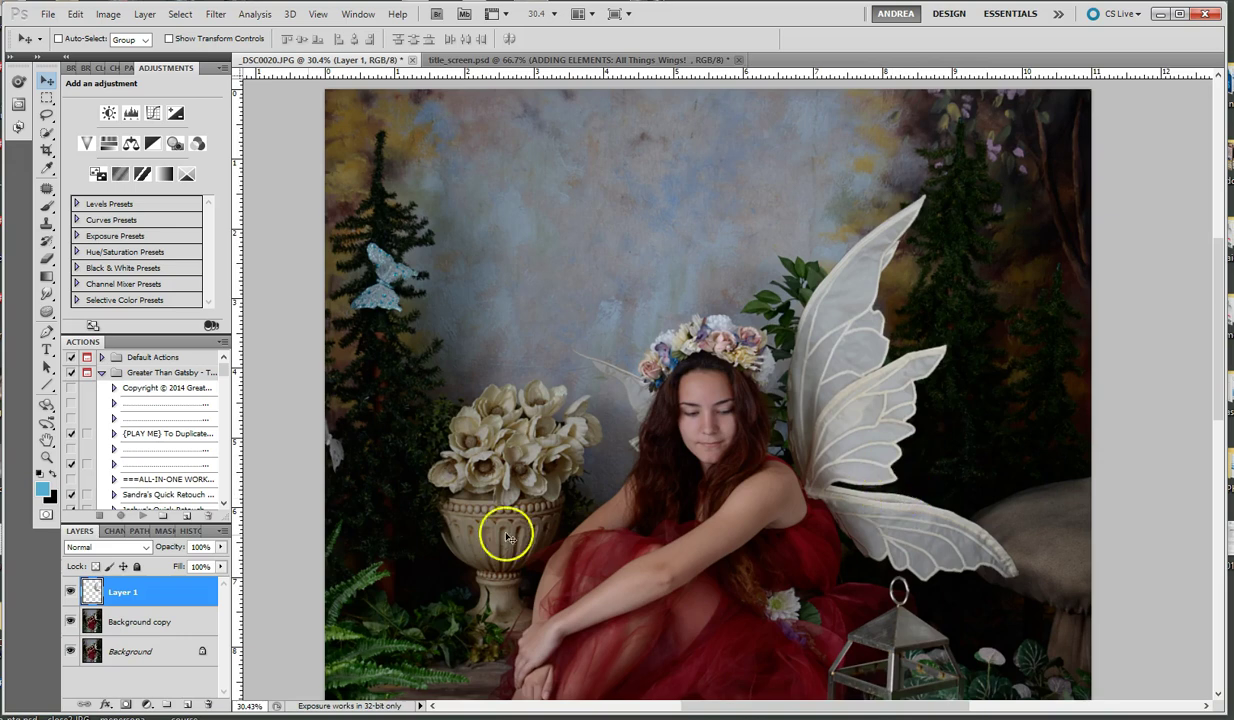
pyautogui.click(70, 592)
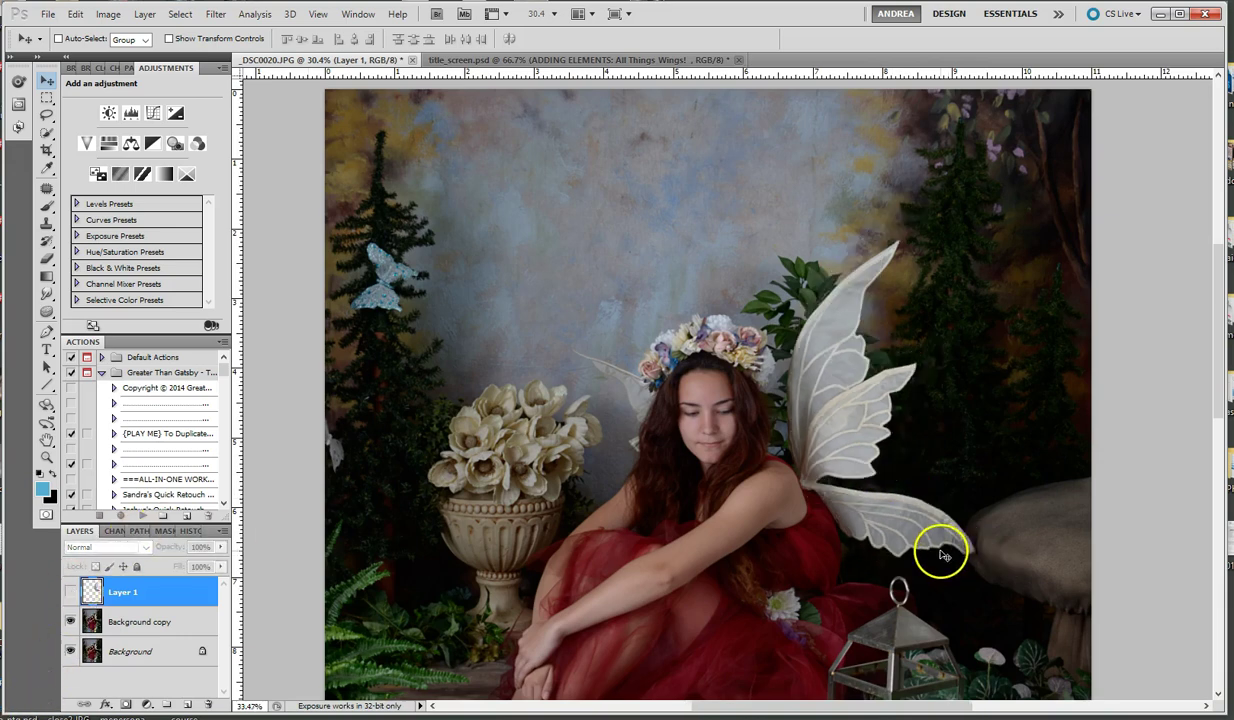
# Step: On the Background copy layer, lasso the original lower wing's upper edge, fill it with Content-Aware at 100% opacity, and deselect
pyautogui.scroll(3, 943, 556)
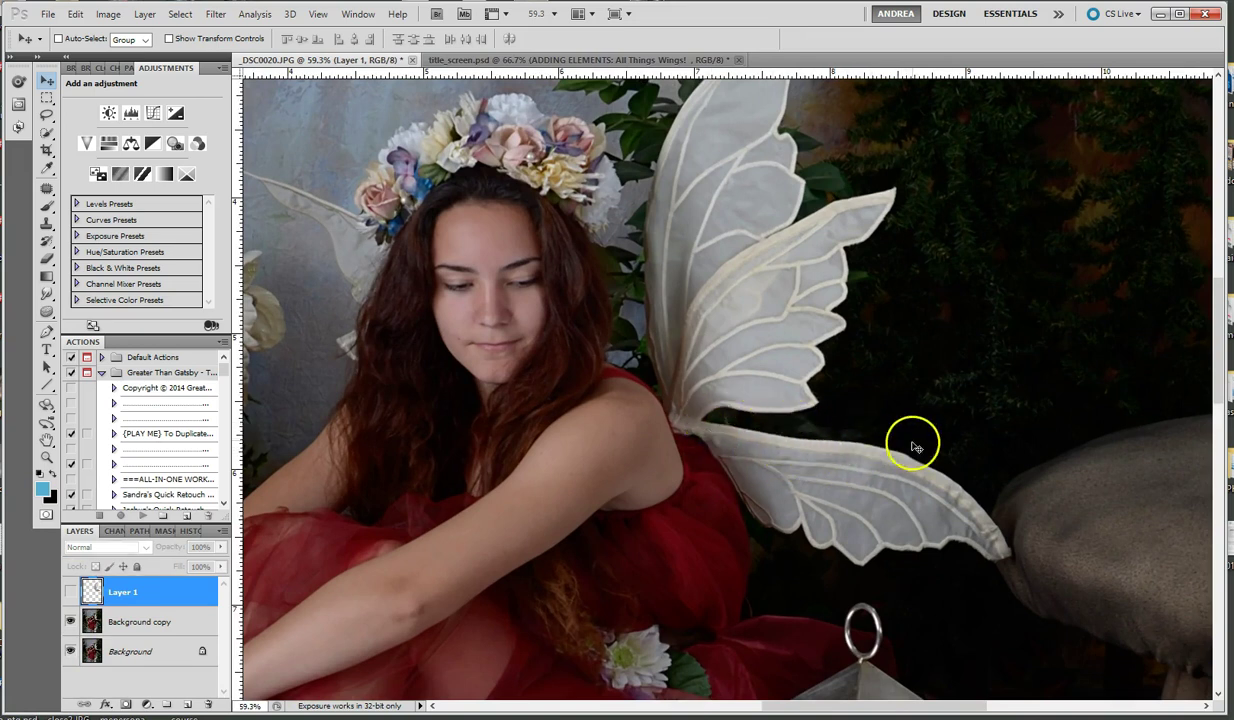
pyautogui.click(46, 118)
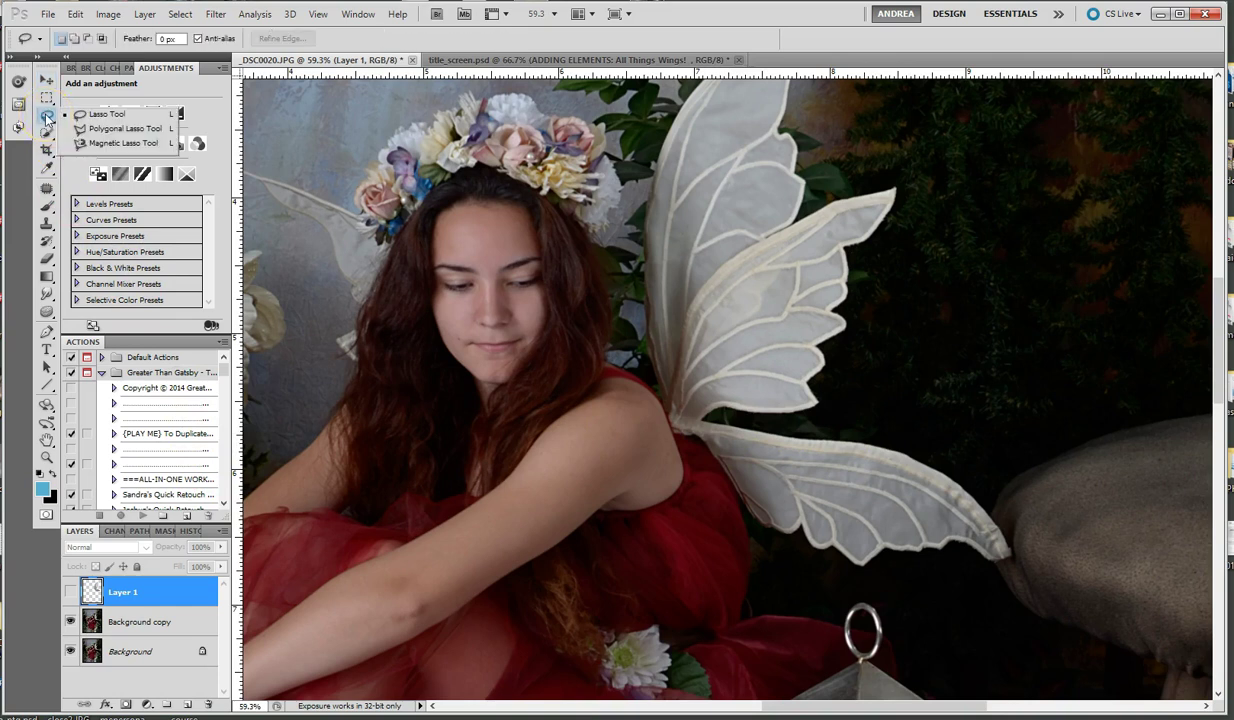
pyautogui.click(115, 622)
pyautogui.moveTo(766, 424)
pyautogui.mouseDown()
pyautogui.moveTo(724, 432)
pyautogui.moveTo(755, 451)
pyautogui.moveTo(866, 460)
pyautogui.moveTo(884, 440)
pyautogui.moveTo(793, 432)
pyautogui.mouseUp()
pyautogui.rightClick(796, 440)
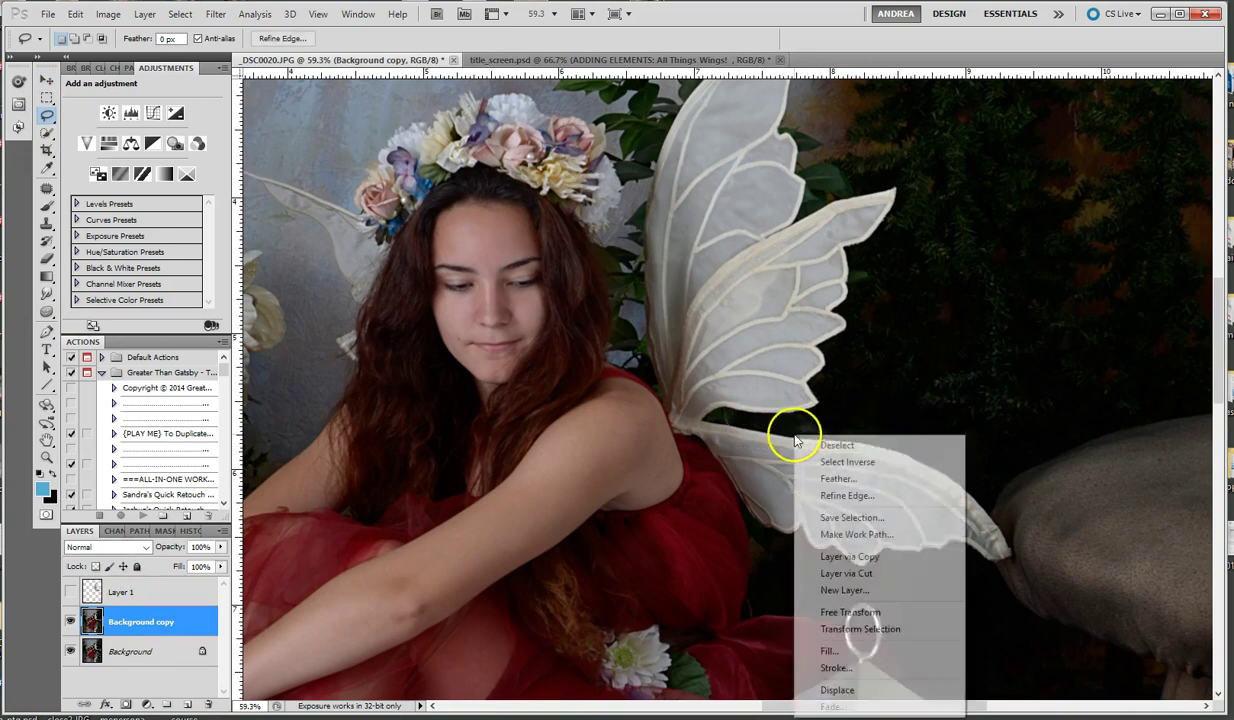
pyautogui.click(829, 651)
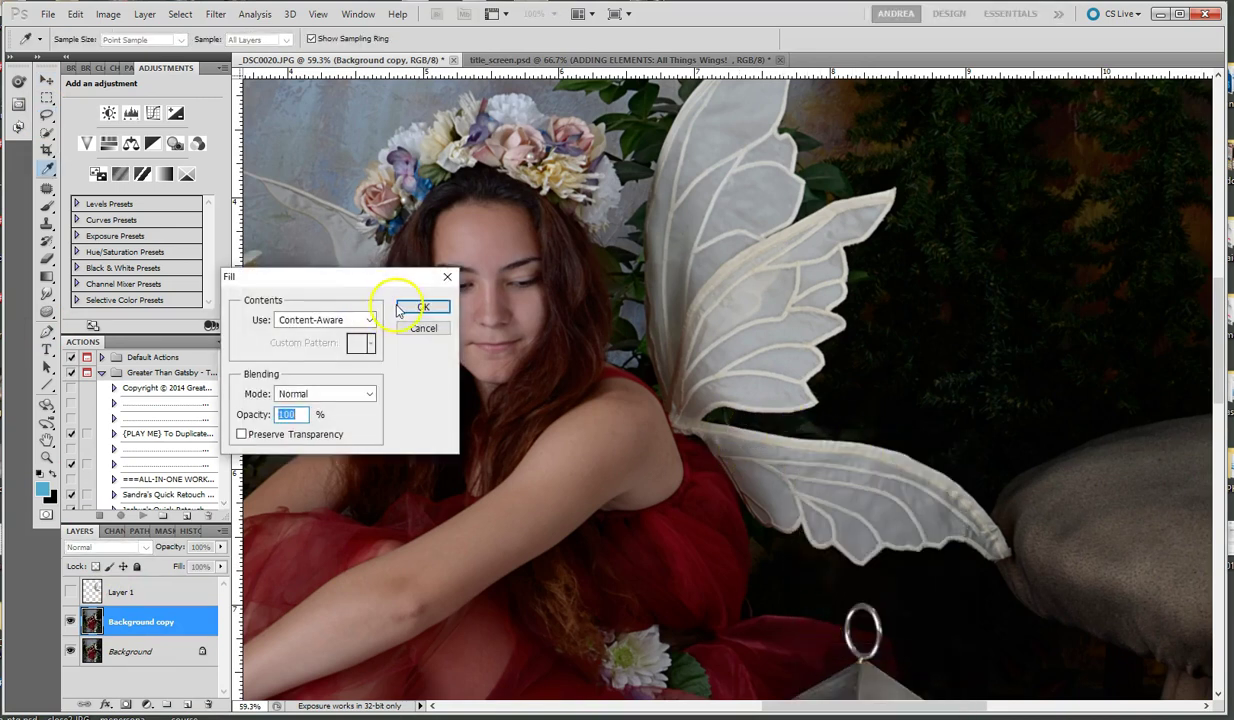
pyautogui.click(402, 307)
pyautogui.click(882, 398)
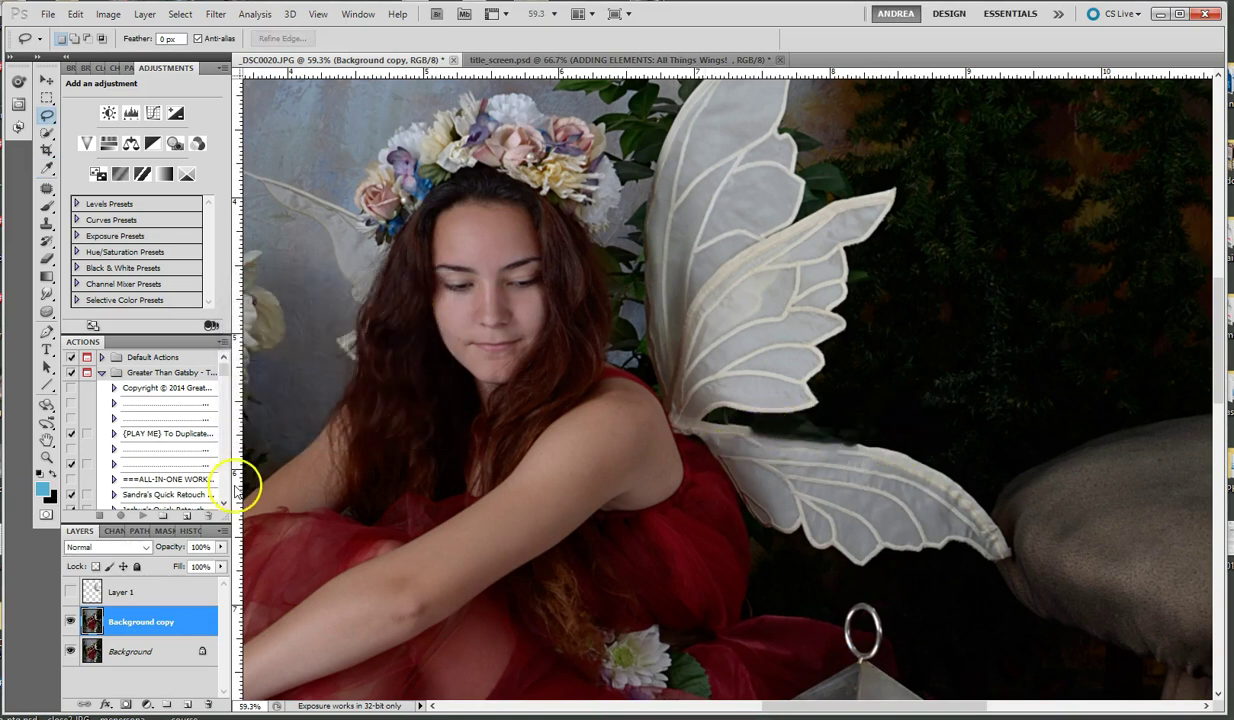
# Step: Clone dark background over the original lower wing's upper edge on the Background copy layer, and show Layer 1
pyautogui.click(46, 226)
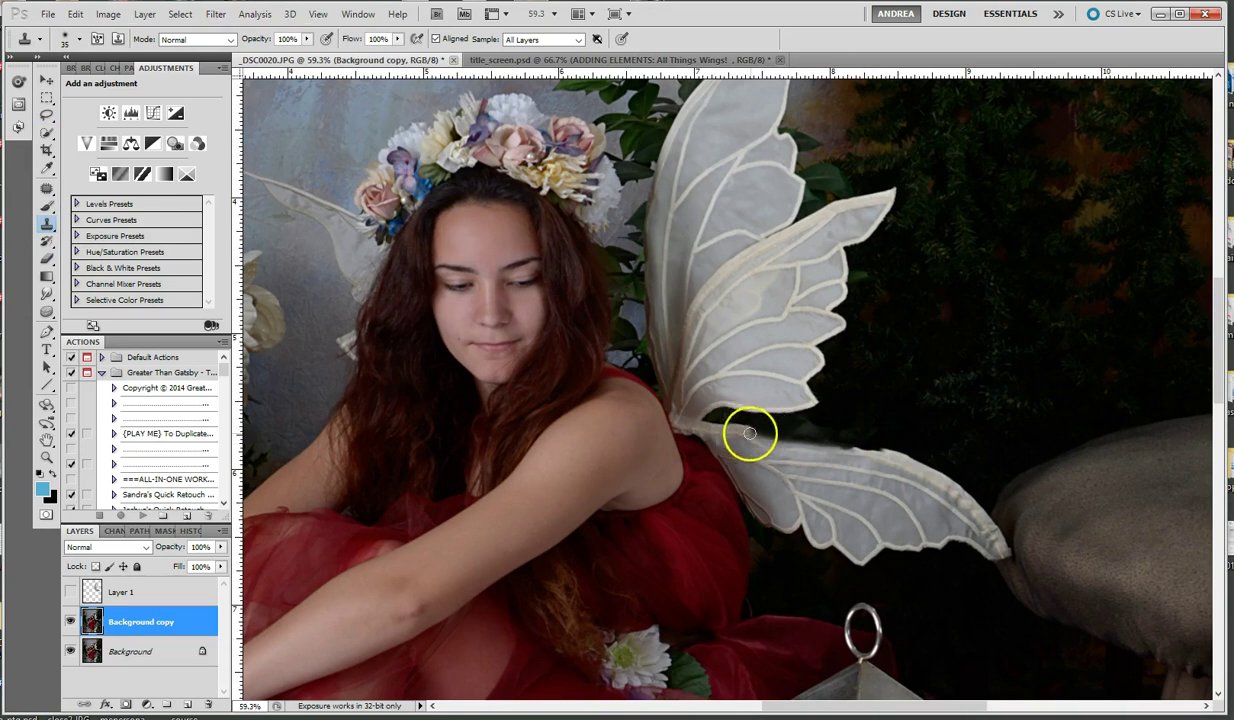
pyautogui.moveTo(766, 428)
pyautogui.mouseDown()
pyautogui.moveTo(720, 422)
pyautogui.moveTo(913, 460)
pyautogui.moveTo(865, 449)
pyautogui.mouseUp()
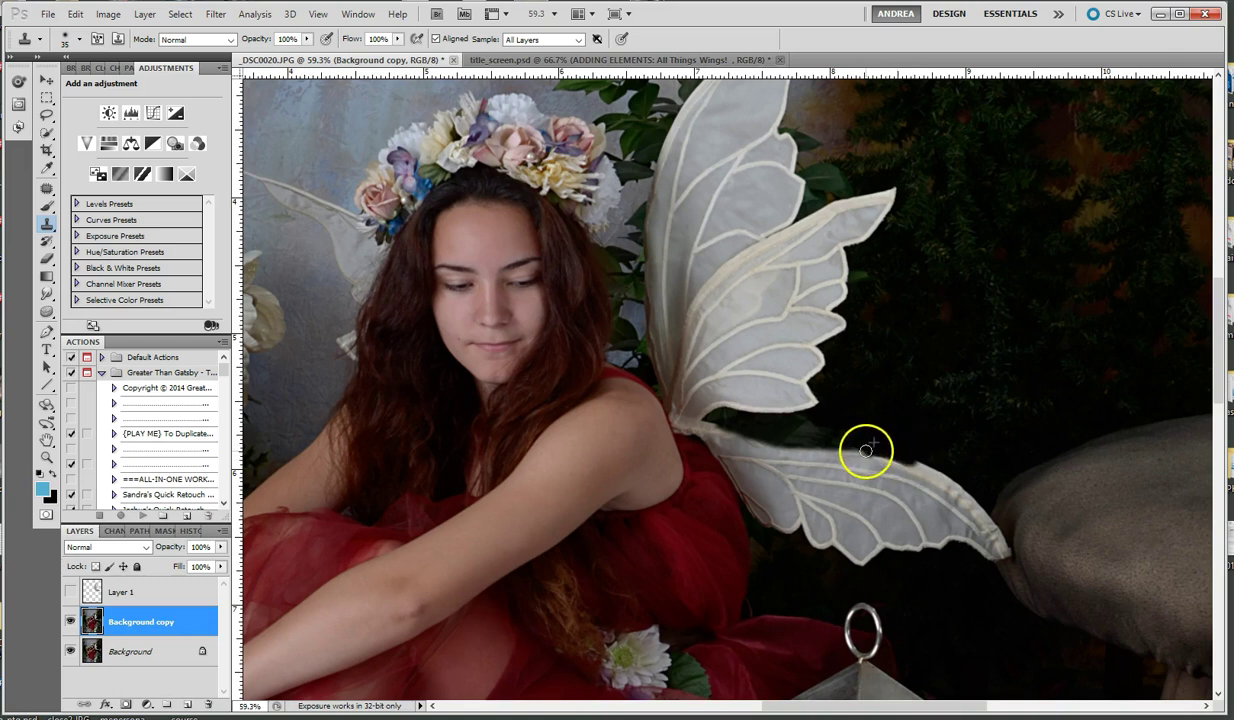
pyautogui.click(69, 593)
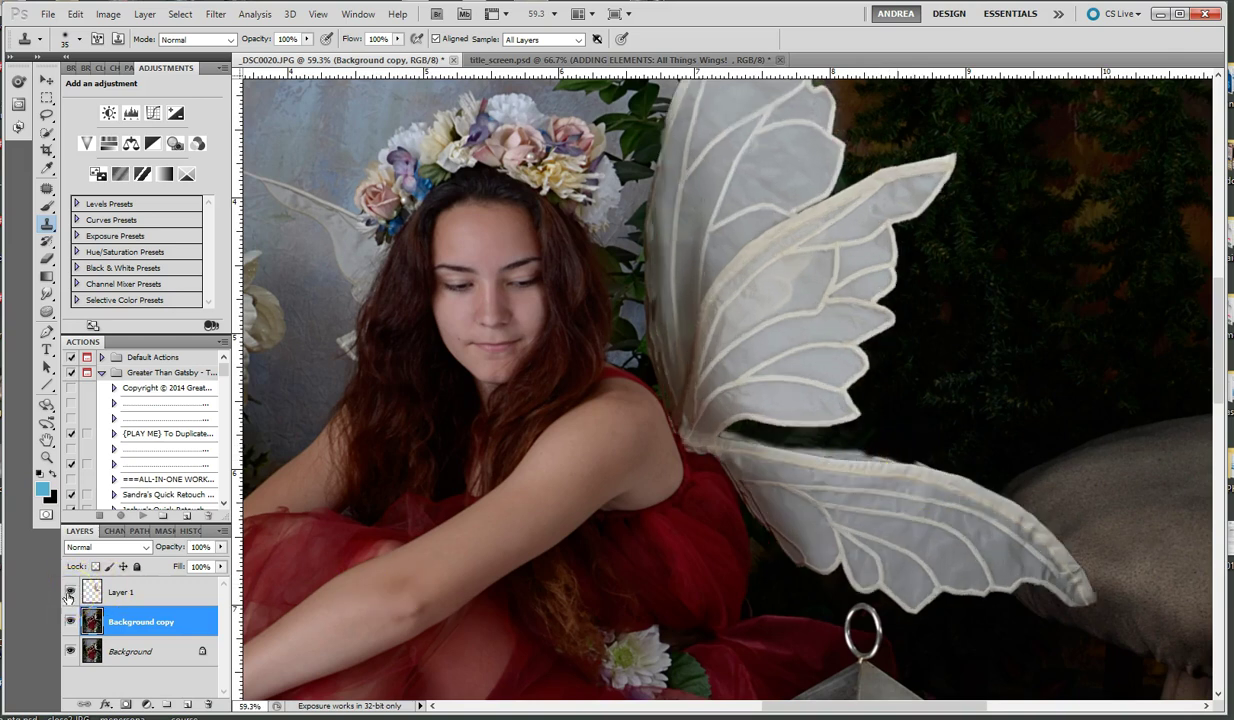
pyautogui.press('b')
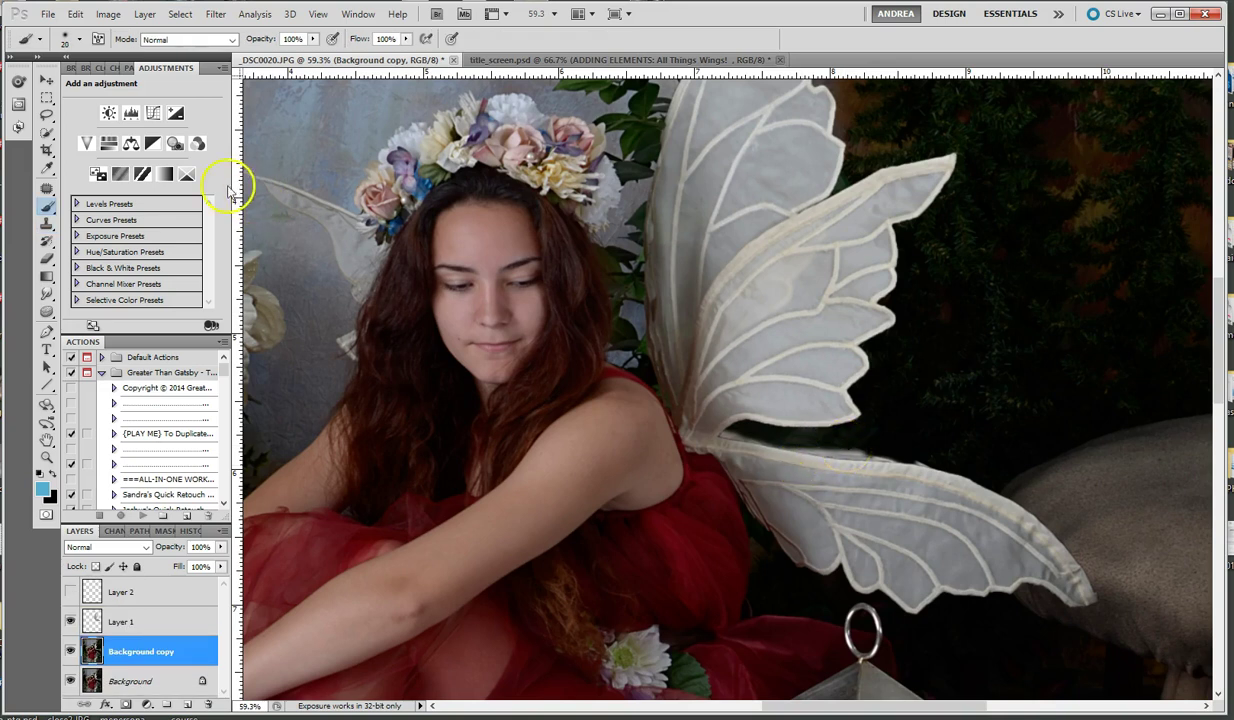
pyautogui.click(47, 118)
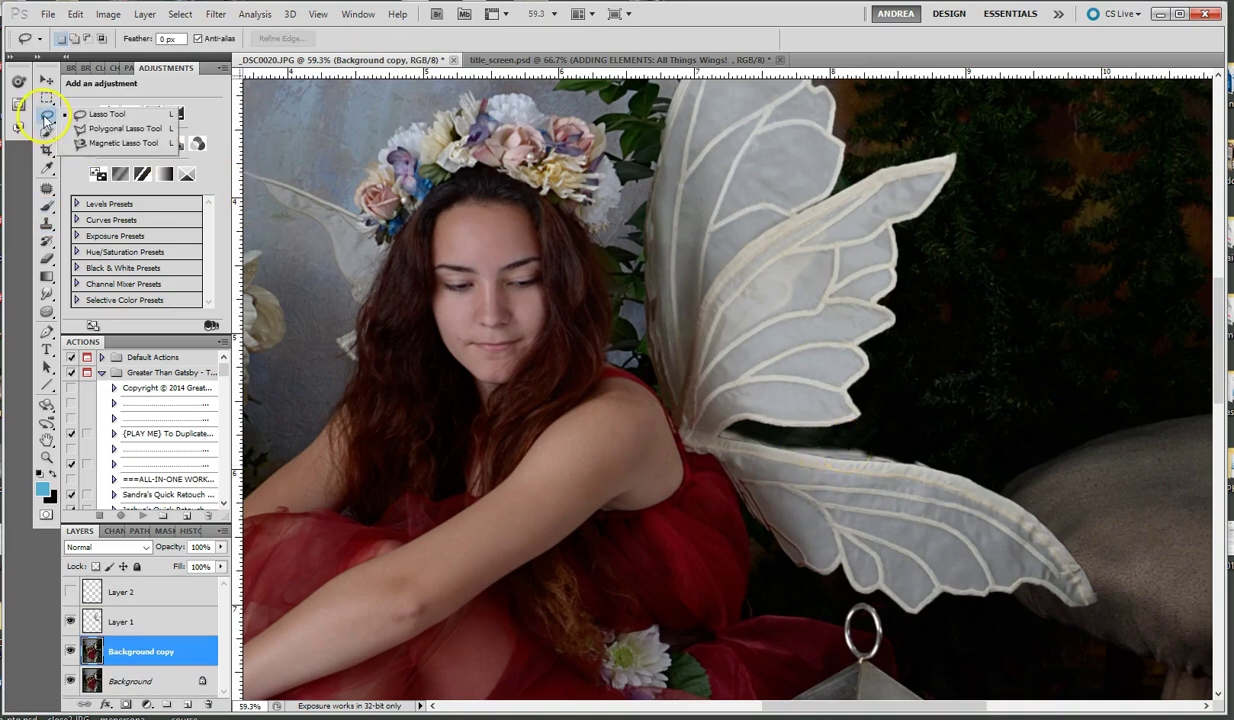
pyautogui.moveTo(903, 475)
pyautogui.mouseDown()
pyautogui.moveTo(936, 459)
pyautogui.moveTo(906, 443)
pyautogui.mouseUp()
pyautogui.rightClick(909, 463)
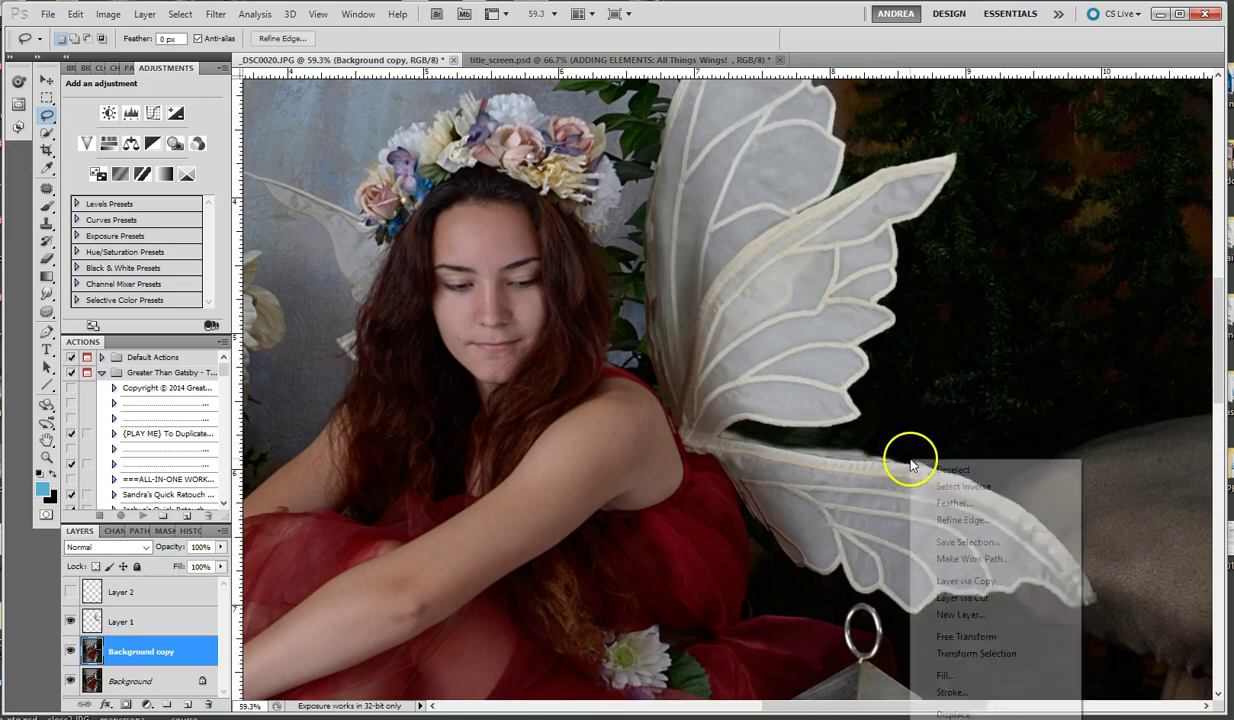
pyautogui.click(918, 674)
pyautogui.click(428, 303)
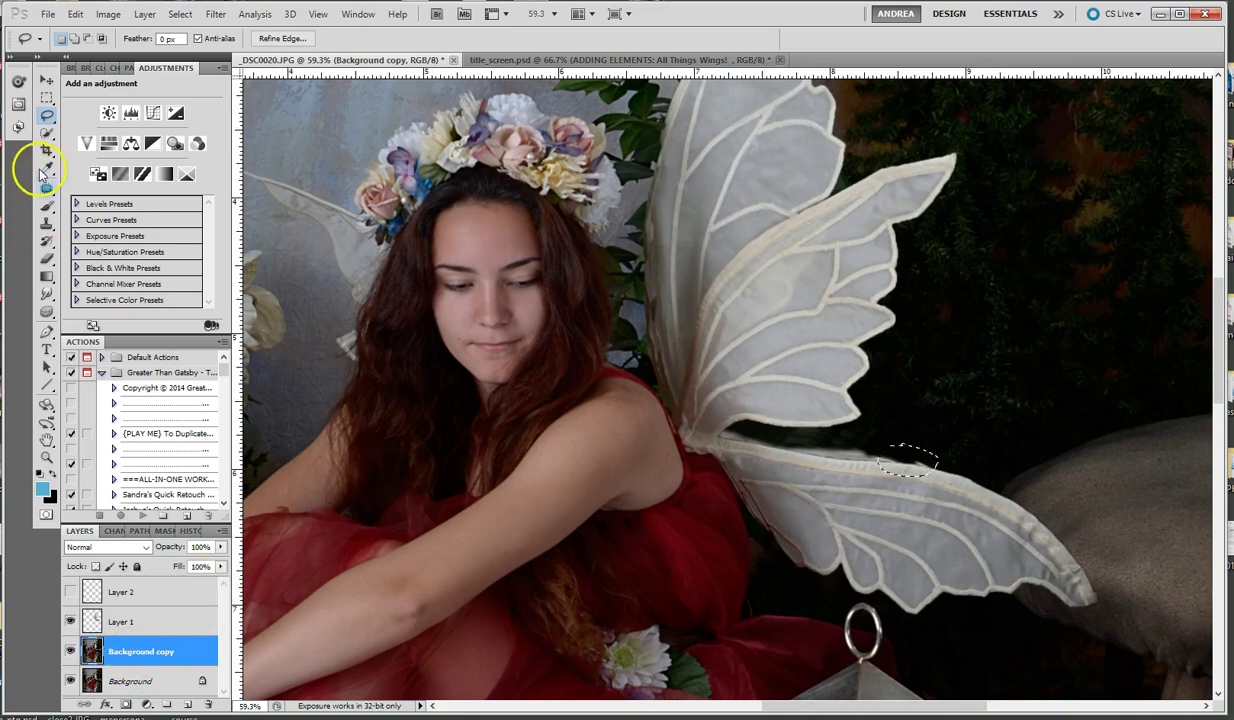
# Step: Clone dark background over the leftover pieces of the original wing showing above the enlarged lower wing
pyautogui.click(70, 222)
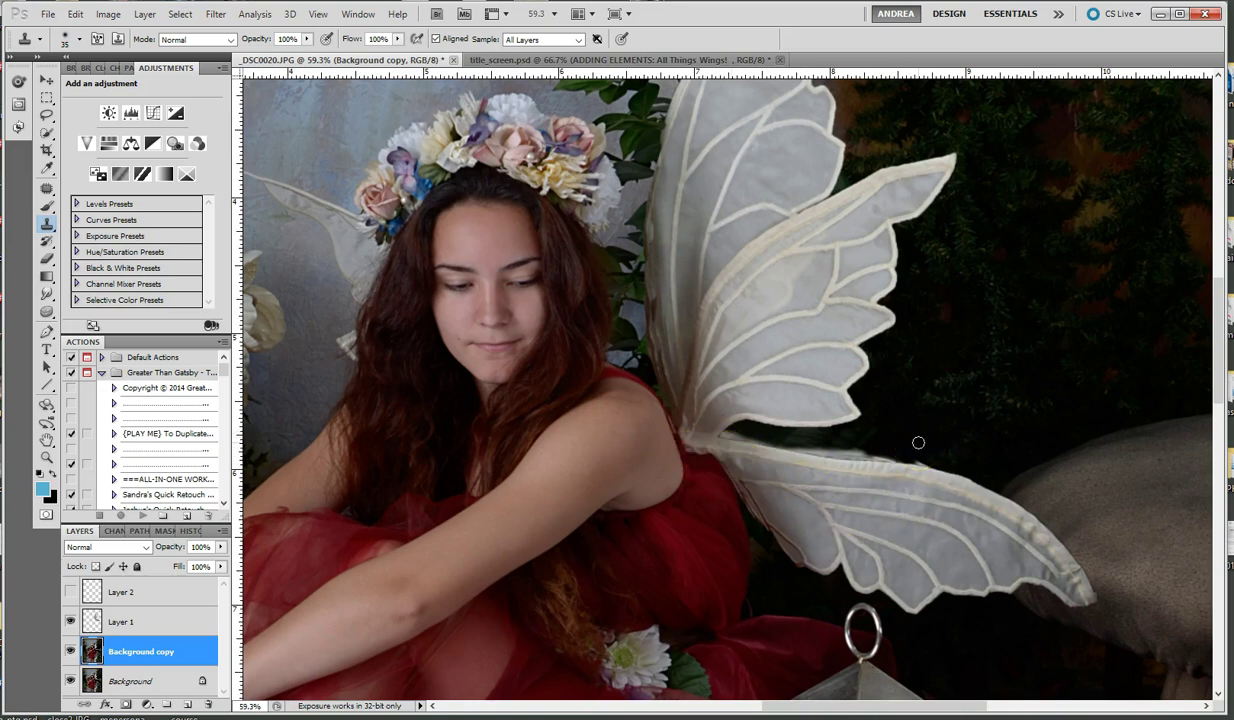
pyautogui.moveTo(919, 458)
pyautogui.mouseDown()
pyautogui.moveTo(878, 463)
pyautogui.moveTo(872, 438)
pyautogui.moveTo(854, 445)
pyautogui.moveTo(877, 455)
pyautogui.moveTo(853, 437)
pyautogui.moveTo(853, 458)
pyautogui.moveTo(853, 436)
pyautogui.moveTo(835, 444)
pyautogui.moveTo(842, 460)
pyautogui.moveTo(865, 441)
pyautogui.moveTo(854, 463)
pyautogui.moveTo(901, 462)
pyautogui.moveTo(824, 441)
pyautogui.moveTo(841, 437)
pyautogui.moveTo(842, 451)
pyautogui.moveTo(796, 450)
pyautogui.moveTo(848, 455)
pyautogui.moveTo(845, 444)
pyautogui.moveTo(836, 457)
pyautogui.moveTo(783, 446)
pyautogui.moveTo(841, 445)
pyautogui.moveTo(806, 455)
pyautogui.moveTo(723, 432)
pyautogui.mouseUp()
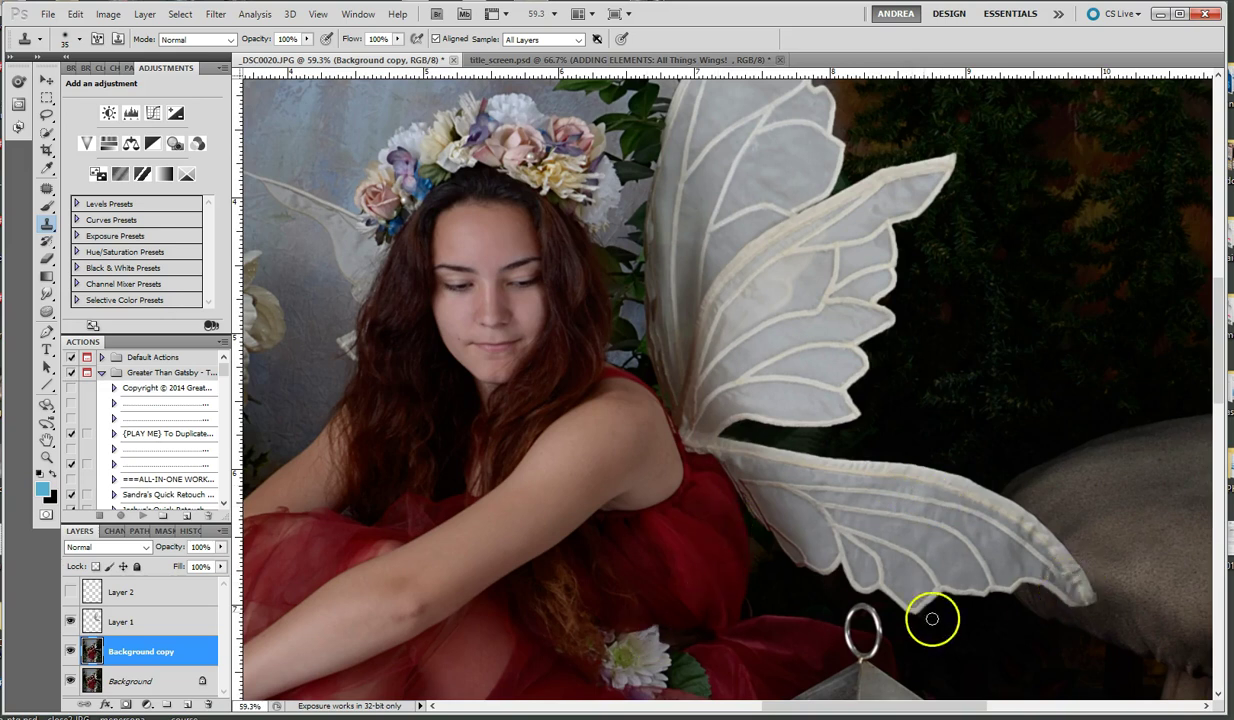
# Step: Compare the enlarged wing with the retouched original by toggling Layer 1's visibility, leaving Layer 1 visible
pyautogui.click(70, 621)
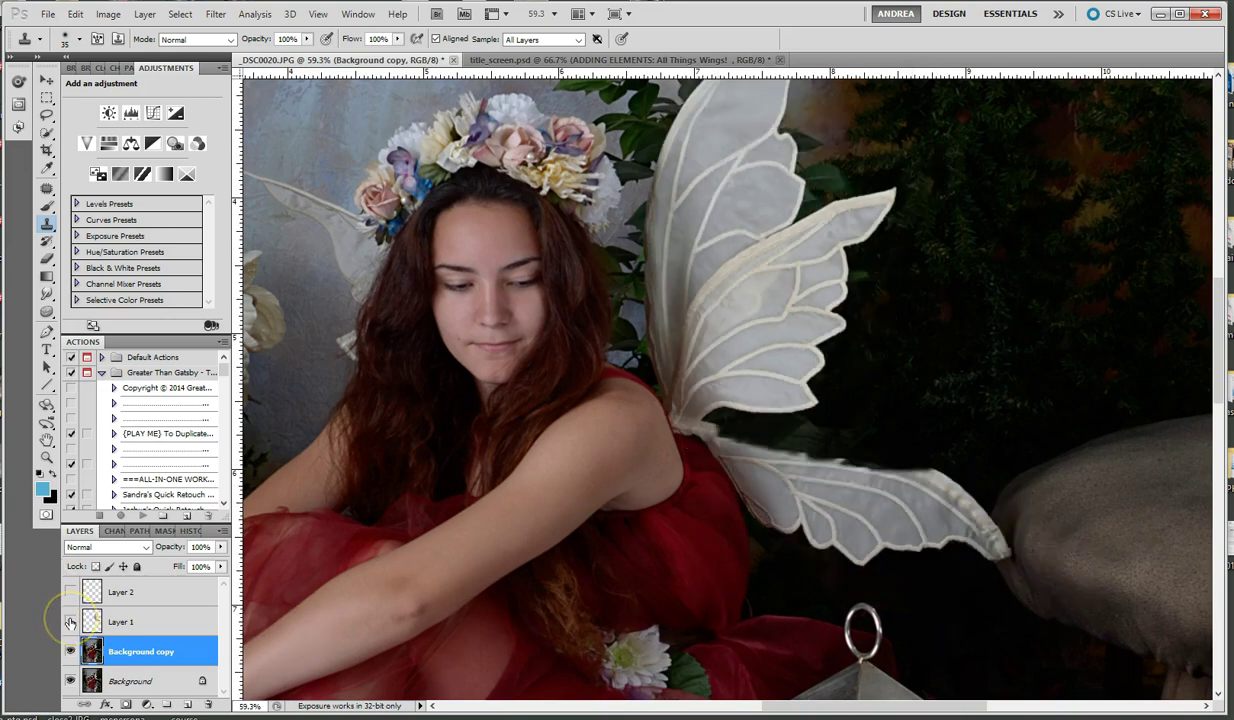
pyautogui.click(70, 621)
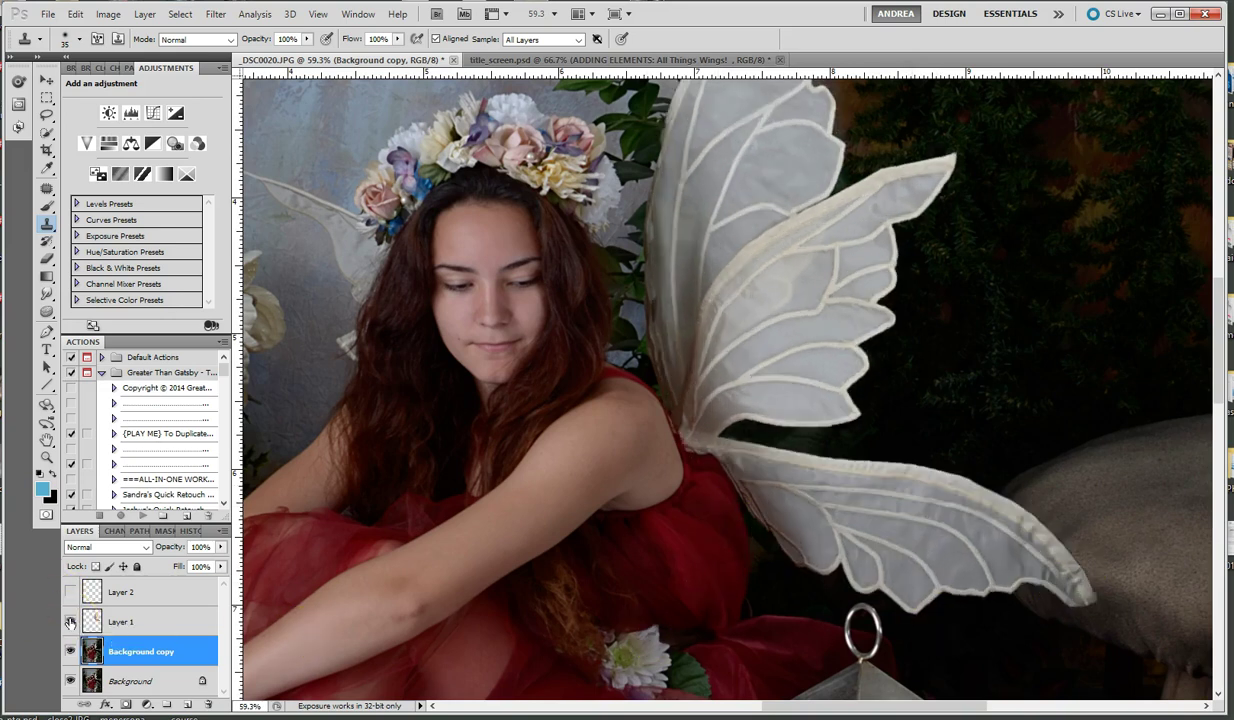
pyautogui.click(70, 621)
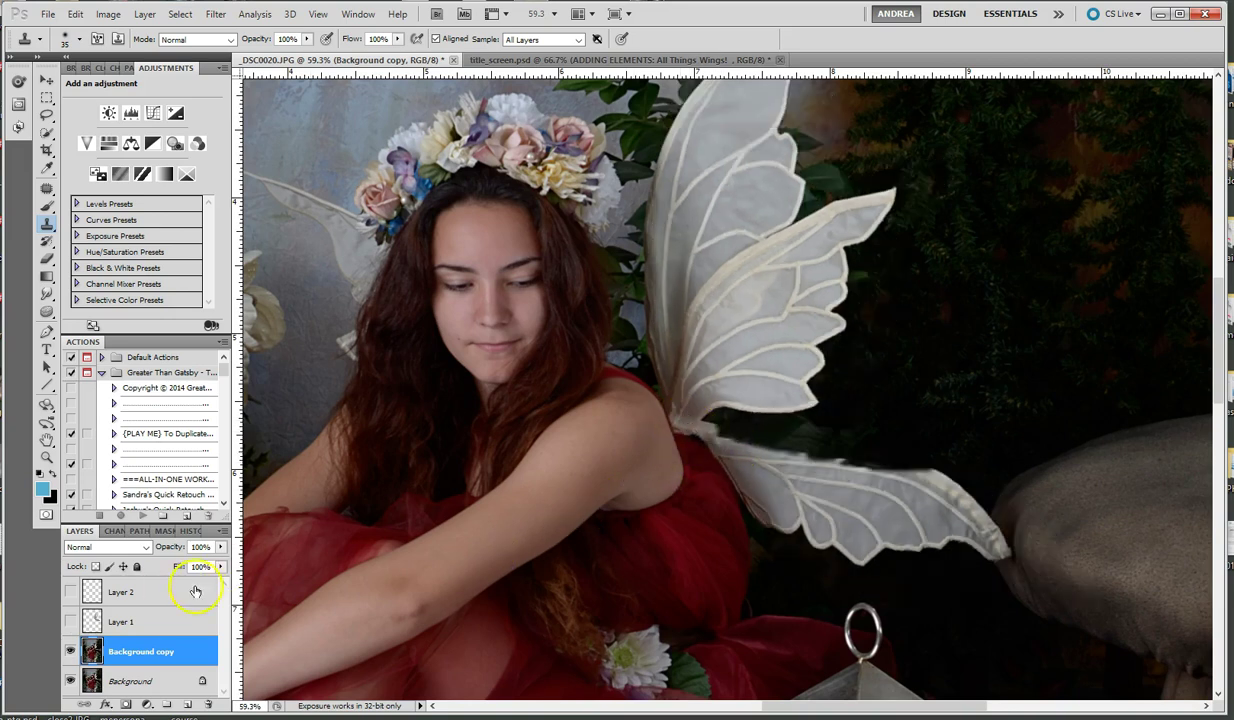
pyautogui.click(71, 621)
pyautogui.click(71, 621)
pyautogui.click(71, 621)
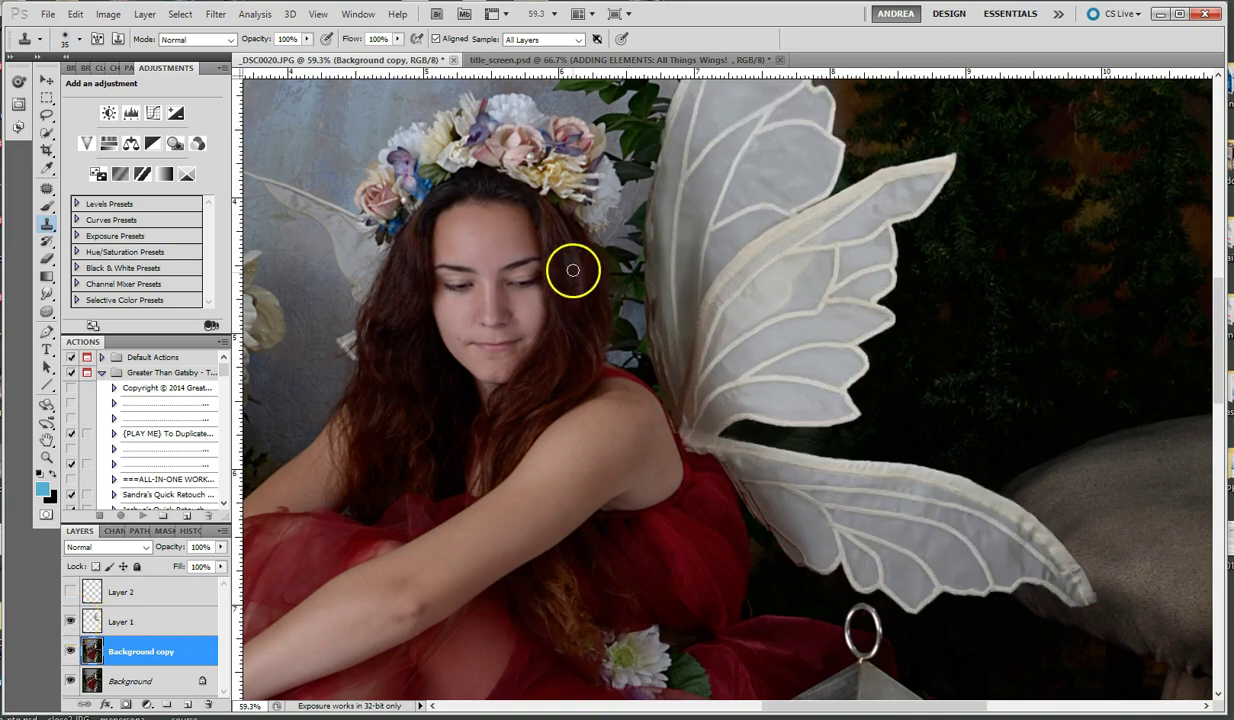
pyautogui.click(71, 621)
pyautogui.click(71, 621)
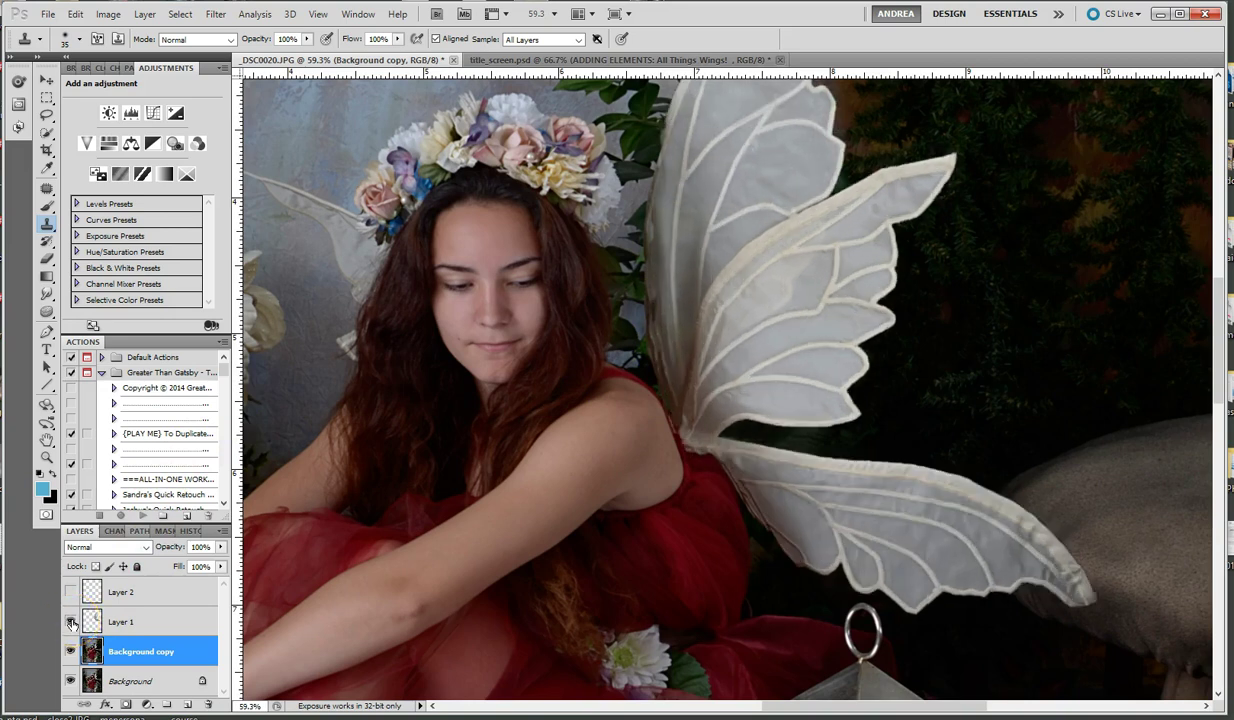
# Step: Move the enlarged wing on Layer 1 slightly downward so its base sits lower behind the woman's shoulder
pyautogui.click(122, 620)
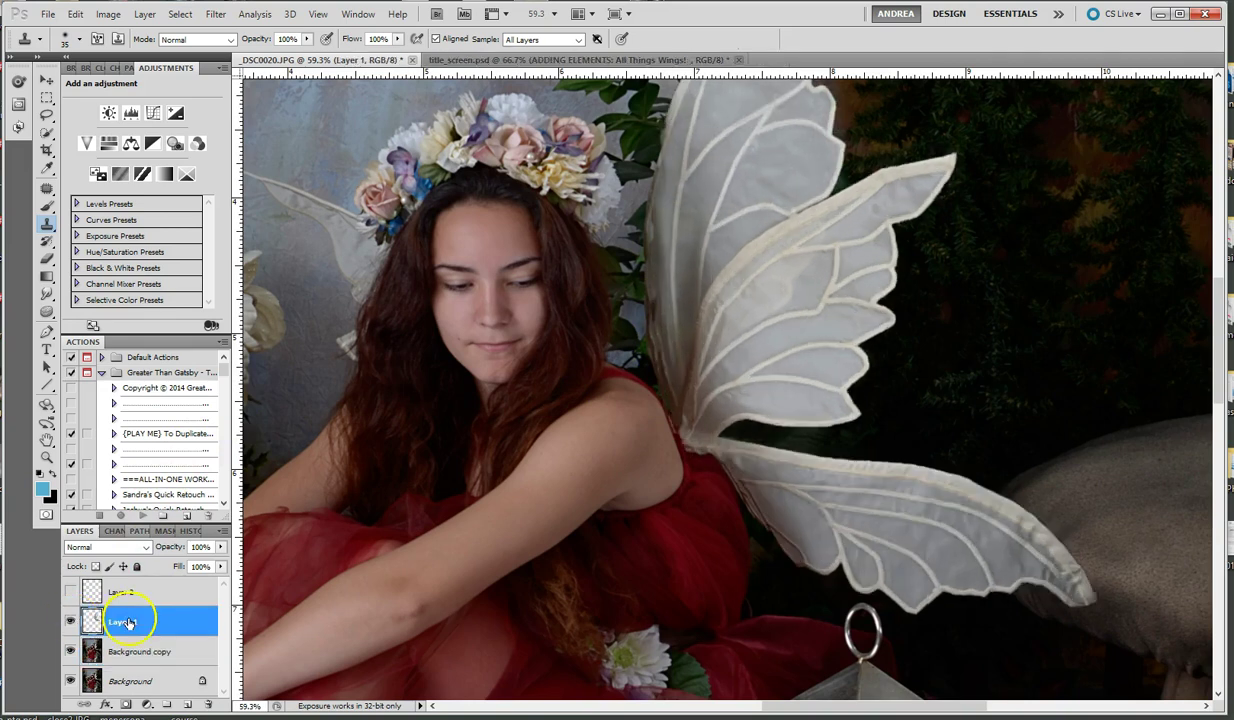
pyautogui.click(47, 79)
pyautogui.moveTo(736, 296)
pyautogui.mouseDown()
pyautogui.moveTo(760, 287)
pyautogui.moveTo(736, 314)
pyautogui.mouseUp()
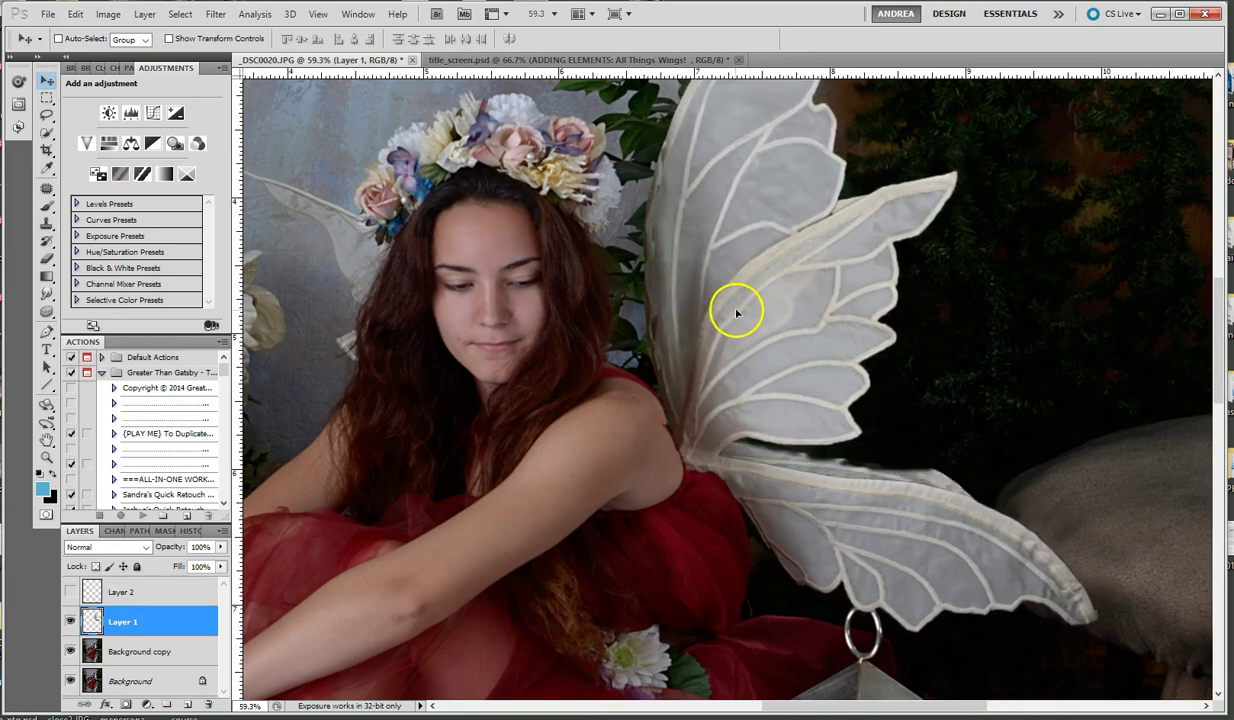
pyautogui.click(798, 397)
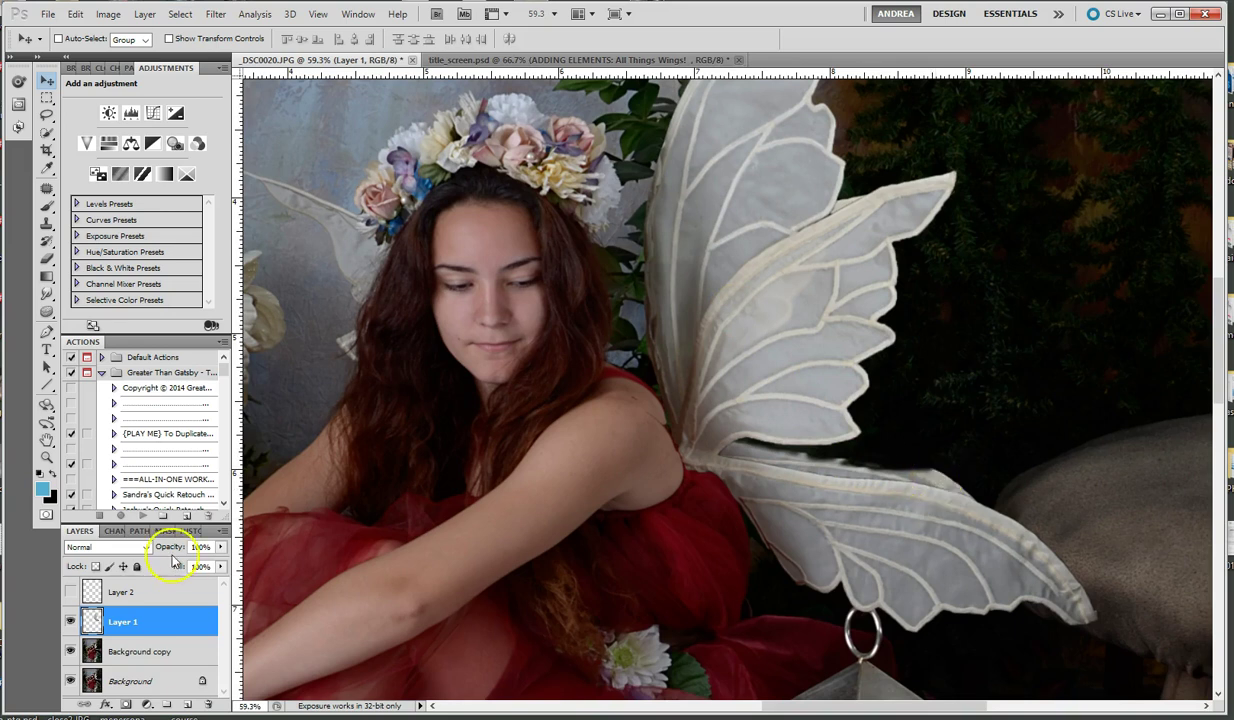
# Step: With Layer 1 hidden, clone dark background over the upper part of the original lower wing on Background copy, using a size 80 brush
pyautogui.click(70, 621)
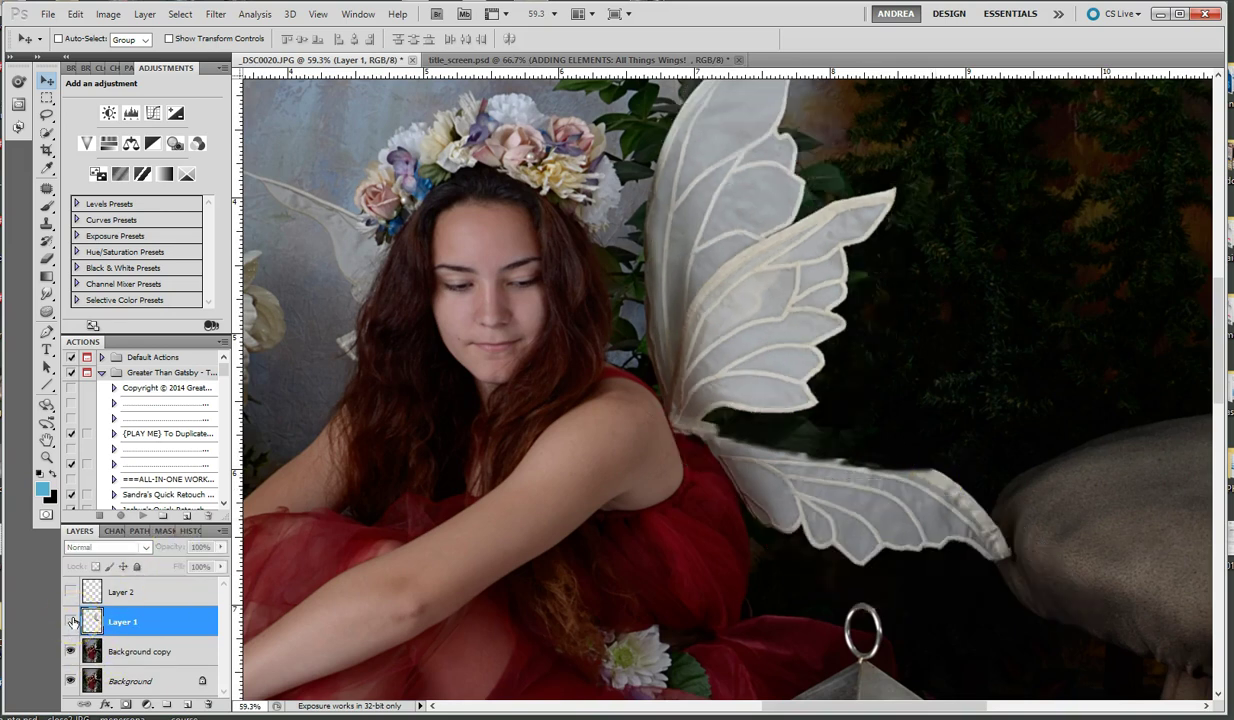
pyautogui.click(135, 653)
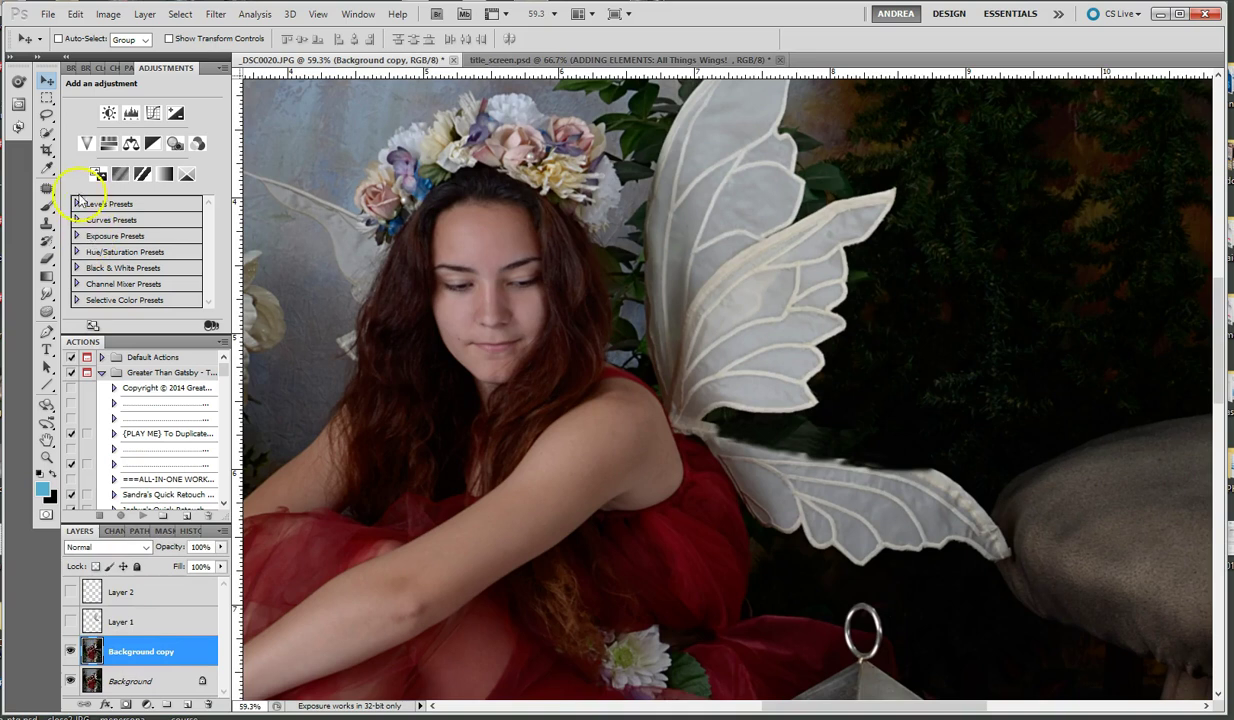
pyautogui.click(47, 227)
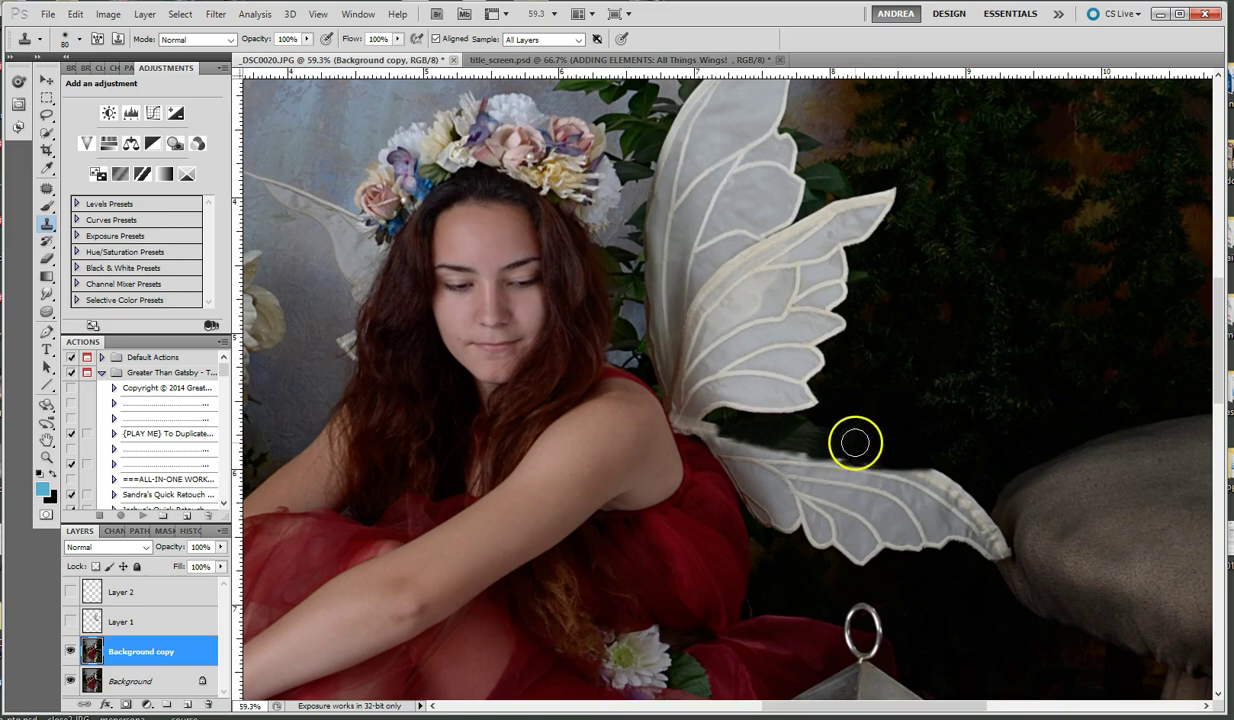
pyautogui.moveTo(845, 462)
pyautogui.mouseDown()
pyautogui.moveTo(932, 460)
pyautogui.moveTo(775, 456)
pyautogui.moveTo(829, 444)
pyautogui.moveTo(753, 450)
pyautogui.moveTo(729, 443)
pyautogui.moveTo(787, 448)
pyautogui.moveTo(715, 429)
pyautogui.moveTo(778, 451)
pyautogui.moveTo(831, 431)
pyautogui.moveTo(769, 468)
pyautogui.moveTo(826, 472)
pyautogui.moveTo(830, 453)
pyautogui.moveTo(821, 484)
pyautogui.moveTo(754, 456)
pyautogui.mouseUp()
pyautogui.keyDown('alt'); pyautogui.click(839, 441); pyautogui.keyUp('alt')
pyautogui.moveTo(841, 466)
pyautogui.mouseDown()
pyautogui.moveTo(840, 477)
pyautogui.moveTo(903, 479)
pyautogui.mouseUp()
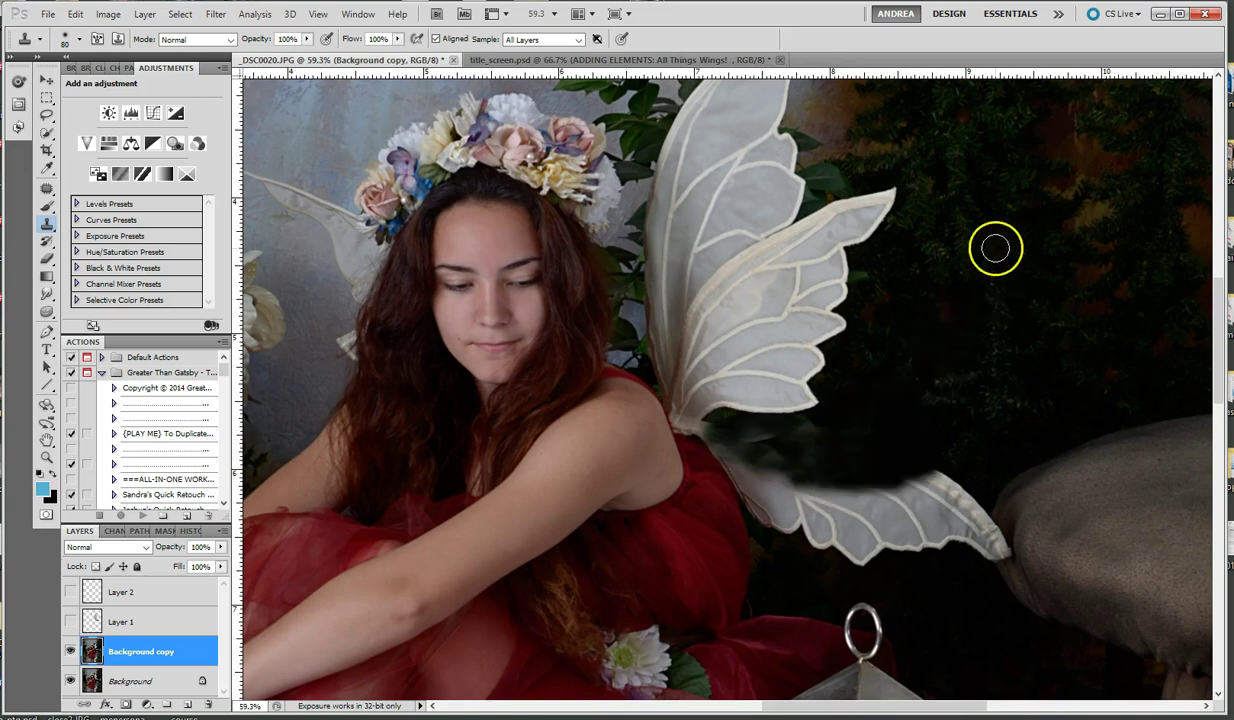
pyautogui.moveTo(870, 428)
pyautogui.mouseDown()
pyautogui.moveTo(834, 437)
pyautogui.moveTo(806, 436)
pyautogui.moveTo(815, 448)
pyautogui.moveTo(801, 460)
pyautogui.moveTo(776, 451)
pyautogui.moveTo(819, 446)
pyautogui.moveTo(749, 442)
pyautogui.moveTo(923, 442)
pyautogui.moveTo(931, 458)
pyautogui.moveTo(919, 475)
pyautogui.moveTo(953, 484)
pyautogui.moveTo(972, 507)
pyautogui.moveTo(957, 456)
pyautogui.moveTo(945, 485)
pyautogui.moveTo(897, 494)
pyautogui.moveTo(701, 428)
pyautogui.mouseUp()
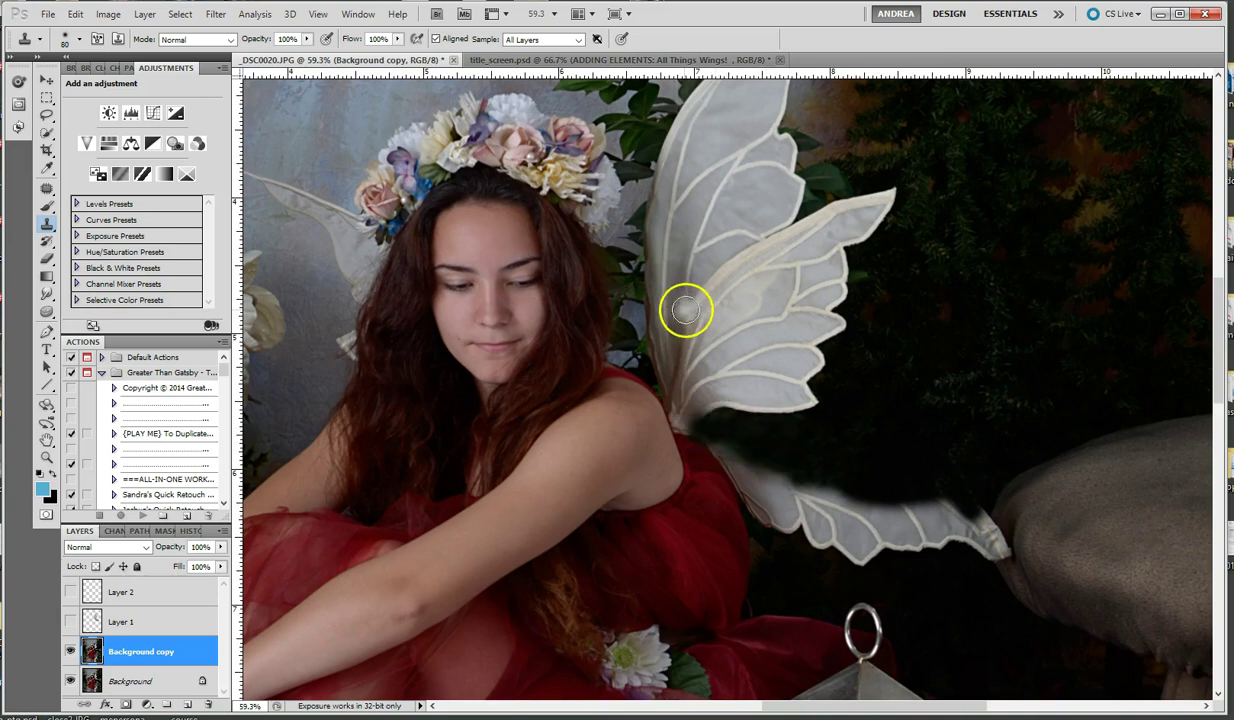
# Step: Clone foliage over the original upper wing's inner edge beside the hair, reducing the Clone Stamp brush to size 35
pyautogui.keyDown('alt'); pyautogui.click(643, 346); pyautogui.keyUp('alt')
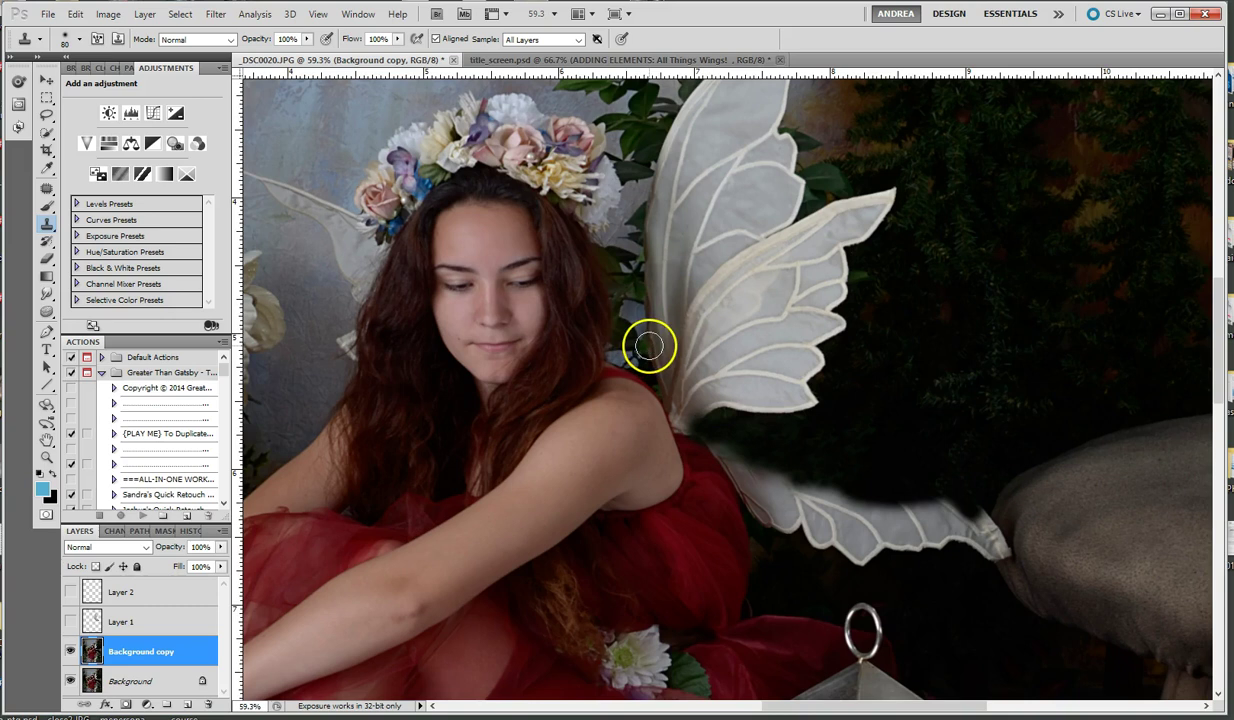
pyautogui.moveTo(645, 312); pyautogui.dragTo(649, 234)
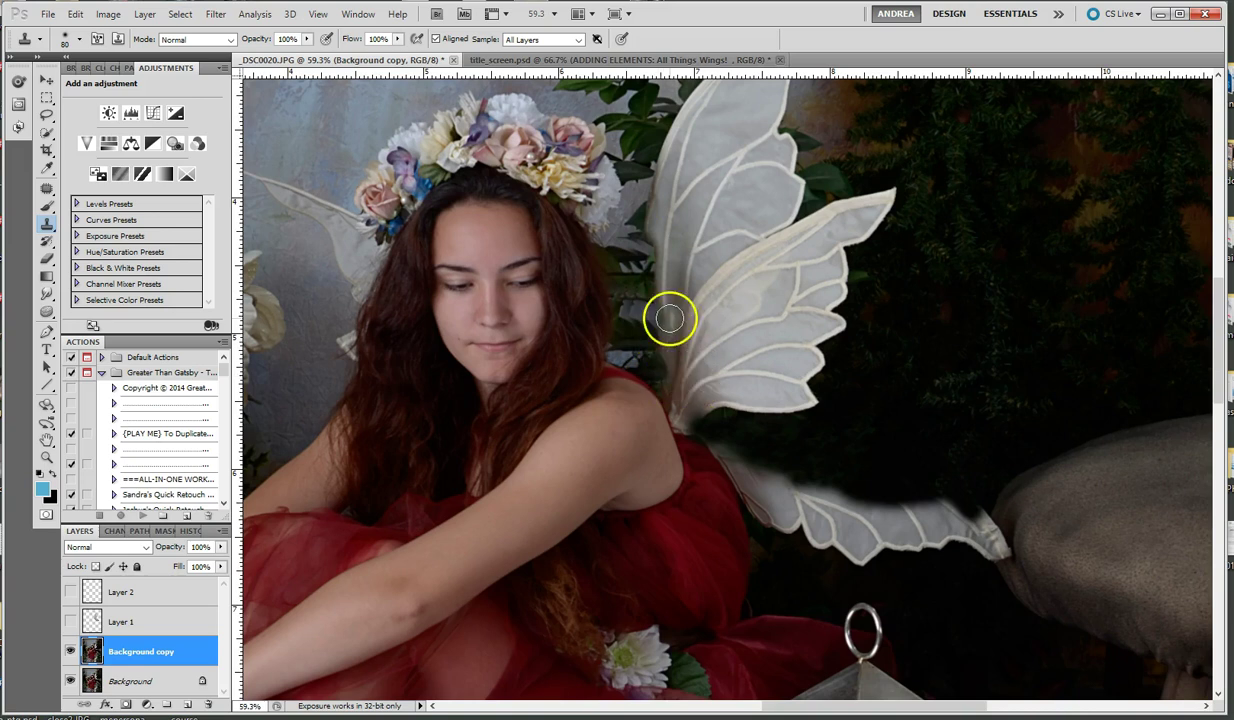
pyautogui.press('[')
pyautogui.press('[')
pyautogui.press('[')
pyautogui.press('[')
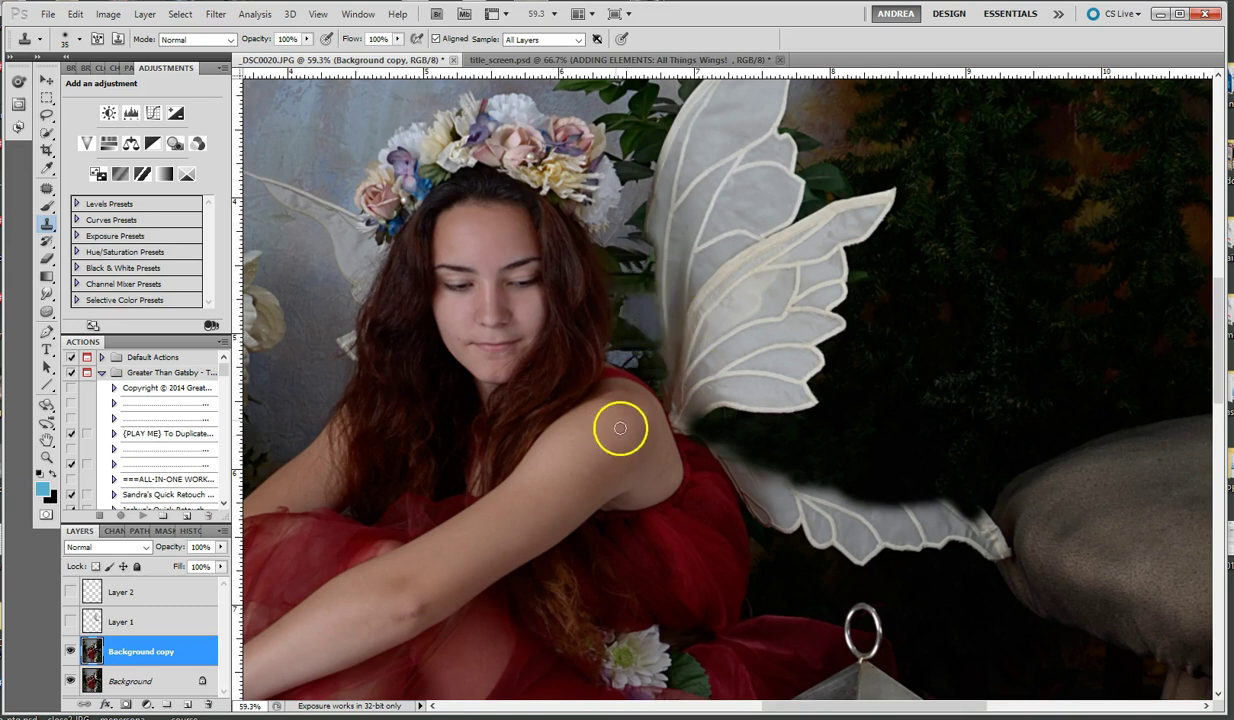
pyautogui.click(71, 622)
pyautogui.click(71, 622)
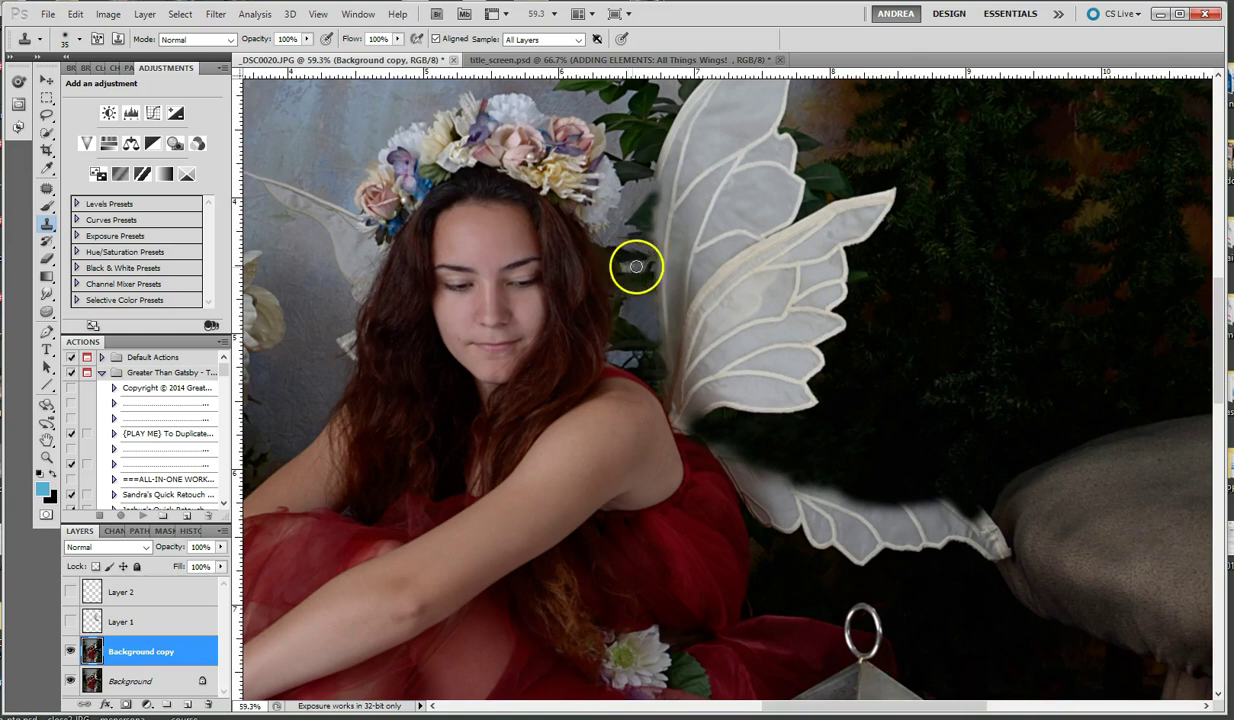
pyautogui.moveTo(645, 322); pyautogui.dragTo(651, 352)
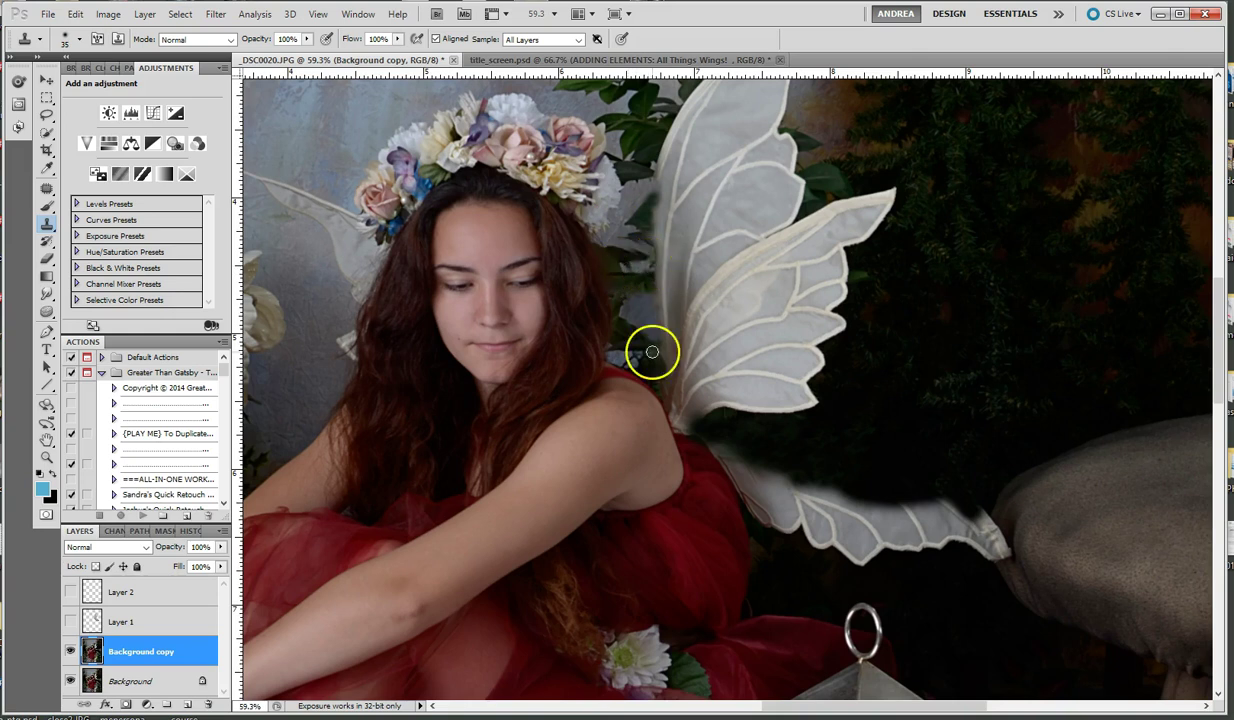
# Step: Show Layer 1 and touch up the background beside the enlarged wing's inner edge above the shoulder with the Clone Stamp
pyautogui.click(71, 622)
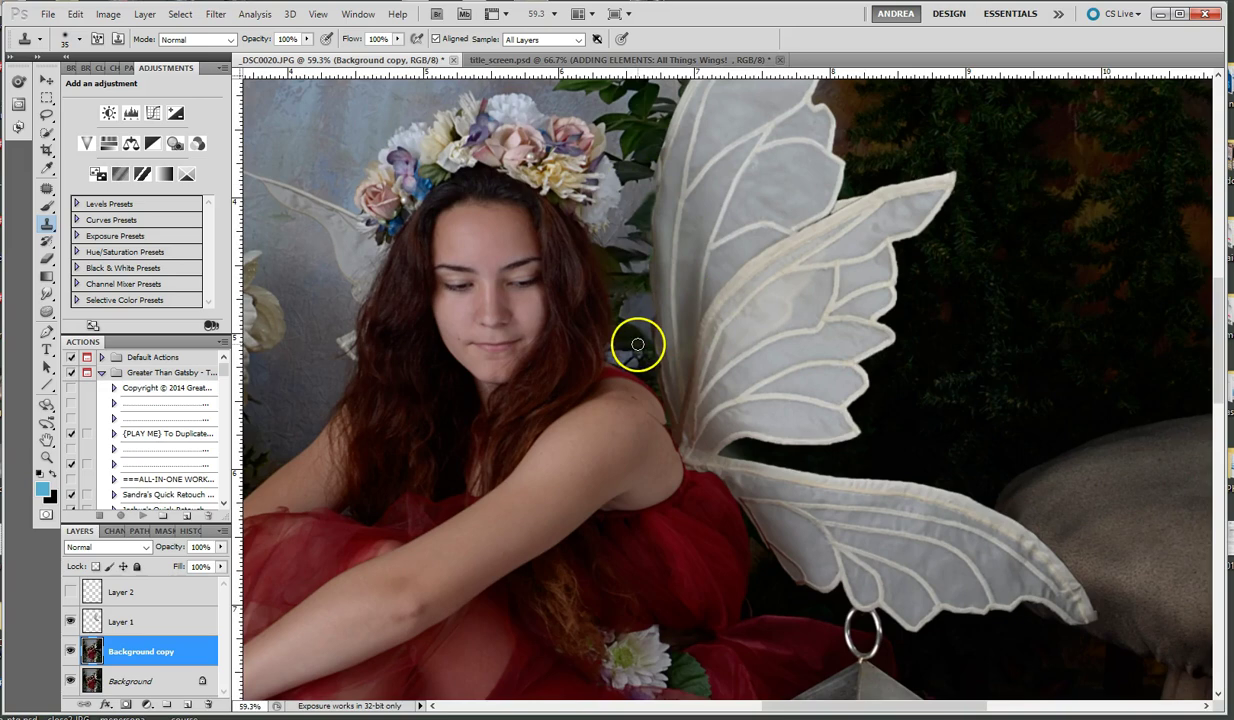
pyautogui.click(70, 622)
pyautogui.click(70, 622)
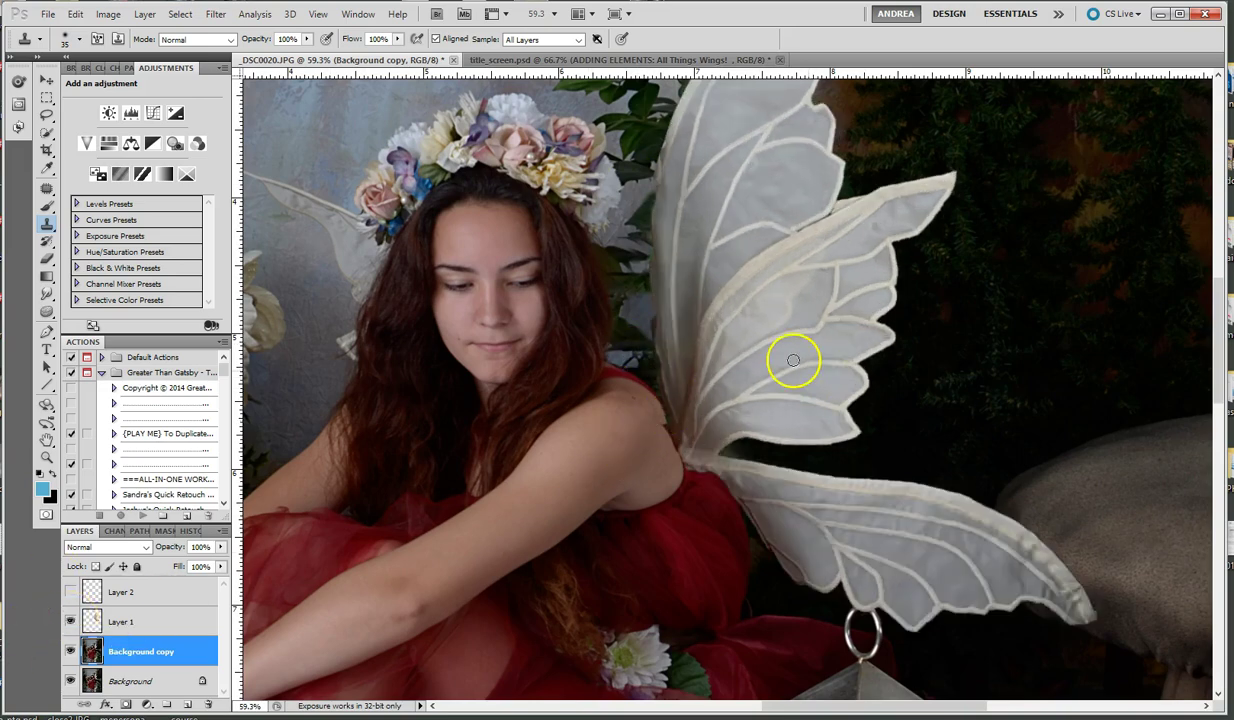
pyautogui.scroll(7, 793, 359)
pyautogui.moveTo(484, 277); pyautogui.dragTo(474, 336)
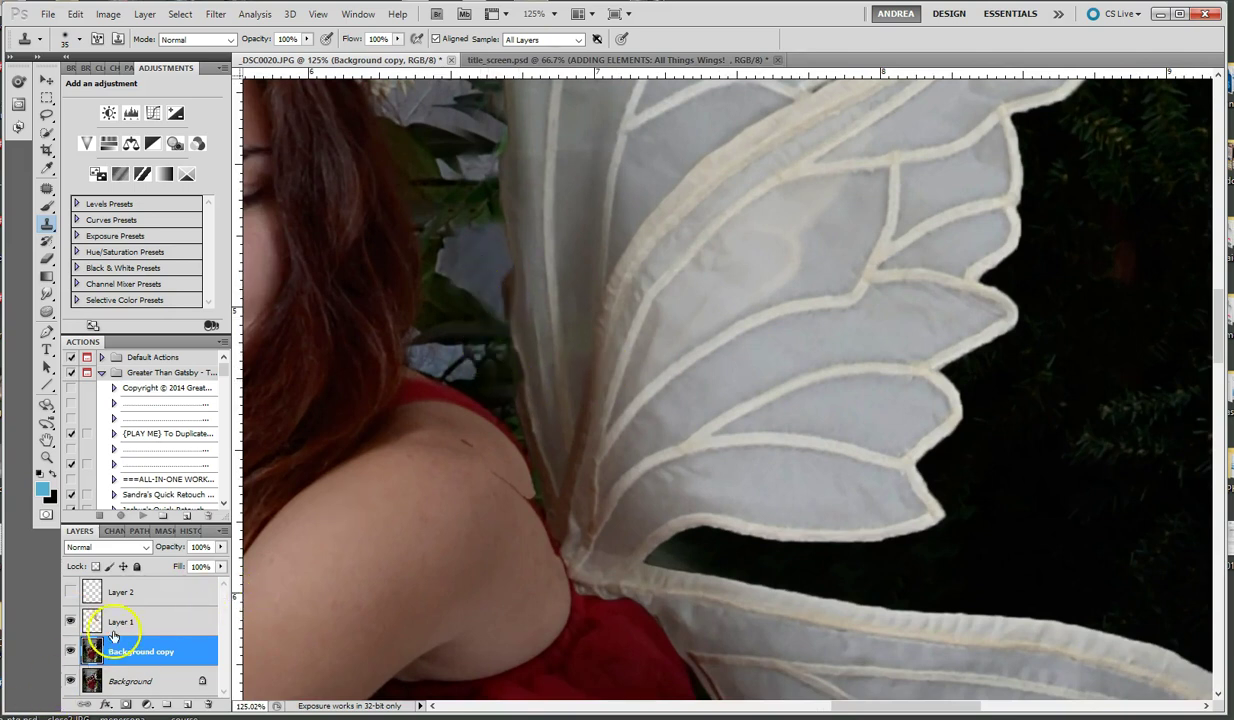
# Step: Move the enlarged wing on Layer 1 slightly up and toward the woman, judging its placement in the full image
pyautogui.scroll(-4, 711, 515)
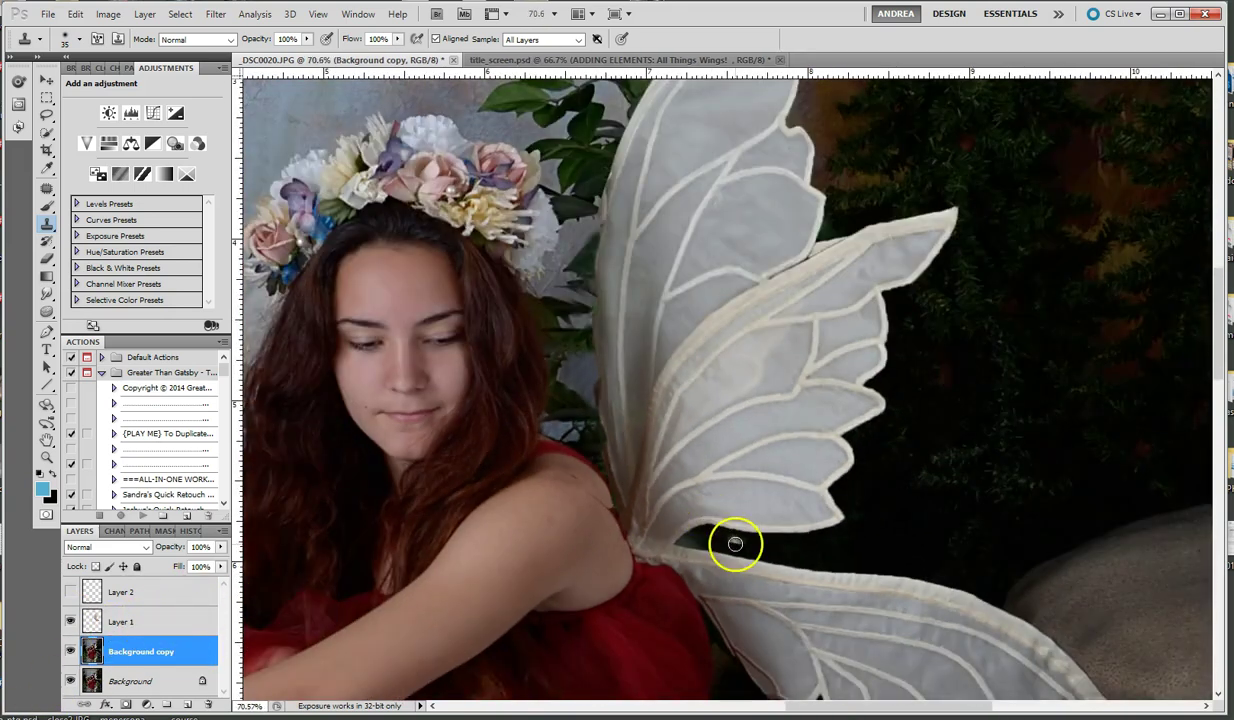
pyautogui.scroll(-2, 735, 549)
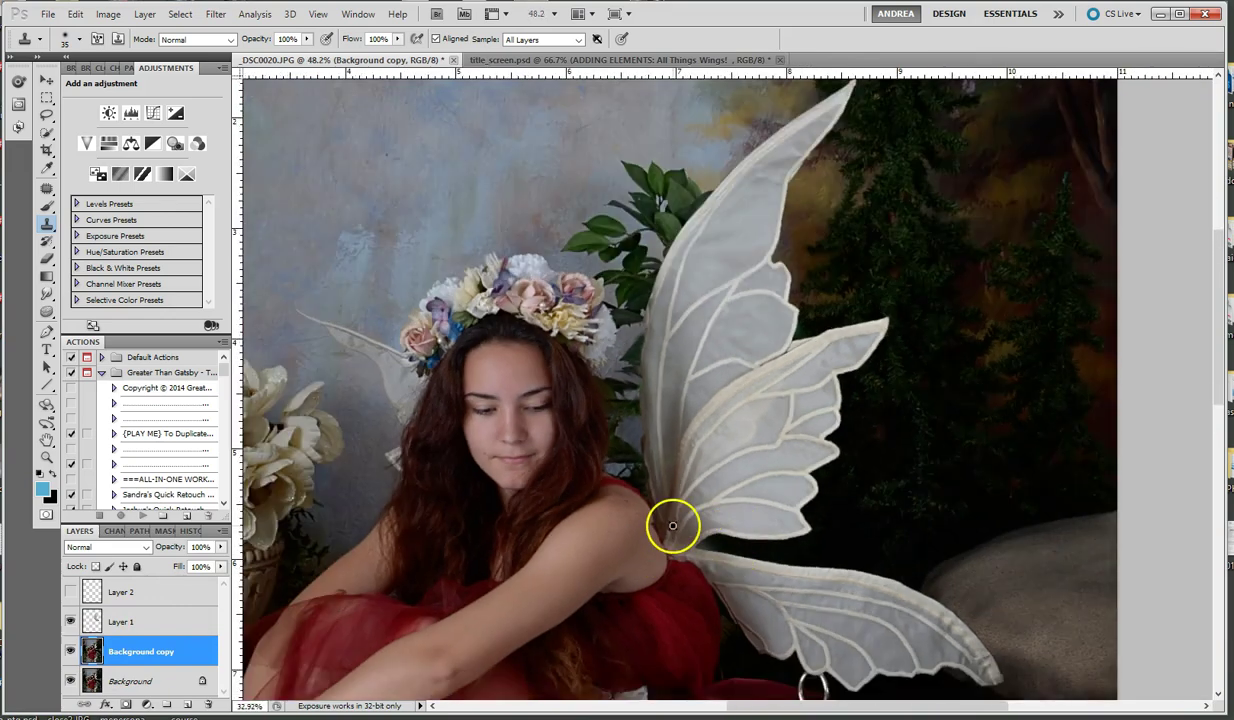
pyautogui.scroll(-2, 675, 515)
pyautogui.scroll(-1, 683, 523)
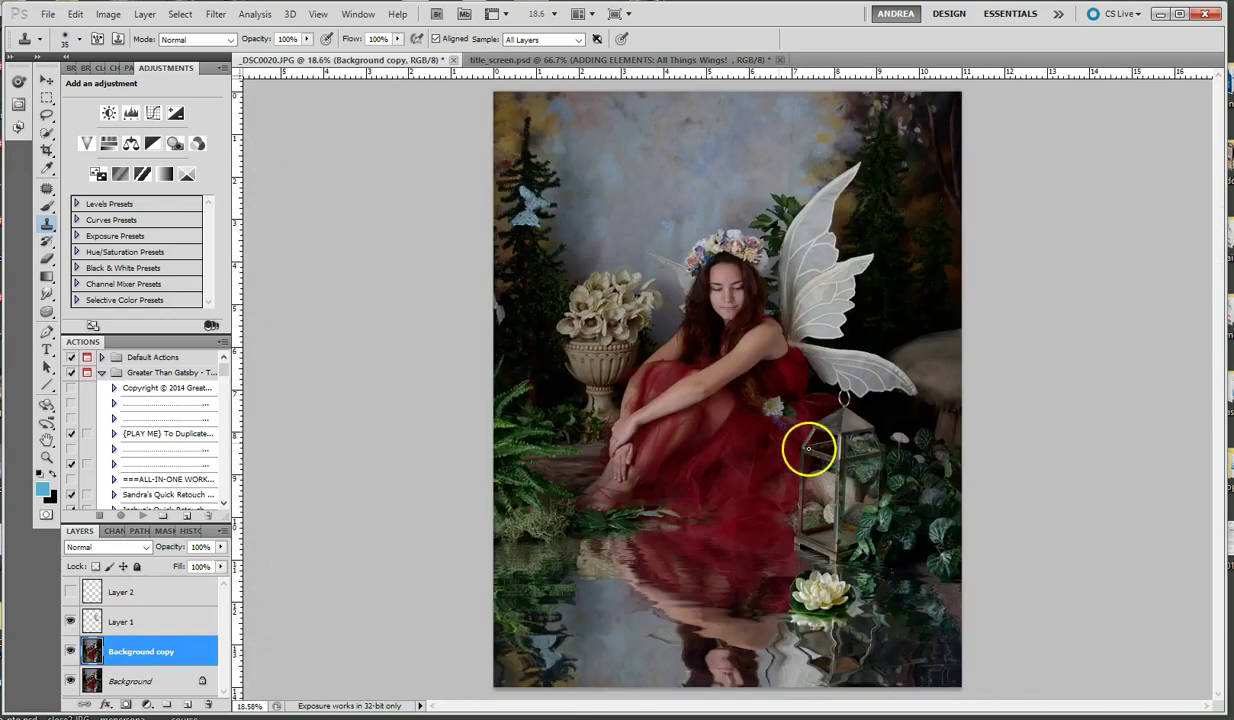
pyautogui.click(130, 622)
pyautogui.click(47, 80)
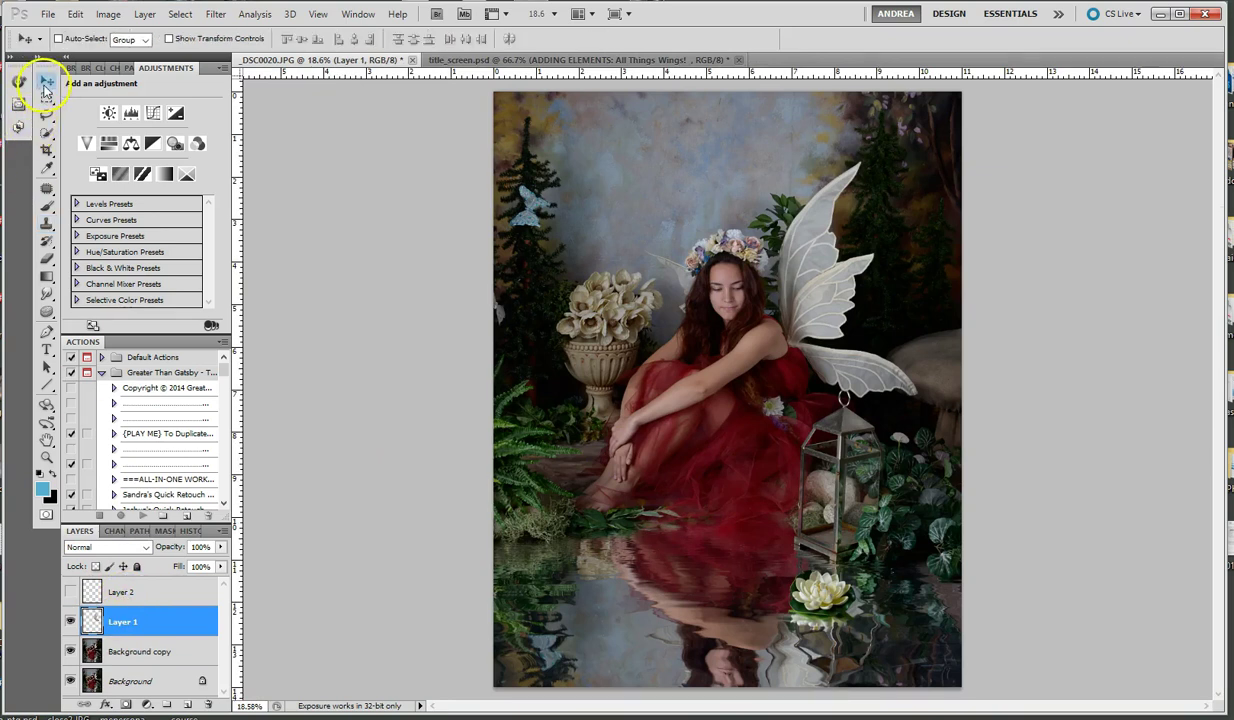
pyautogui.moveTo(740, 450)
pyautogui.mouseDown()
pyautogui.moveTo(735, 435)
pyautogui.moveTo(752, 432)
pyautogui.moveTo(733, 436)
pyautogui.moveTo(745, 437)
pyautogui.moveTo(739, 449)
pyautogui.moveTo(733, 438)
pyautogui.mouseUp()
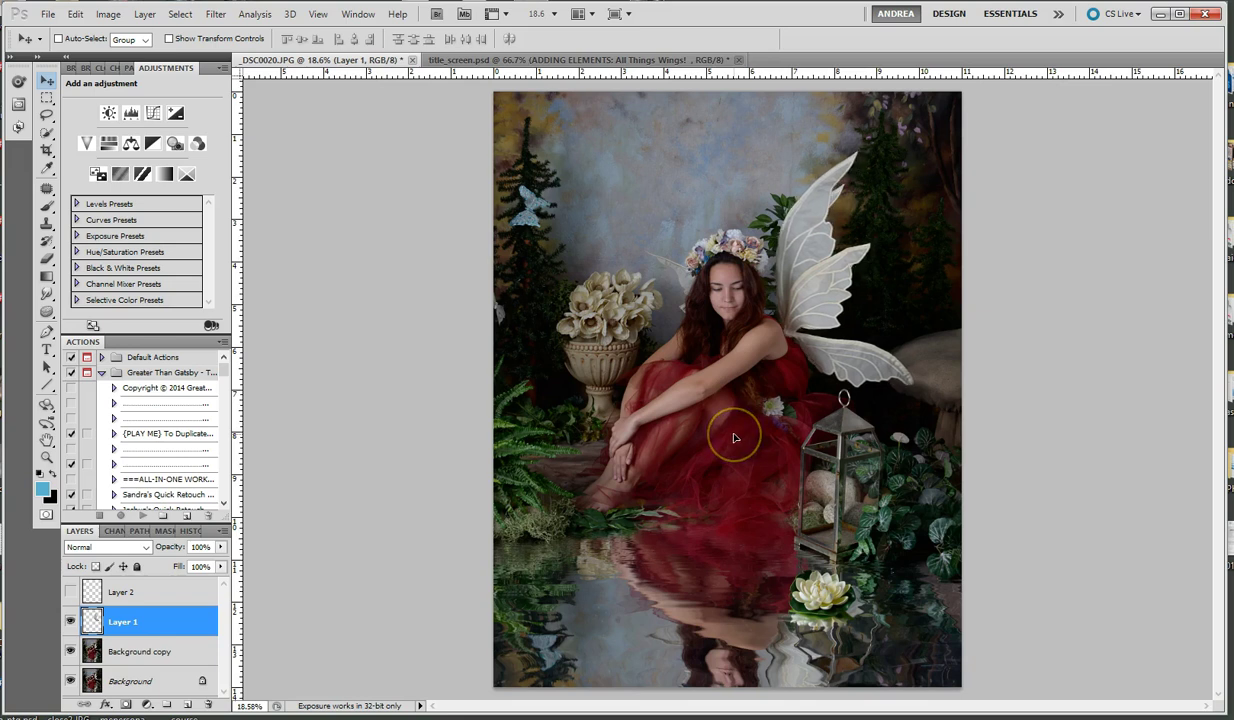
# Step: Nudge the enlarged wing on Layer 1 slightly so its root lines up with the back of the woman's shoulder
pyautogui.moveTo(733, 438); pyautogui.dragTo(735, 440)
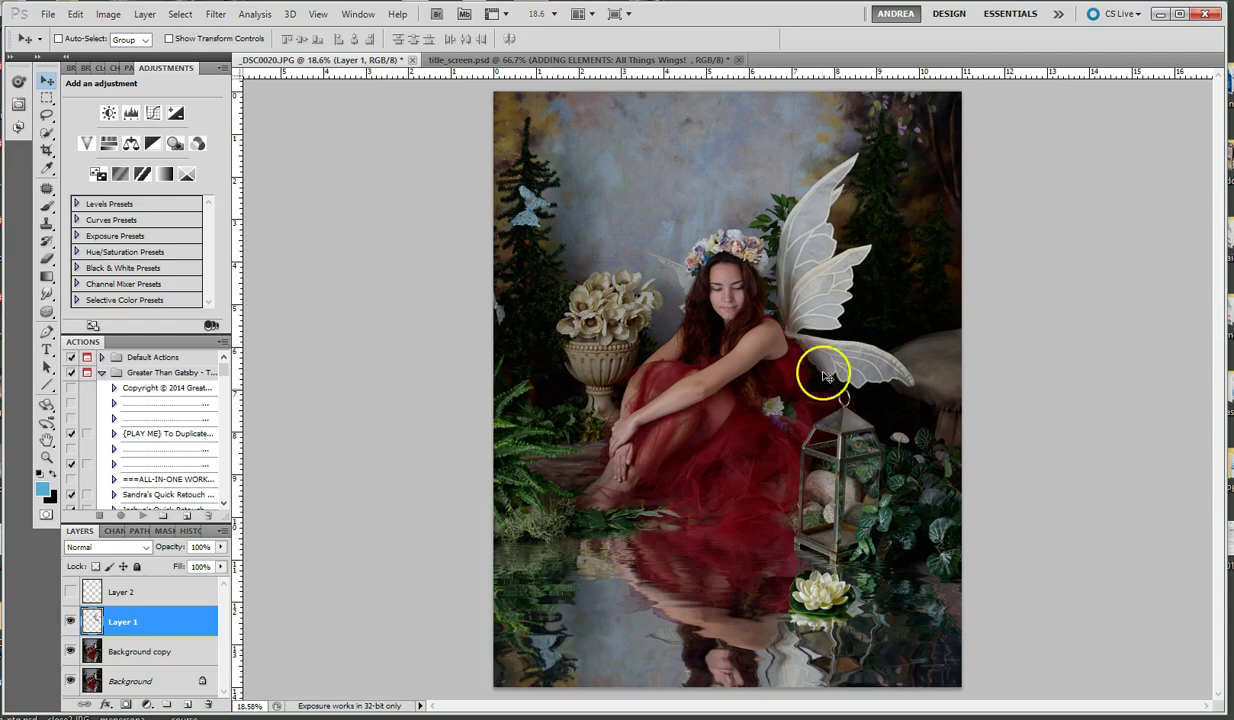
pyautogui.scroll(5, 790, 355)
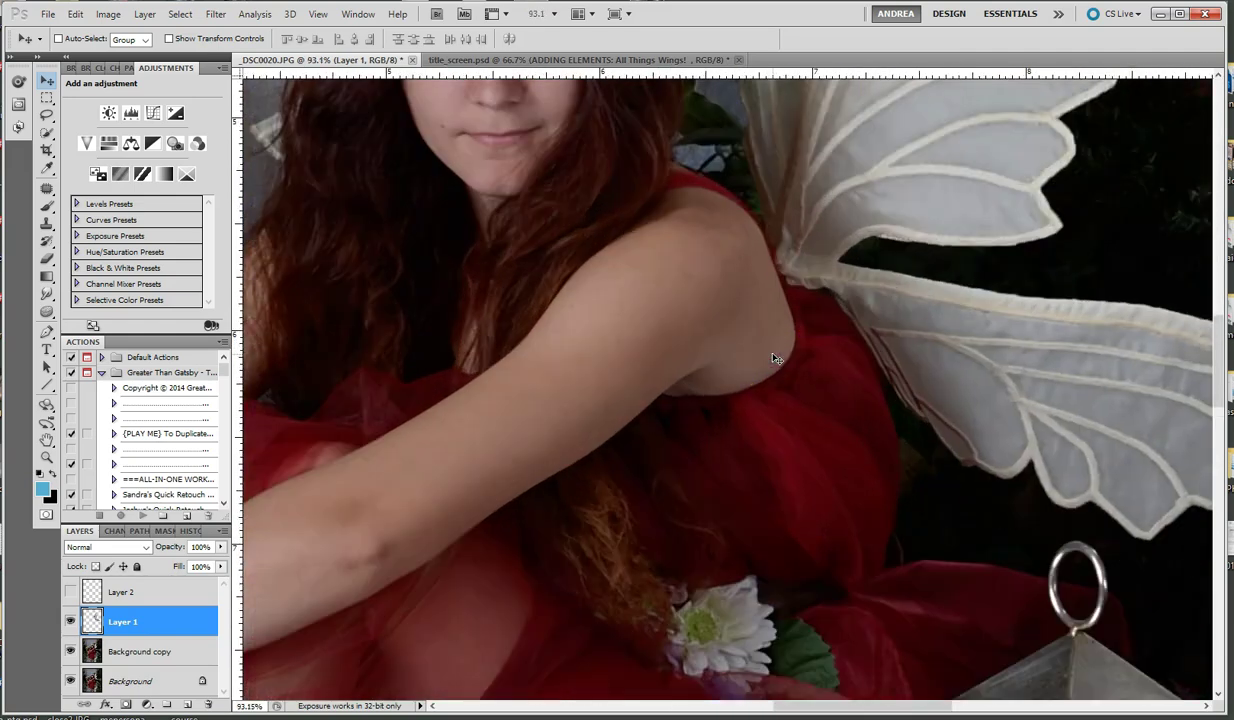
pyautogui.moveTo(775, 258); pyautogui.dragTo(802, 264)
pyautogui.scroll(-3, 806, 377)
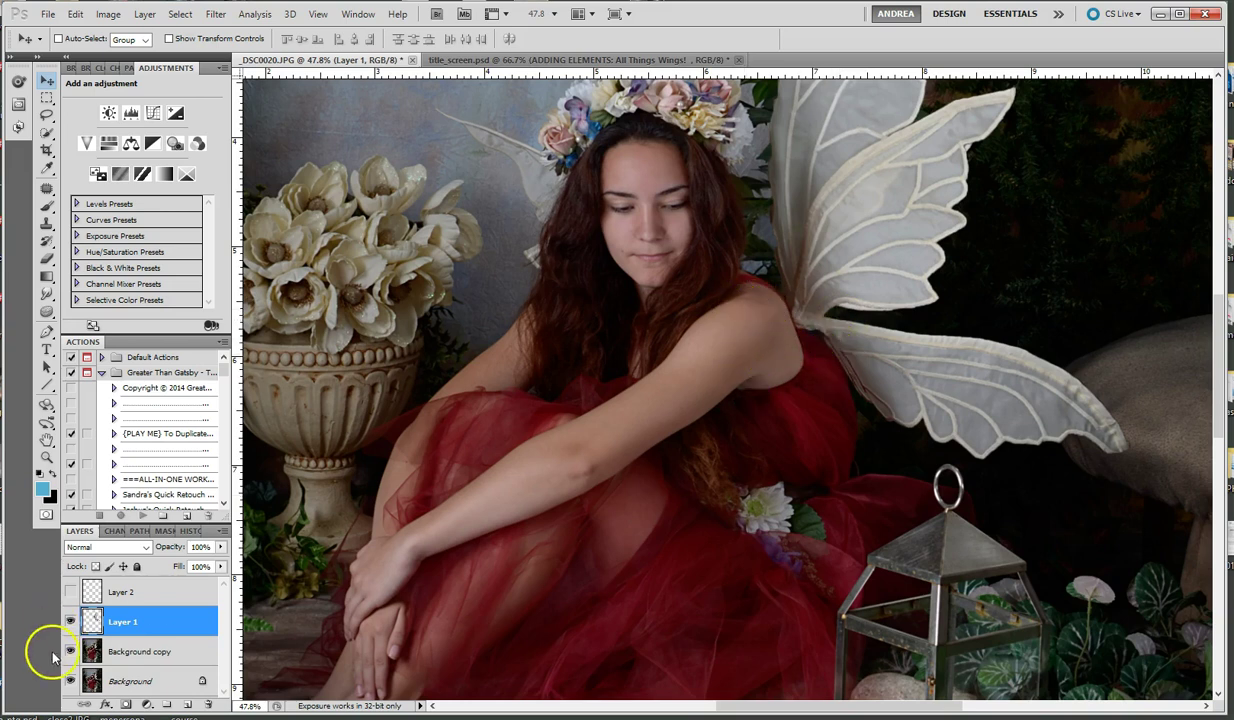
# Step: On Layer 1, clone grey wing fabric with a size 20 Clone Stamp over the edging between the upper wing and the small protruding tip
pyautogui.click(117, 652)
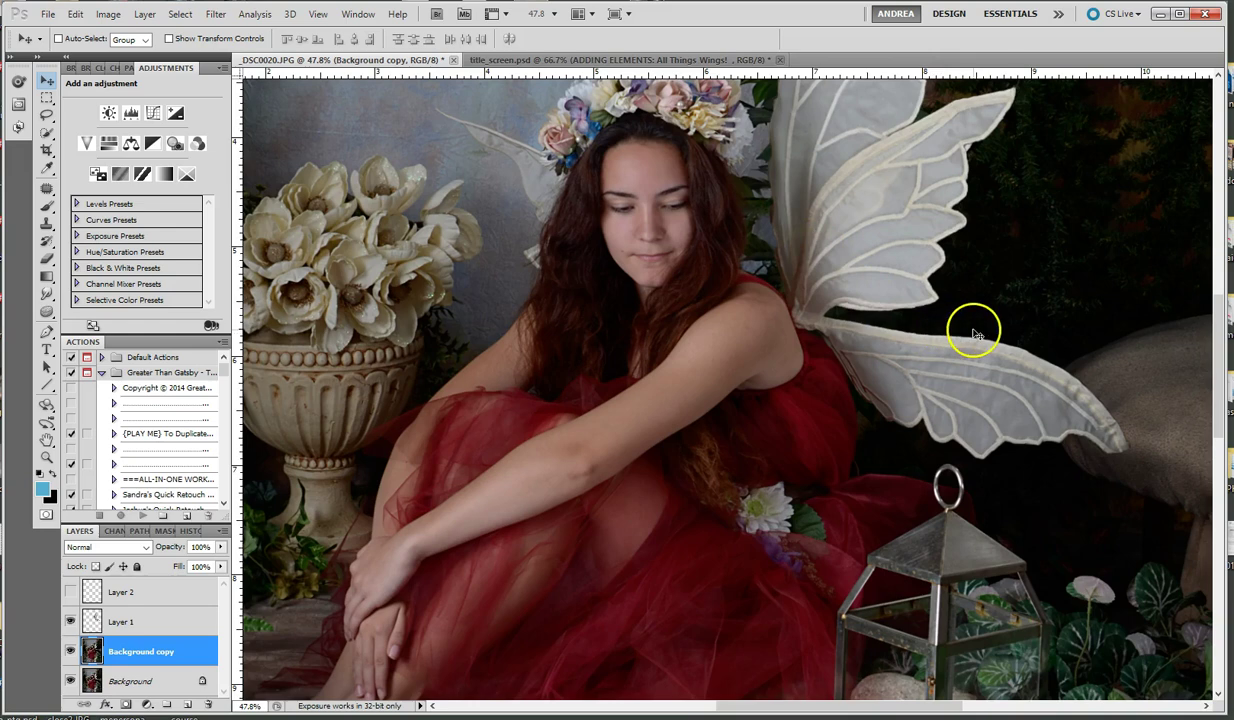
pyautogui.scroll(-2, 994, 333)
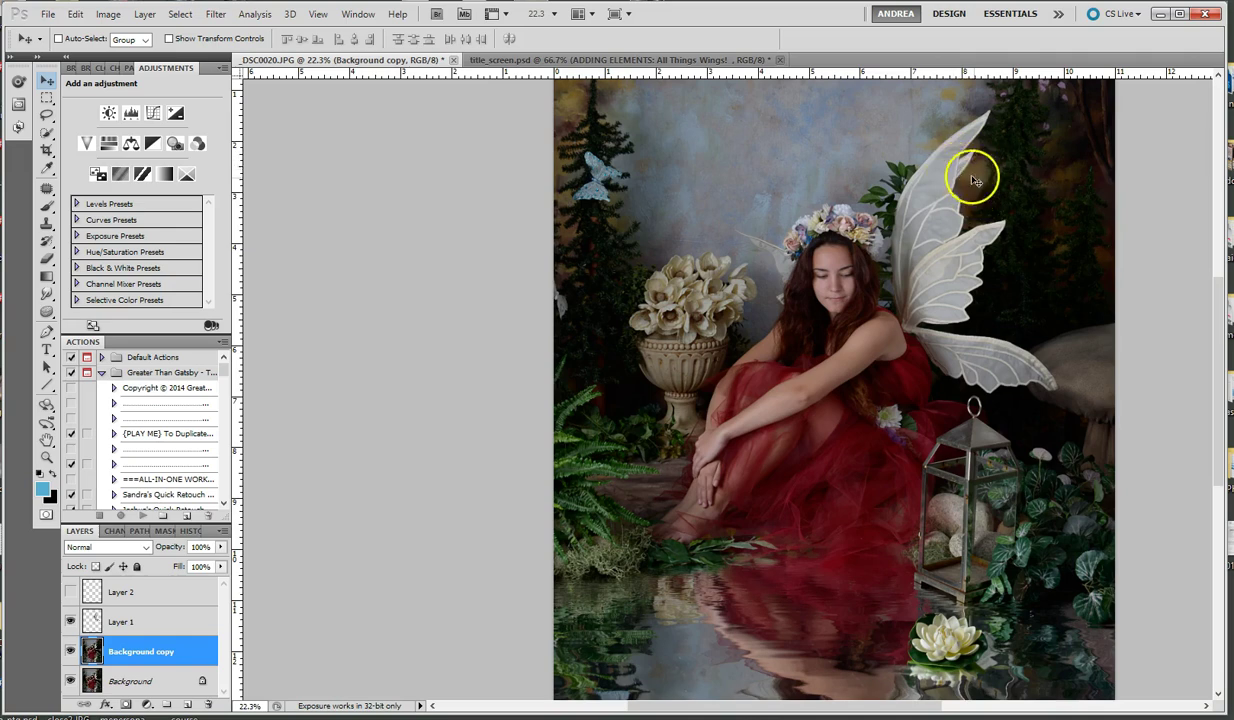
pyautogui.scroll(2, 975, 180)
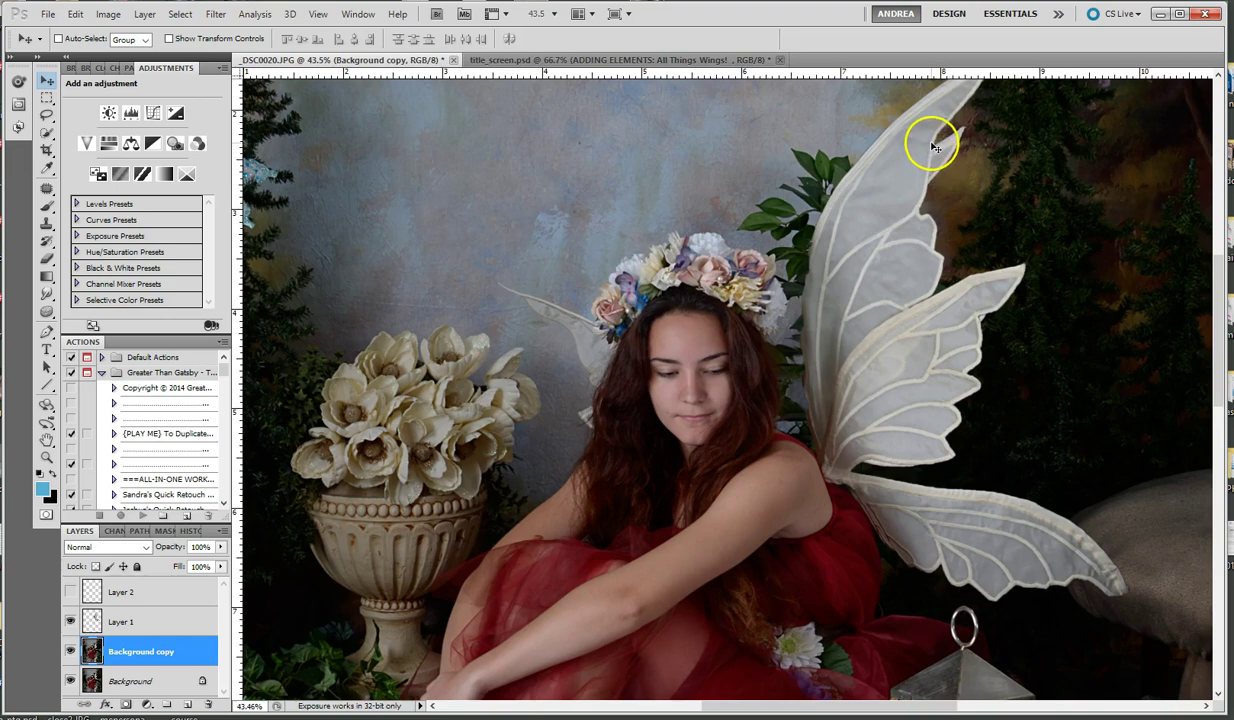
pyautogui.scroll(-2, 1096, 248)
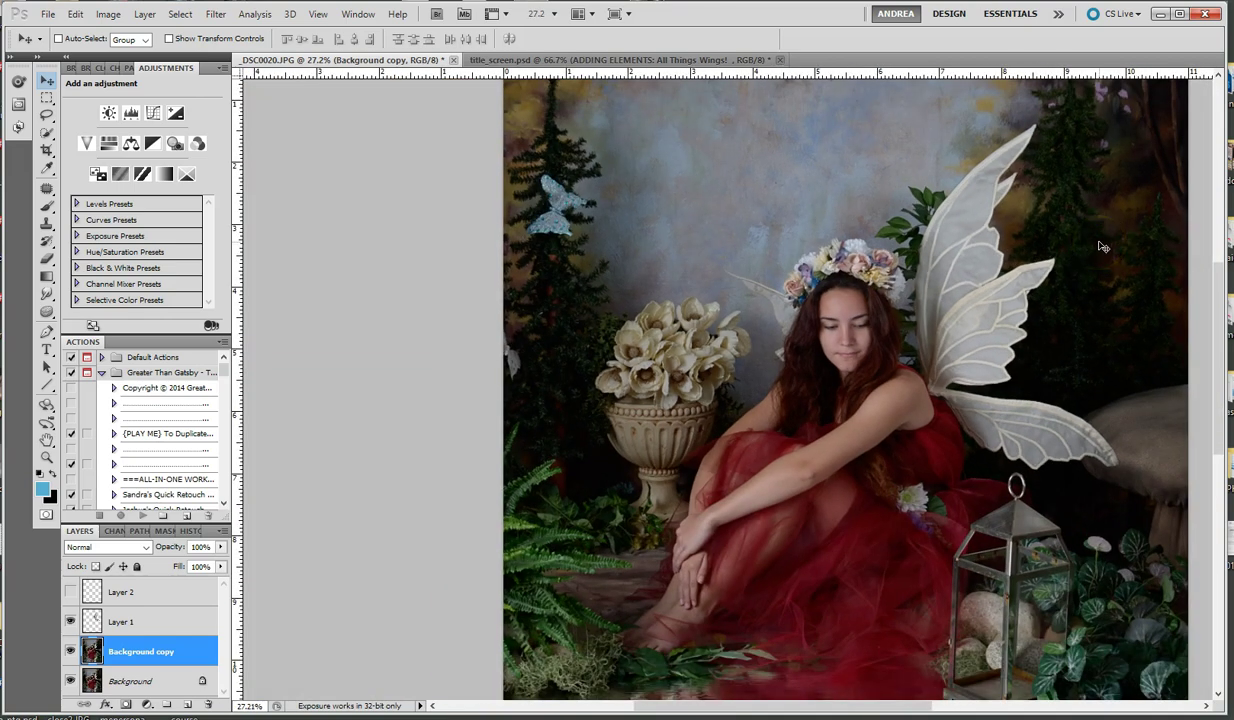
pyautogui.scroll(5, 1102, 246)
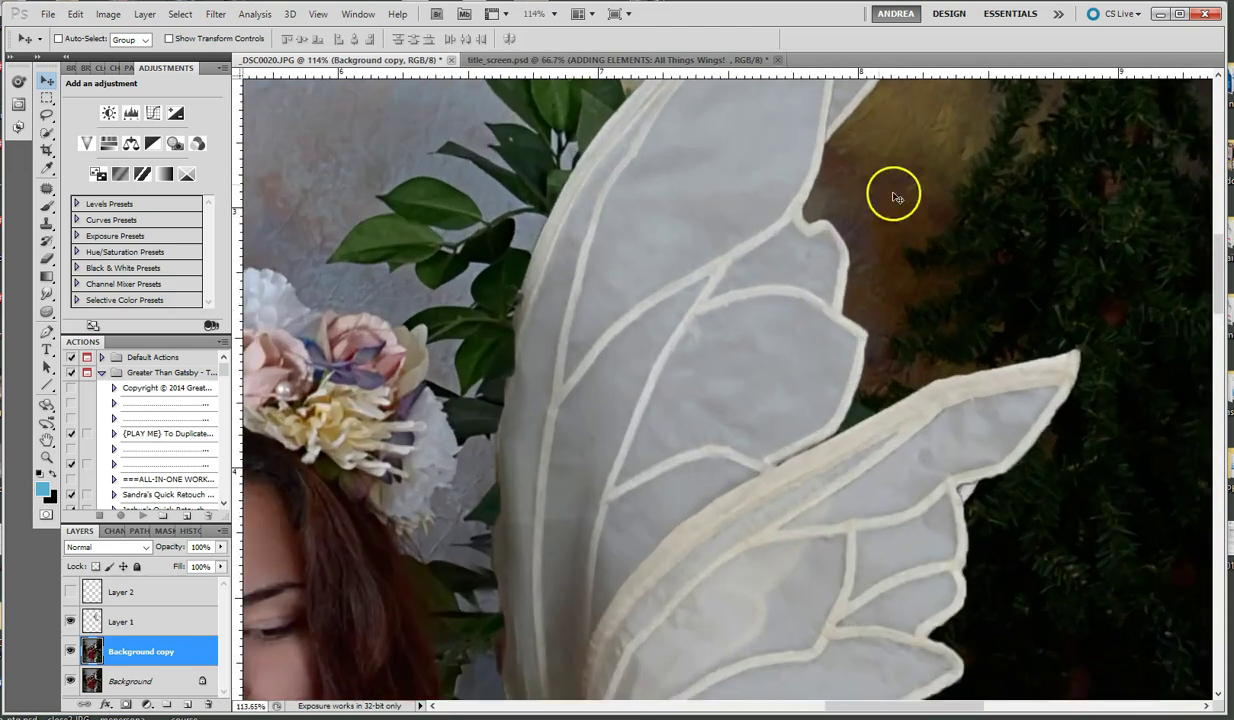
pyautogui.moveTo(844, 153); pyautogui.dragTo(816, 314)
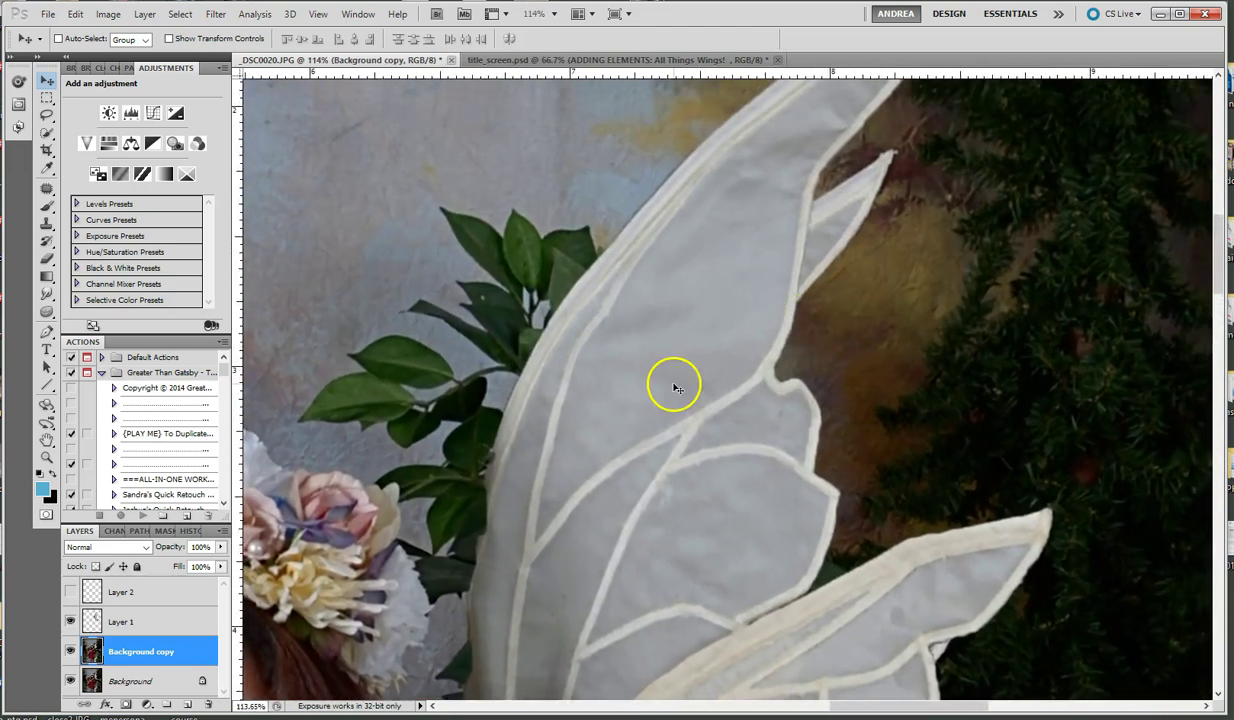
pyautogui.click(117, 623)
pyautogui.click(44, 224)
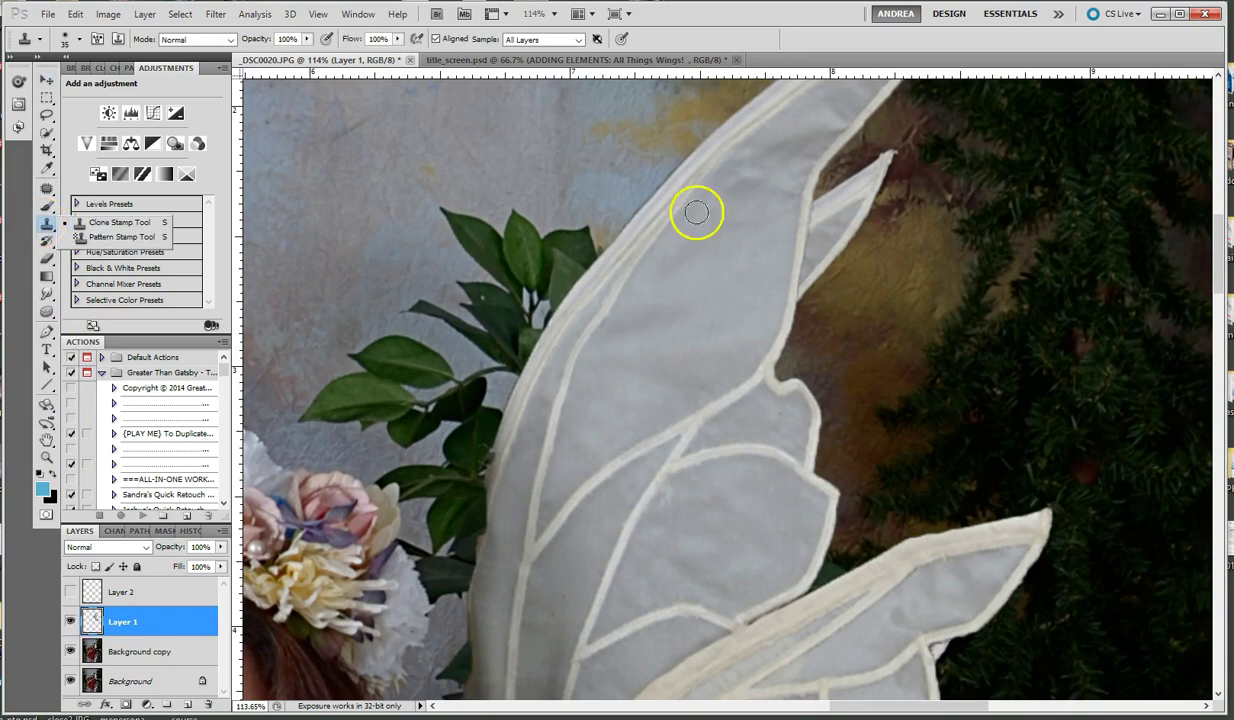
pyautogui.press('[')
pyautogui.press('[')
pyautogui.press('[')
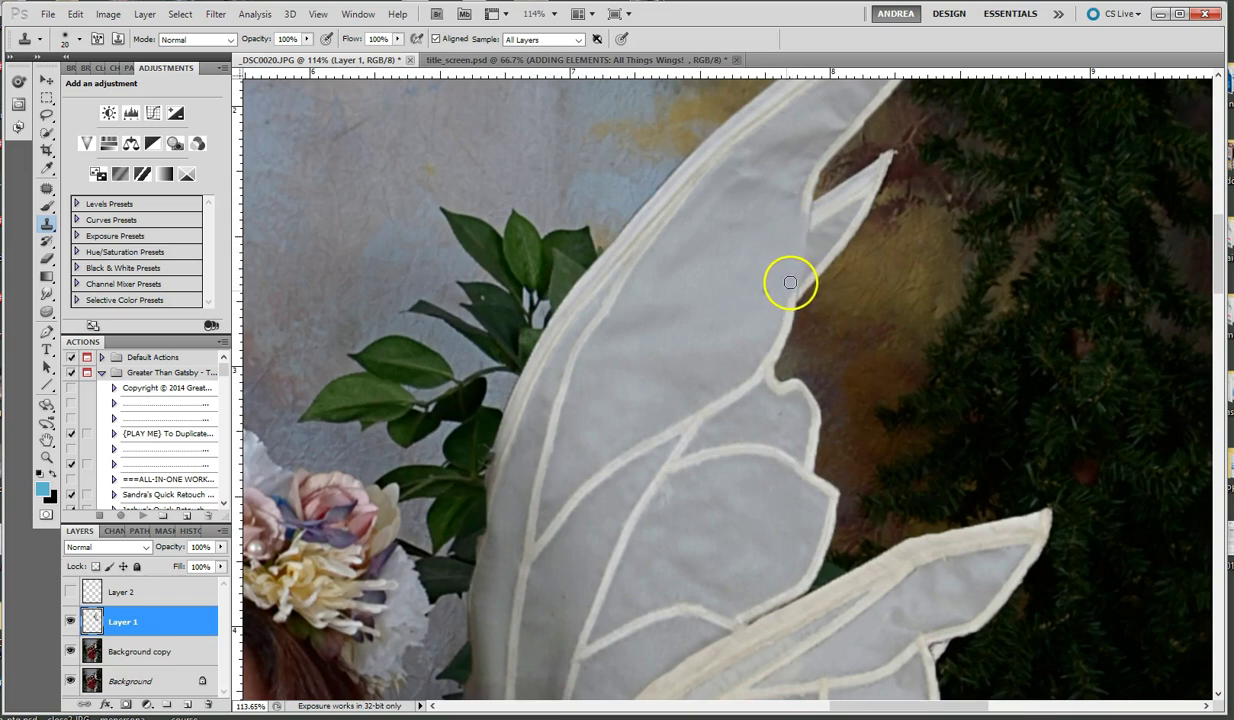
pyautogui.moveTo(810, 297); pyautogui.dragTo(807, 238)
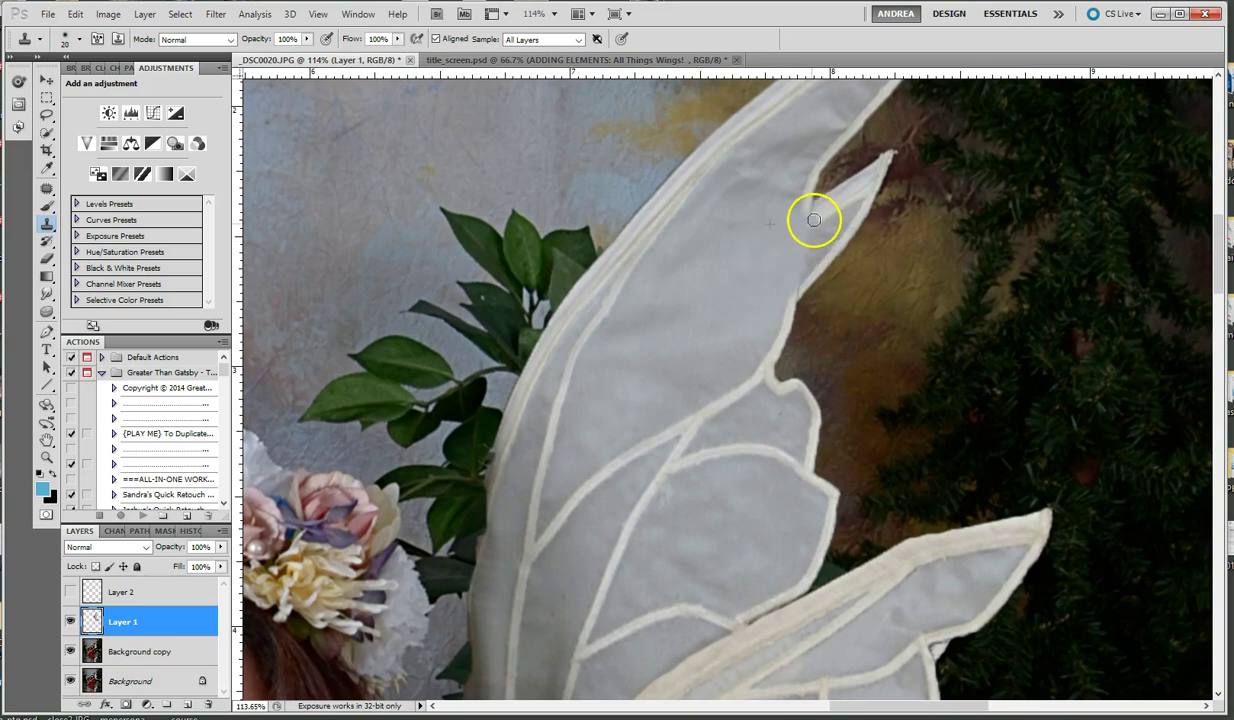
pyautogui.moveTo(836, 207); pyautogui.dragTo(870, 182)
pyautogui.moveTo(817, 223)
pyautogui.mouseDown()
pyautogui.moveTo(882, 164)
pyautogui.moveTo(804, 211)
pyautogui.mouseUp()
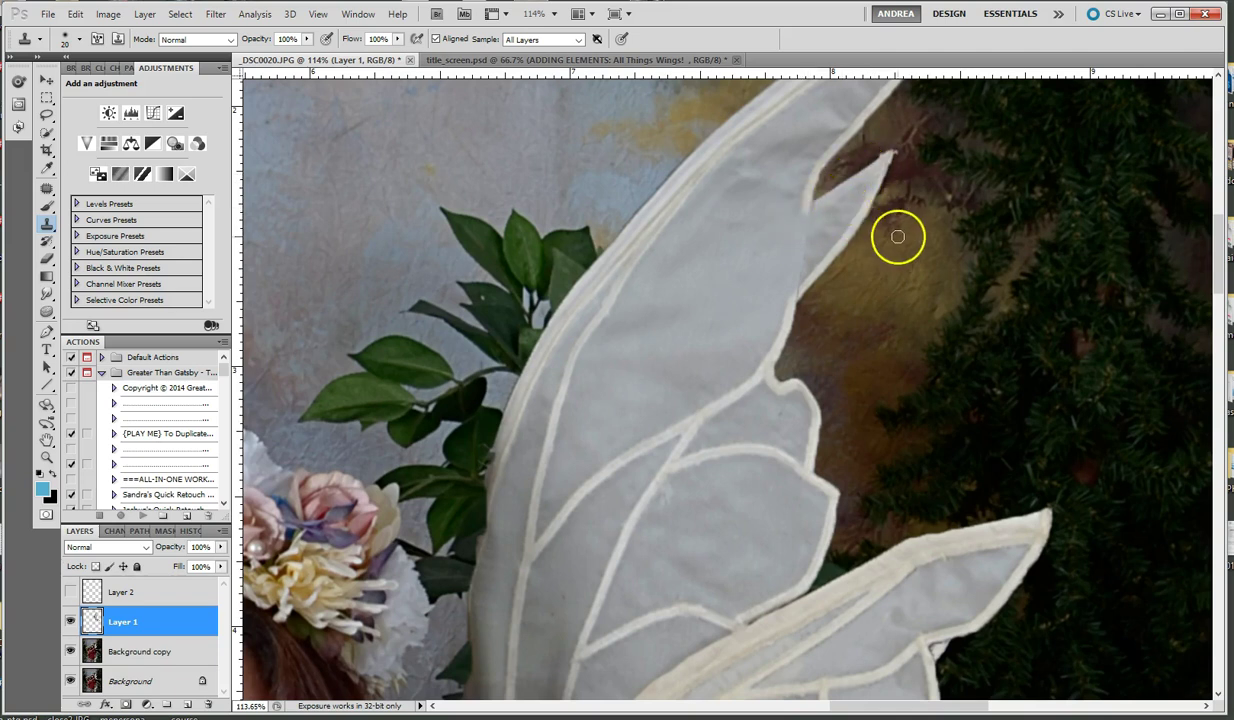
# Step: Clone cream edging with a size 8 Clone Stamp brush to join the small tip to the wing outline at its lower corner and notch
pyautogui.scroll(5, 897, 238)
pyautogui.moveTo(910, 201); pyautogui.dragTo(895, 325)
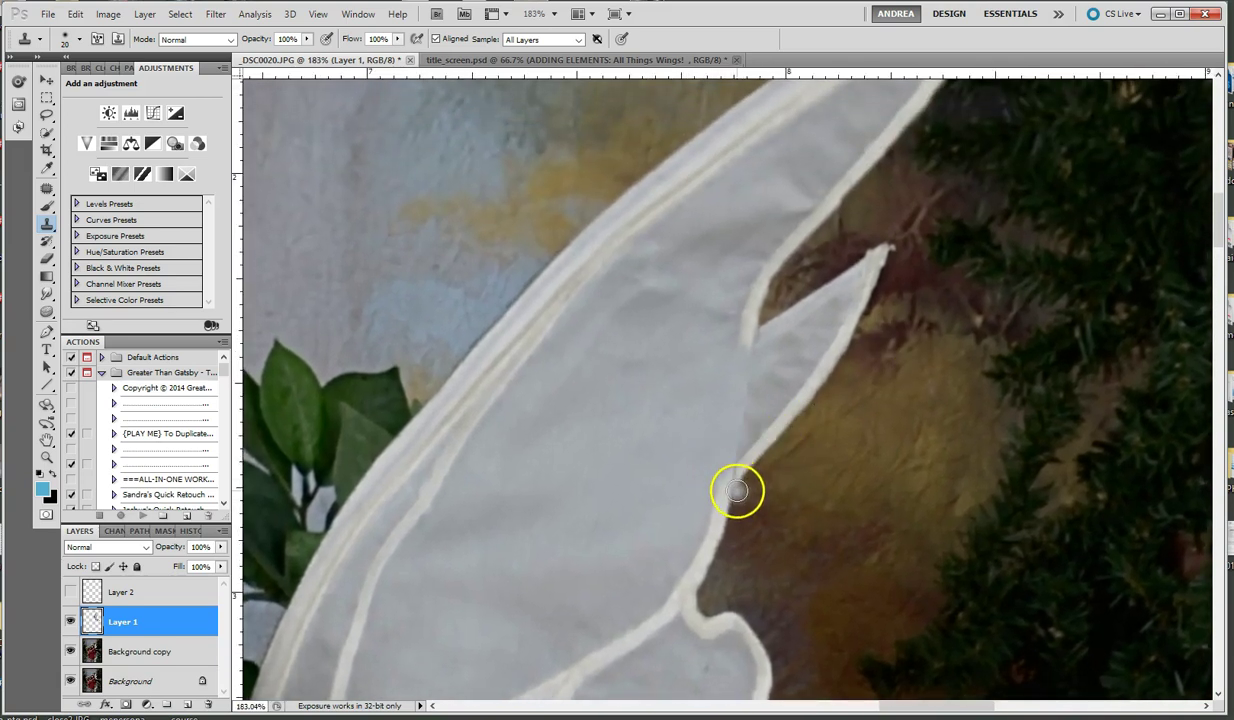
pyautogui.scroll(2, 736, 490)
pyautogui.press('[')
pyautogui.press('[')
pyautogui.press('[')
pyautogui.moveTo(733, 467); pyautogui.dragTo(719, 484)
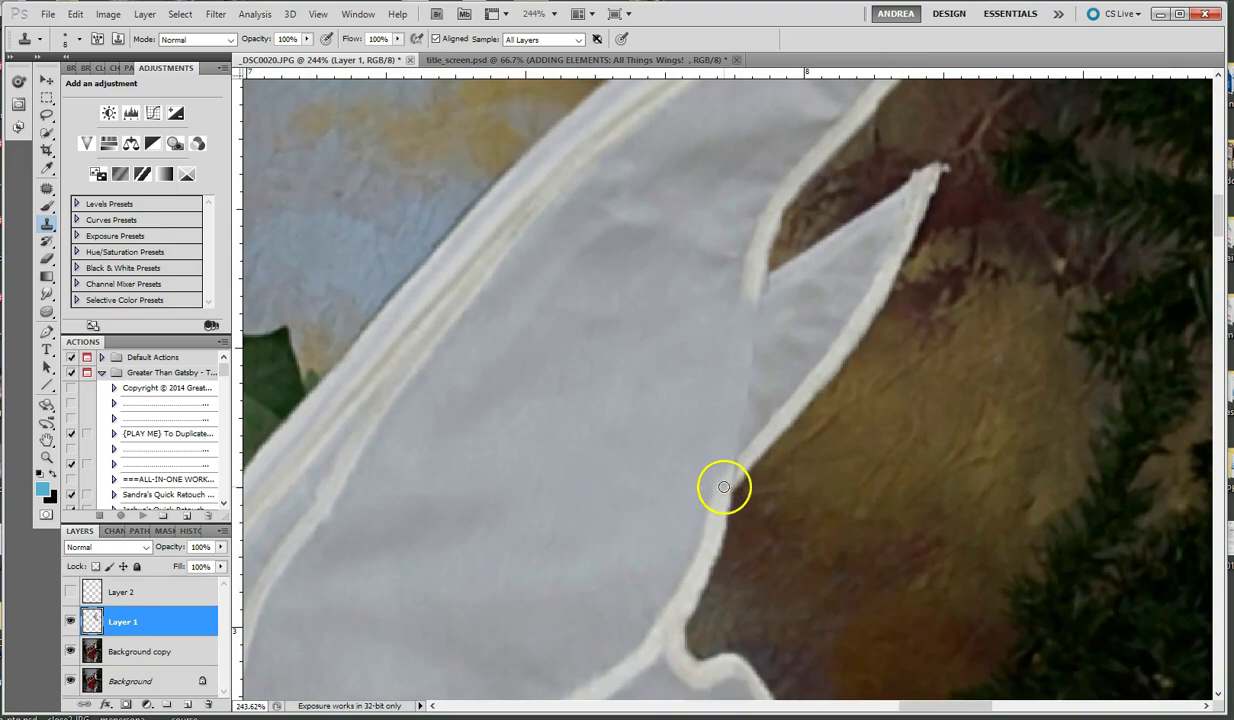
pyautogui.keyDown('alt'); pyautogui.click(724, 487); pyautogui.keyUp('alt')
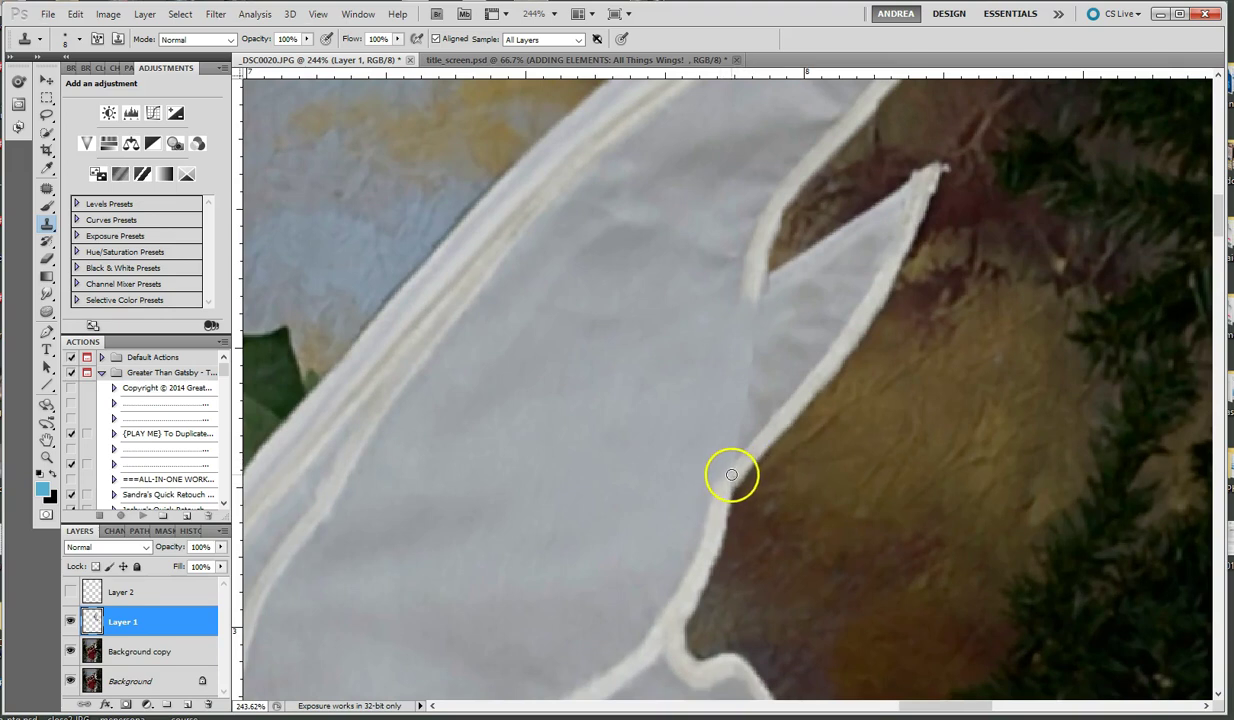
pyautogui.moveTo(755, 278); pyautogui.dragTo(749, 298)
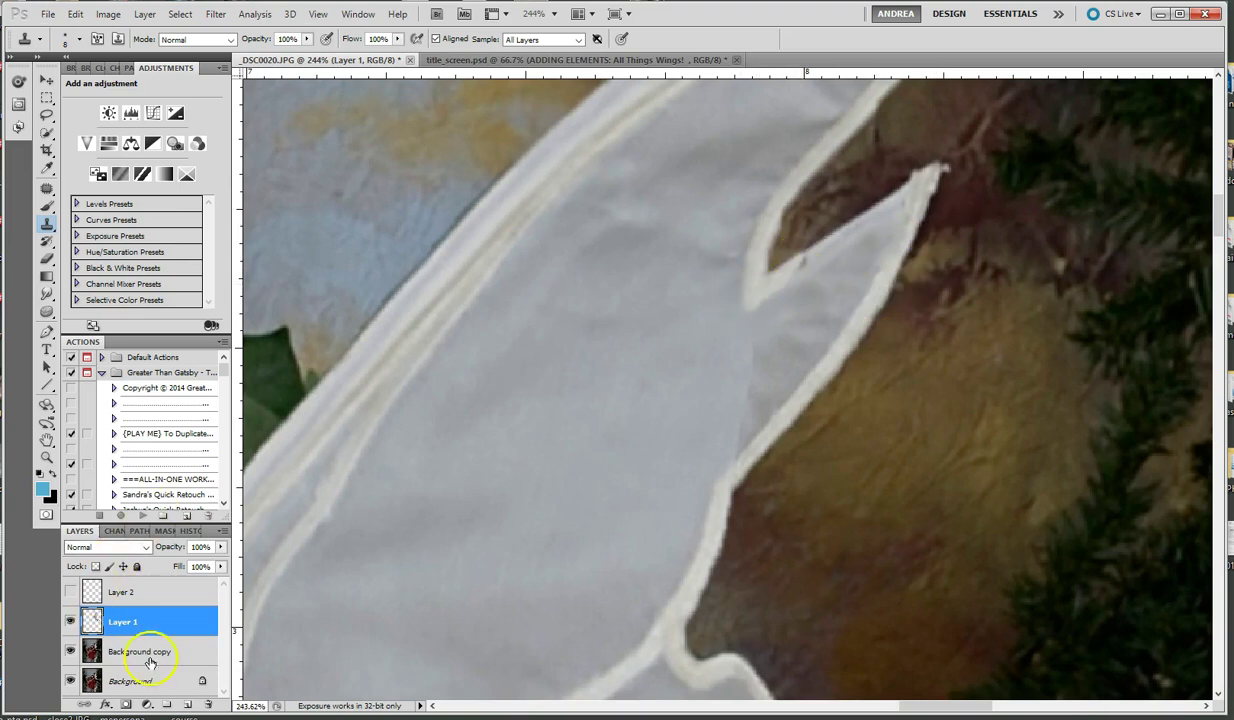
# Step: Paint a border along the small tip's upper edge with a size 7 brush in the sampled cream, and compare with Layer 1 hidden
pyautogui.click(46, 210)
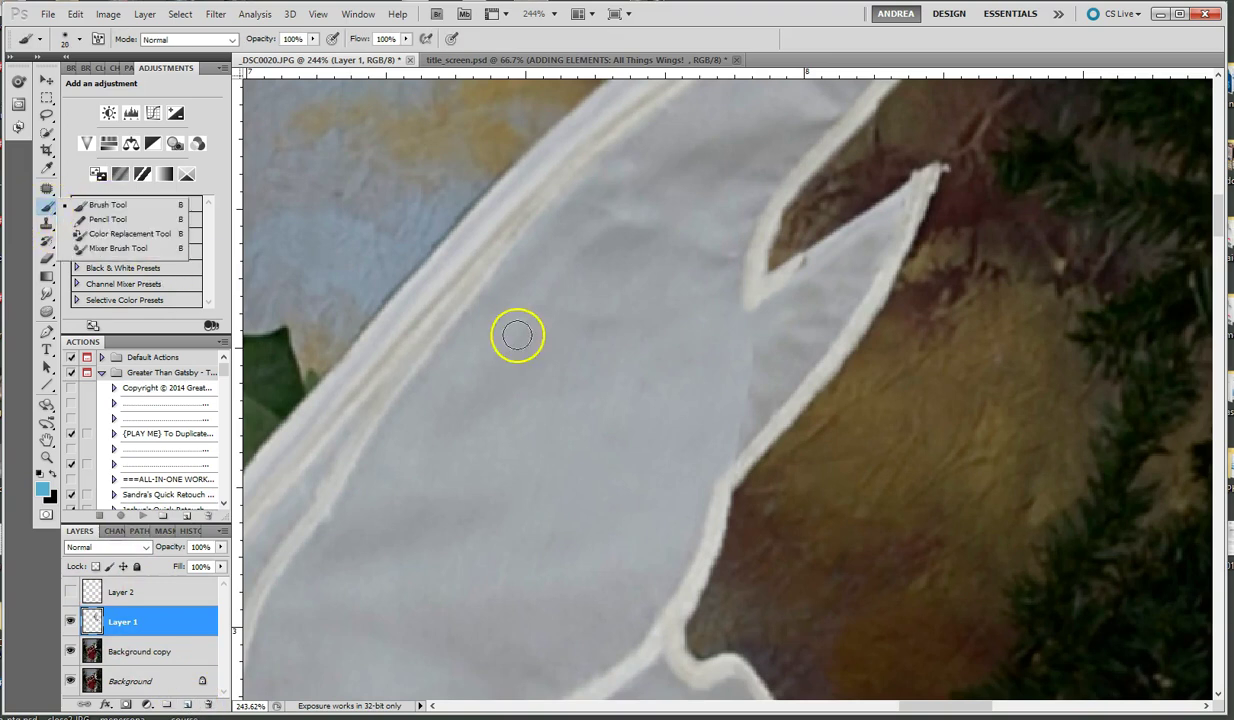
pyautogui.keyDown('alt'); pyautogui.click(760, 287); pyautogui.keyUp('alt')
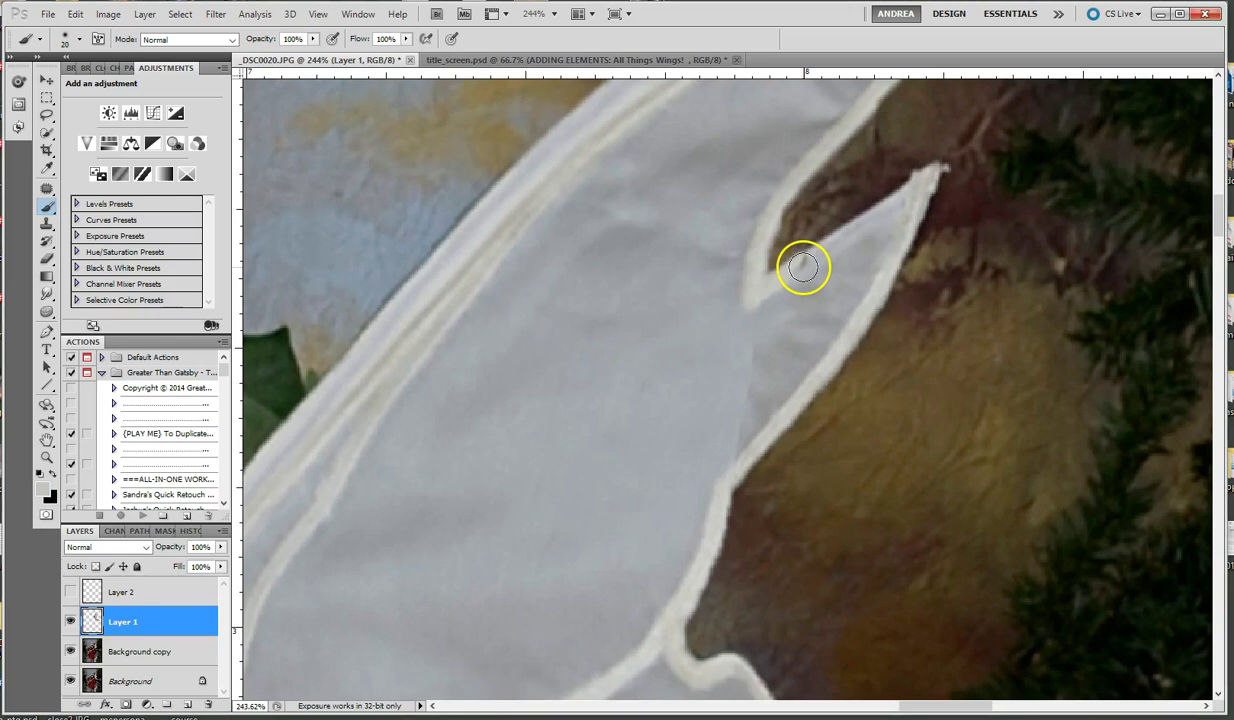
pyautogui.moveTo(803, 262)
pyautogui.mouseDown()
pyautogui.moveTo(916, 187)
pyautogui.moveTo(910, 204)
pyautogui.moveTo(899, 211)
pyautogui.moveTo(906, 193)
pyautogui.moveTo(788, 276)
pyautogui.moveTo(761, 260)
pyautogui.moveTo(783, 279)
pyautogui.moveTo(929, 178)
pyautogui.moveTo(884, 285)
pyautogui.moveTo(912, 224)
pyautogui.mouseUp()
pyautogui.scroll(-3, 914, 320)
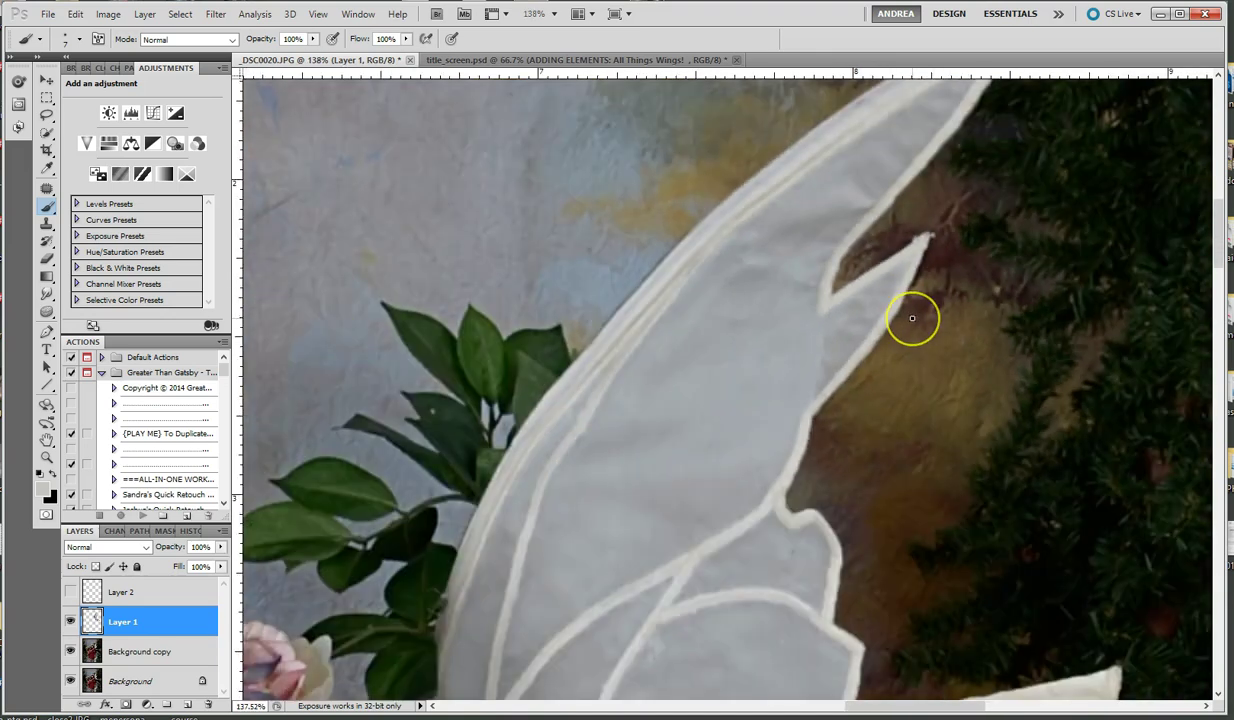
pyautogui.click(71, 621)
pyautogui.click(71, 621)
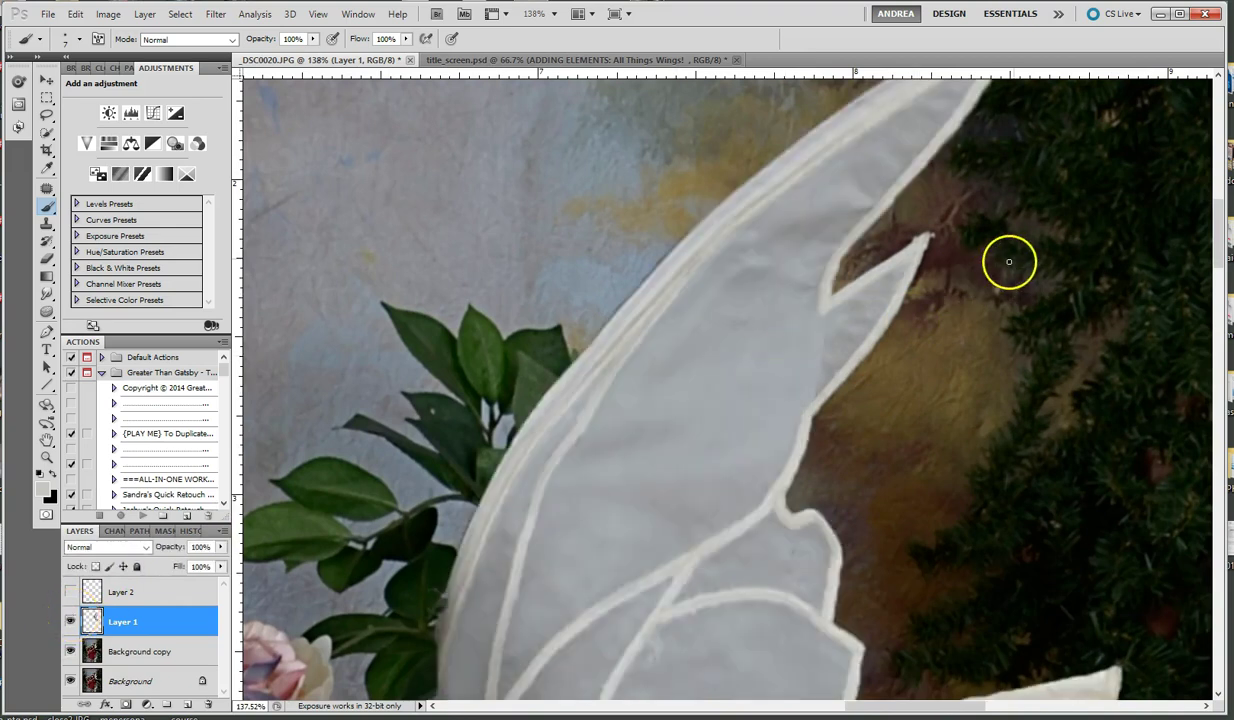
# Step: On Background copy, clone dark background over the original wing remnant at the end of the small tip
pyautogui.scroll(2, 960, 272)
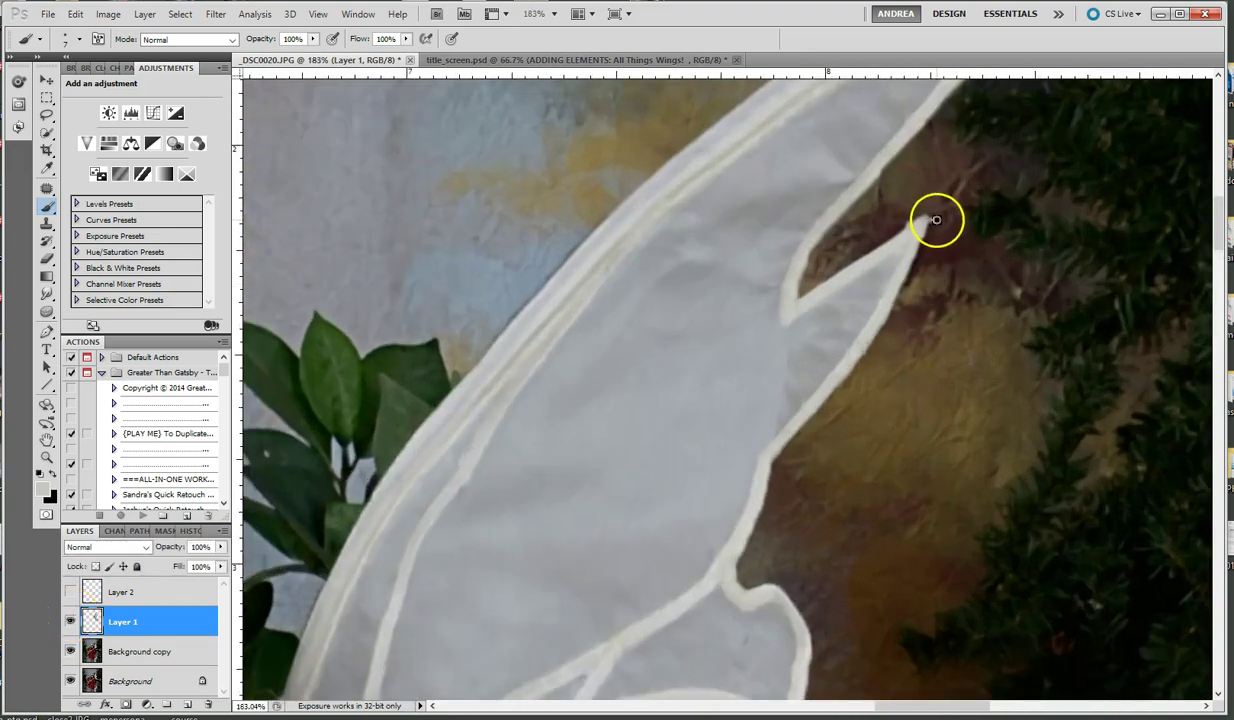
pyautogui.click(112, 651)
pyautogui.click(47, 222)
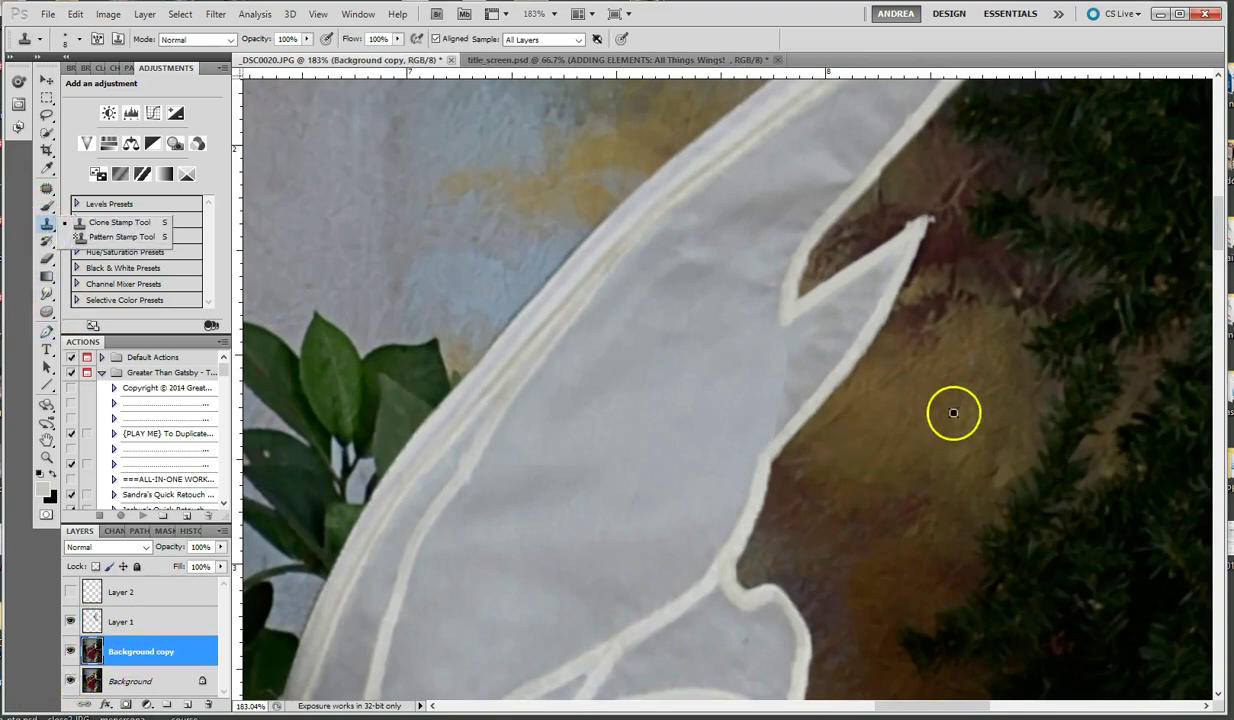
pyautogui.keyDown('alt'); pyautogui.click(945, 215); pyautogui.keyUp('alt')
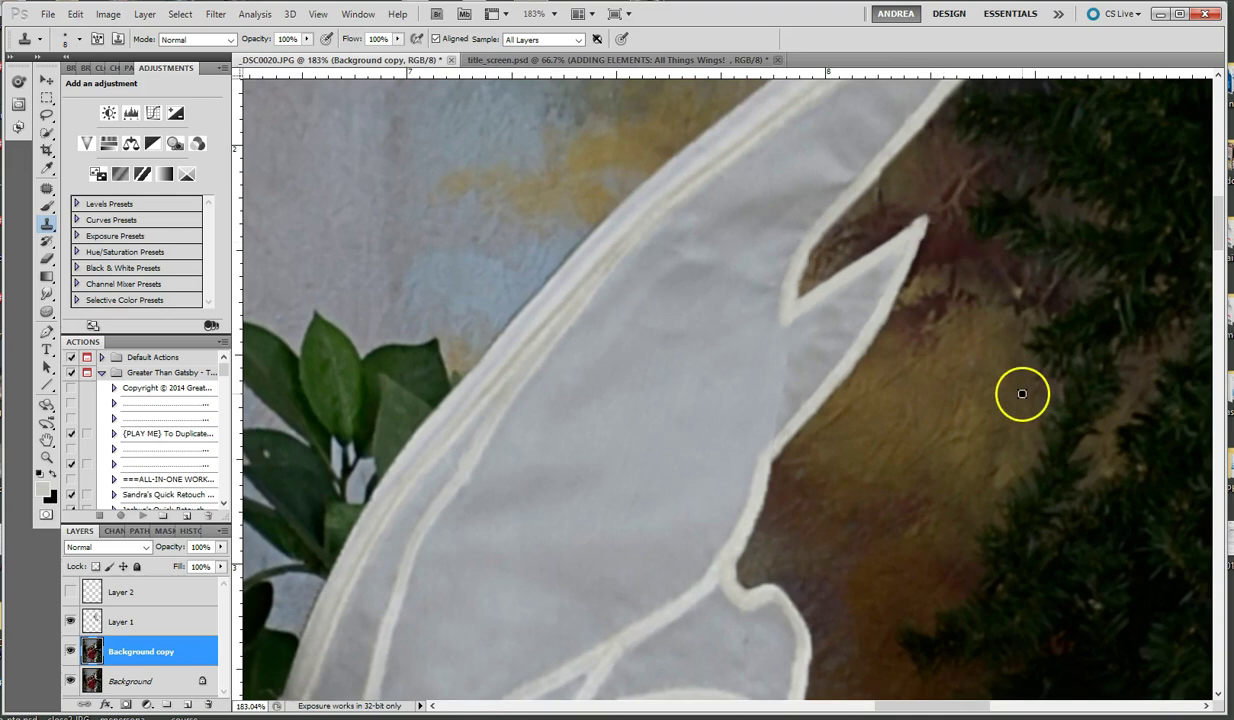
pyautogui.scroll(-4, 1022, 393)
pyautogui.scroll(-2, 1022, 393)
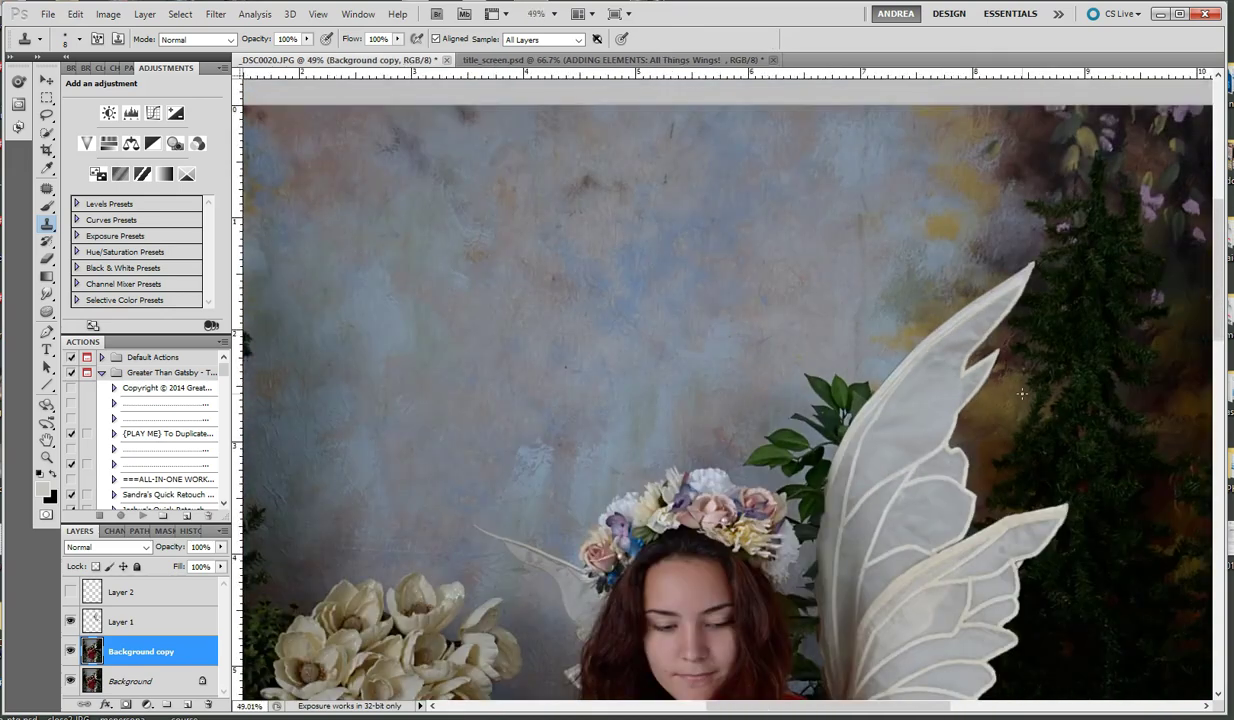
# Step: On Layer 1, paint a border along the upper wing's inner edge beside the leaves with a size 7 brush in sampled wing colours
pyautogui.scroll(3, 1022, 393)
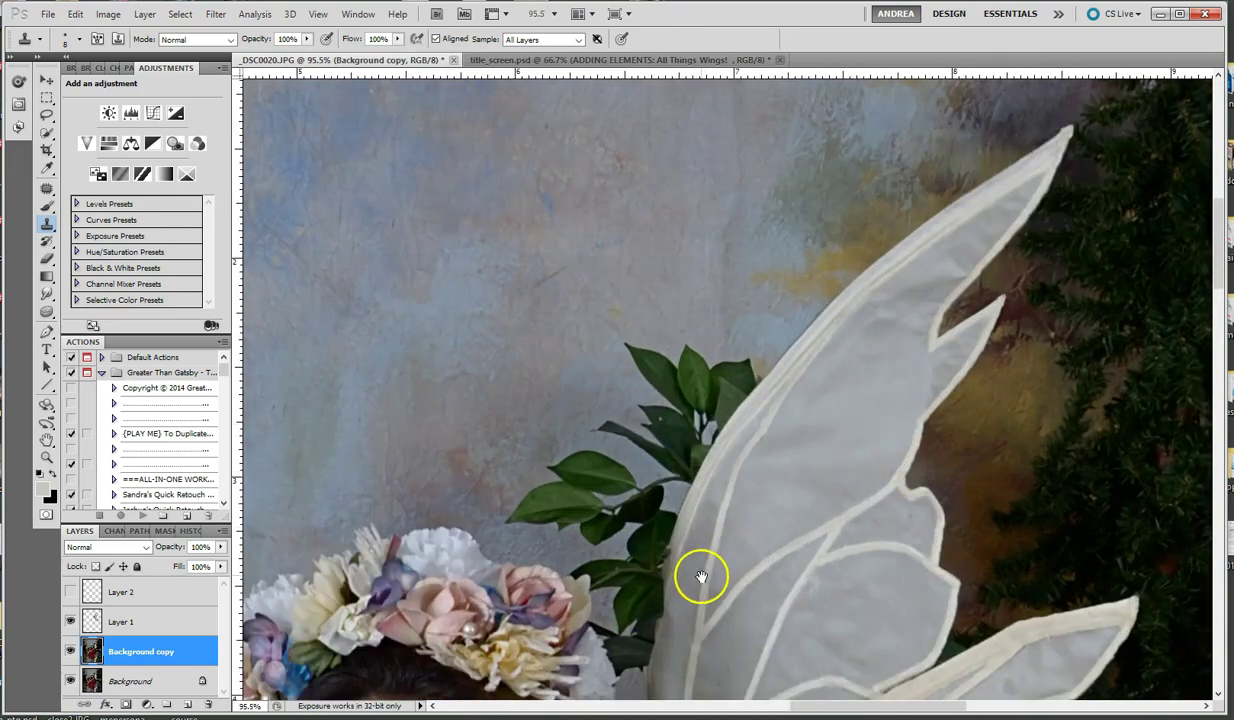
pyautogui.moveTo(702, 578); pyautogui.dragTo(792, 395)
pyautogui.scroll(2, 792, 395)
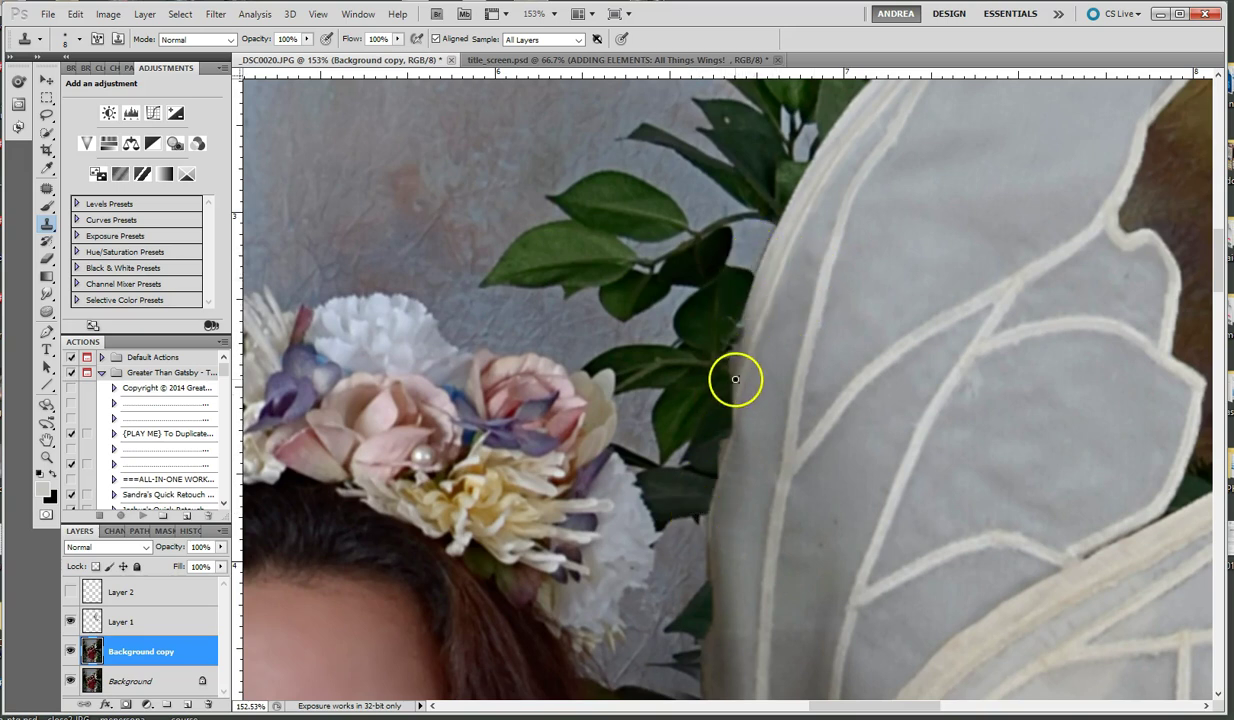
pyautogui.click(121, 622)
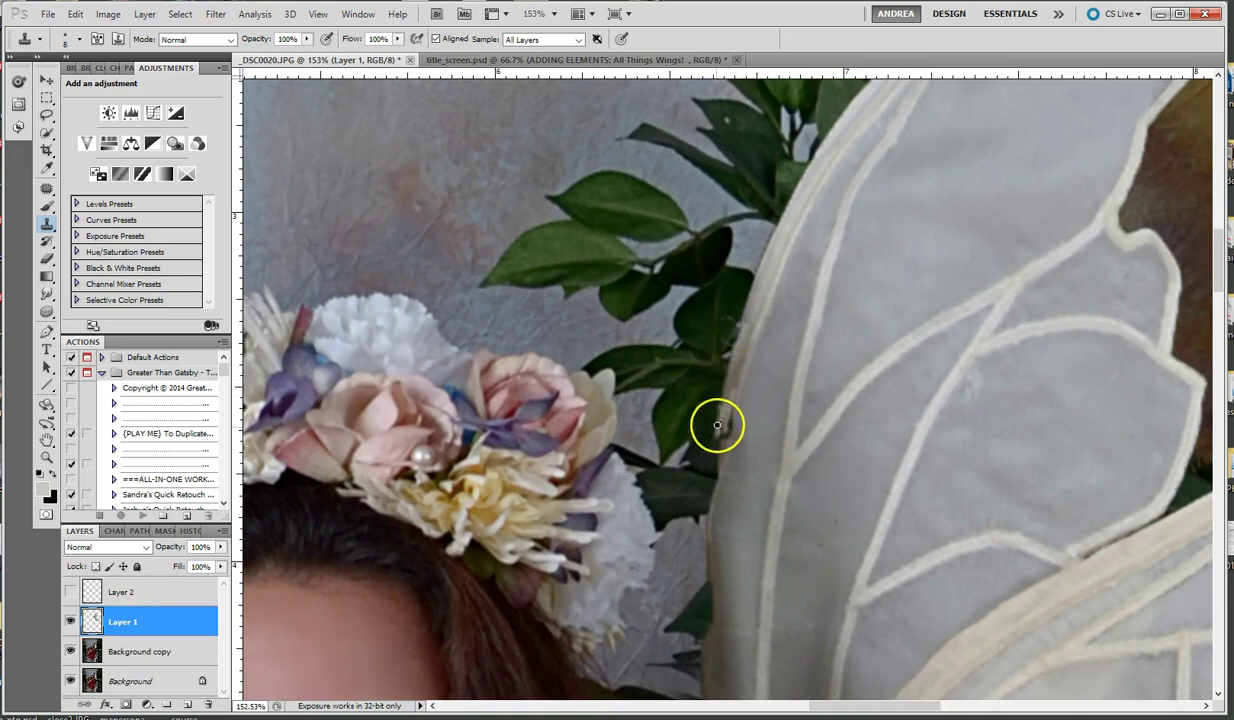
pyautogui.click(46, 207)
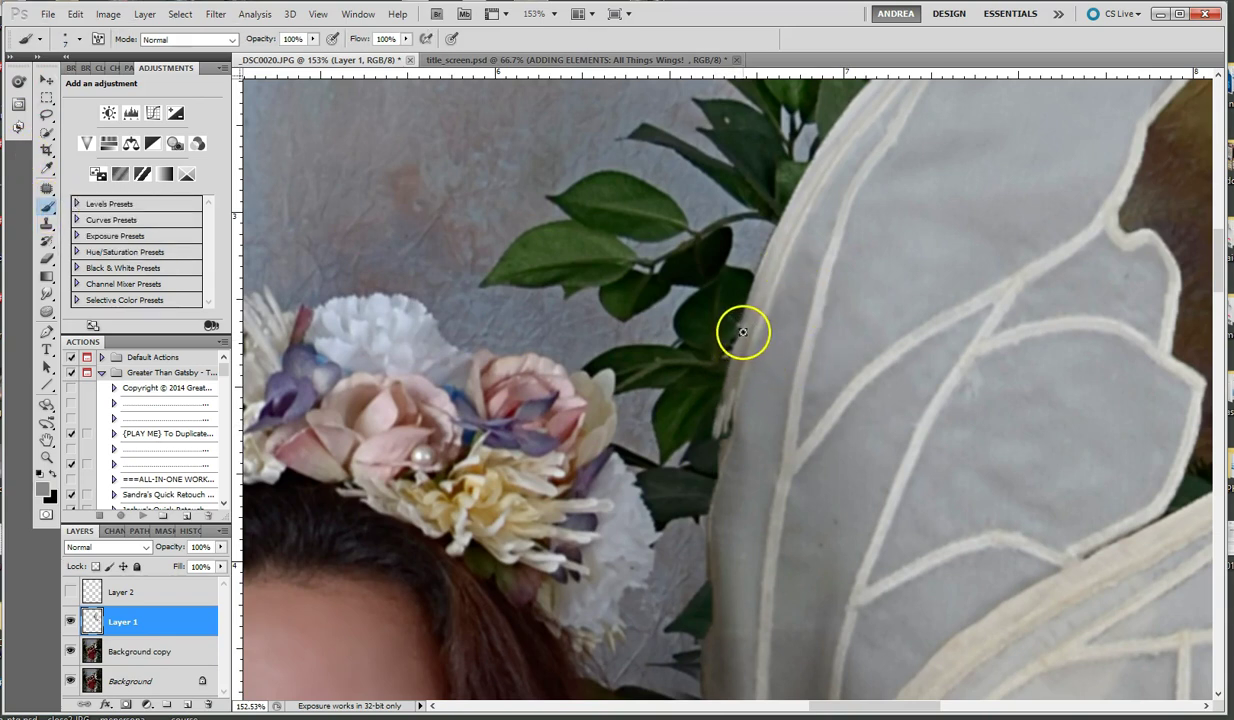
pyautogui.moveTo(716, 427)
pyautogui.mouseDown()
pyautogui.moveTo(703, 522)
pyautogui.moveTo(733, 385)
pyautogui.moveTo(715, 490)
pyautogui.moveTo(735, 456)
pyautogui.moveTo(737, 396)
pyautogui.moveTo(716, 452)
pyautogui.mouseUp()
pyautogui.keyDown('alt'); pyautogui.click(732, 384); pyautogui.keyUp('alt')
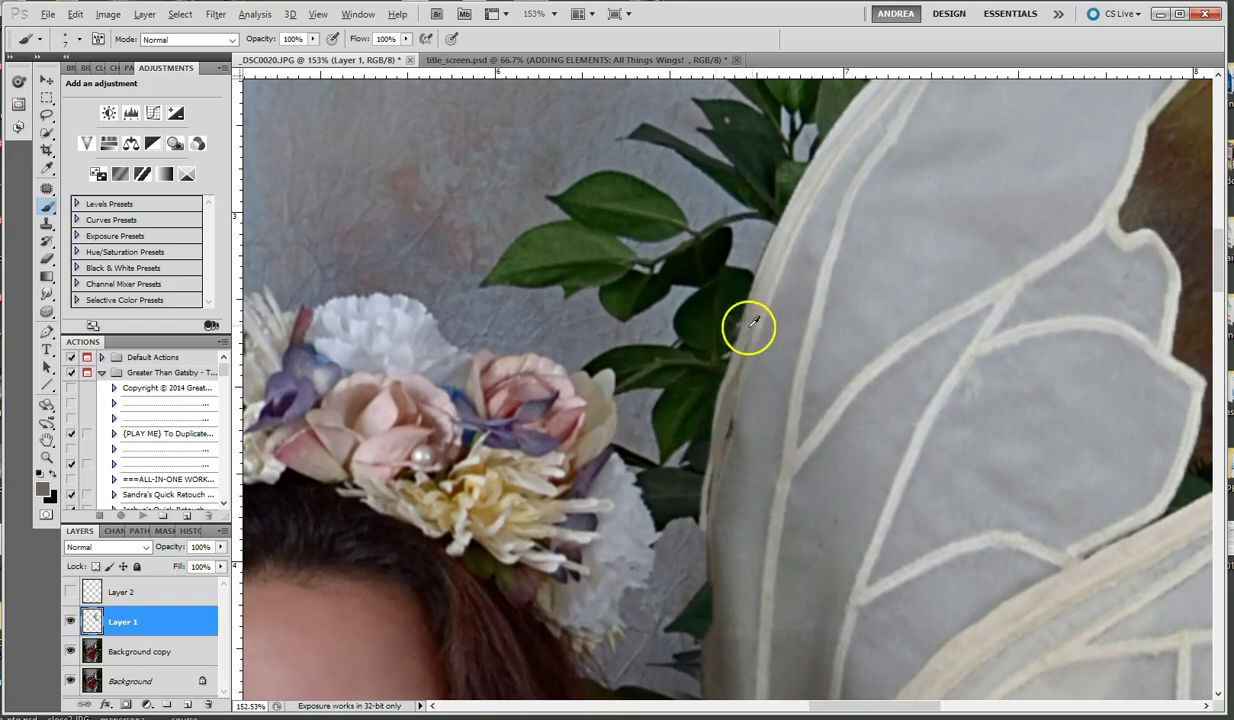
pyautogui.moveTo(760, 308)
pyautogui.mouseDown()
pyautogui.moveTo(730, 380)
pyautogui.moveTo(723, 455)
pyautogui.mouseUp()
pyautogui.moveTo(717, 421); pyautogui.dragTo(716, 491)
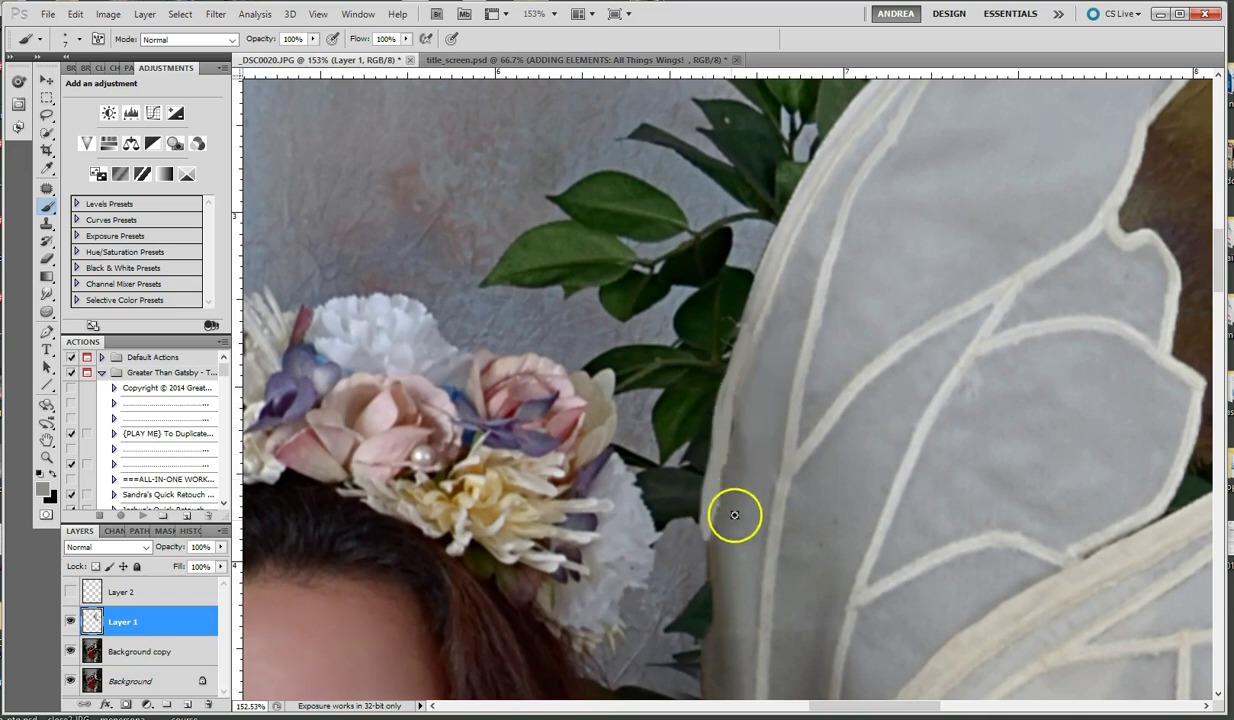
# Step: On Layer 1, paint the upper wing's inner edge from the leaves down beside the hair in sampled darker wing tones, lowering brush opacity to 20%
pyautogui.moveTo(733, 582)
pyautogui.keyDown('alt'); pyautogui.mouseDown()
pyautogui.moveTo(752, 487)
pyautogui.moveTo(752, 570)
pyautogui.moveTo(785, 408)
pyautogui.moveTo(749, 361)
pyautogui.mouseUp(); pyautogui.keyUp('alt')
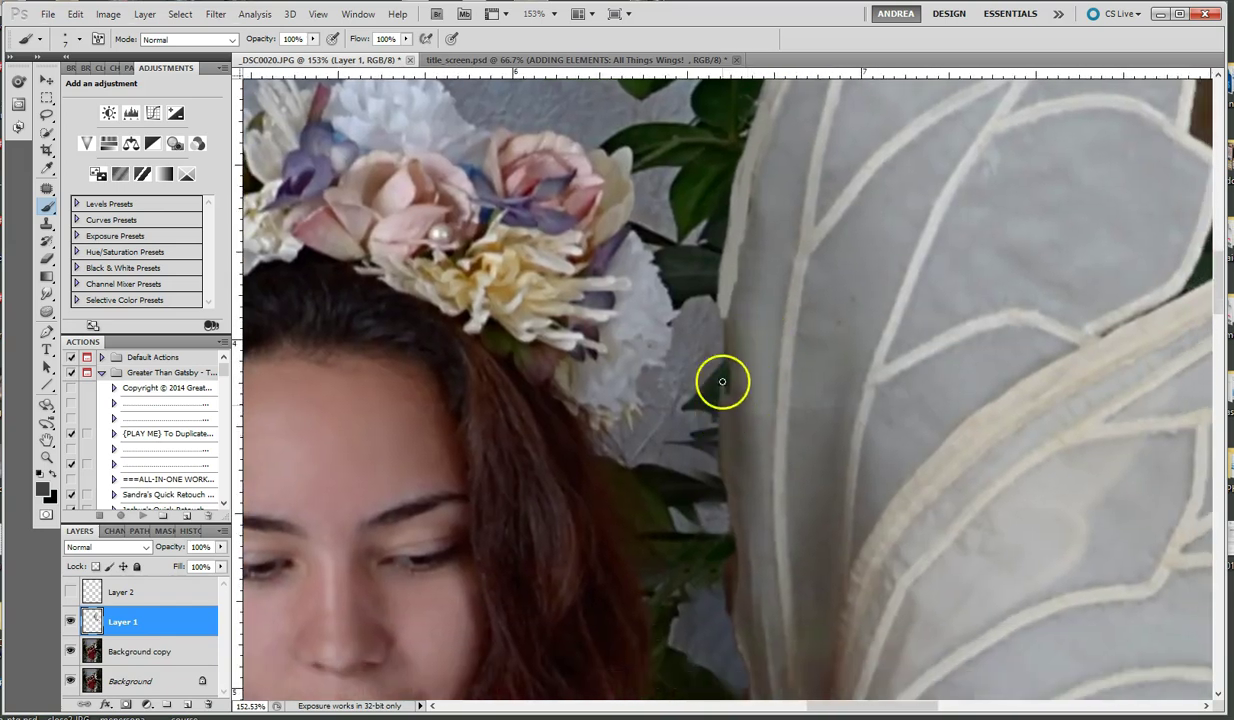
pyautogui.moveTo(728, 416); pyautogui.dragTo(738, 606)
pyautogui.keyDown('alt'); pyautogui.click(725, 476); pyautogui.keyUp('alt')
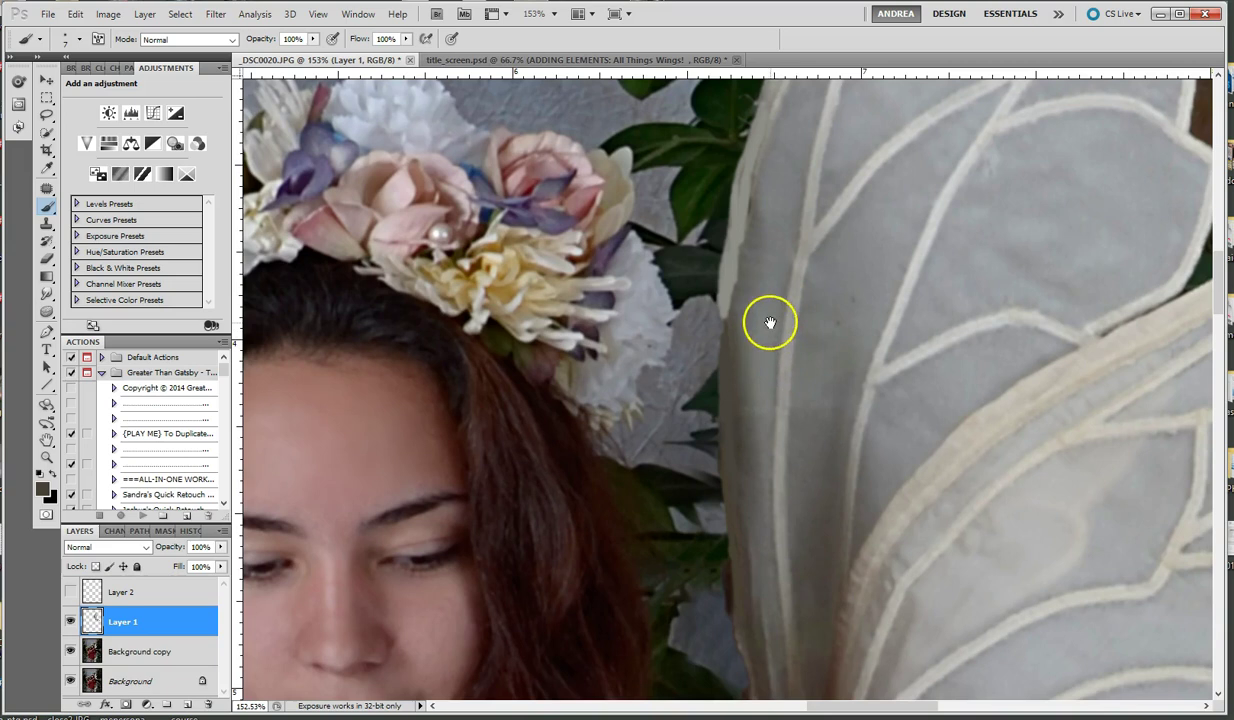
pyautogui.moveTo(770, 322); pyautogui.dragTo(760, 424)
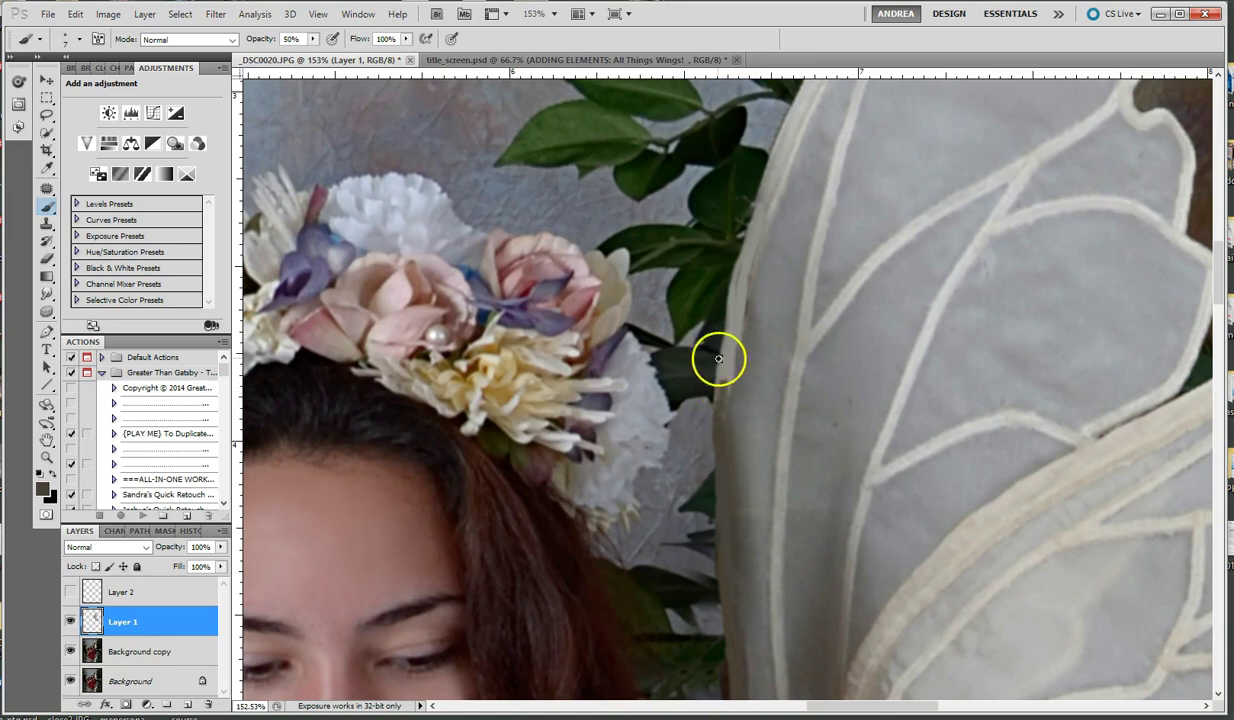
pyautogui.moveTo(718, 401)
pyautogui.mouseDown()
pyautogui.moveTo(726, 356)
pyautogui.moveTo(723, 431)
pyautogui.moveTo(724, 342)
pyautogui.moveTo(719, 364)
pyautogui.moveTo(737, 295)
pyautogui.moveTo(729, 406)
pyautogui.moveTo(763, 231)
pyautogui.mouseUp()
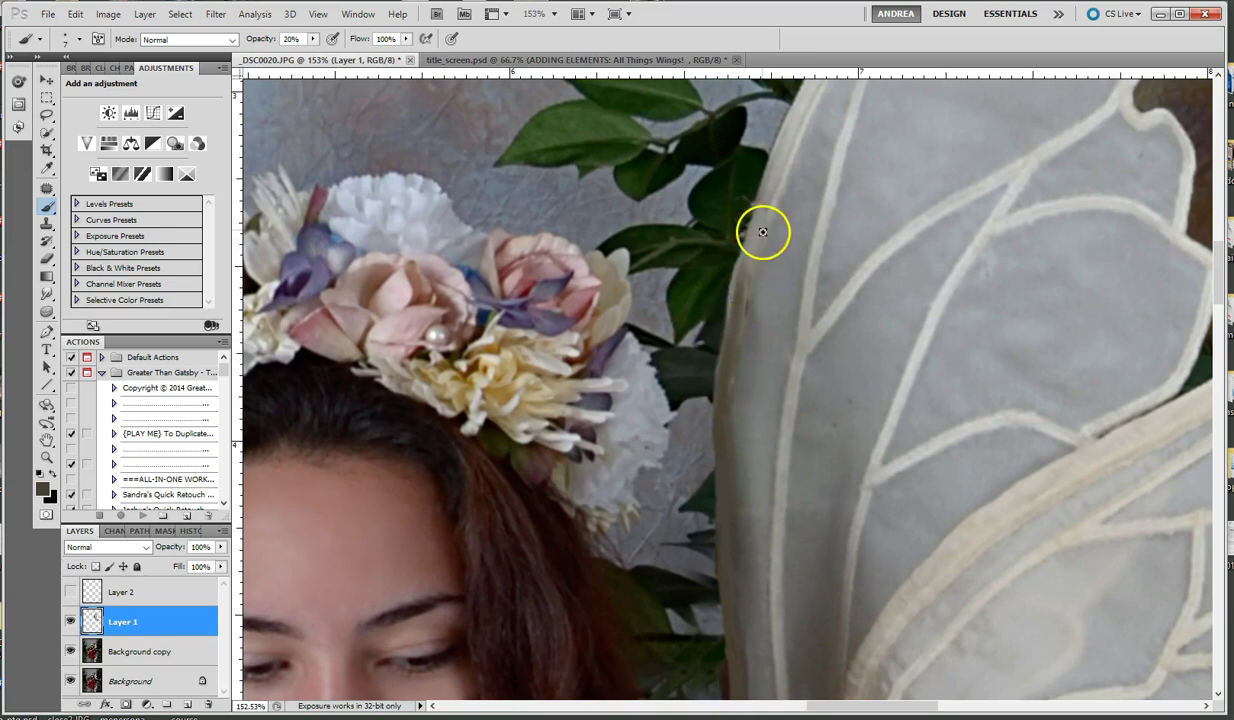
# Step: Smudge the painted inner edge of the upper wing beside the leaves with an 8 px soft Smudge brush at 40% strength
pyautogui.click(46, 300)
pyautogui.click(100, 322)
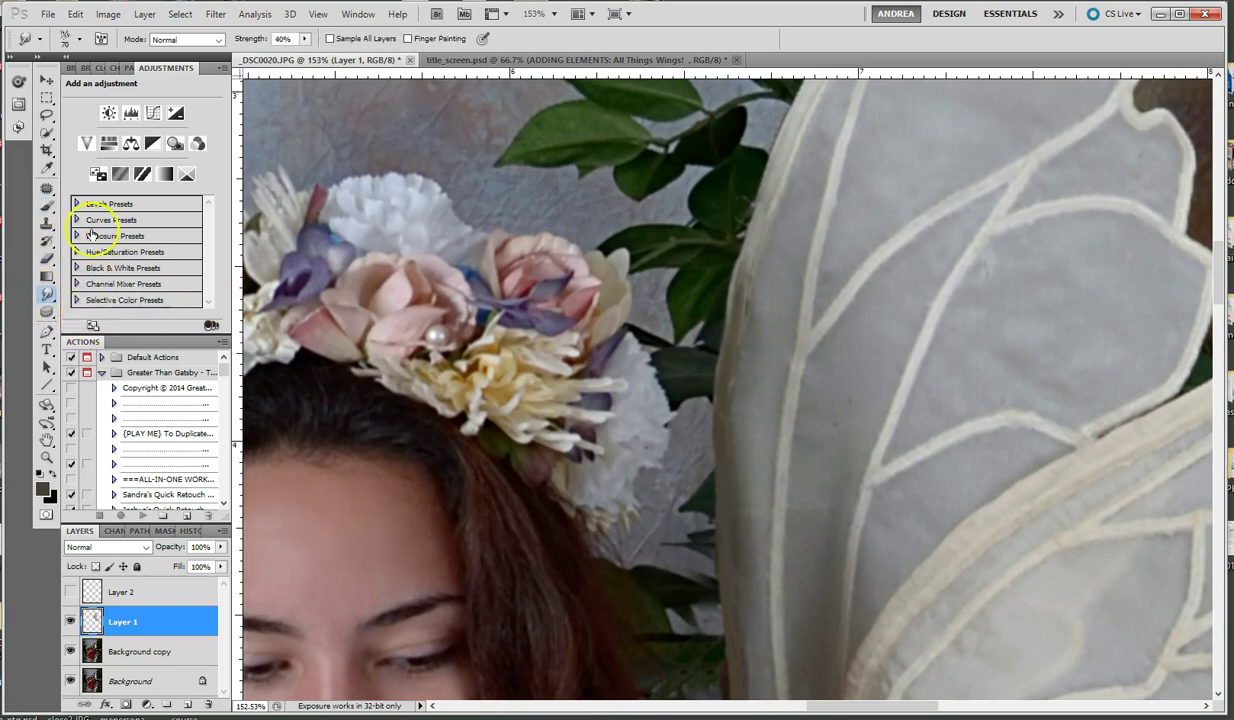
pyautogui.click(86, 68)
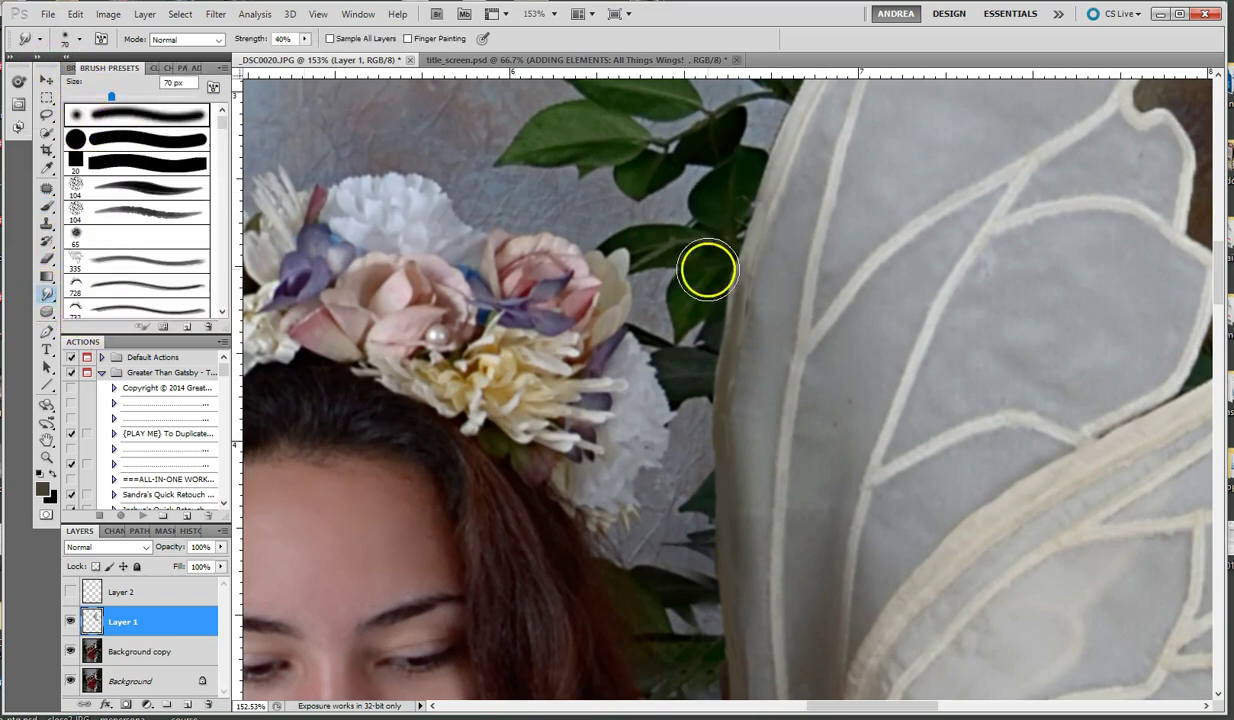
pyautogui.press('[')
pyautogui.press('[')
pyautogui.press('[')
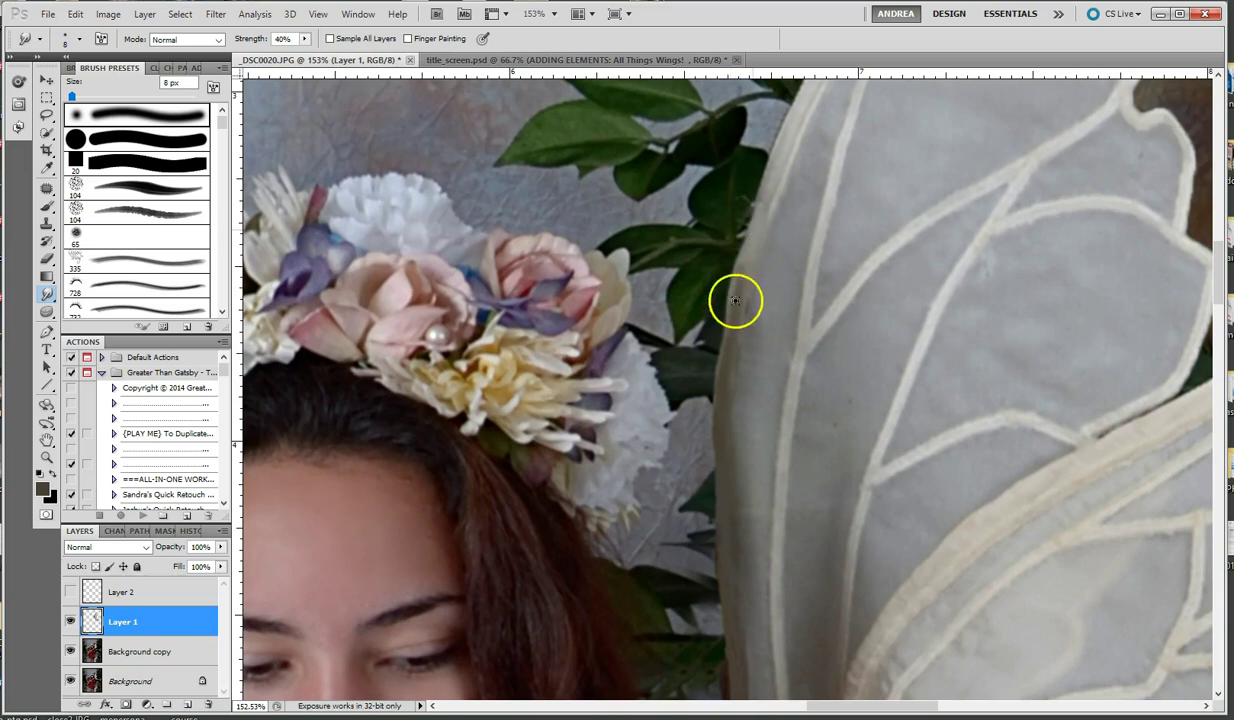
pyautogui.moveTo(752, 223); pyautogui.dragTo(730, 375)
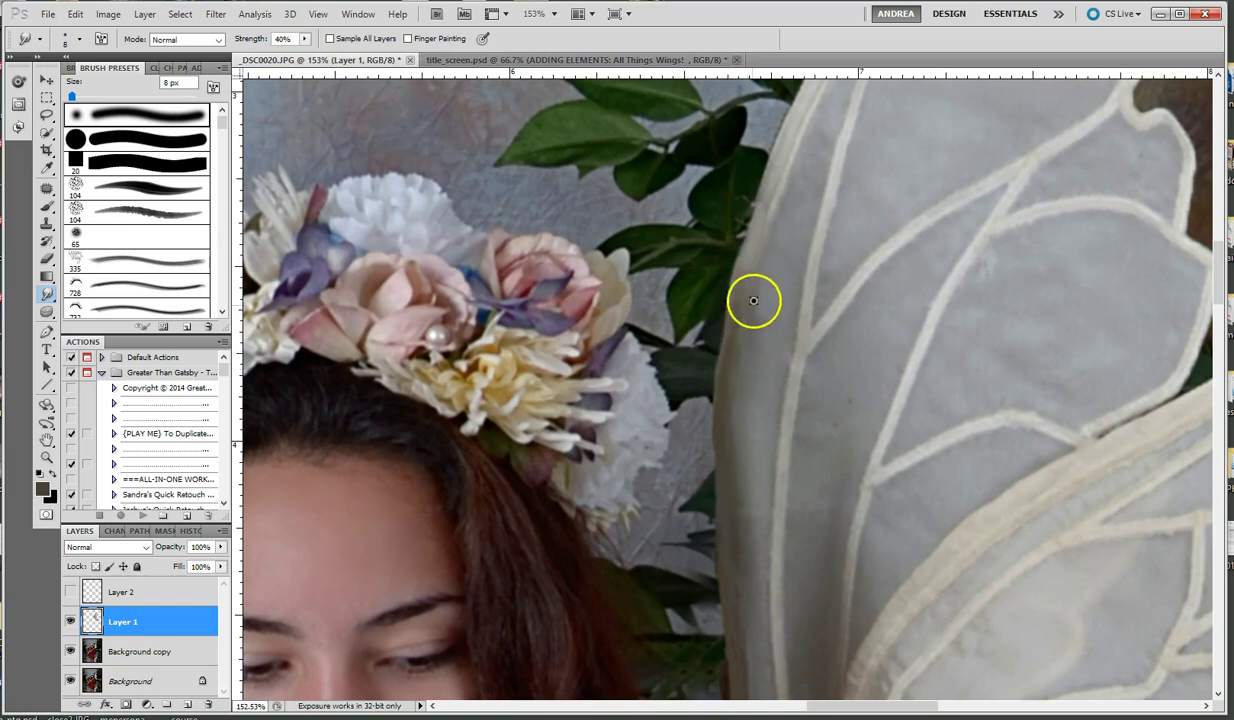
# Step: Smudge around the small wing tip with the 8 px brush on Layer 1 and on Background copy
pyautogui.moveTo(874, 395); pyautogui.dragTo(753, 567)
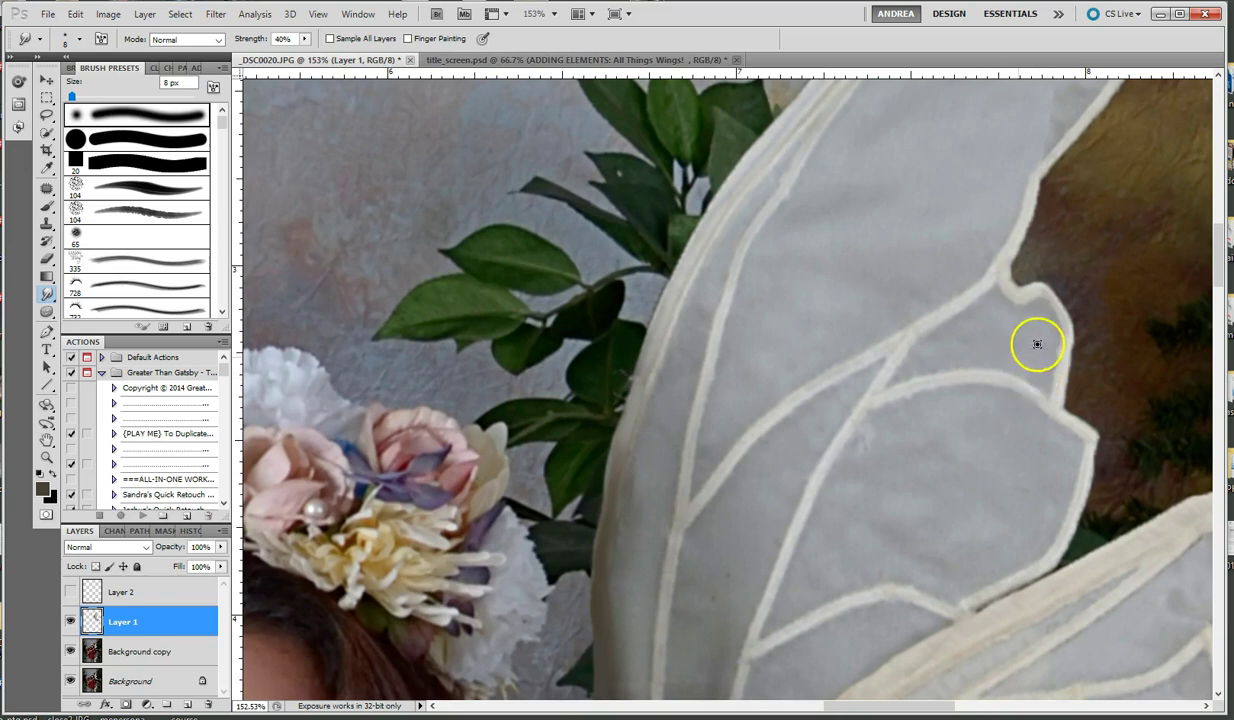
pyautogui.moveTo(917, 239); pyautogui.dragTo(790, 452)
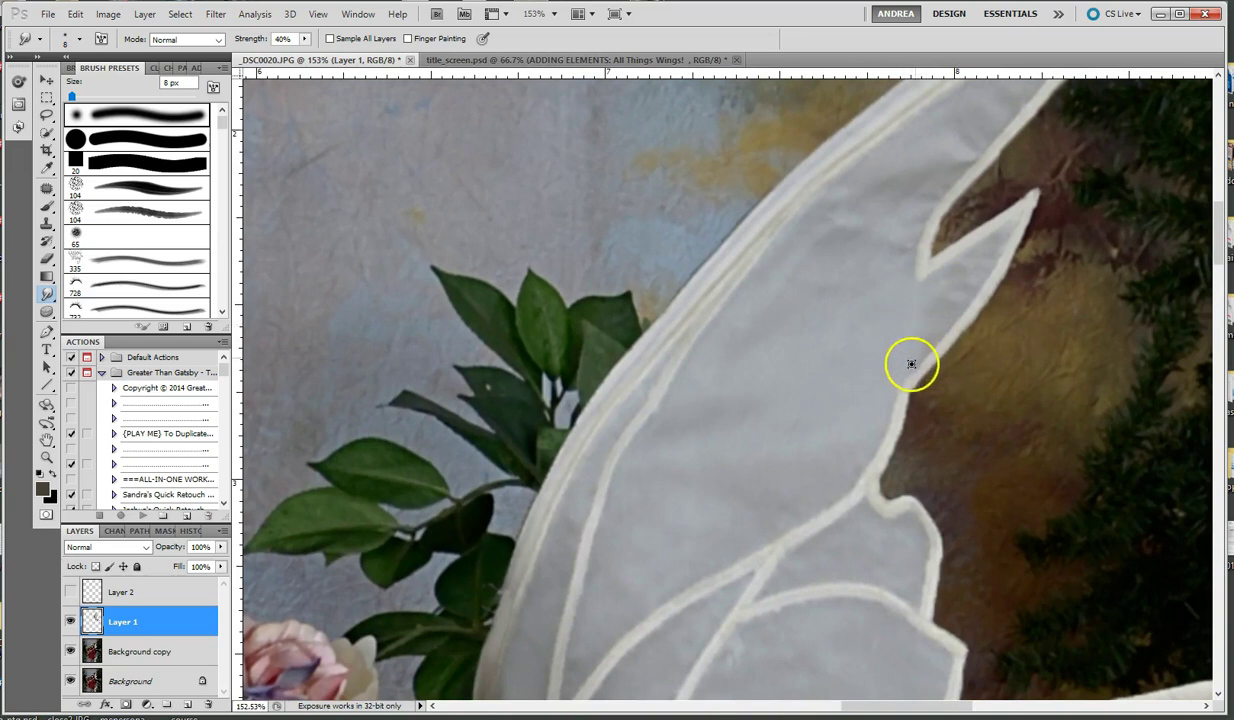
pyautogui.moveTo(921, 334)
pyautogui.mouseDown()
pyautogui.moveTo(931, 320)
pyautogui.moveTo(923, 344)
pyautogui.moveTo(914, 339)
pyautogui.mouseUp()
pyautogui.hotkey('alt', '[')
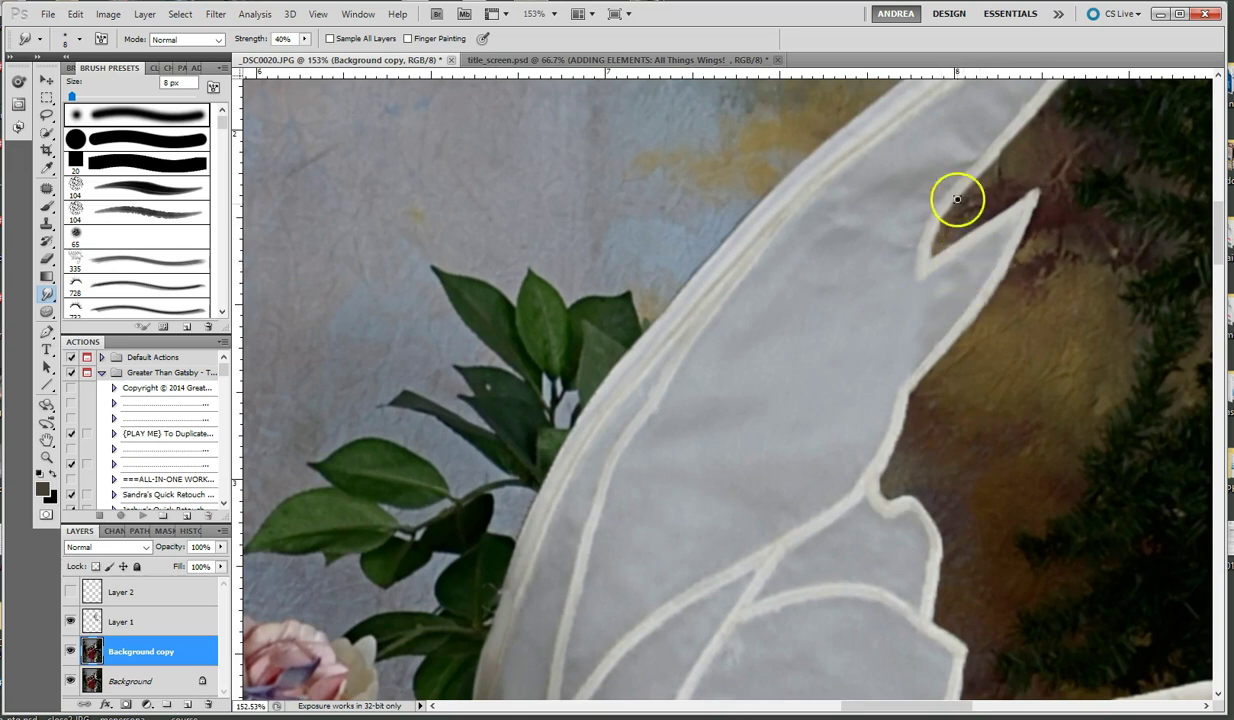
pyautogui.moveTo(1000, 202); pyautogui.dragTo(984, 248)
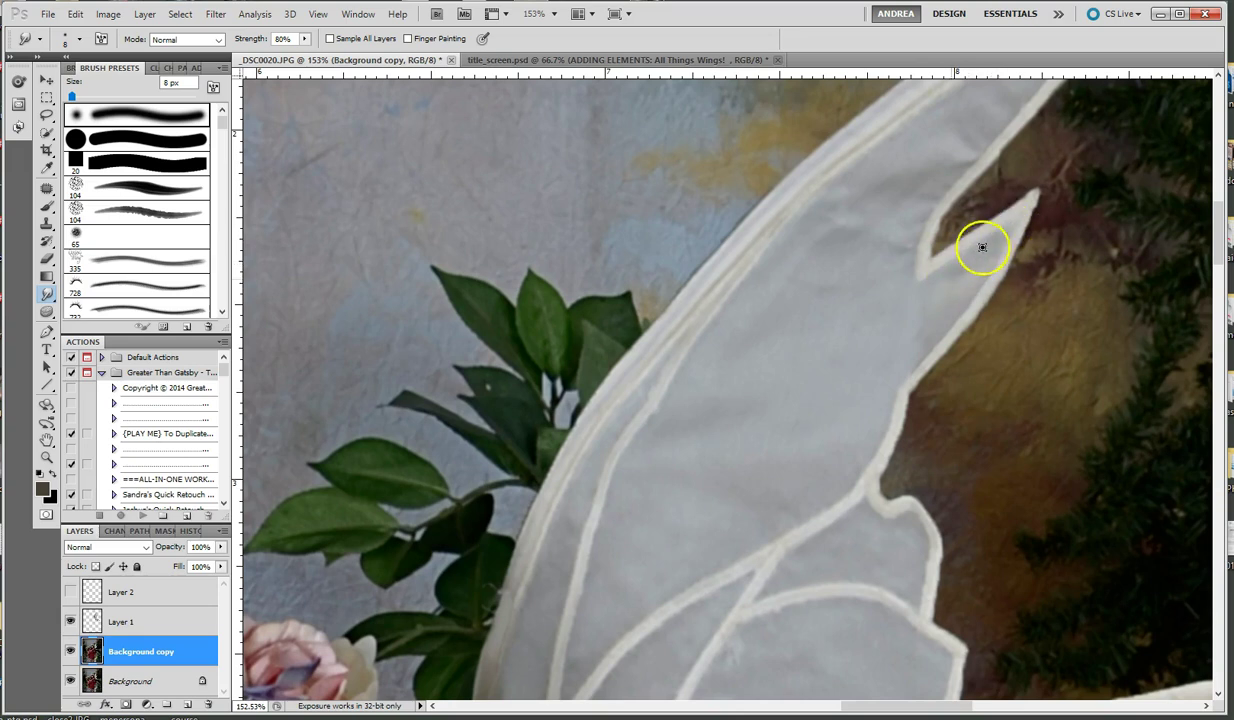
# Step: Set the Smudge tool to a speckled textured brush tip sized 30 px with 88% strength
pyautogui.press(']')
pyautogui.press(']')
pyautogui.press(']')
pyautogui.press(']')
pyautogui.press(']')
pyautogui.press('8')
pyautogui.press('8')
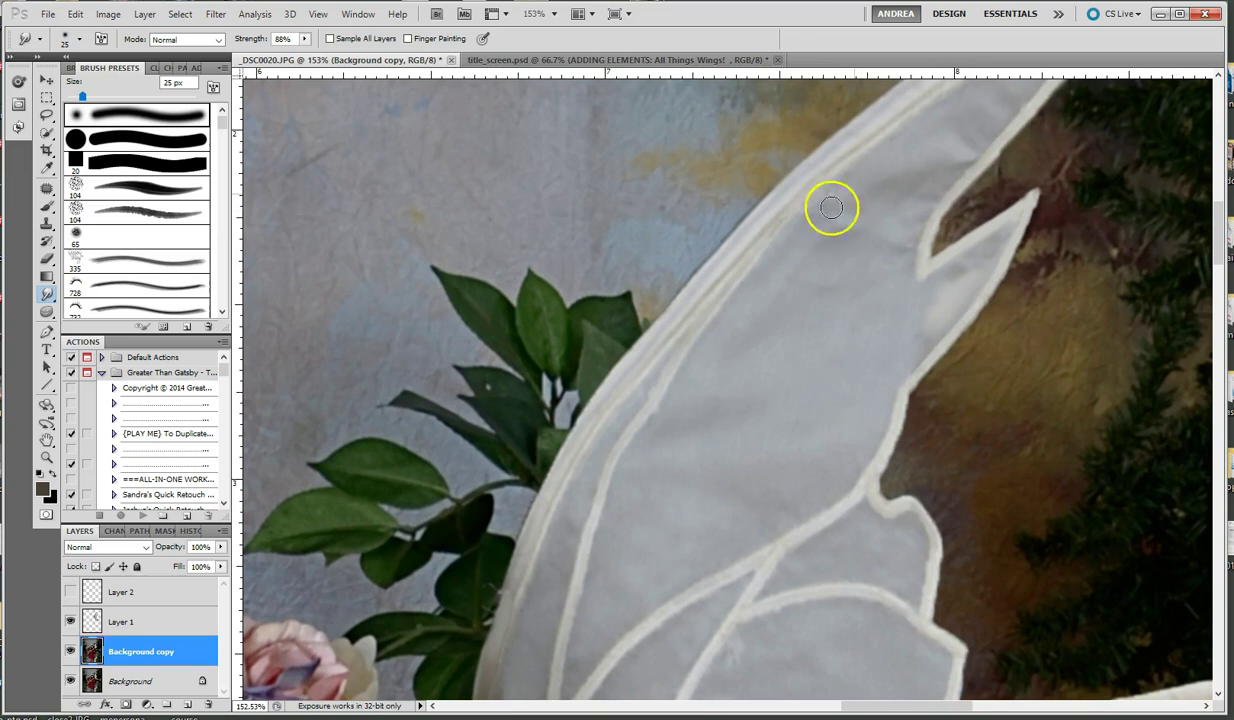
pyautogui.click(80, 209)
pyautogui.press('[')
pyautogui.press('[')
pyautogui.press('[')
pyautogui.press('[')
pyautogui.press('[')
pyautogui.press('[')
pyautogui.press('[')
pyautogui.press('[')
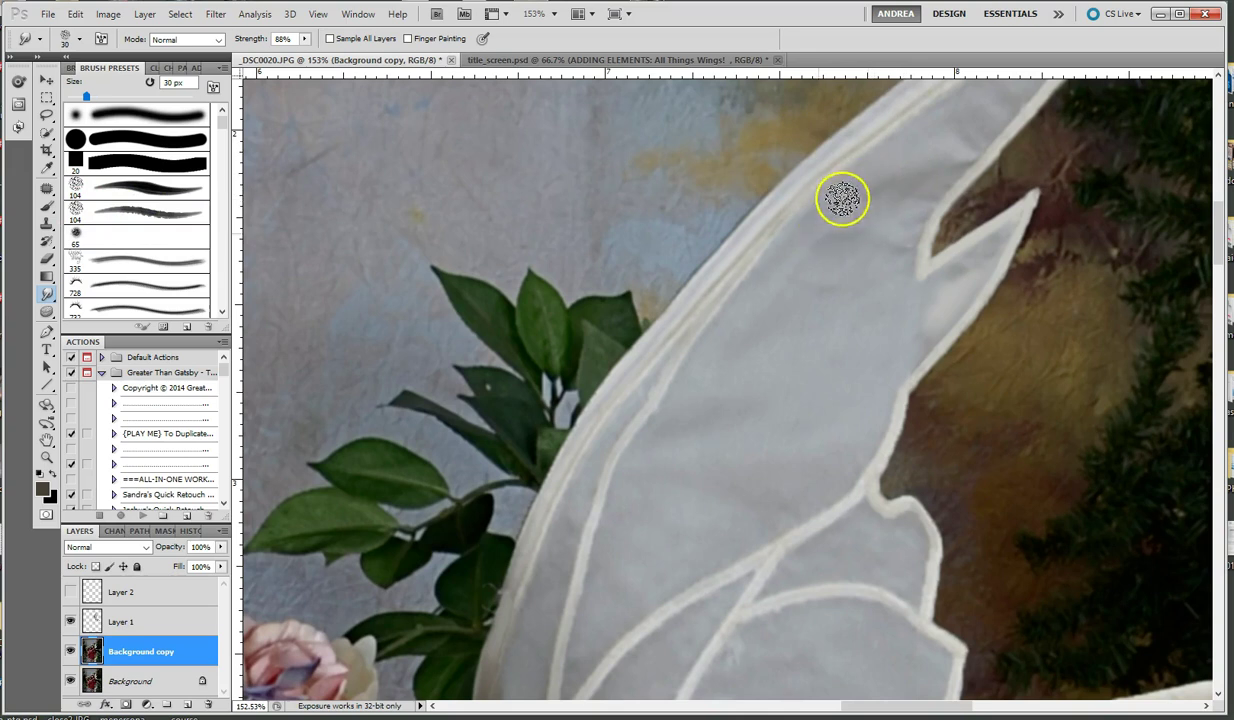
# Step: On Layer 1, smudge the wing fabric near the notch above the small tip, and reduce the speckled brush to 9 px
pyautogui.click(112, 624)
pyautogui.moveTo(936, 179)
pyautogui.mouseDown()
pyautogui.moveTo(963, 151)
pyautogui.moveTo(983, 210)
pyautogui.moveTo(940, 200)
pyautogui.moveTo(943, 160)
pyautogui.mouseUp()
pyautogui.moveTo(904, 199)
pyautogui.mouseDown()
pyautogui.moveTo(840, 357)
pyautogui.moveTo(846, 349)
pyautogui.mouseUp()
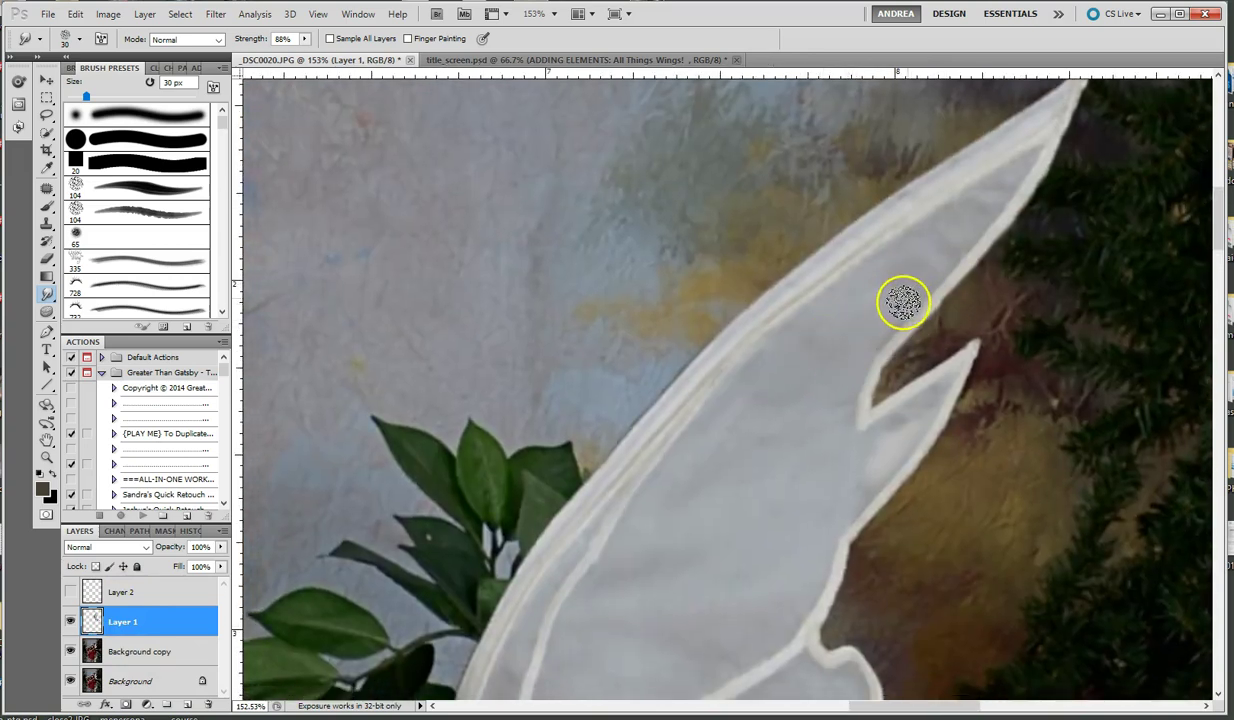
pyautogui.press('[')
pyautogui.press('[')
pyautogui.press('[')
pyautogui.press('[')
pyautogui.press('[')
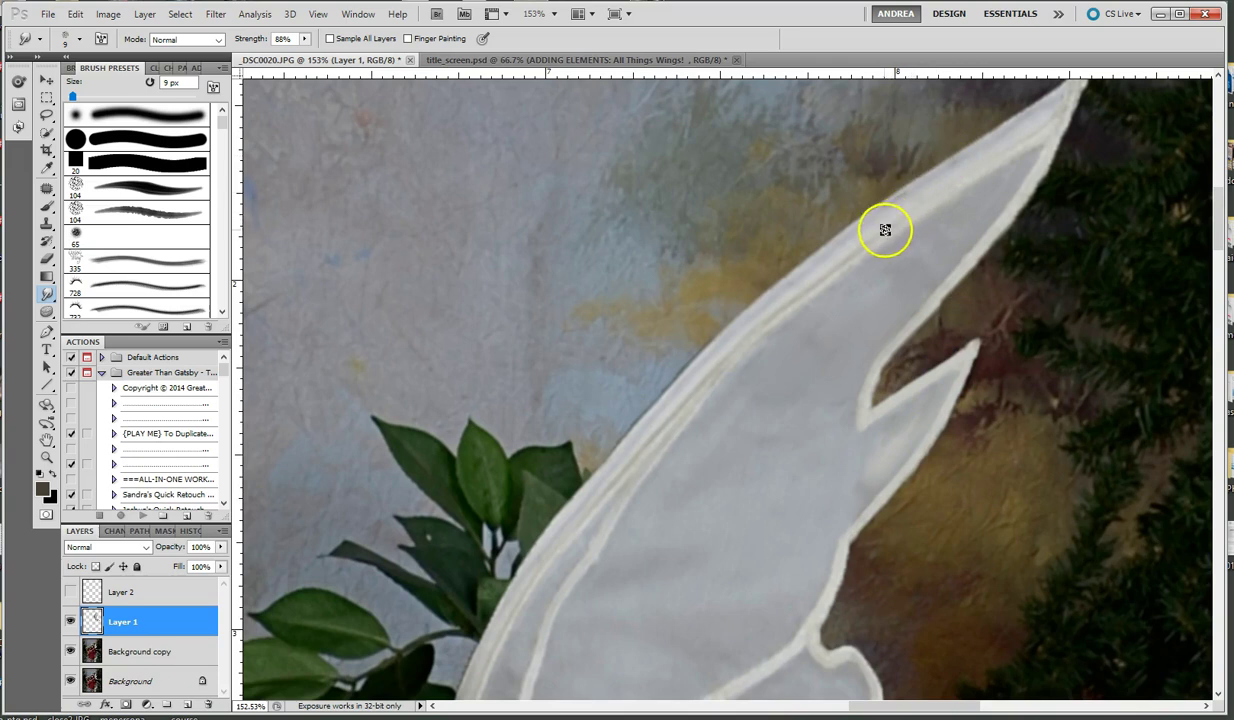
# Step: View the whole portrait and compare the enlarged wing with the original by toggling Layer 1 and hiding Background copy
pyautogui.moveTo(555, 602); pyautogui.dragTo(738, 339)
pyautogui.moveTo(615, 485); pyautogui.dragTo(655, 357)
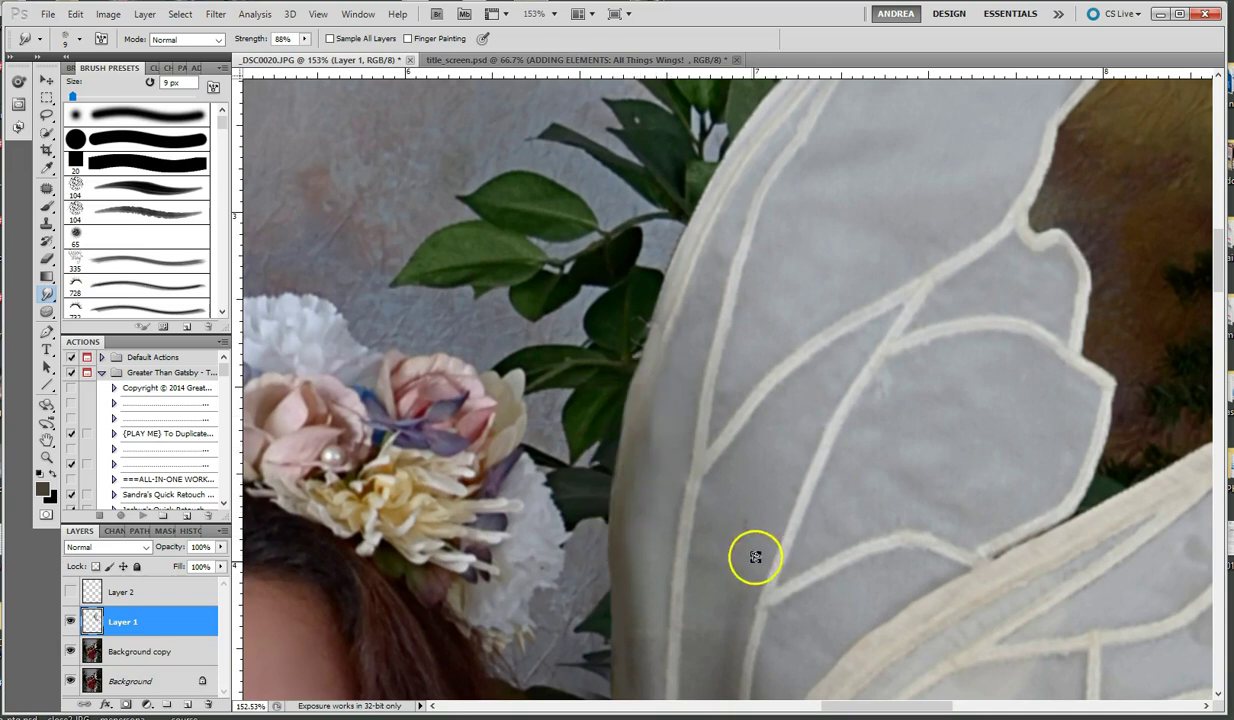
pyautogui.scroll(-6, 1069, 433)
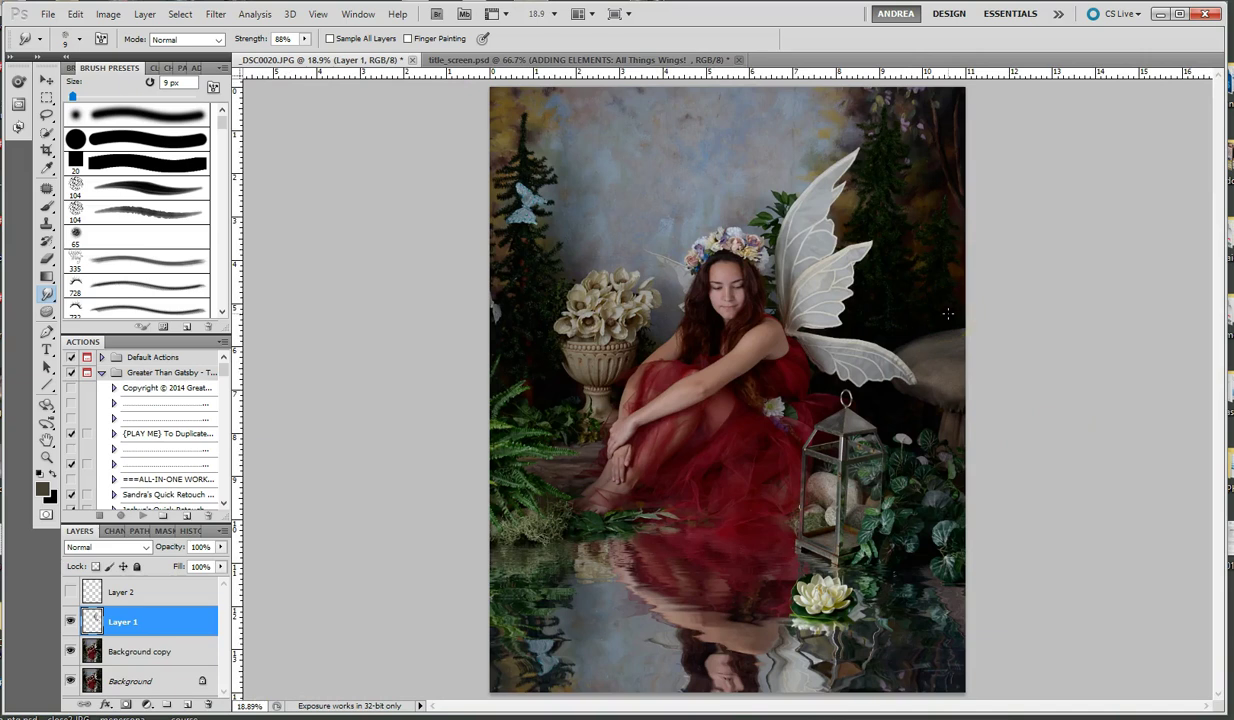
pyautogui.click(70, 622)
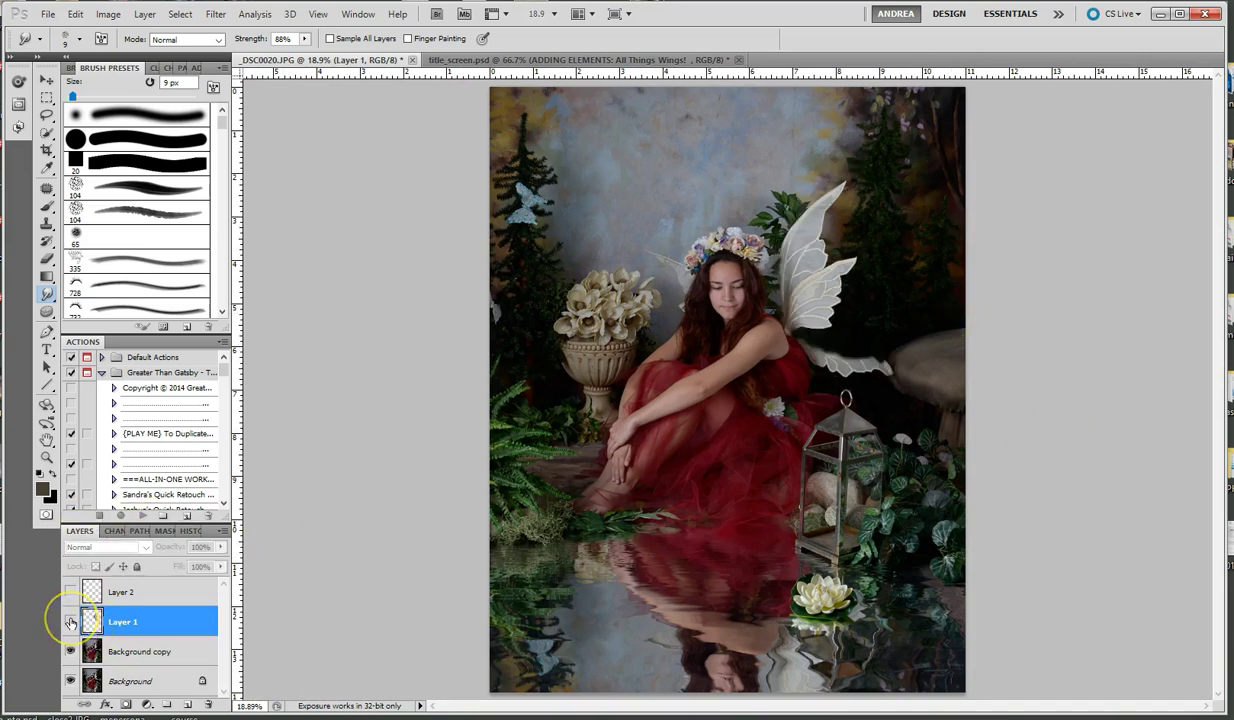
pyautogui.click(70, 652)
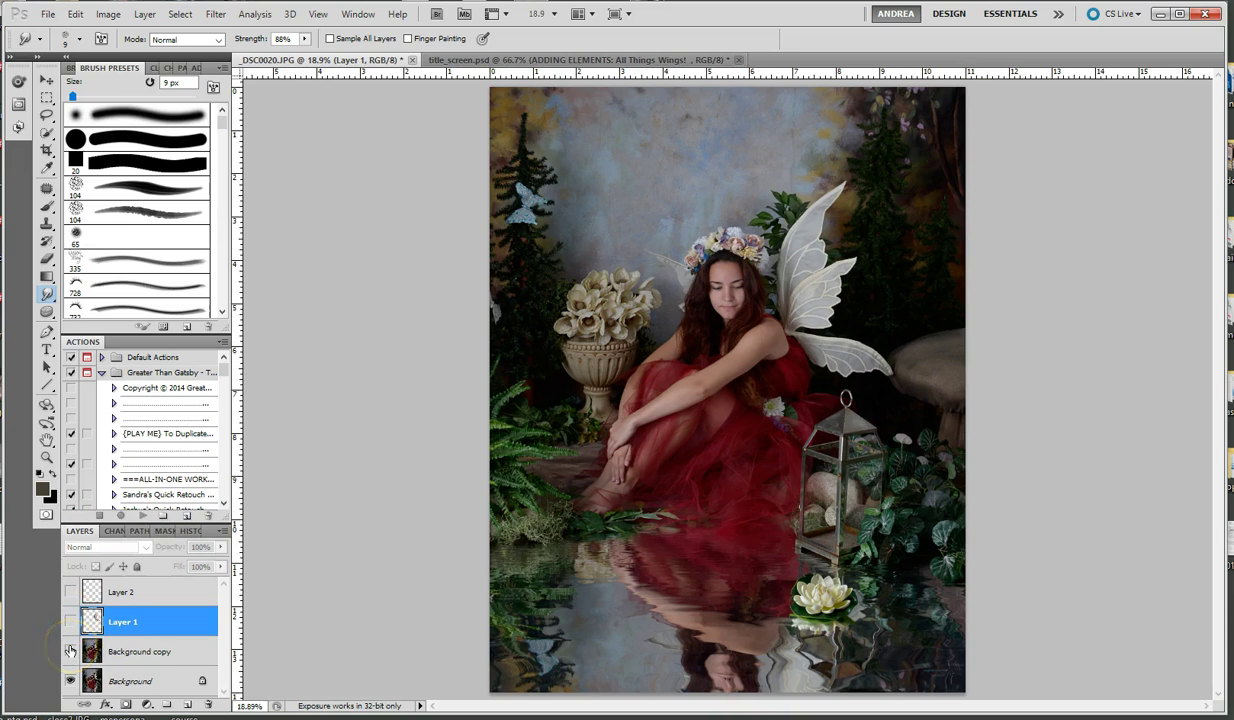
pyautogui.click(70, 622)
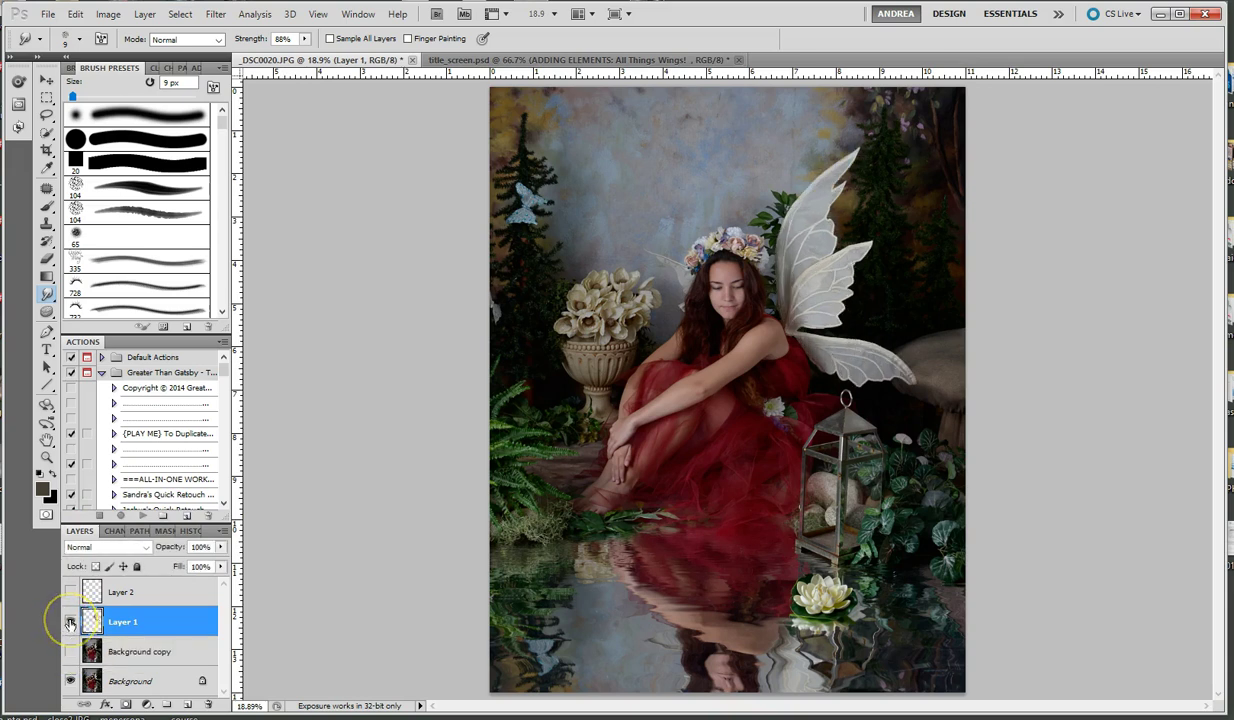
pyautogui.click(70, 622)
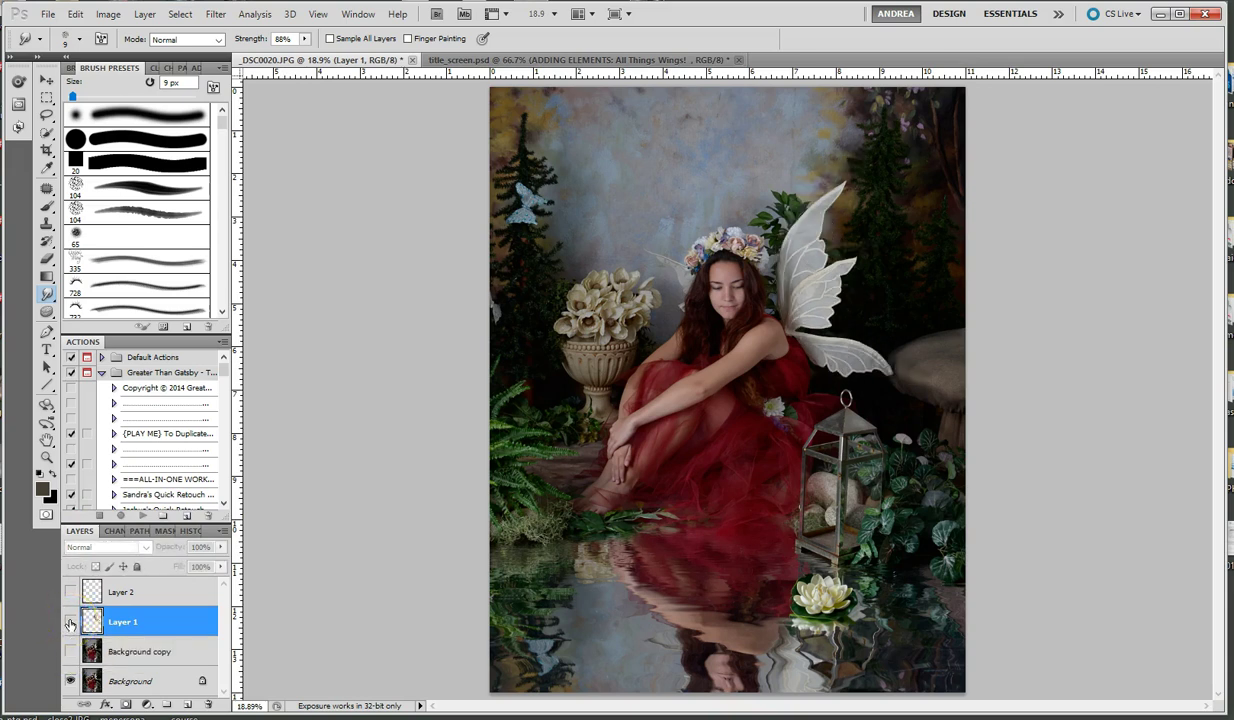
pyautogui.click(70, 622)
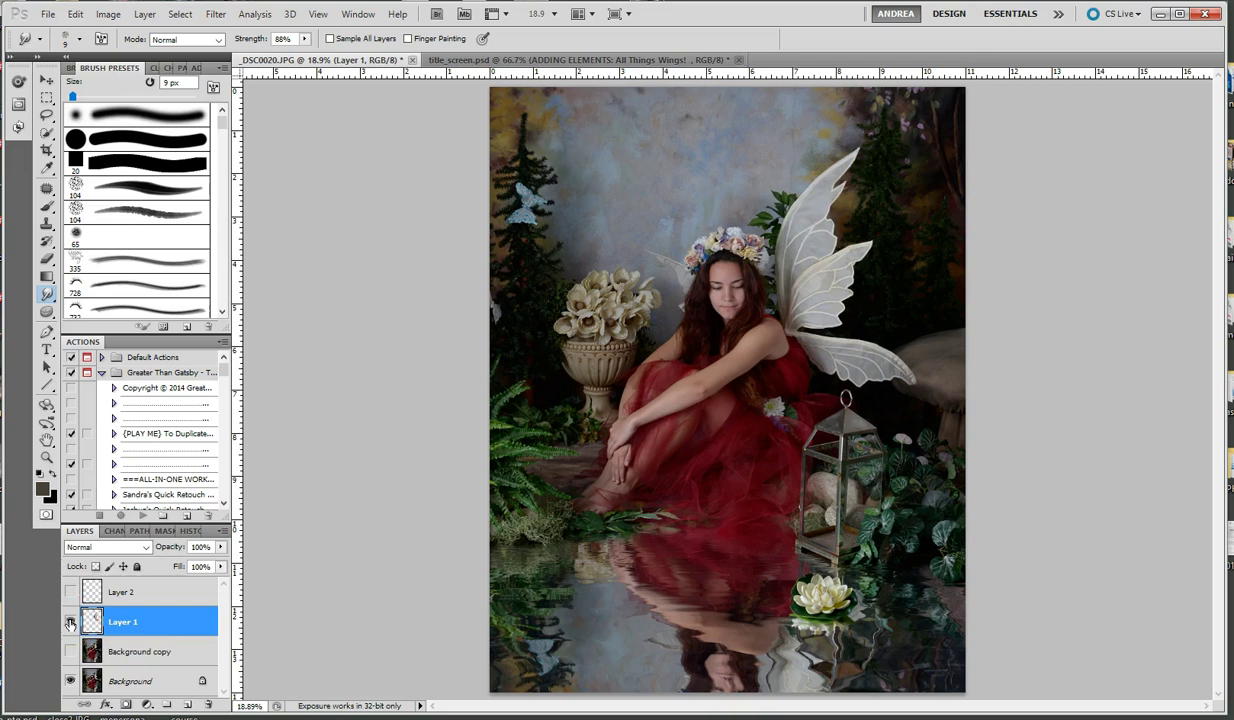
pyautogui.click(70, 622)
pyautogui.click(70, 622)
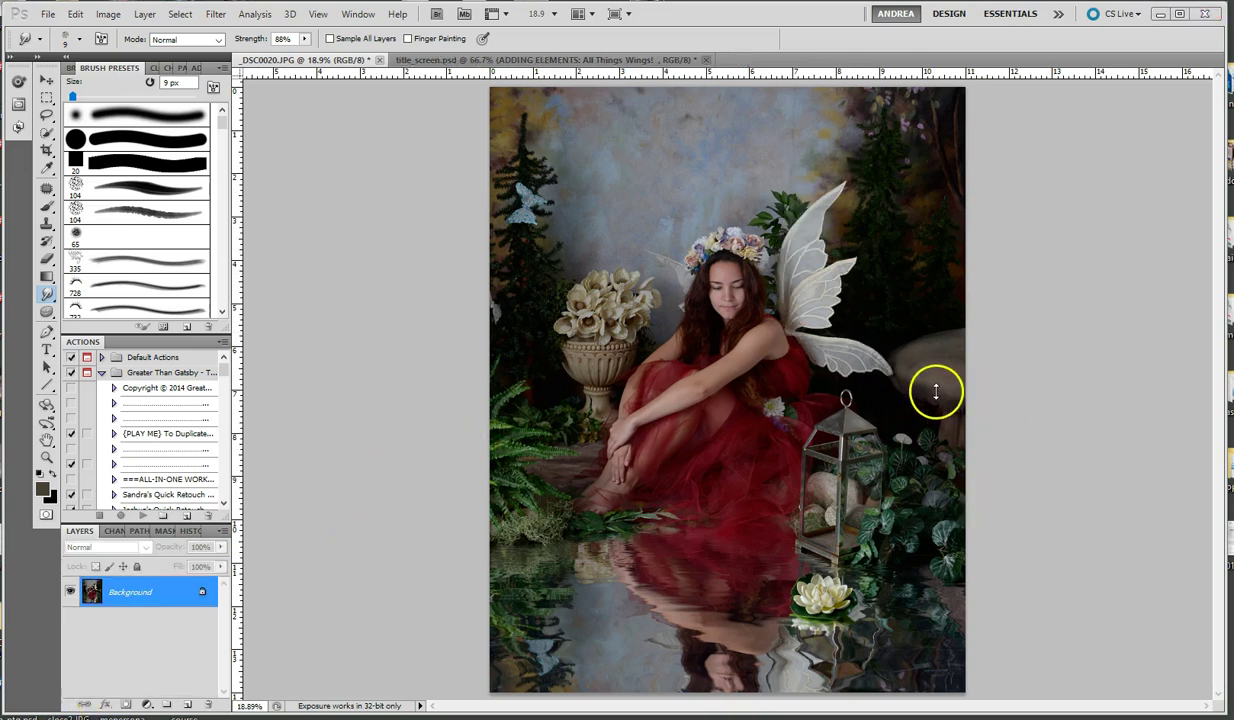
# Step: Draw a freehand Lasso selection around the entire original wing, including its lower section, on the Background layer
pyautogui.scroll(2, 935, 392)
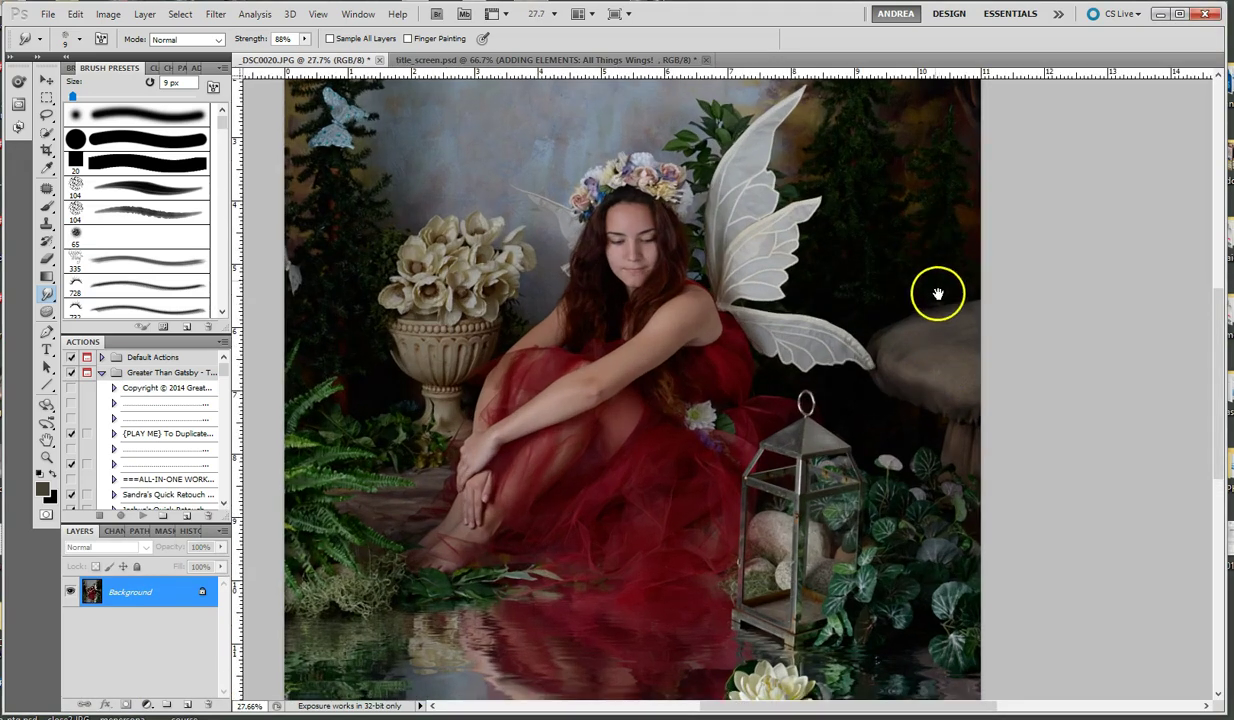
pyautogui.scroll(3, 931, 303)
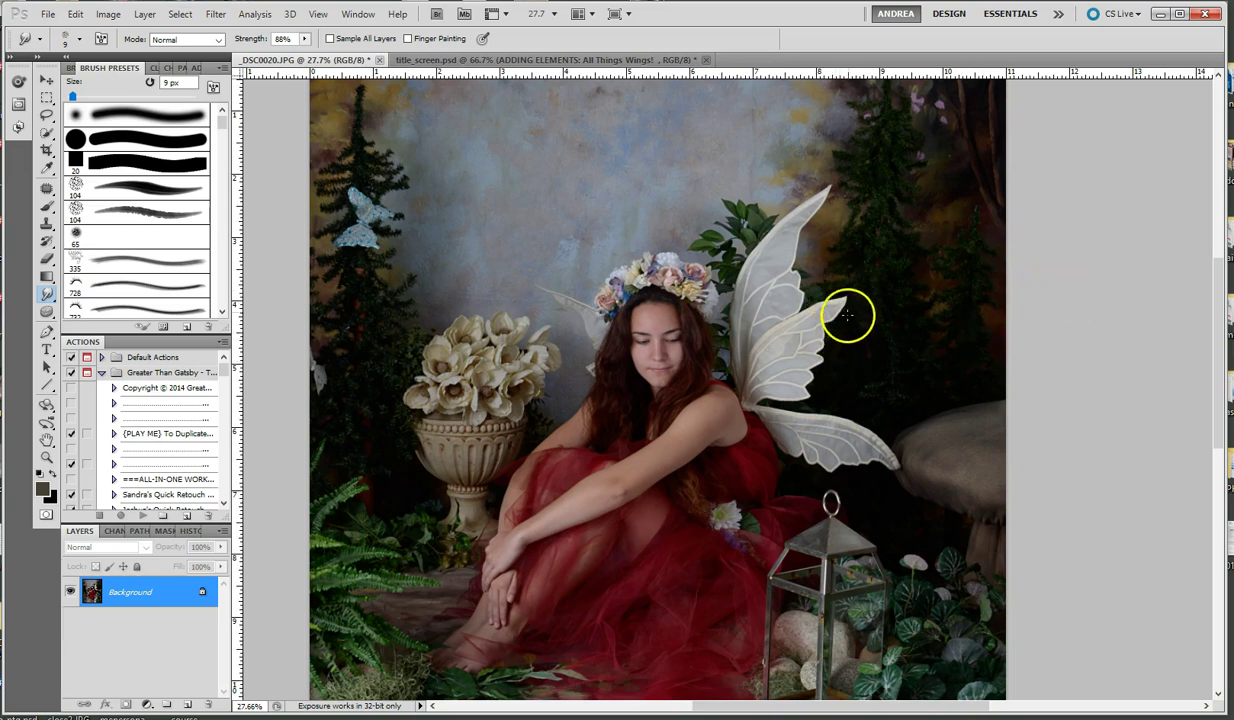
pyautogui.rightClick(170, 603)
pyautogui.click(151, 599)
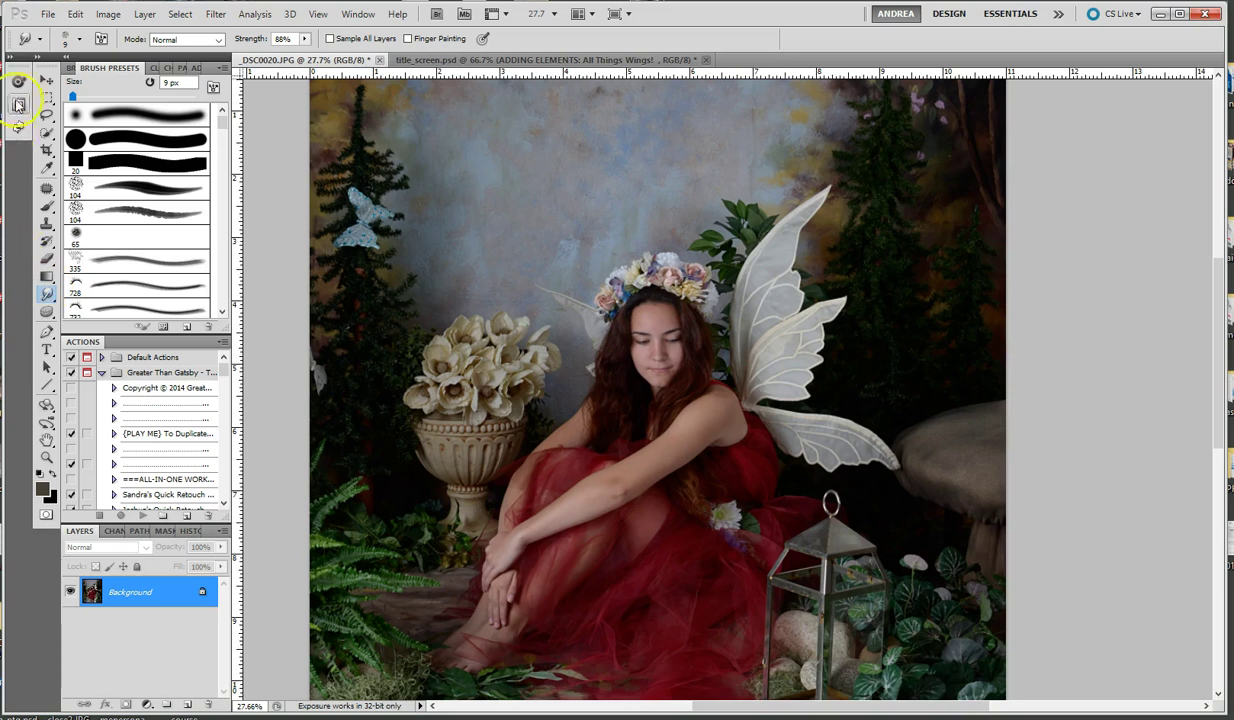
pyautogui.click(47, 117)
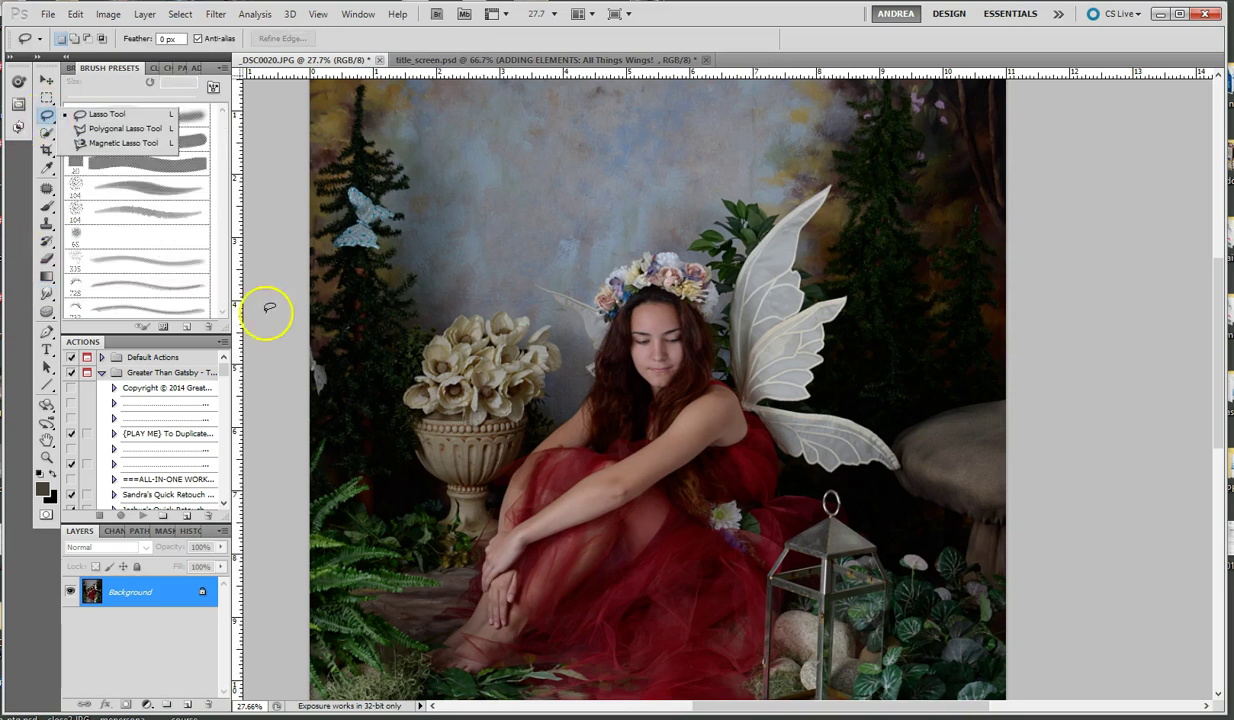
pyautogui.click(748, 248)
pyautogui.moveTo(729, 300)
pyautogui.mouseDown()
pyautogui.moveTo(724, 366)
pyautogui.moveTo(765, 445)
pyautogui.moveTo(805, 470)
pyautogui.moveTo(893, 477)
pyautogui.moveTo(910, 455)
pyautogui.moveTo(823, 390)
pyautogui.moveTo(848, 306)
pyautogui.moveTo(838, 277)
pyautogui.moveTo(821, 277)
pyautogui.mouseUp()
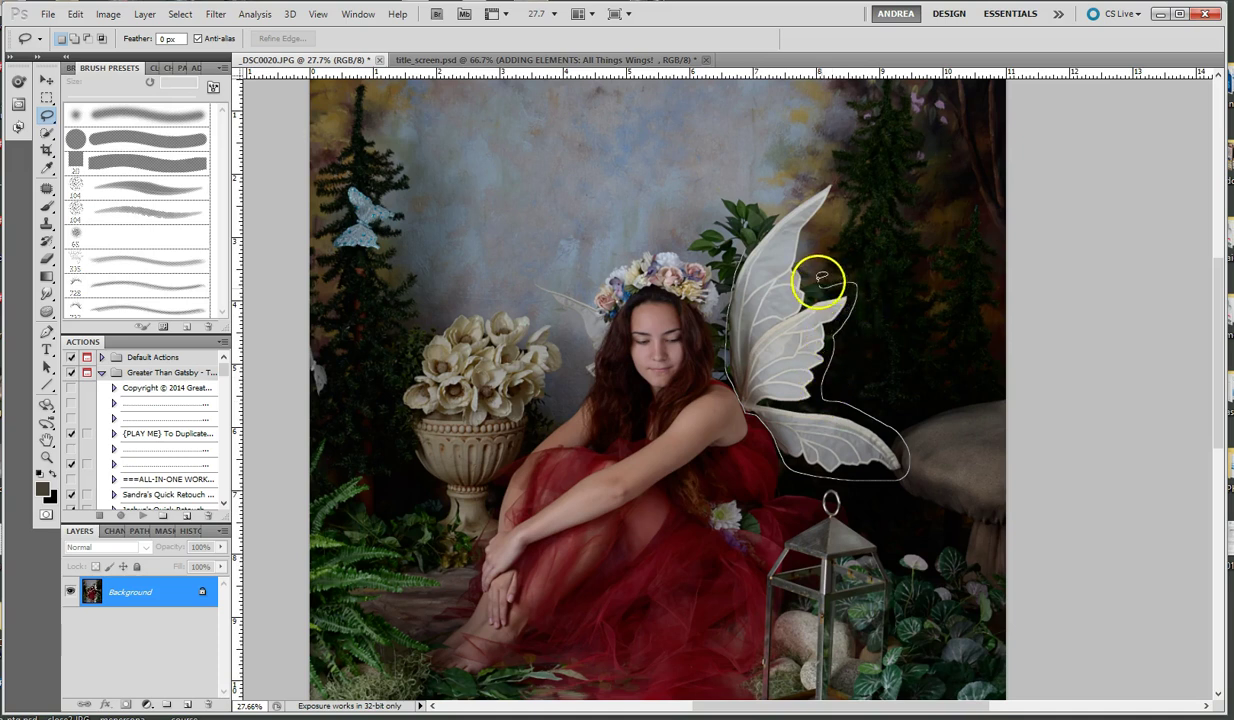
pyautogui.moveTo(817, 216)
pyautogui.mouseDown()
pyautogui.moveTo(829, 175)
pyautogui.moveTo(790, 209)
pyautogui.mouseUp()
pyautogui.moveTo(748, 245); pyautogui.dragTo(733, 270)
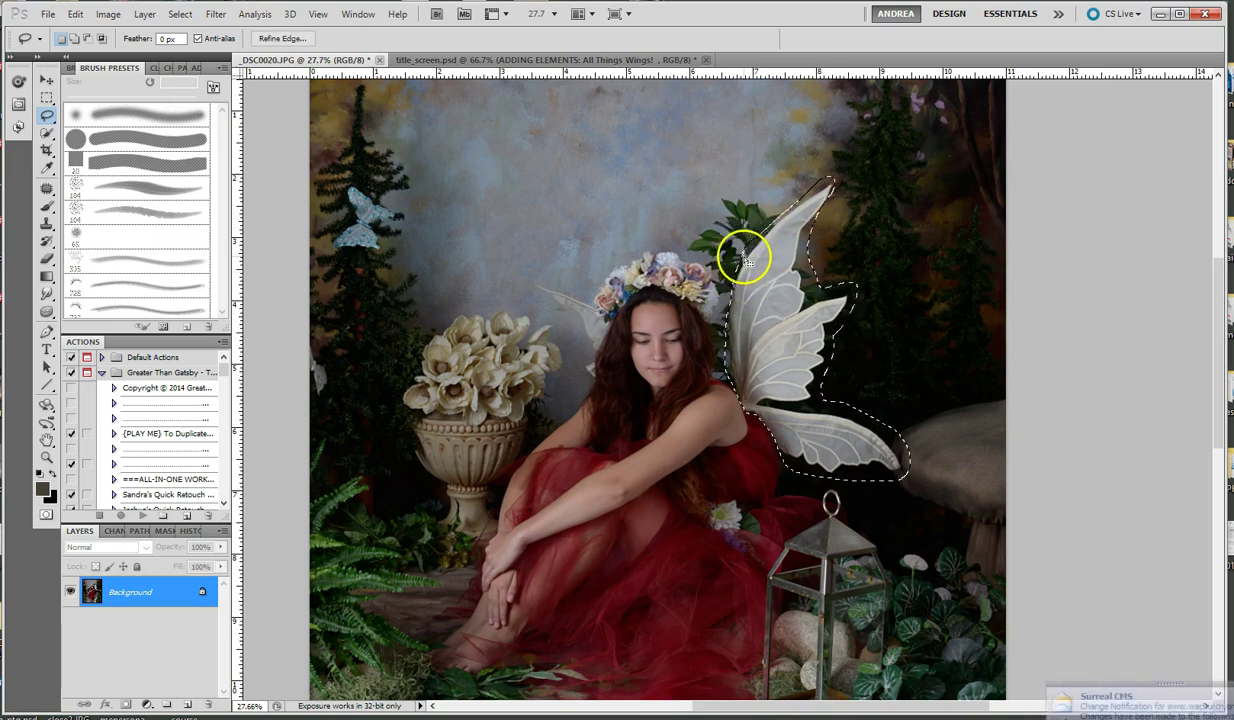
# Step: Try a Content-Aware fill on the whole-wing selection, undo it and clear the selection
pyautogui.rightClick(742, 255)
pyautogui.click(781, 474)
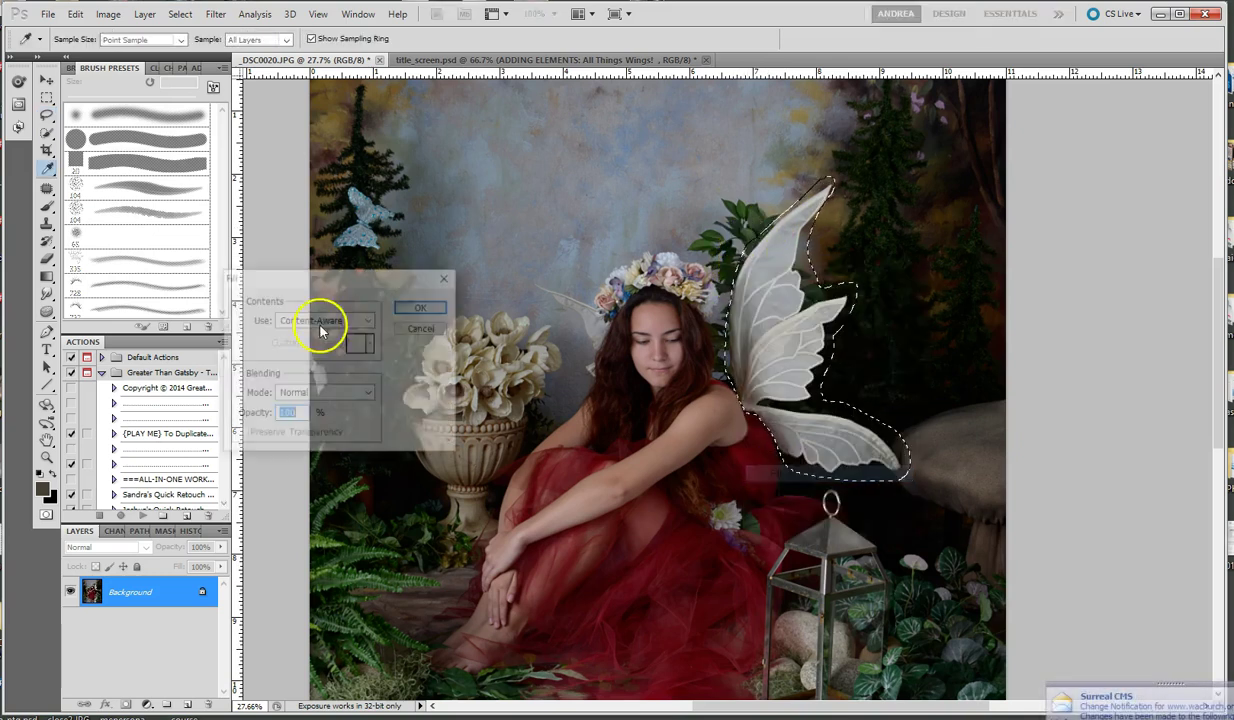
pyautogui.click(411, 307)
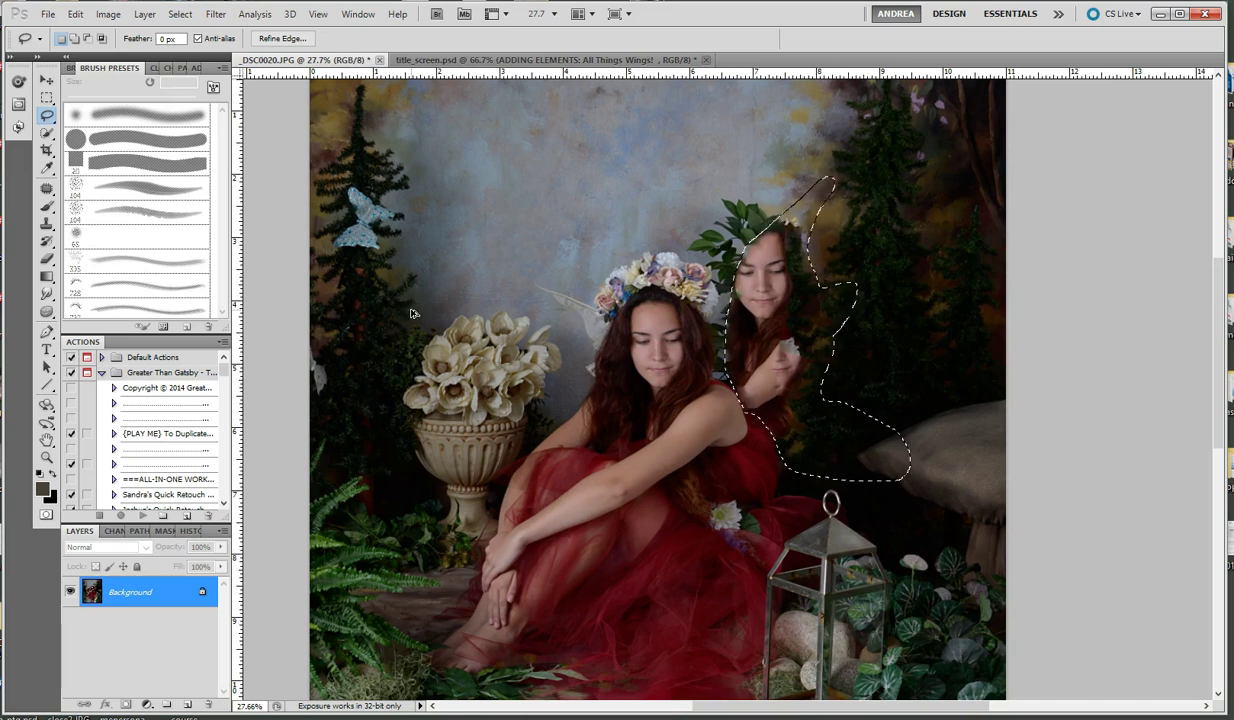
pyautogui.hotkey('ctrl', 'z')
pyautogui.hotkey('ctrl', 'd')
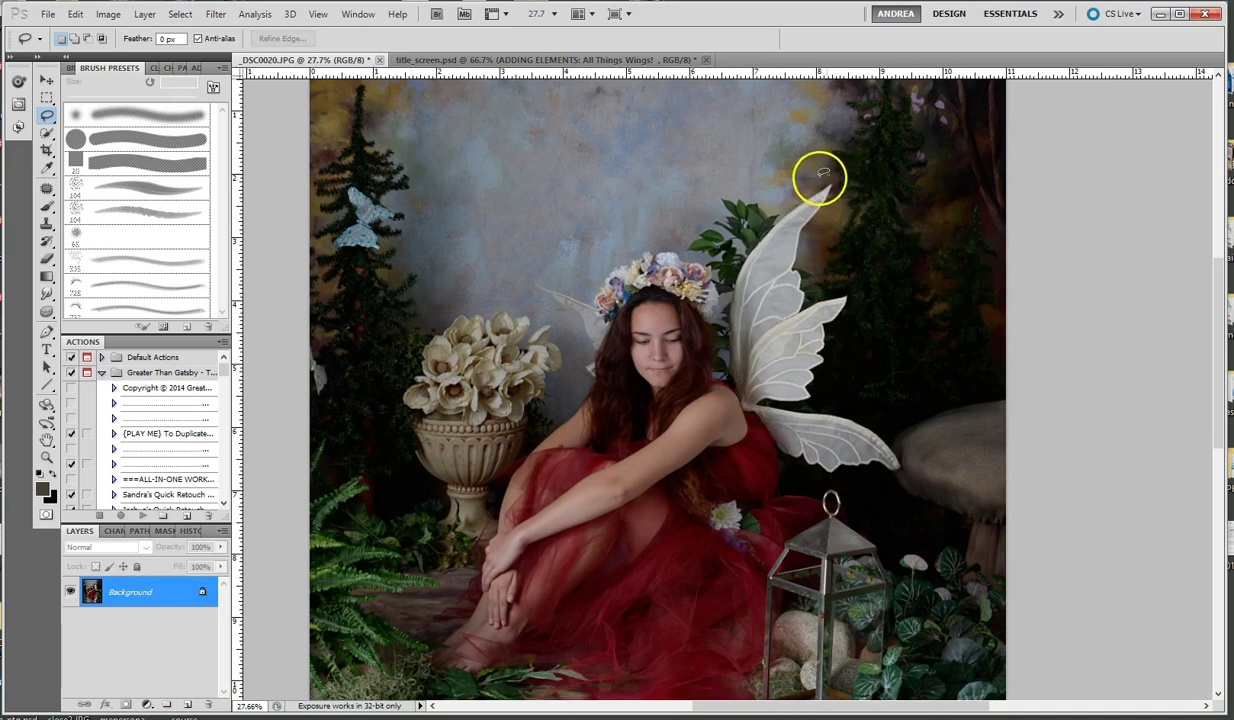
# Step: Lasso only the top section of the original wing and fill it using Content-Aware in Normal mode at 100% opacity
pyautogui.moveTo(800, 315)
pyautogui.mouseDown()
pyautogui.moveTo(808, 245)
pyautogui.moveTo(826, 180)
pyautogui.mouseUp()
pyautogui.rightClick(829, 183)
pyautogui.click(854, 391)
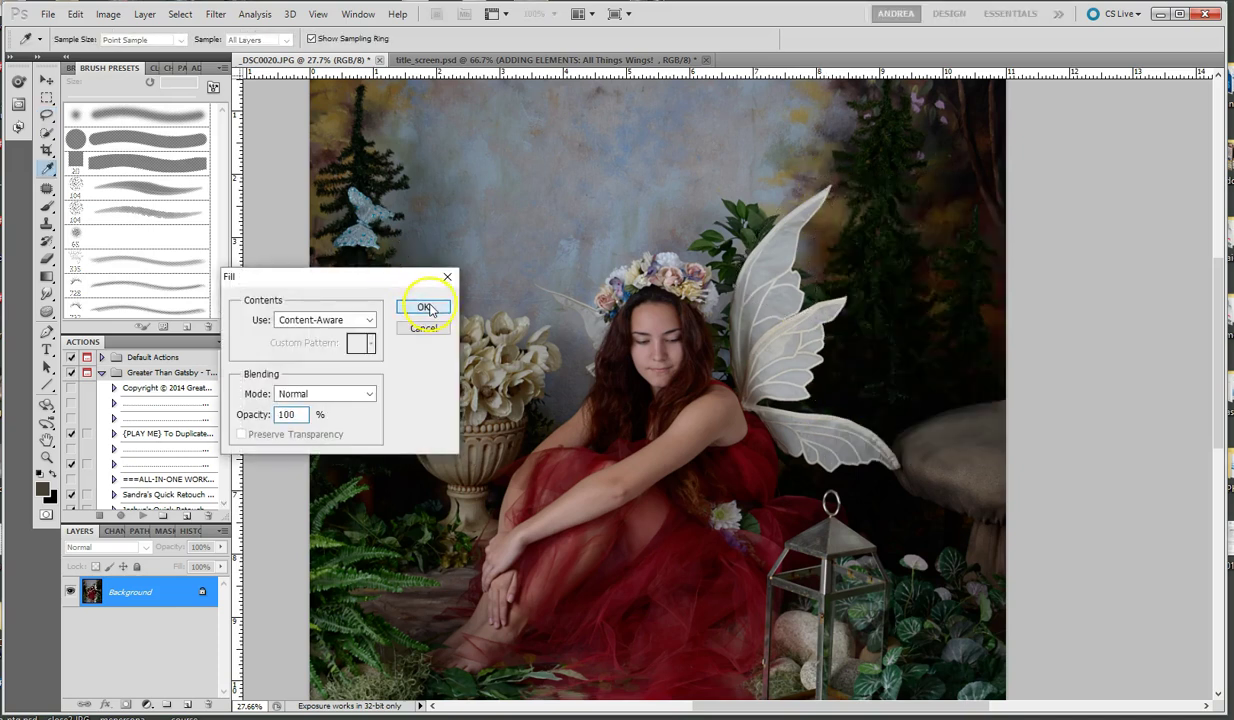
pyautogui.click(426, 308)
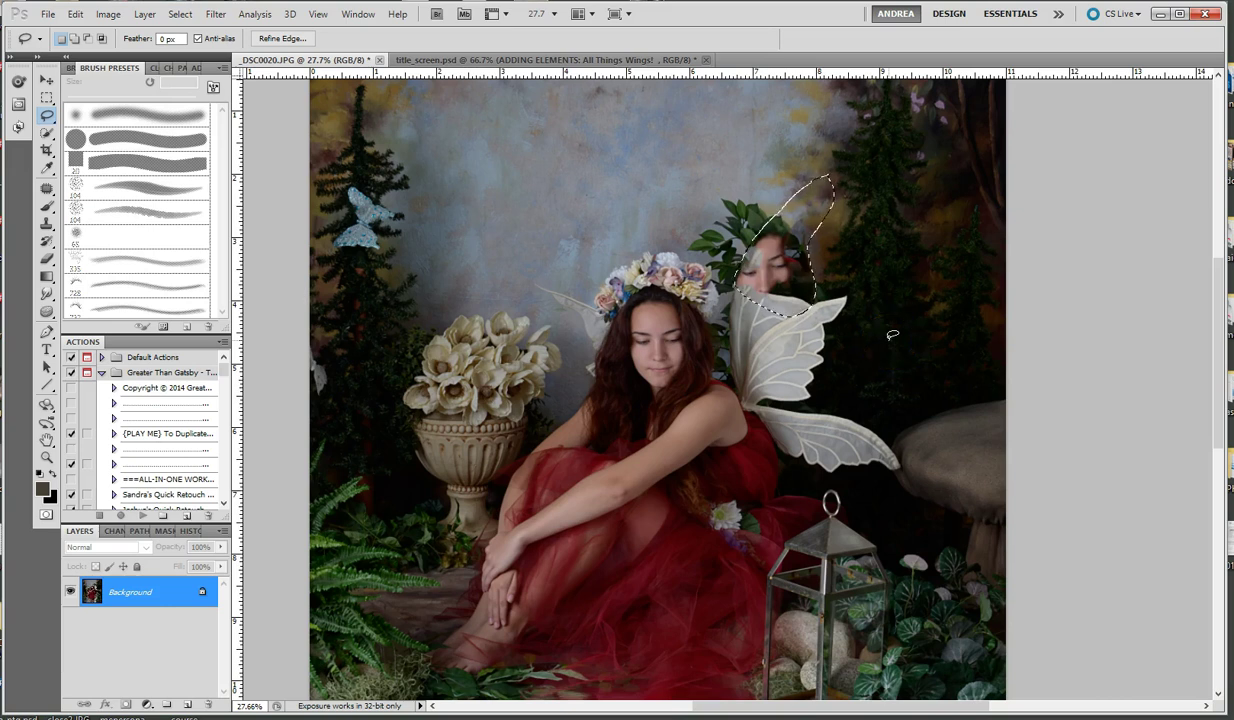
# Step: Undo the top-section fill and deselect, then lasso the outer part of the lower wing and fill it with Content-Aware at 100% opacity
pyautogui.hotkey('ctrl', 'z')
pyautogui.hotkey('ctrl', 'd')
pyautogui.moveTo(865, 414)
pyautogui.mouseDown()
pyautogui.moveTo(836, 406)
pyautogui.moveTo(796, 432)
pyautogui.moveTo(807, 474)
pyautogui.moveTo(888, 472)
pyautogui.moveTo(900, 455)
pyautogui.moveTo(862, 408)
pyautogui.mouseUp()
pyautogui.rightClick(860, 421)
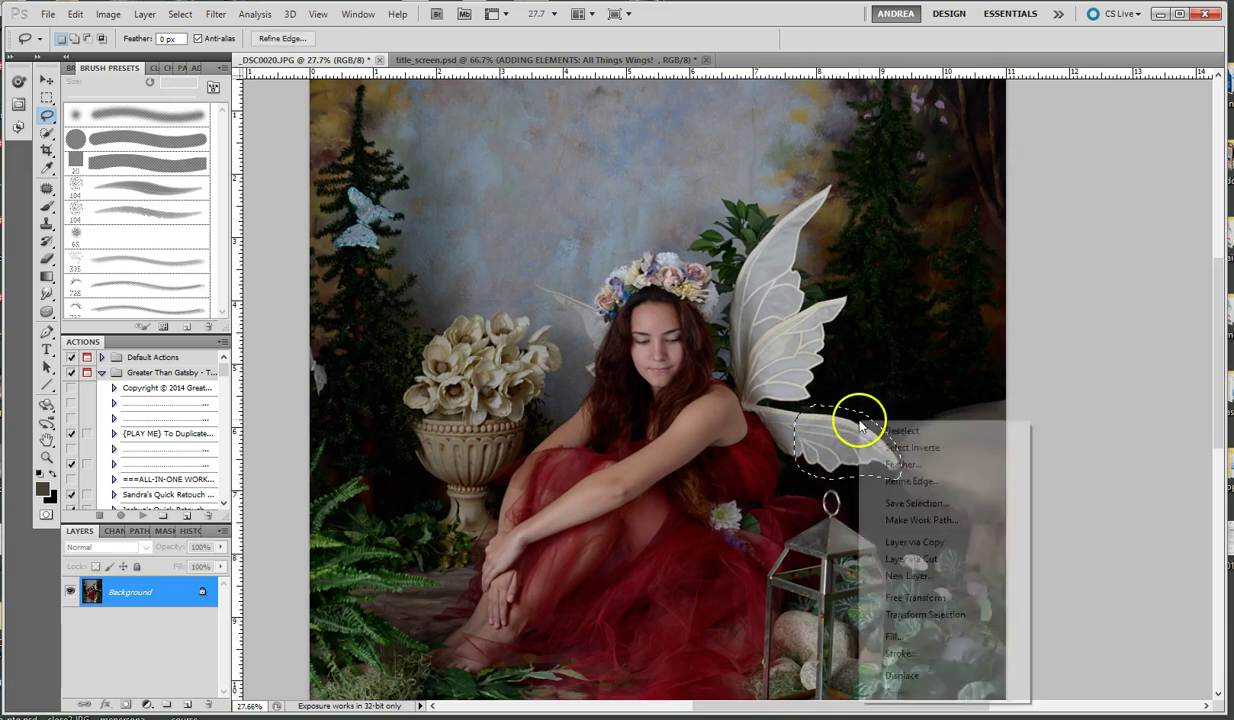
pyautogui.click(893, 636)
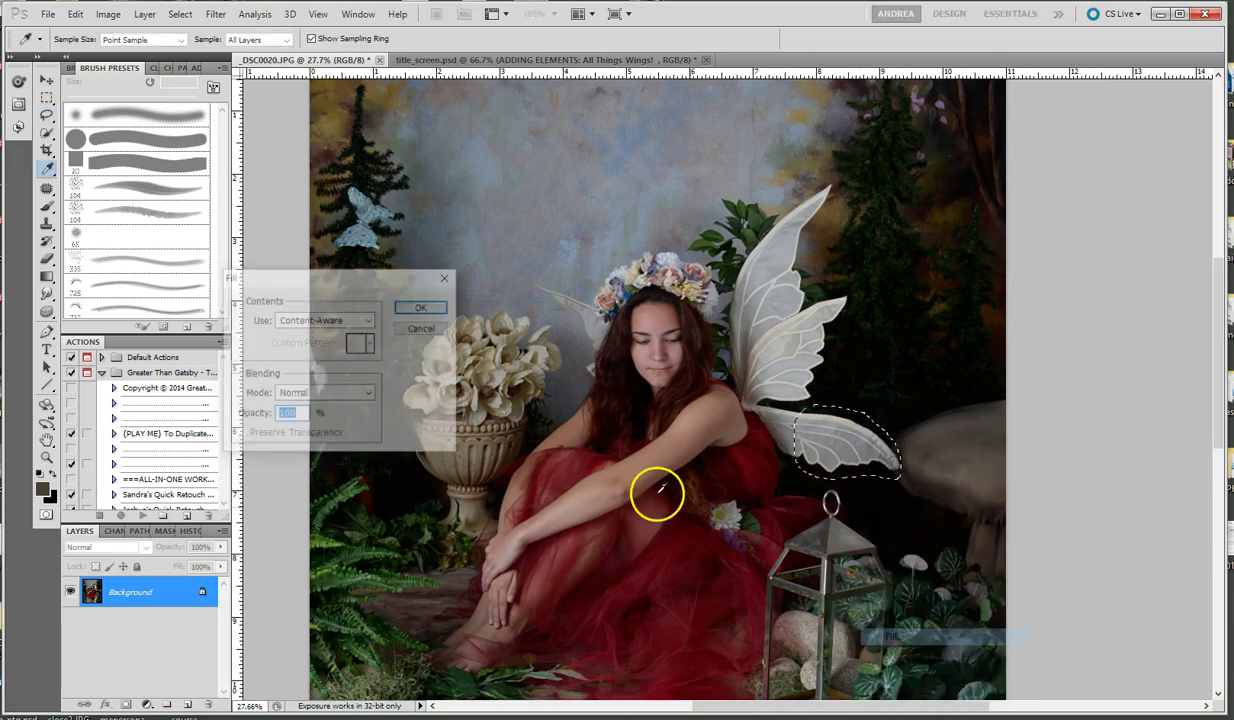
pyautogui.click(417, 313)
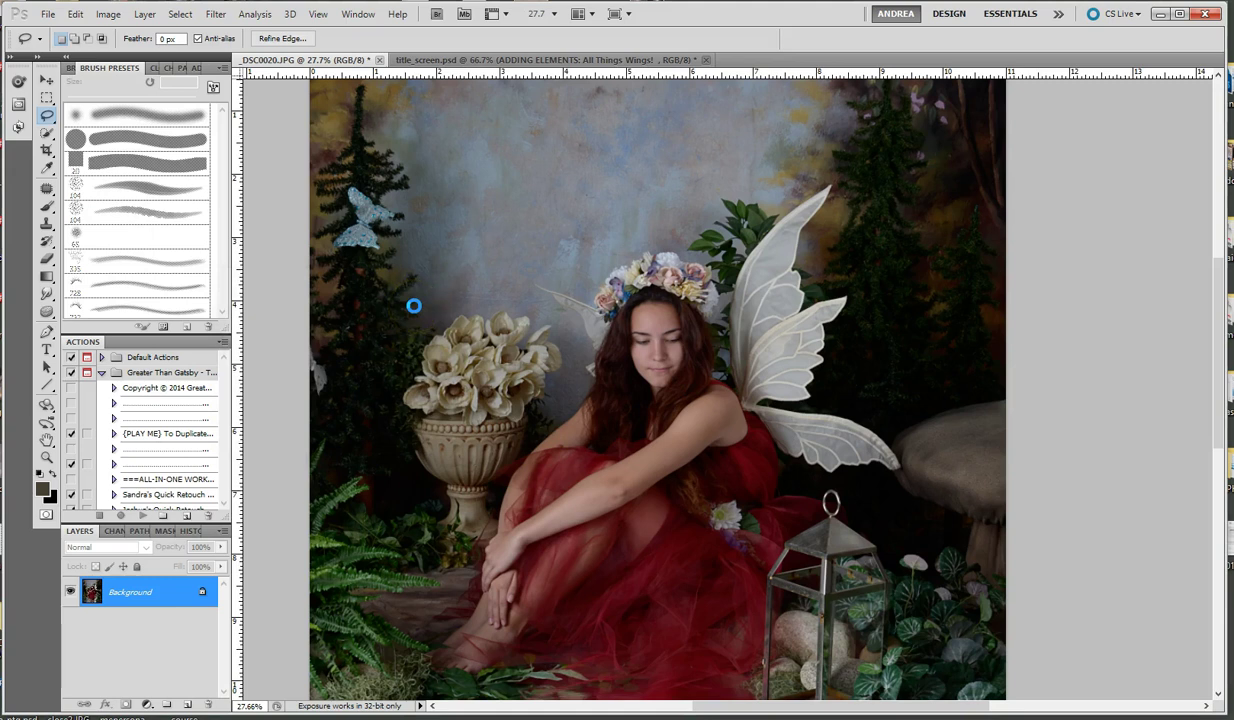
# Step: Lasso the outer tip of the wing's middle section and fill it using Content-Aware
pyautogui.moveTo(862, 287)
pyautogui.mouseDown()
pyautogui.moveTo(825, 292)
pyautogui.moveTo(798, 348)
pyautogui.moveTo(812, 410)
pyautogui.moveTo(858, 329)
pyautogui.moveTo(846, 290)
pyautogui.mouseUp()
pyautogui.rightClick(838, 326)
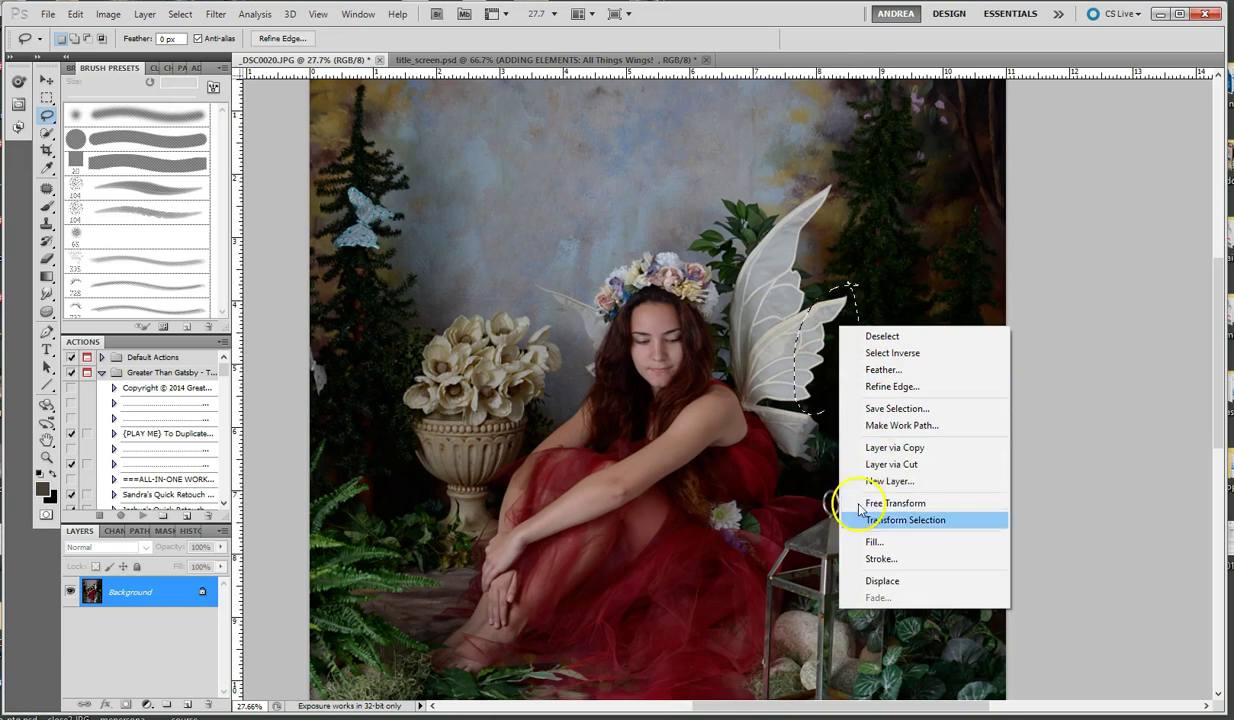
pyautogui.click(868, 541)
pyautogui.click(416, 306)
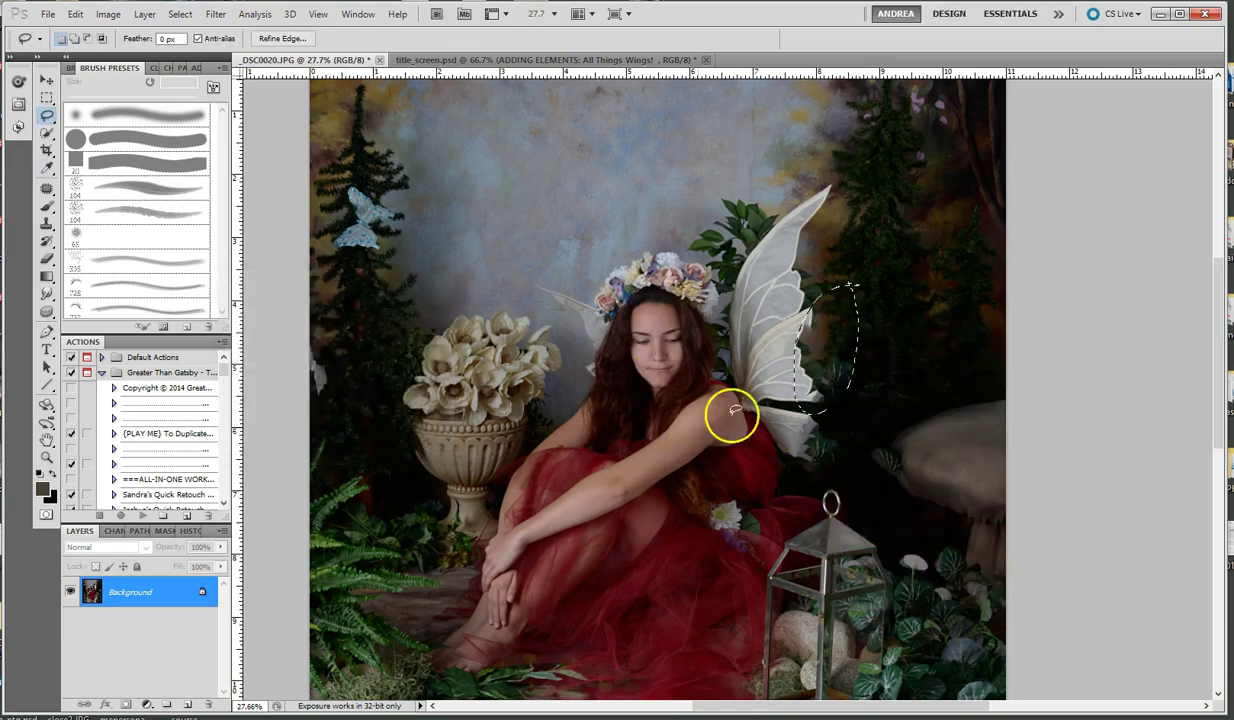
# Step: Lasso the small topmost tip of the wing, fill it using Content-Aware in Normal mode at 100% opacity, and deselect
pyautogui.moveTo(826, 251)
pyautogui.mouseDown()
pyautogui.moveTo(841, 183)
pyautogui.moveTo(830, 173)
pyautogui.moveTo(797, 191)
pyautogui.moveTo(808, 222)
pyautogui.moveTo(832, 197)
pyautogui.mouseUp()
pyautogui.rightClick(832, 197)
pyautogui.click(860, 409)
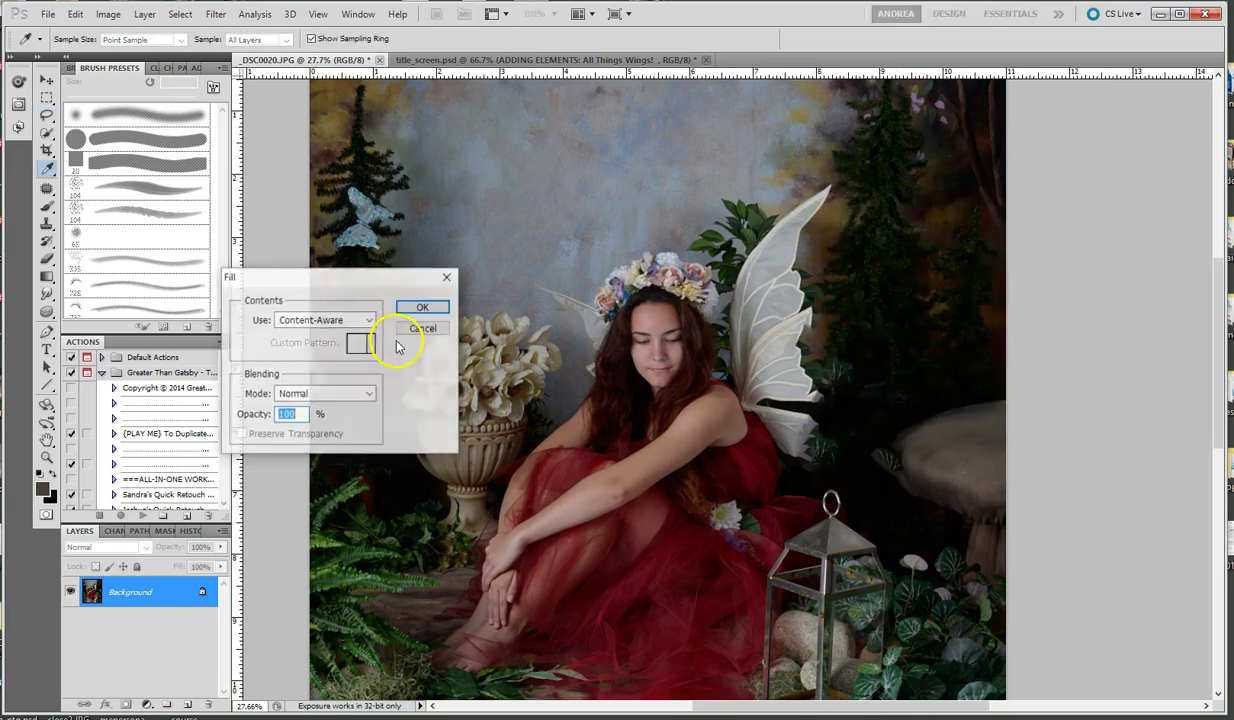
pyautogui.click(422, 310)
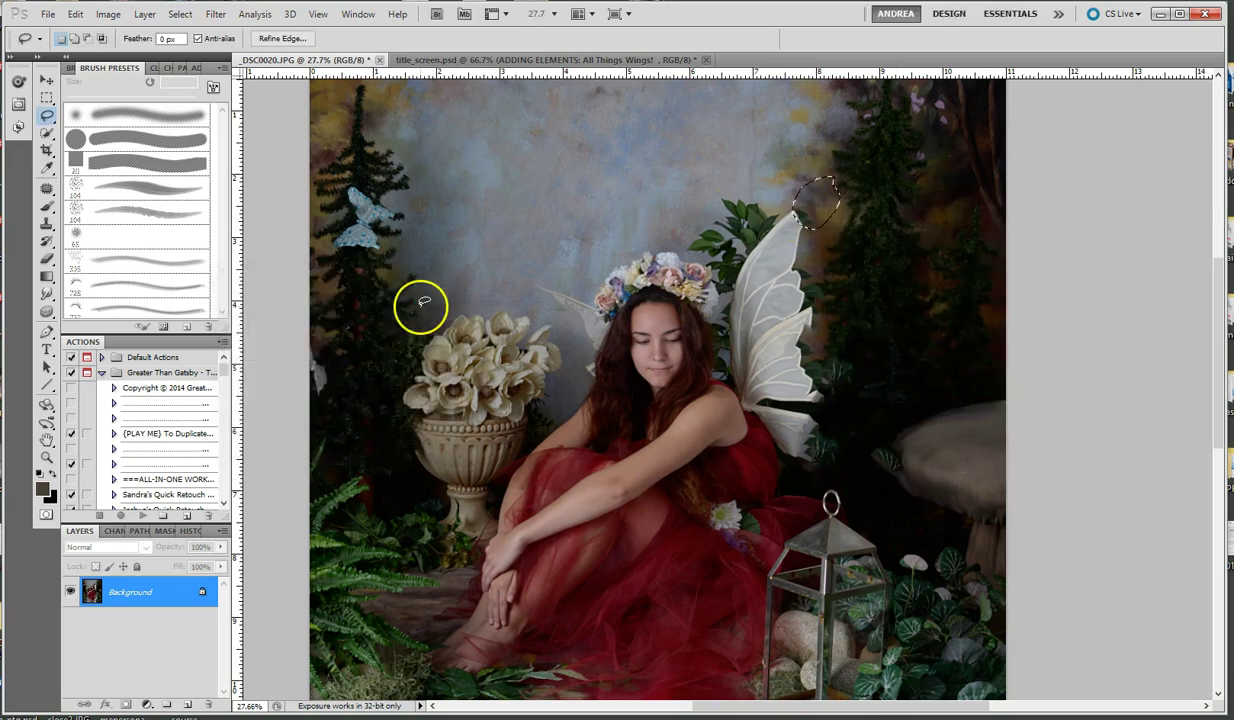
pyautogui.hotkey('ctrl', 'd')
# Step: Lasso the next portion just below the wing's shortened top tip, apply a Content-Aware fill and deselect
pyautogui.moveTo(832, 235); pyautogui.dragTo(787, 200)
pyautogui.moveTo(765, 258); pyautogui.dragTo(820, 237)
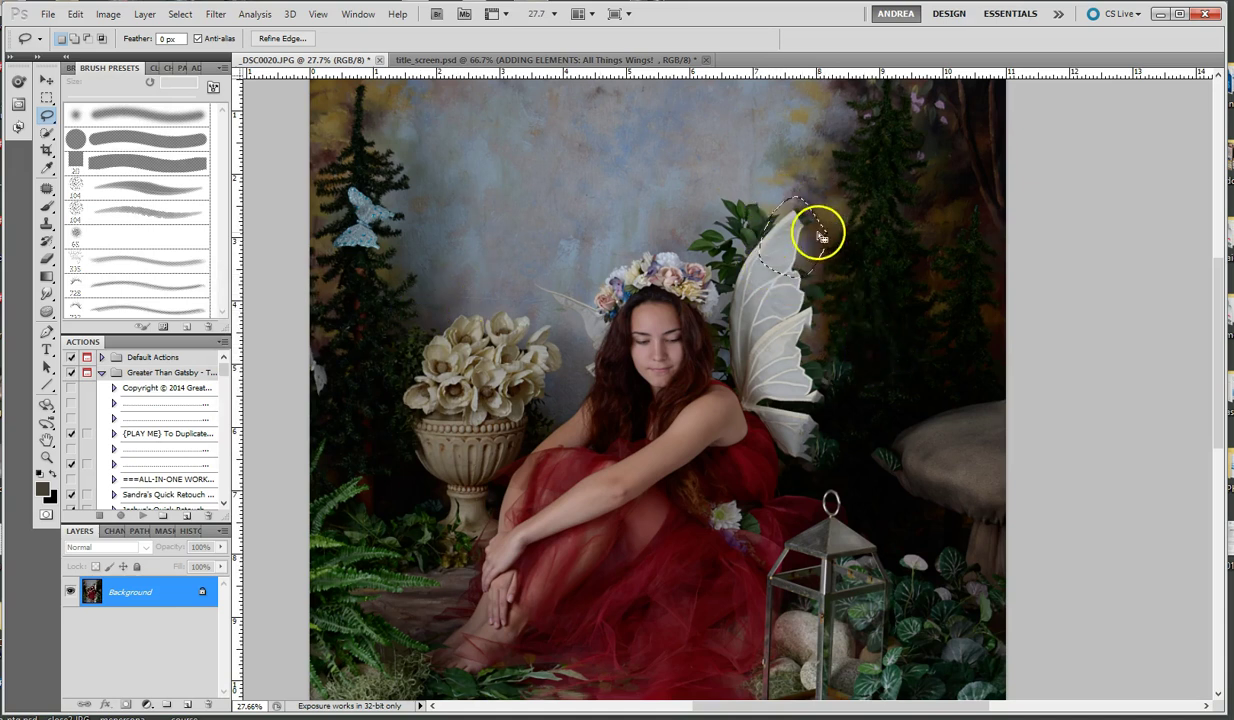
pyautogui.rightClick(818, 238)
pyautogui.click(820, 429)
pyautogui.click(415, 306)
pyautogui.hotkey('ctrl', 'd')
# Step: Lasso part of the outer edge of the wing's middle section and replace it with a Content-Aware fill
pyautogui.moveTo(765, 375)
pyautogui.mouseDown()
pyautogui.moveTo(790, 388)
pyautogui.moveTo(787, 350)
pyautogui.mouseUp()
pyautogui.rightClick(787, 350)
pyautogui.click(820, 541)
pyautogui.rightClick(785, 312)
pyautogui.click(887, 532)
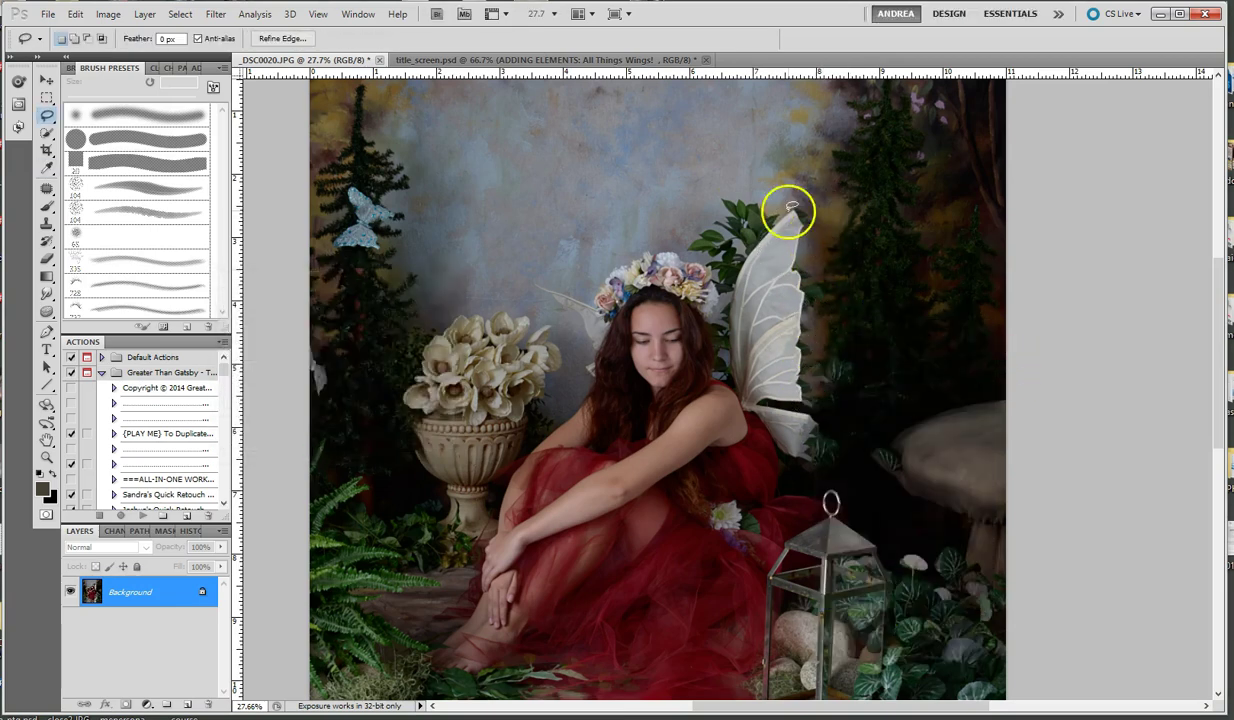
pyautogui.click(414, 307)
# Step: Fill two more lassoed portions of the remaining lower wing using Content-Aware and clear the selection
pyautogui.moveTo(760, 385)
pyautogui.mouseDown()
pyautogui.moveTo(802, 460)
pyautogui.moveTo(770, 398)
pyautogui.mouseUp()
pyautogui.rightClick(788, 398)
pyautogui.click(823, 614)
pyautogui.click(421, 305)
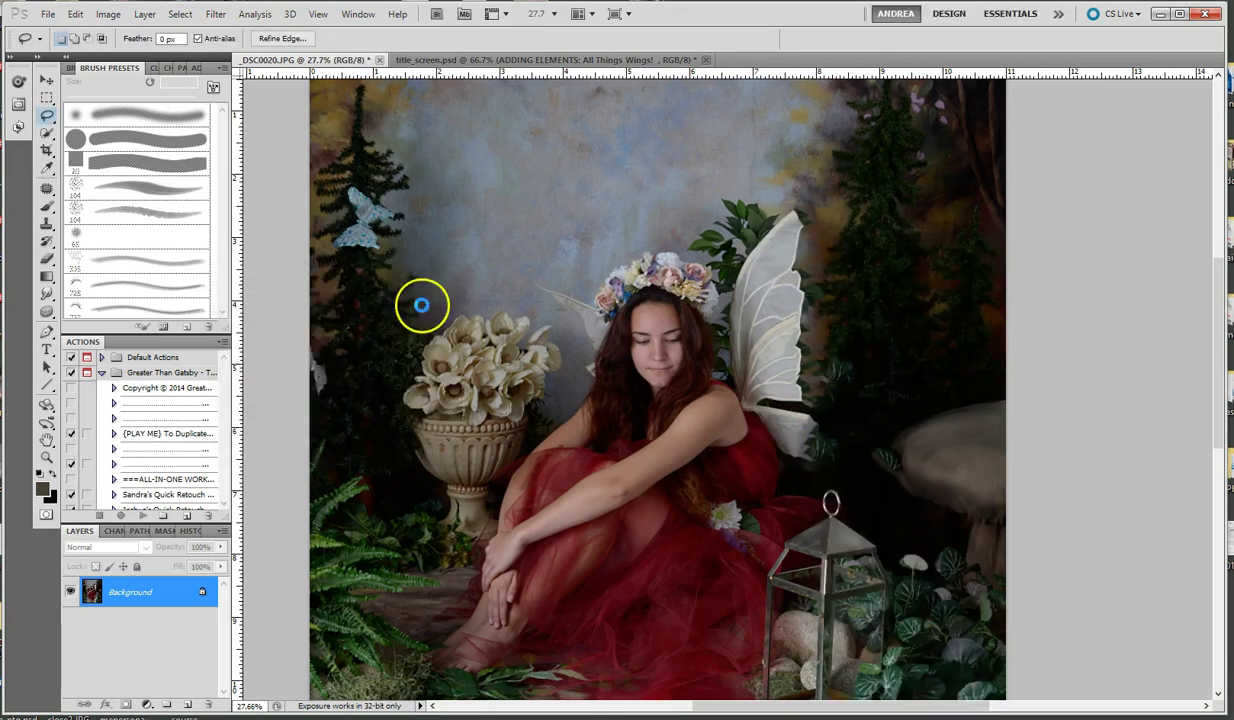
pyautogui.moveTo(800, 353); pyautogui.dragTo(812, 380)
pyautogui.rightClick(814, 385)
pyautogui.click(848, 600)
pyautogui.press('Return')
pyautogui.hotkey('ctrl', 'd')
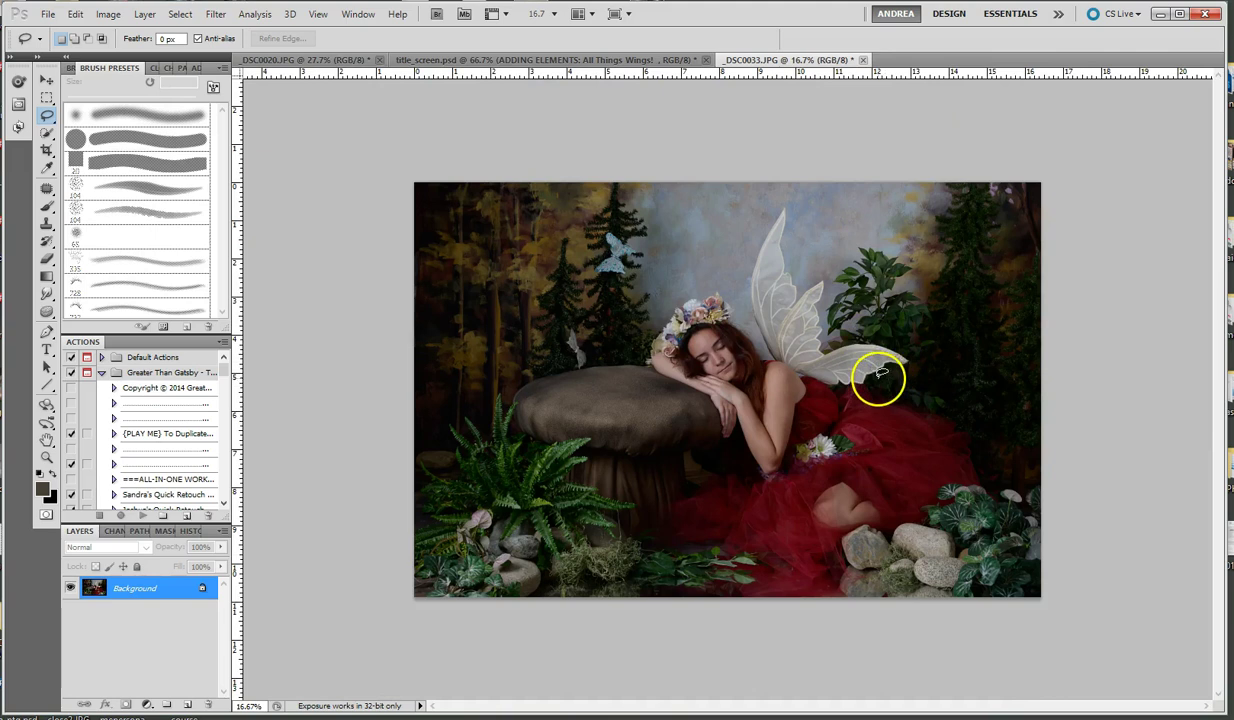
# Step: In _DSC0033.JPG, lasso the outer part of the fairy's lower wing, fill it using Content-Aware at 100% opacity, and deselect
pyautogui.moveTo(889, 372)
pyautogui.mouseDown()
pyautogui.moveTo(917, 361)
pyautogui.moveTo(876, 339)
pyautogui.moveTo(843, 345)
pyautogui.moveTo(865, 383)
pyautogui.mouseUp()
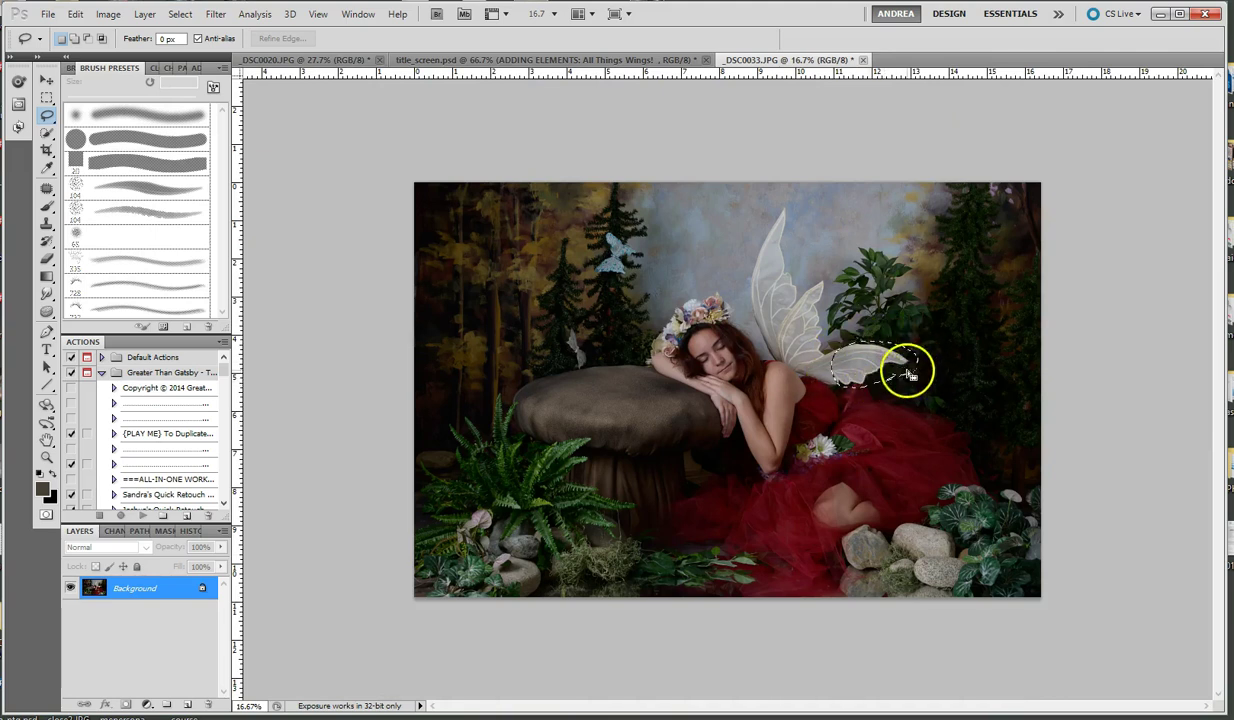
pyautogui.rightClick(909, 364)
pyautogui.click(925, 577)
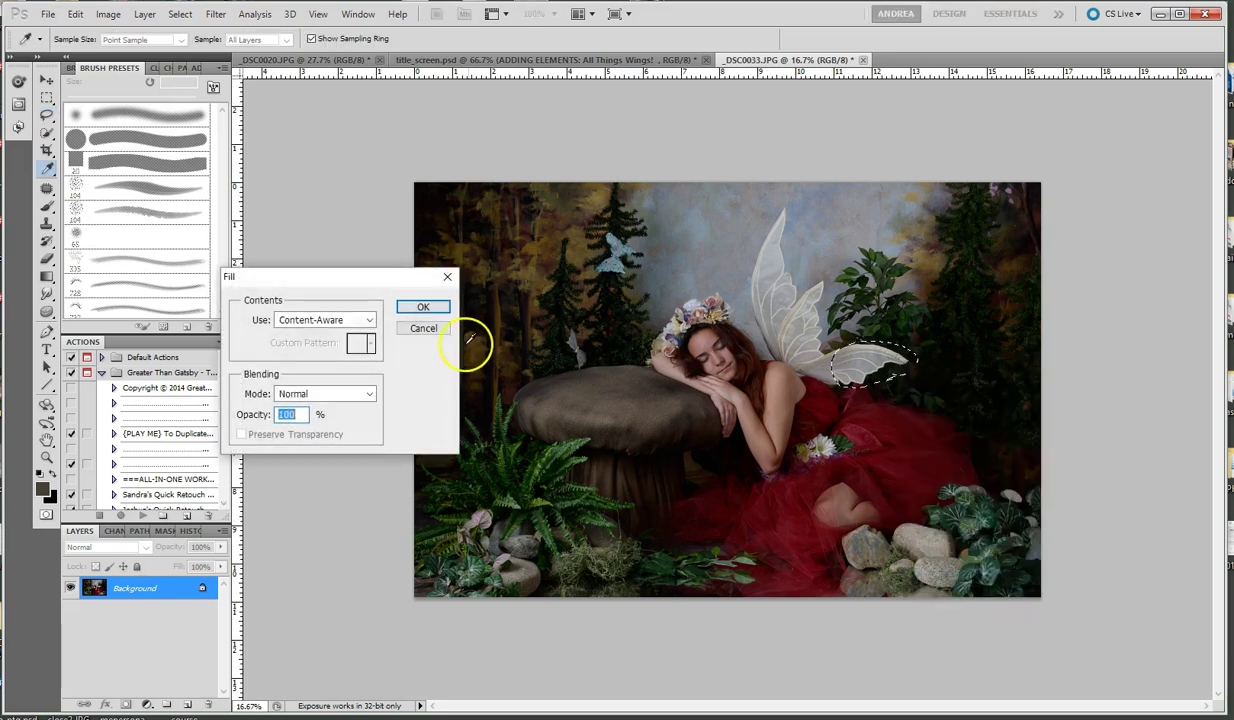
pyautogui.click(419, 309)
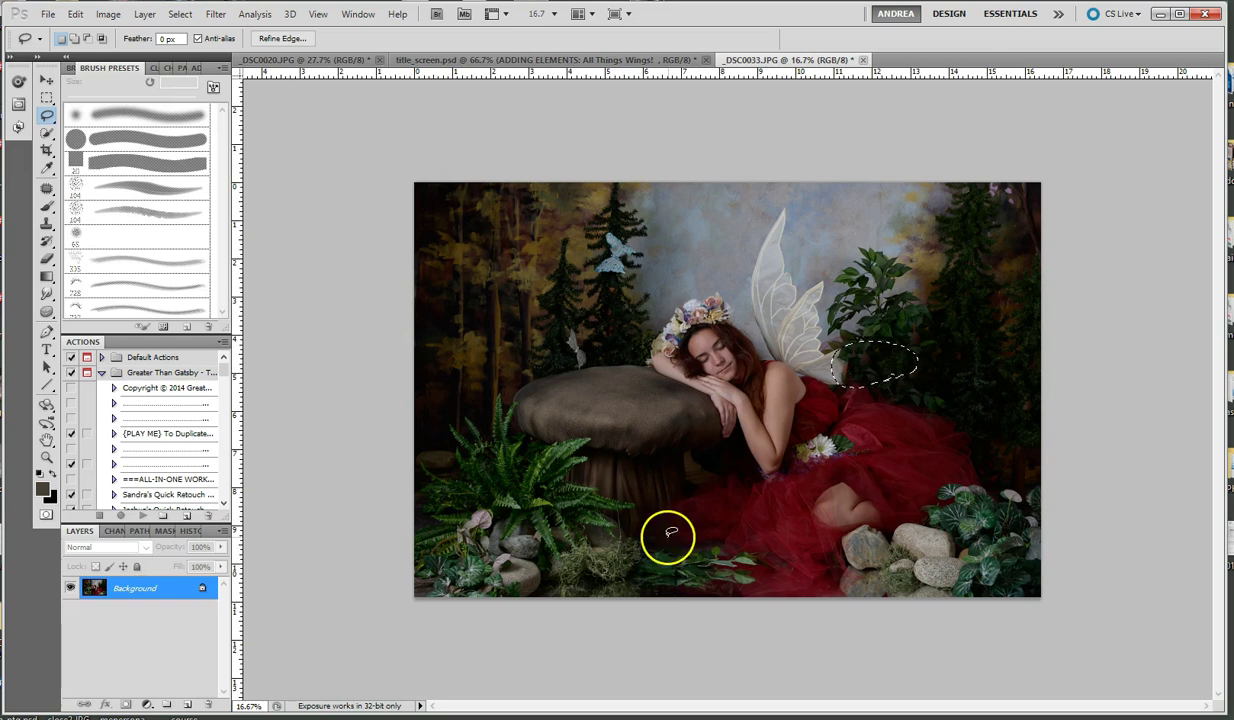
pyautogui.click(625, 495)
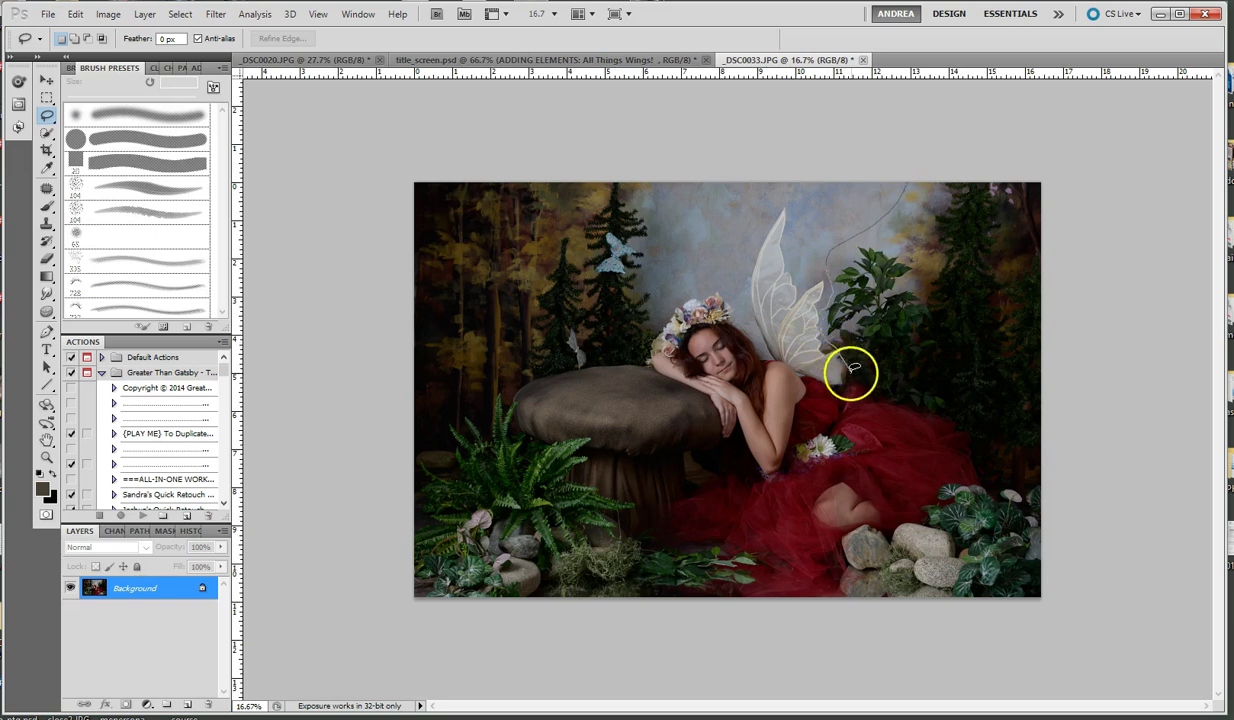
# Step: Lasso the leafy plant, trees and backdrop between the fairy's wing and dress and the photo's edge, and copy the area
pyautogui.moveTo(871, 384)
pyautogui.mouseDown()
pyautogui.moveTo(956, 425)
pyautogui.moveTo(993, 483)
pyautogui.moveTo(1066, 428)
pyautogui.mouseUp()
pyautogui.moveTo(949, 178); pyautogui.dragTo(884, 257)
pyautogui.click(75, 14)
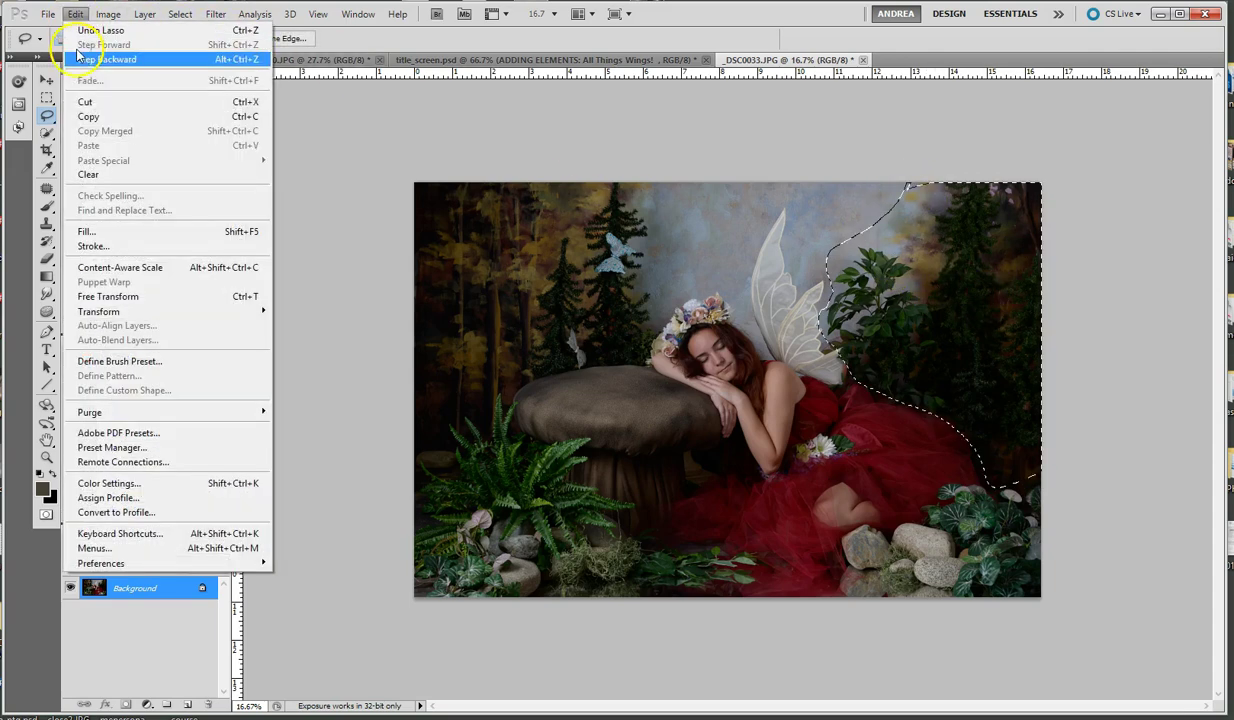
pyautogui.click(88, 116)
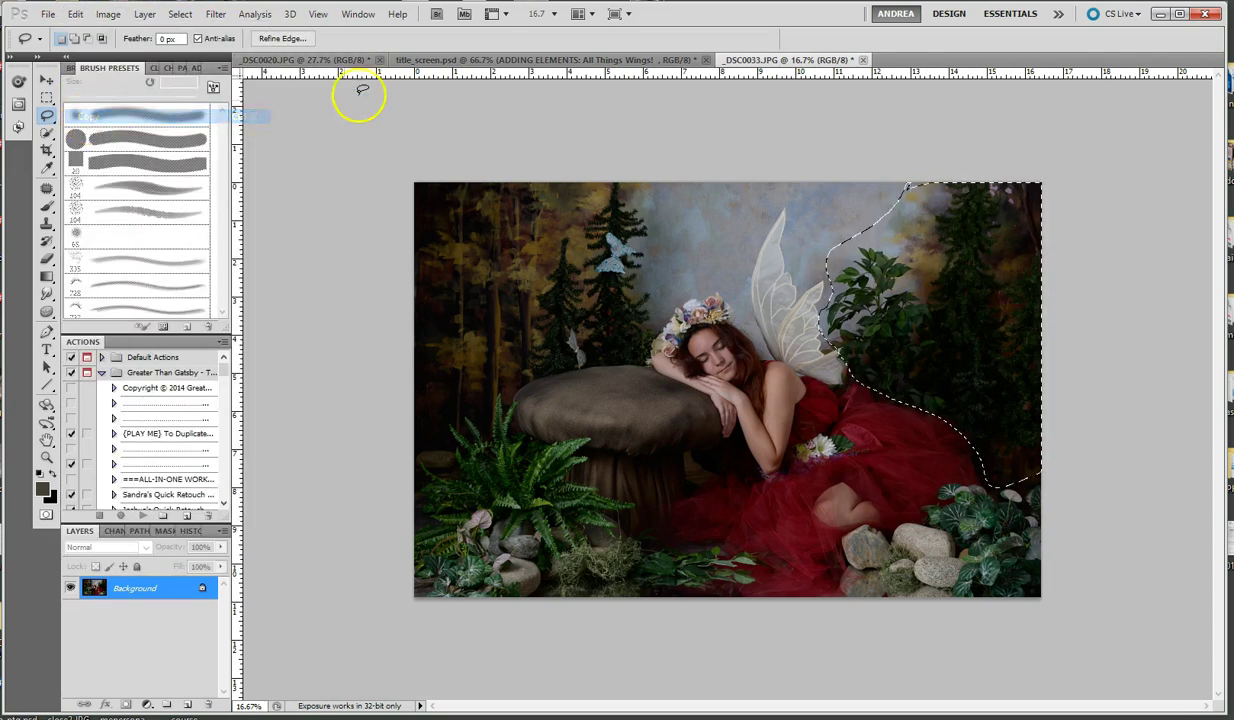
# Step: Paste the copied foliage onto a new layer in _DSC0020.JPG and move it beside the fairy's remaining wing
pyautogui.click(316, 61)
pyautogui.hotkey('ctrl', '0')
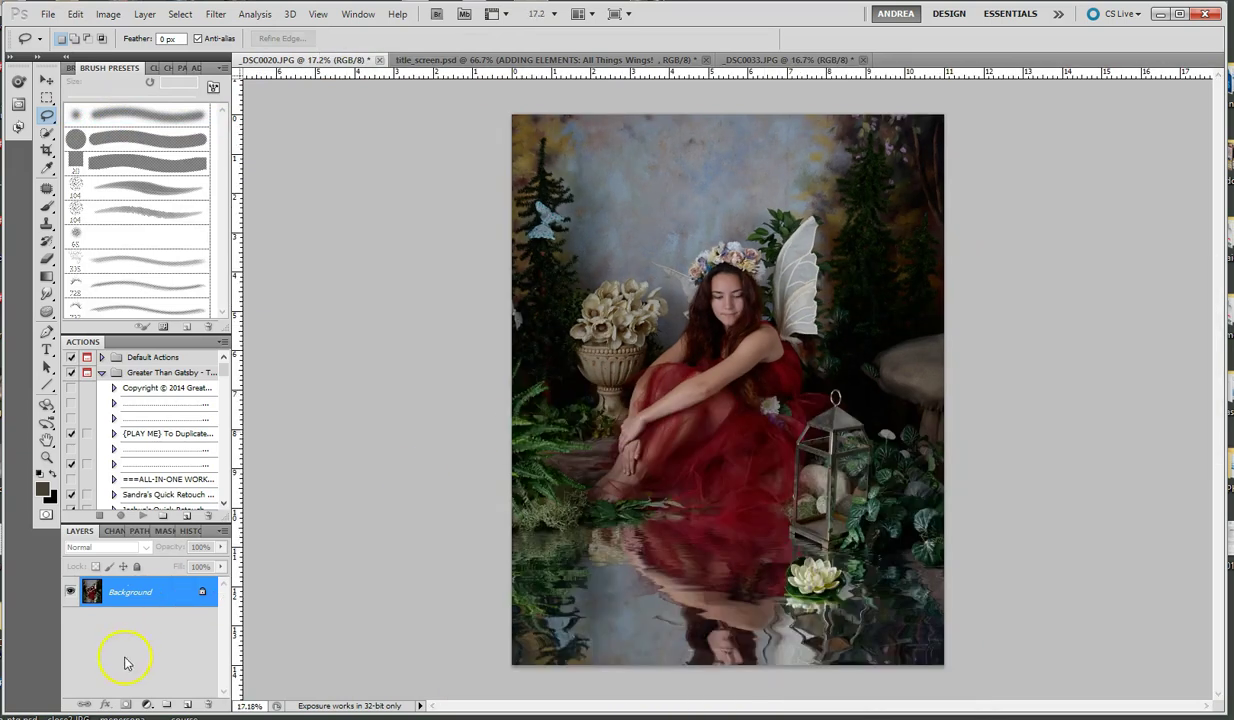
pyautogui.click(187, 706)
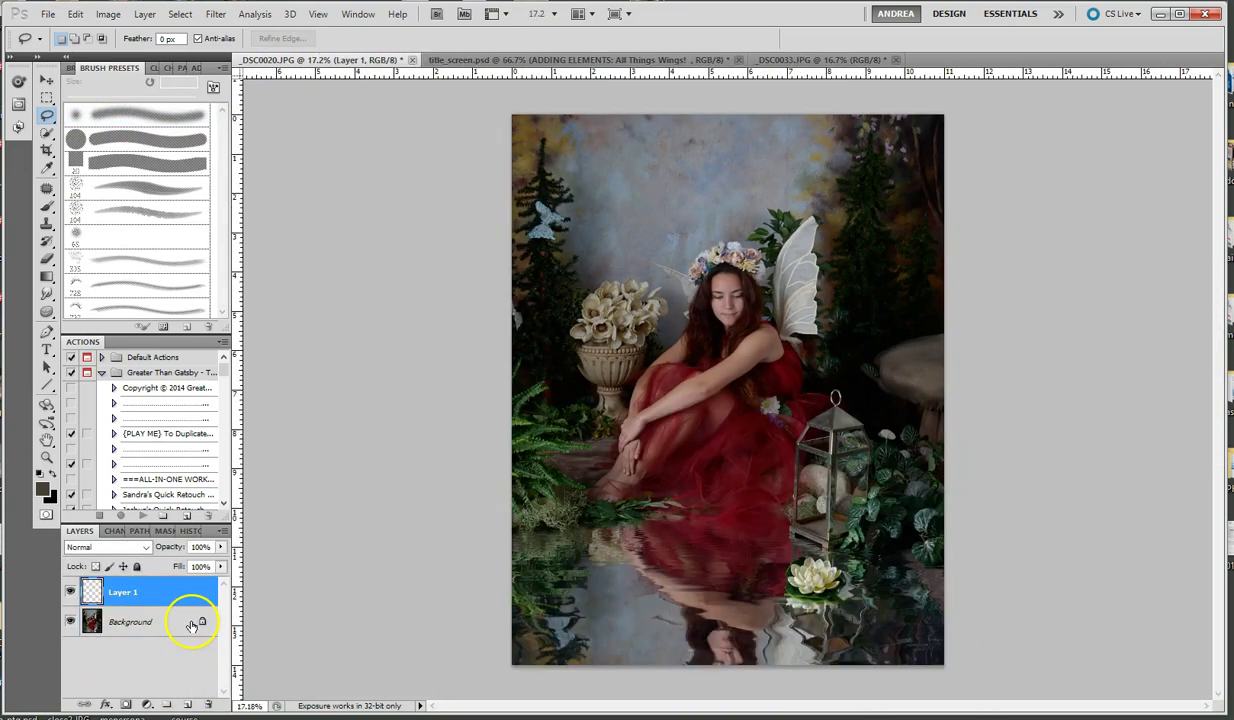
pyautogui.hotkey('ctrl', 'v')
pyautogui.click(44, 79)
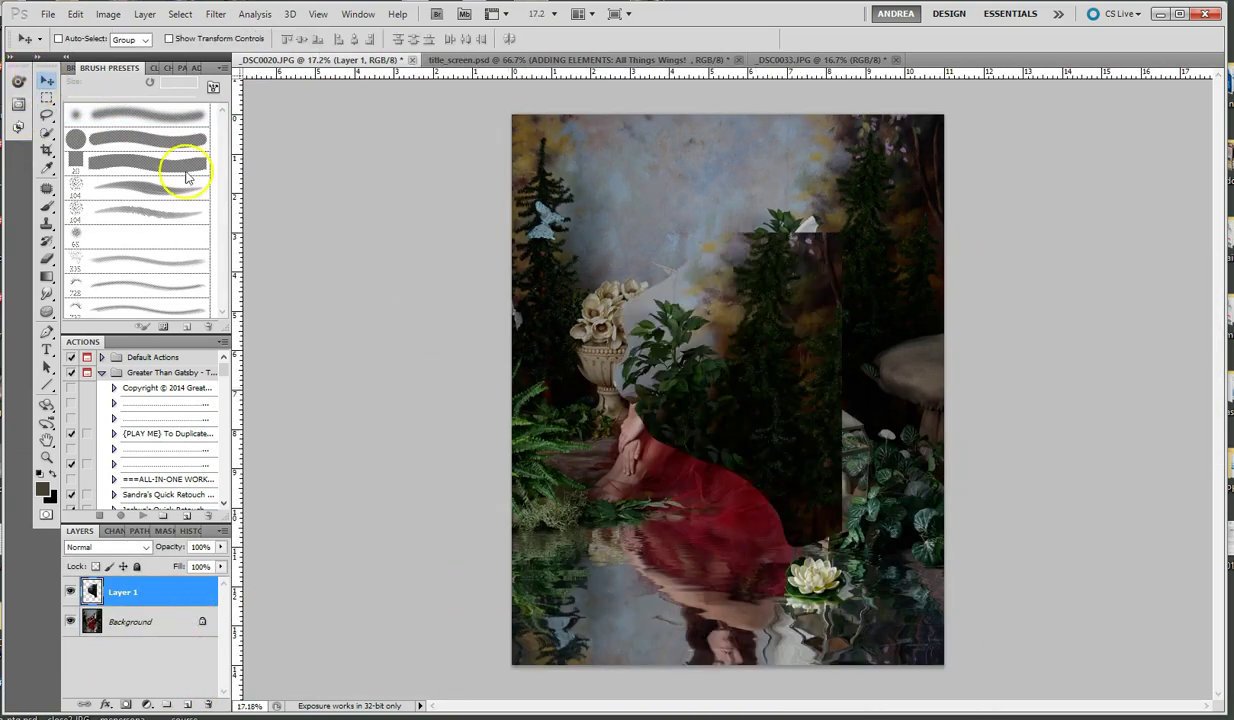
pyautogui.moveTo(636, 400); pyautogui.dragTo(863, 320)
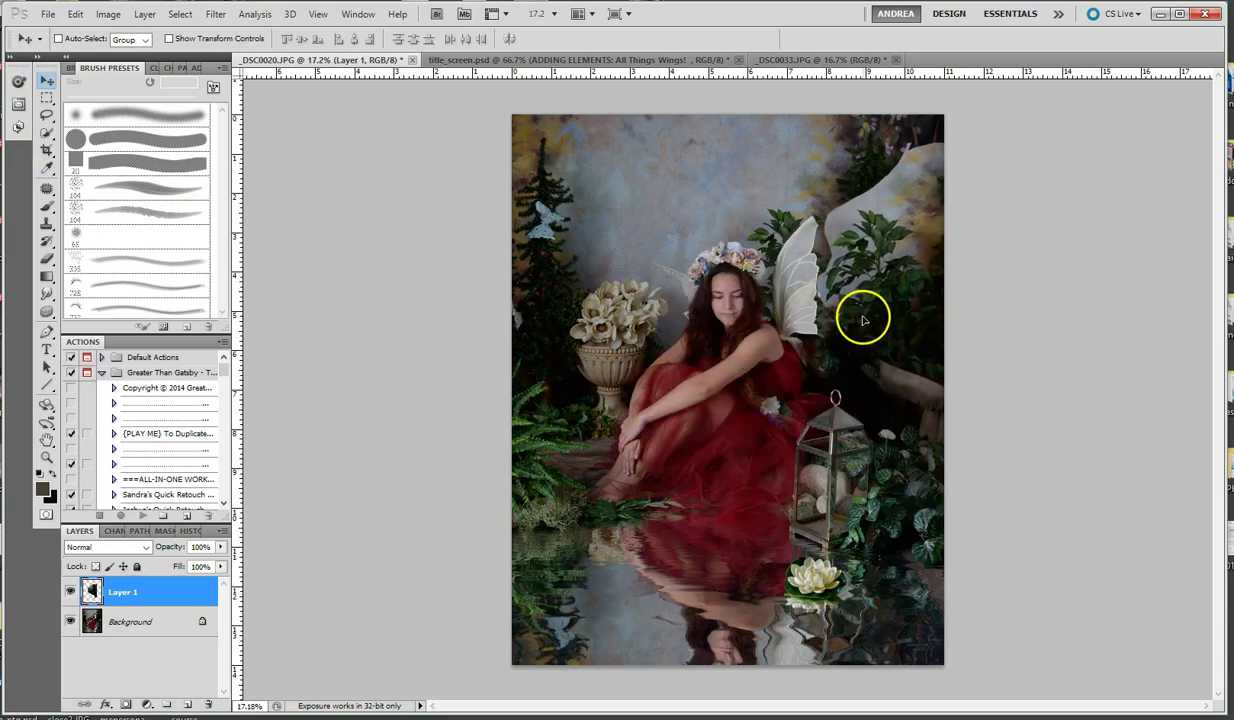
# Step: Scale the pasted foliage proportionally to about 85% and position it over the fairy's wing
pyautogui.hotkey('ctrl', 't')
pyautogui.moveTo(1046, 128); pyautogui.dragTo(1012, 190)
pyautogui.moveTo(926, 302); pyautogui.dragTo(882, 264)
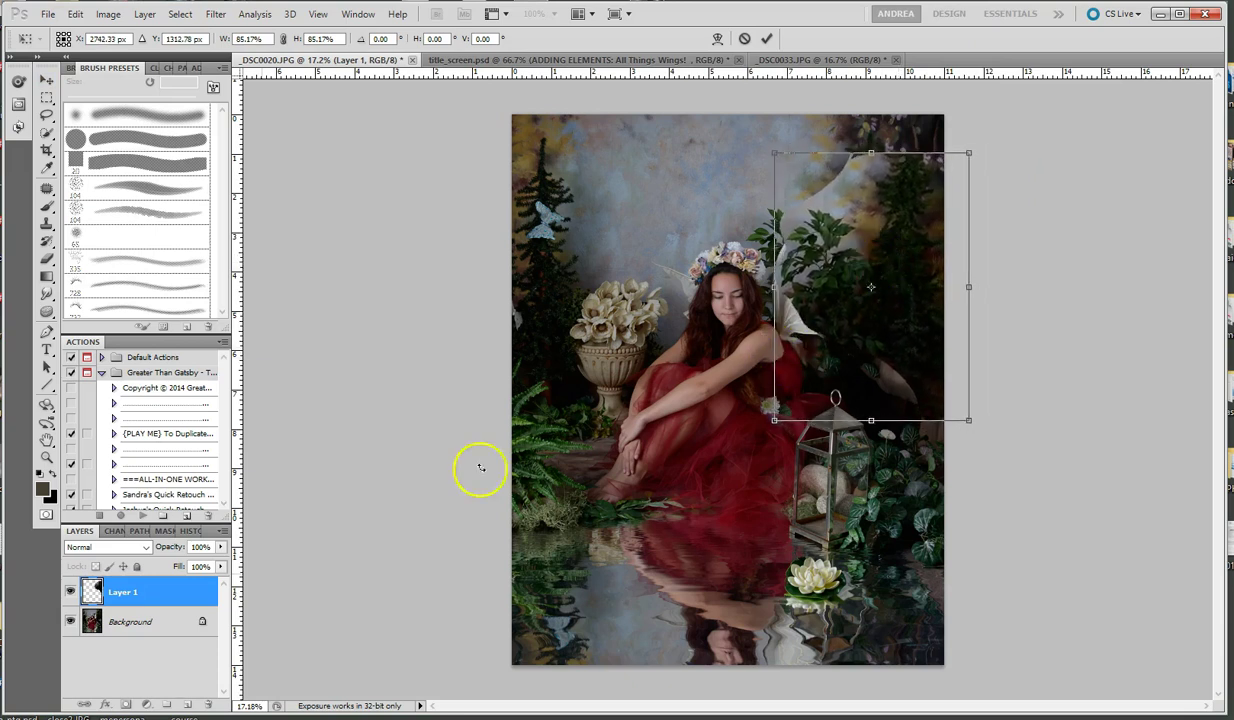
pyautogui.click(766, 38)
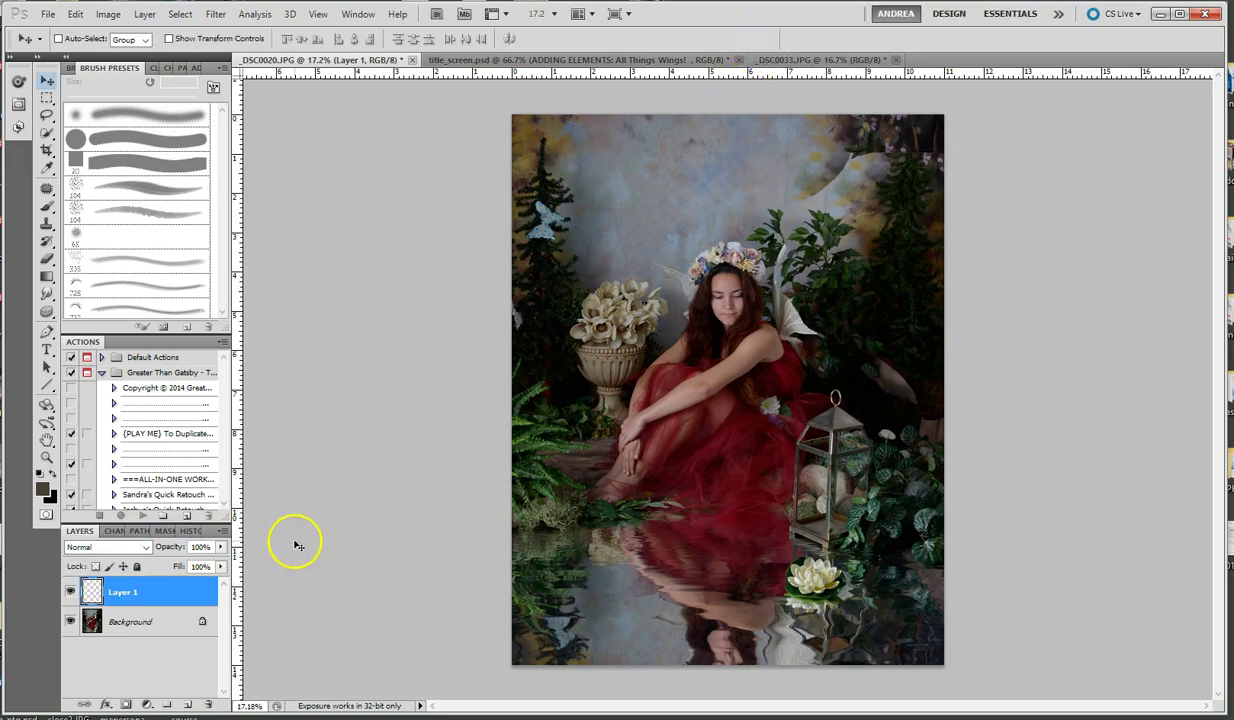
# Step: Lower Layer 1's opacity to 57% and move the foliage to line up its leaves with the original plant behind the wing
pyautogui.click(221, 549)
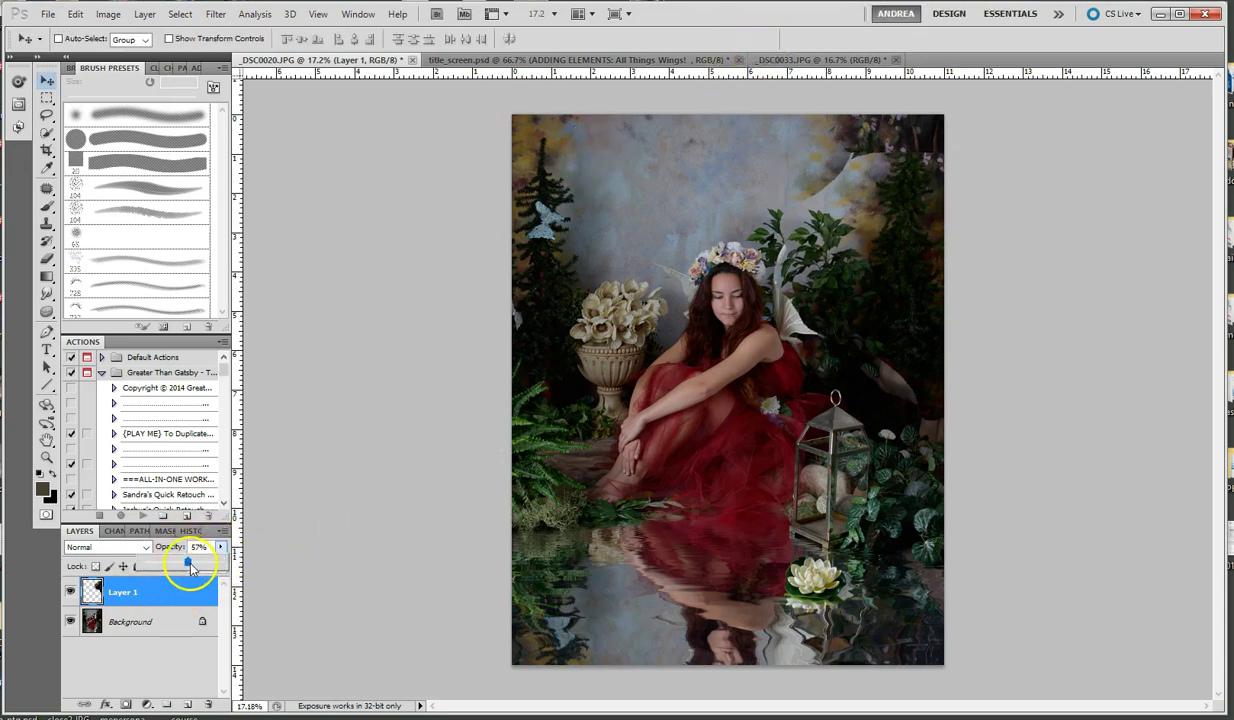
pyautogui.moveTo(191, 567); pyautogui.dragTo(188, 567)
pyautogui.click(832, 265)
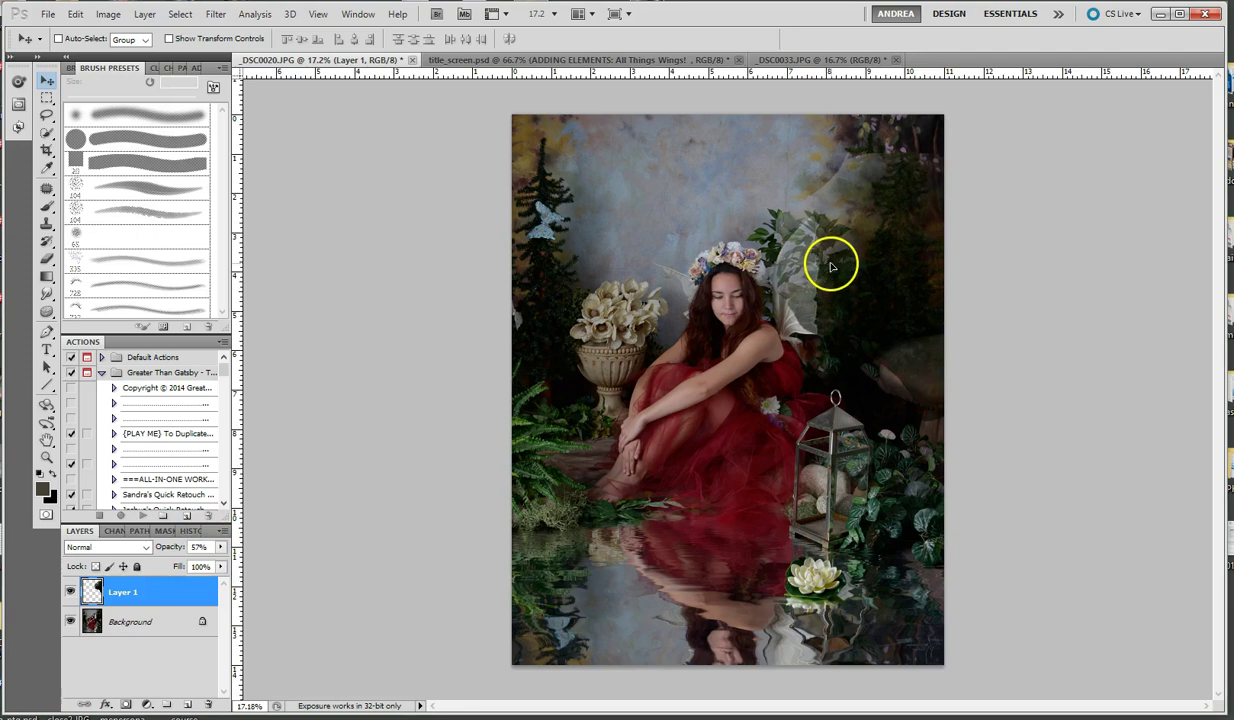
pyautogui.scroll(3, 827, 266)
pyautogui.scroll(4, 830, 268)
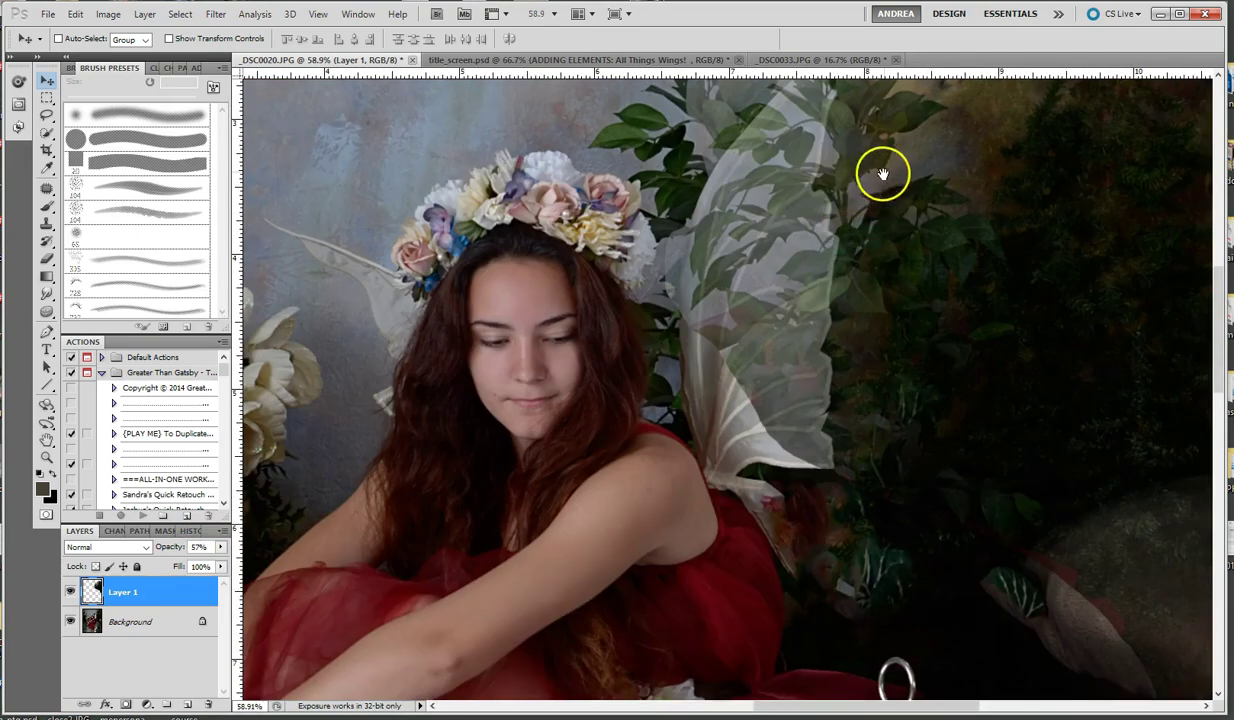
pyautogui.moveTo(918, 320); pyautogui.dragTo(787, 318)
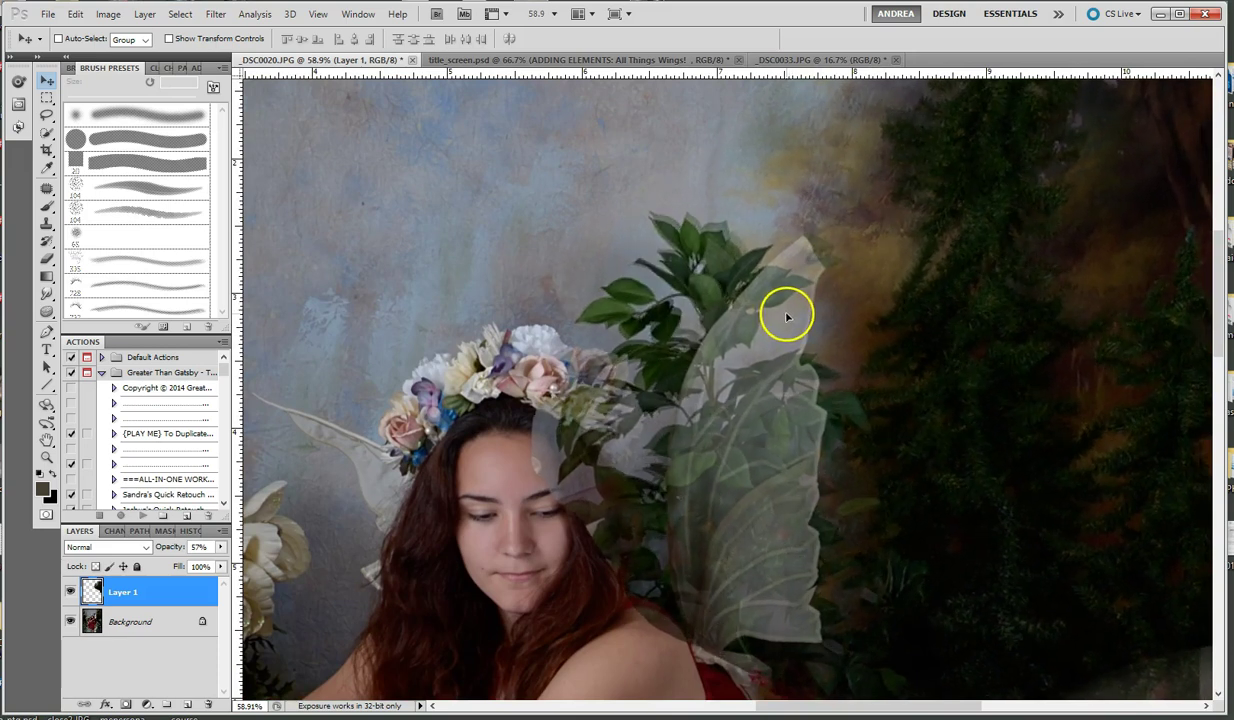
# Step: Enlarge the semi-transparent foliage layer slightly to 100.86% to match the original plant's size
pyautogui.scroll(-2, 1069, 336)
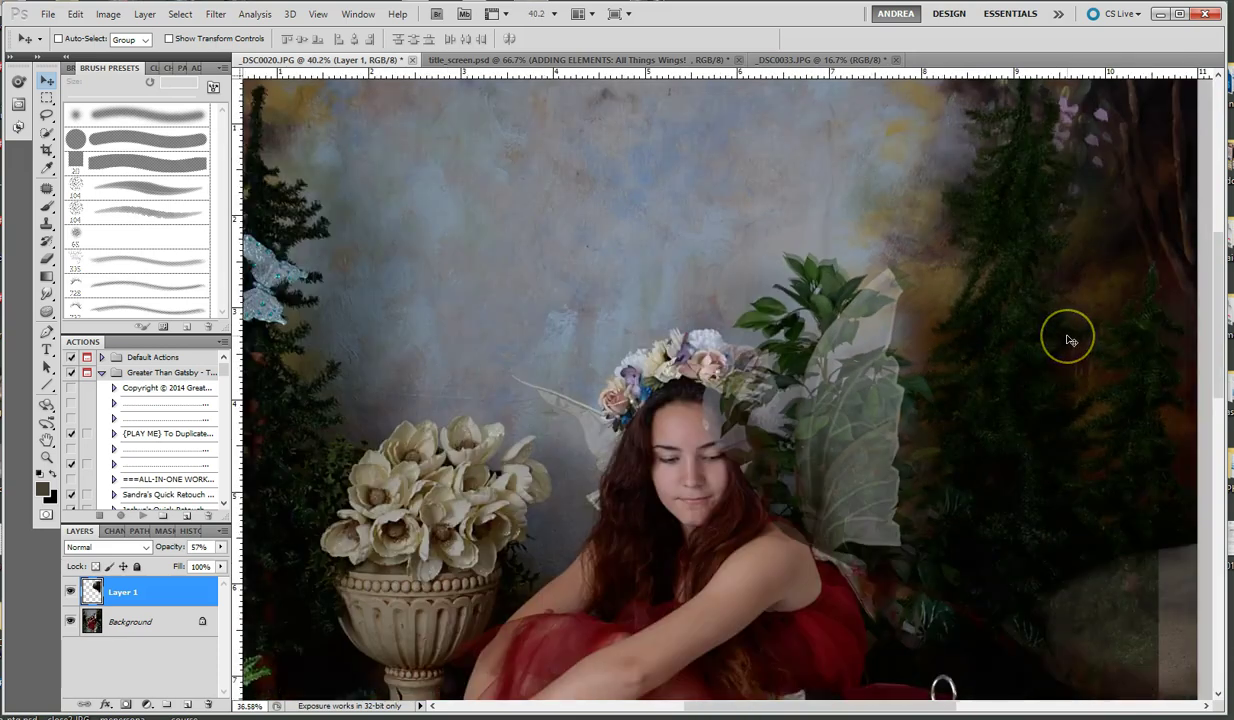
pyautogui.scroll(-1, 1069, 340)
pyautogui.hotkey('ctrl', 't')
pyautogui.click(1130, 190)
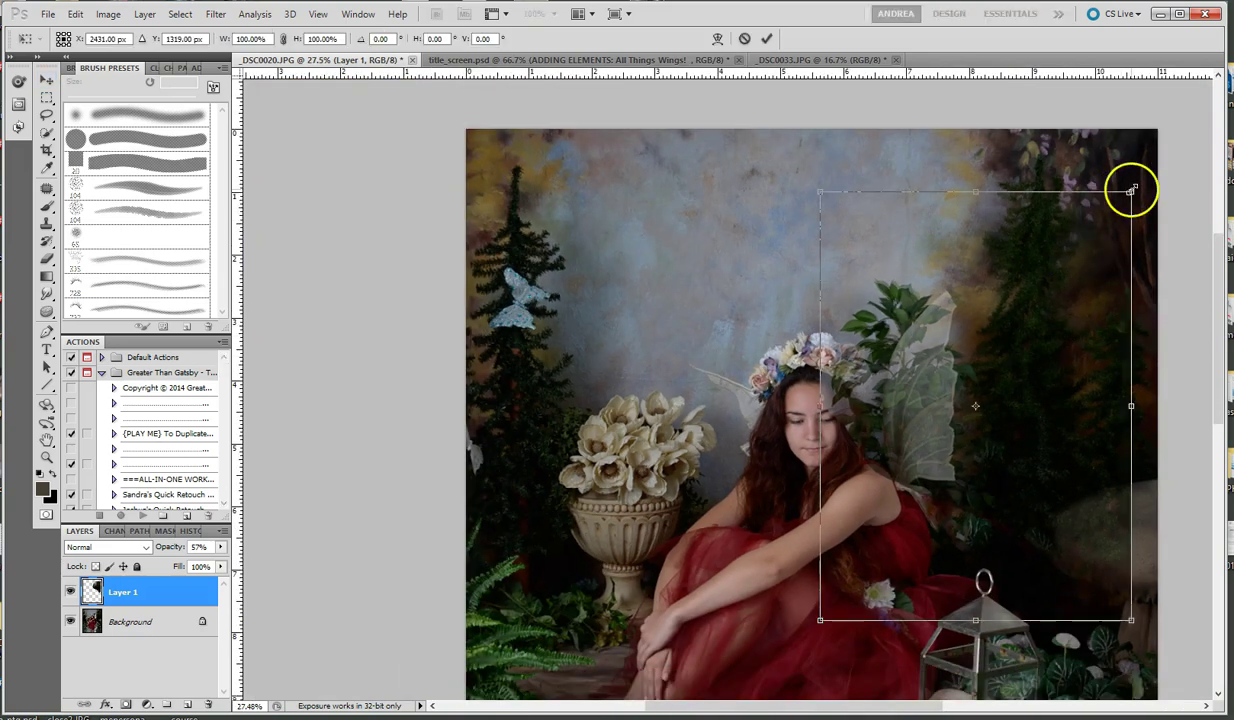
pyautogui.moveTo(1131, 190); pyautogui.dragTo(1136, 187)
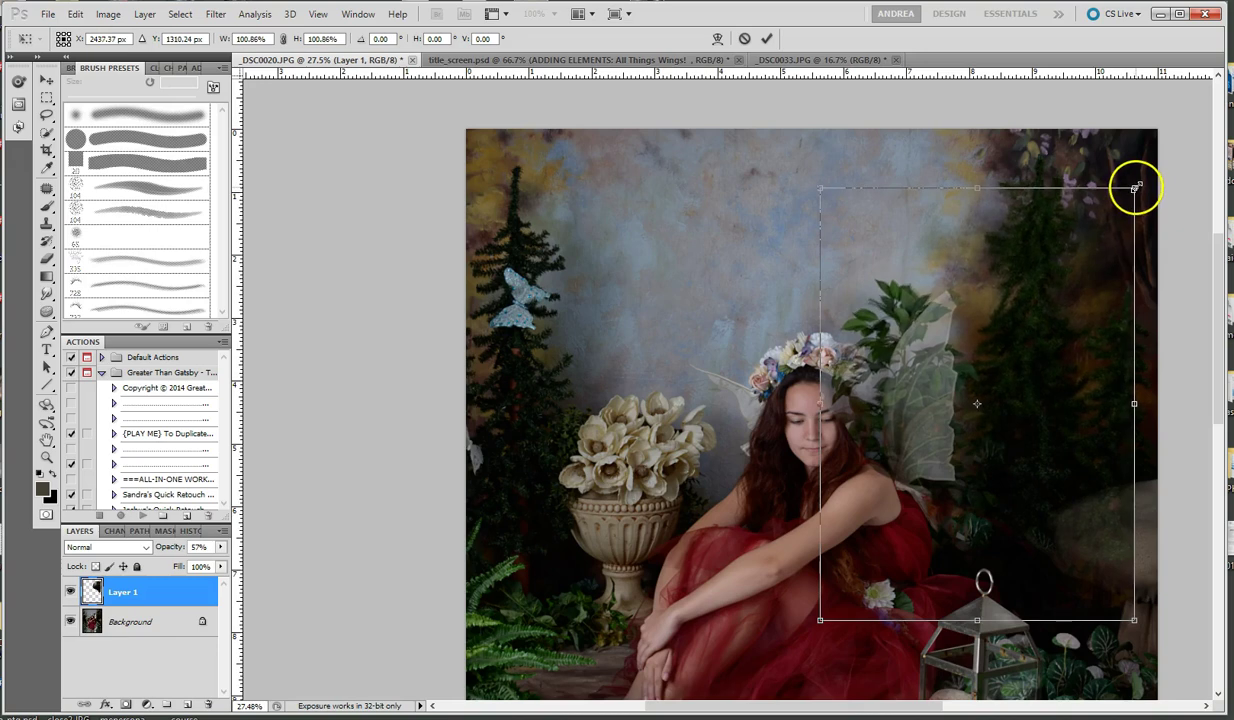
pyautogui.click(766, 38)
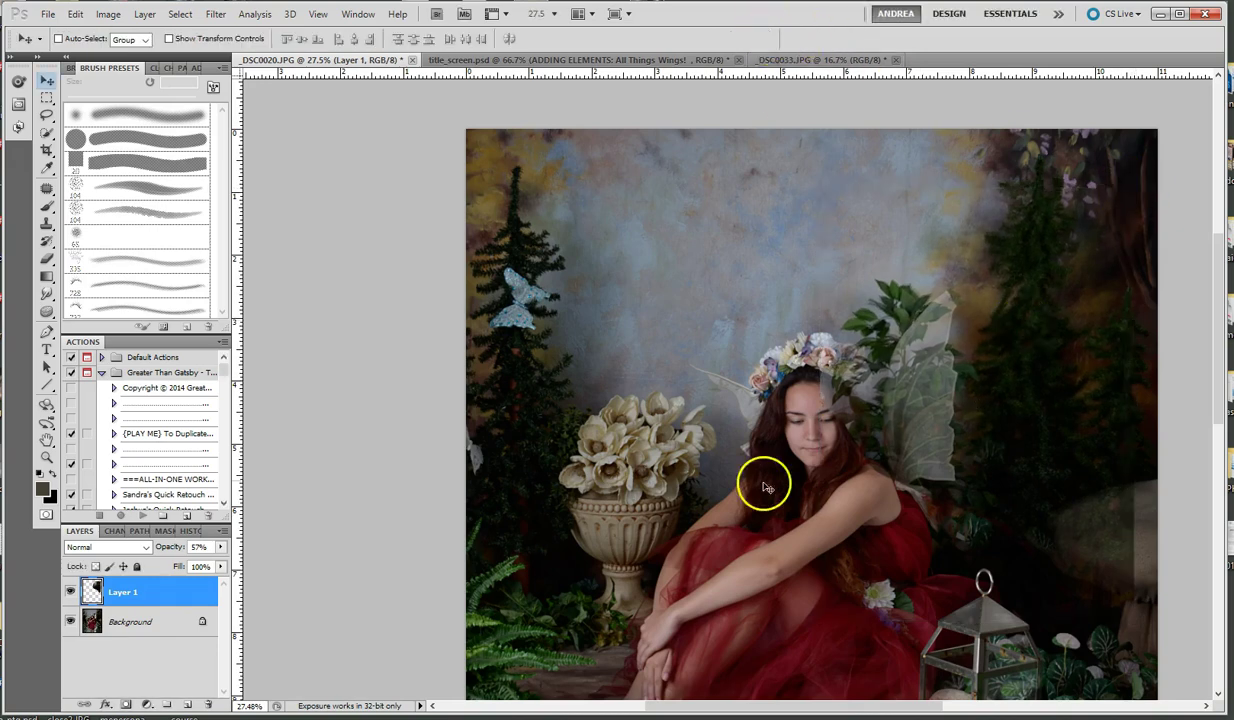
# Step: Nudge the foliage on Layer 1 to align with the original leaves, and restore the layer's opacity to 100%
pyautogui.scroll(5, 983, 402)
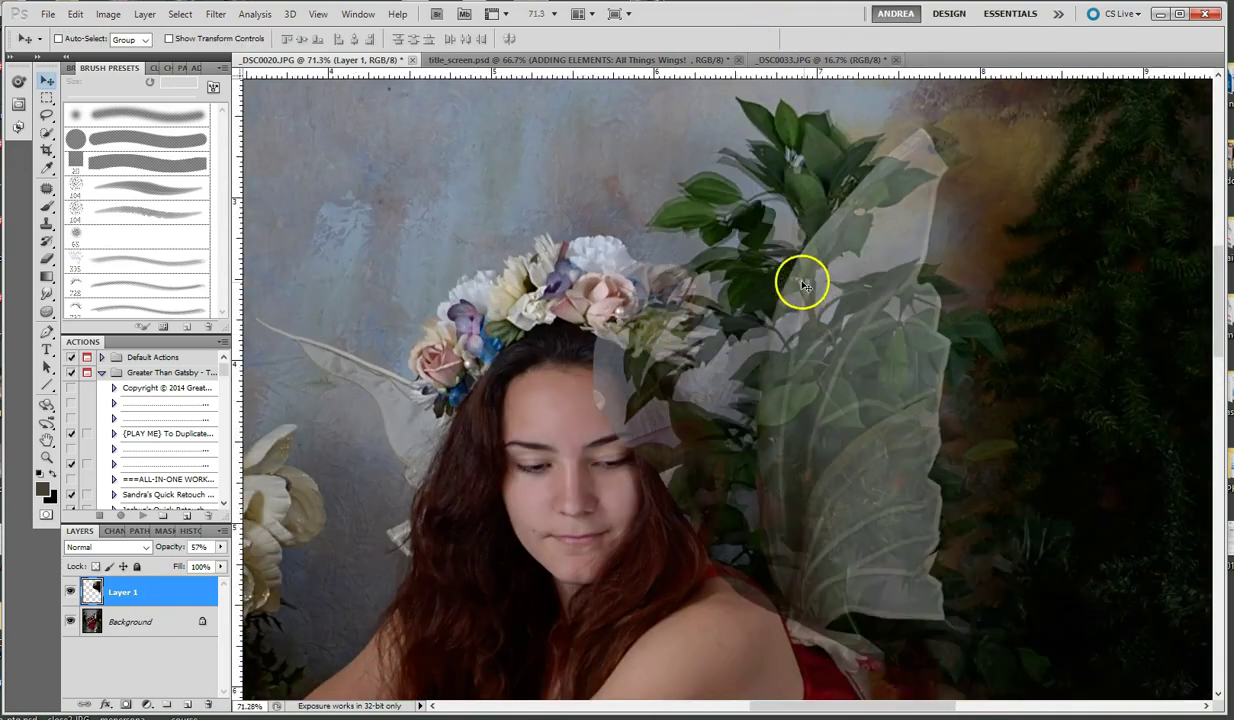
pyautogui.moveTo(777, 257); pyautogui.dragTo(780, 260)
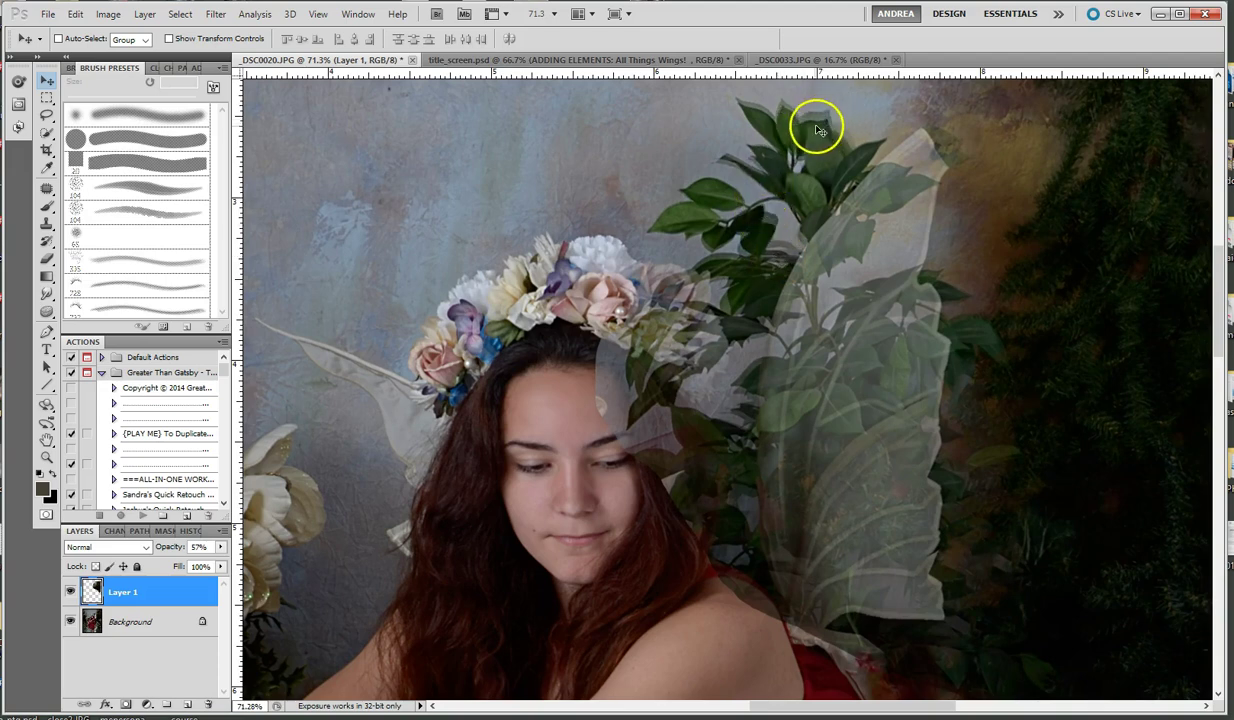
pyautogui.scroll(-5, 1007, 348)
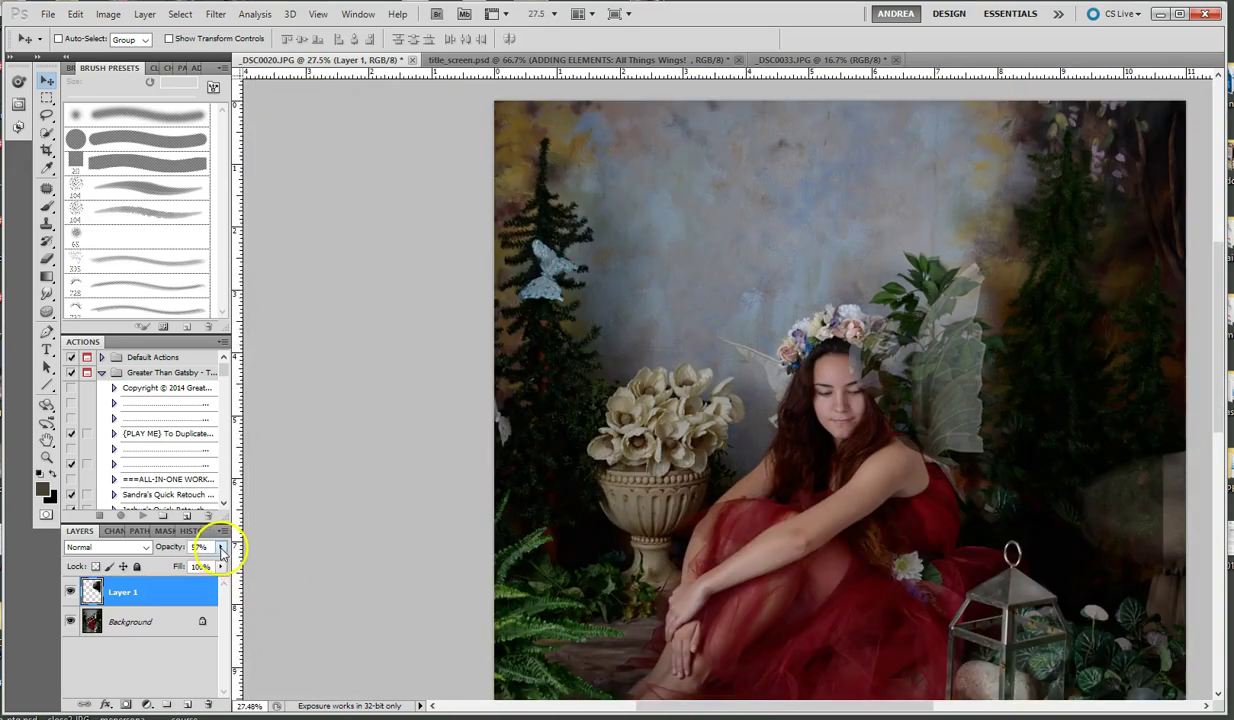
pyautogui.click(222, 548)
pyautogui.moveTo(222, 565); pyautogui.dragTo(240, 551)
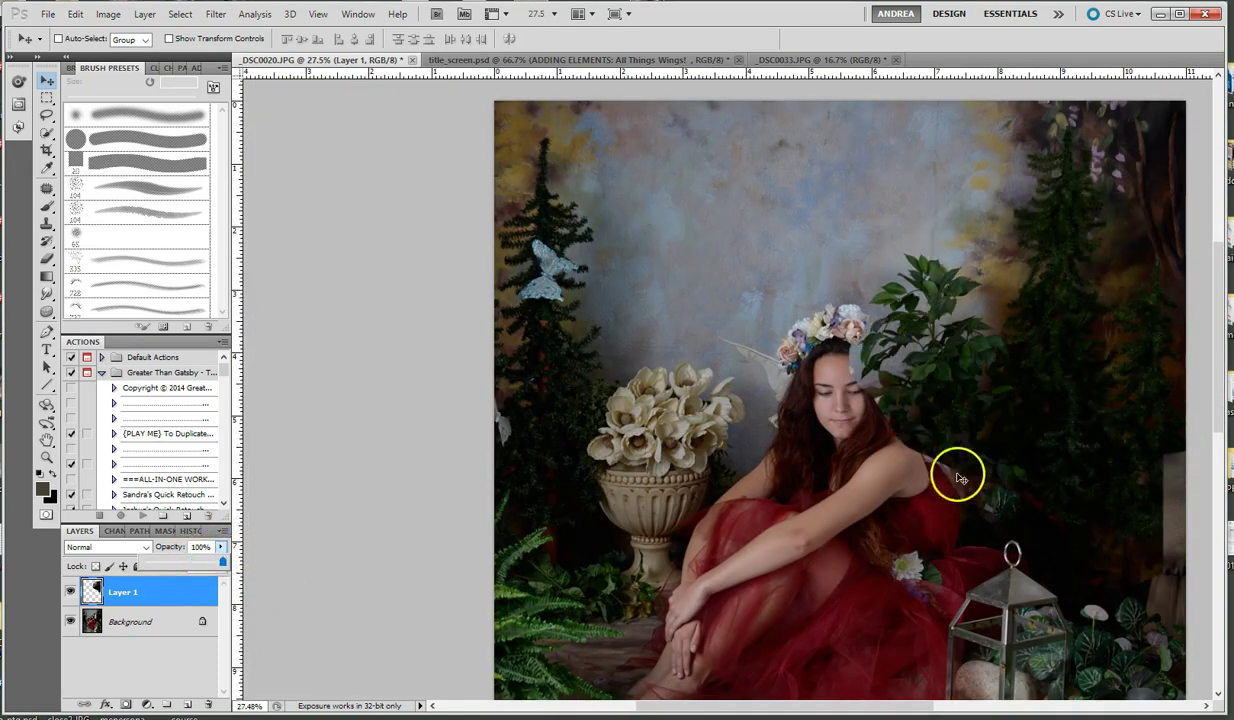
# Step: Add a layer mask to Layer 1 and paint it black with a 250 px brush to uncover the girl's crown, hair and shoulder
pyautogui.scroll(2, 1050, 363)
pyautogui.scroll(-3, 1050, 363)
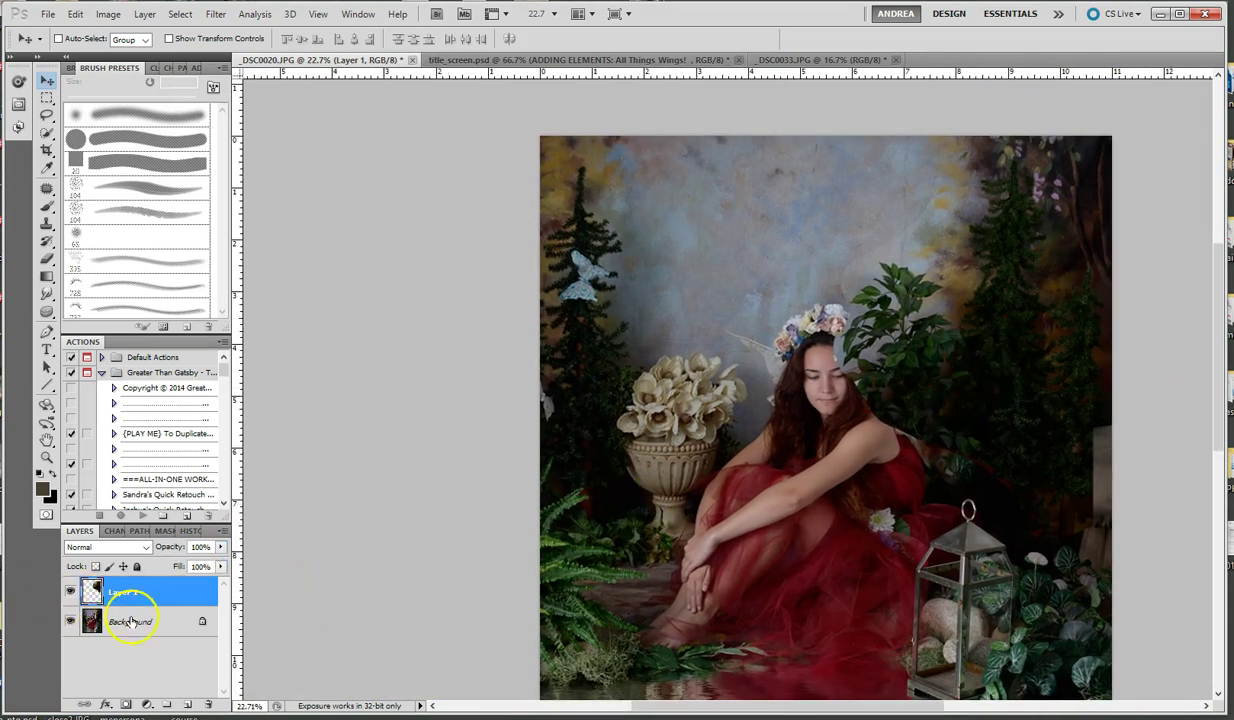
pyautogui.click(126, 706)
pyautogui.click(47, 205)
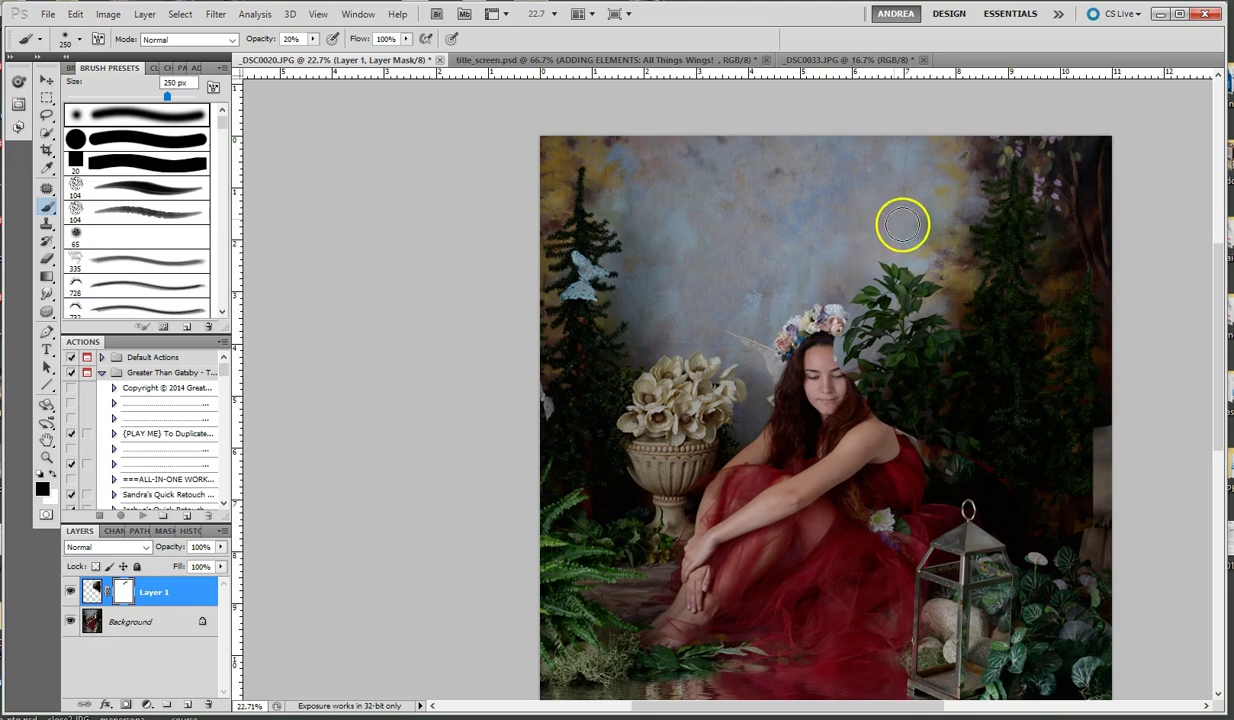
pyautogui.scroll(1, 939, 264)
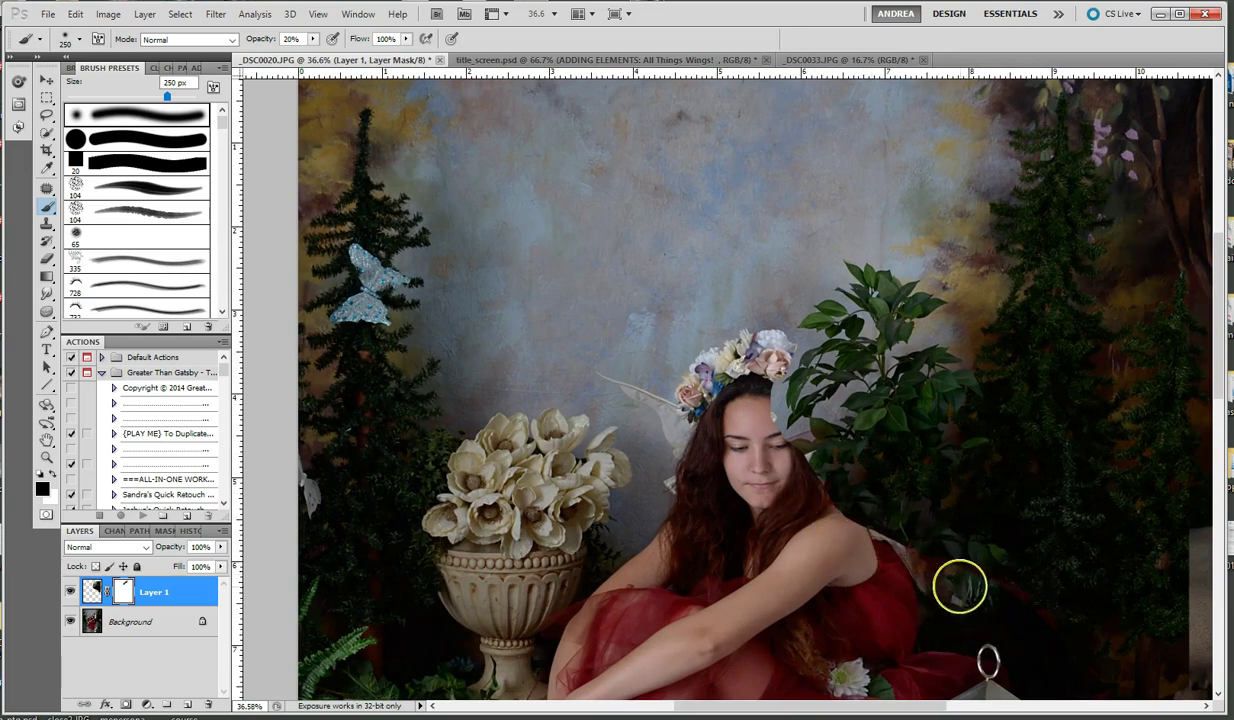
pyautogui.moveTo(1045, 614)
pyautogui.mouseDown()
pyautogui.moveTo(959, 569)
pyautogui.moveTo(988, 590)
pyautogui.moveTo(951, 575)
pyautogui.moveTo(978, 597)
pyautogui.moveTo(937, 562)
pyautogui.moveTo(831, 535)
pyautogui.moveTo(840, 505)
pyautogui.mouseUp()
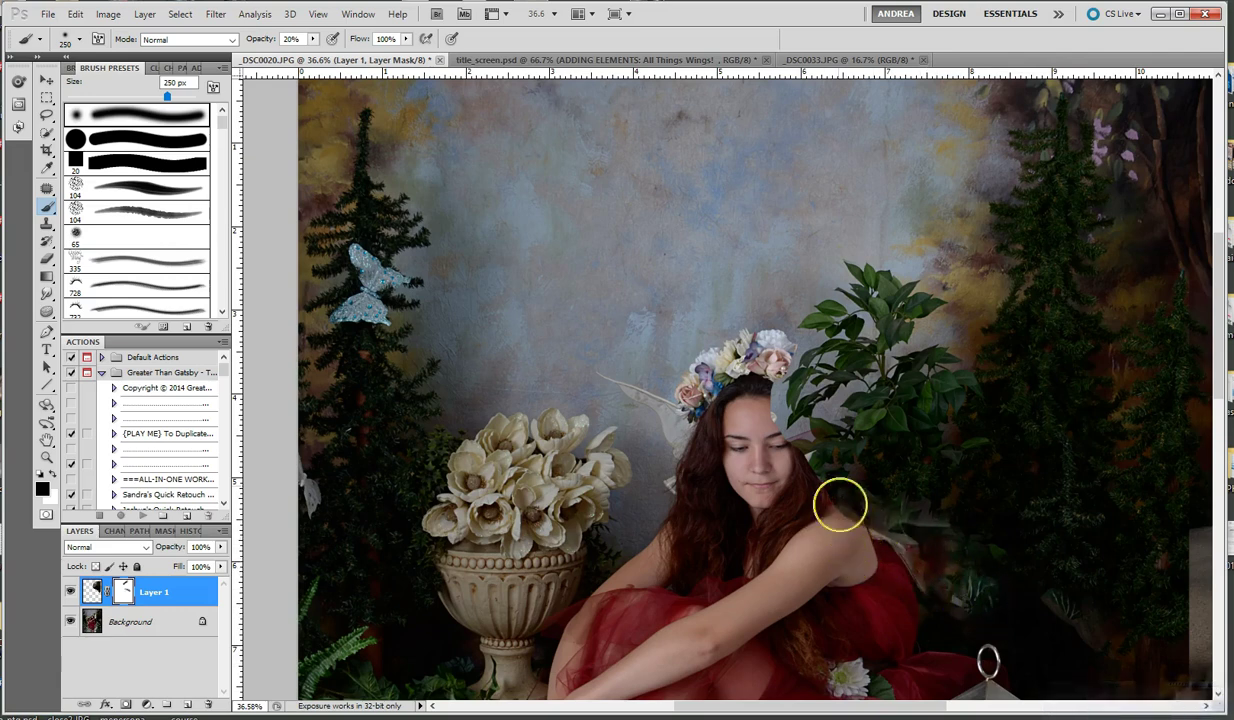
pyautogui.moveTo(853, 578)
pyautogui.mouseDown()
pyautogui.moveTo(861, 527)
pyautogui.moveTo(769, 431)
pyautogui.moveTo(793, 365)
pyautogui.moveTo(788, 408)
pyautogui.mouseUp()
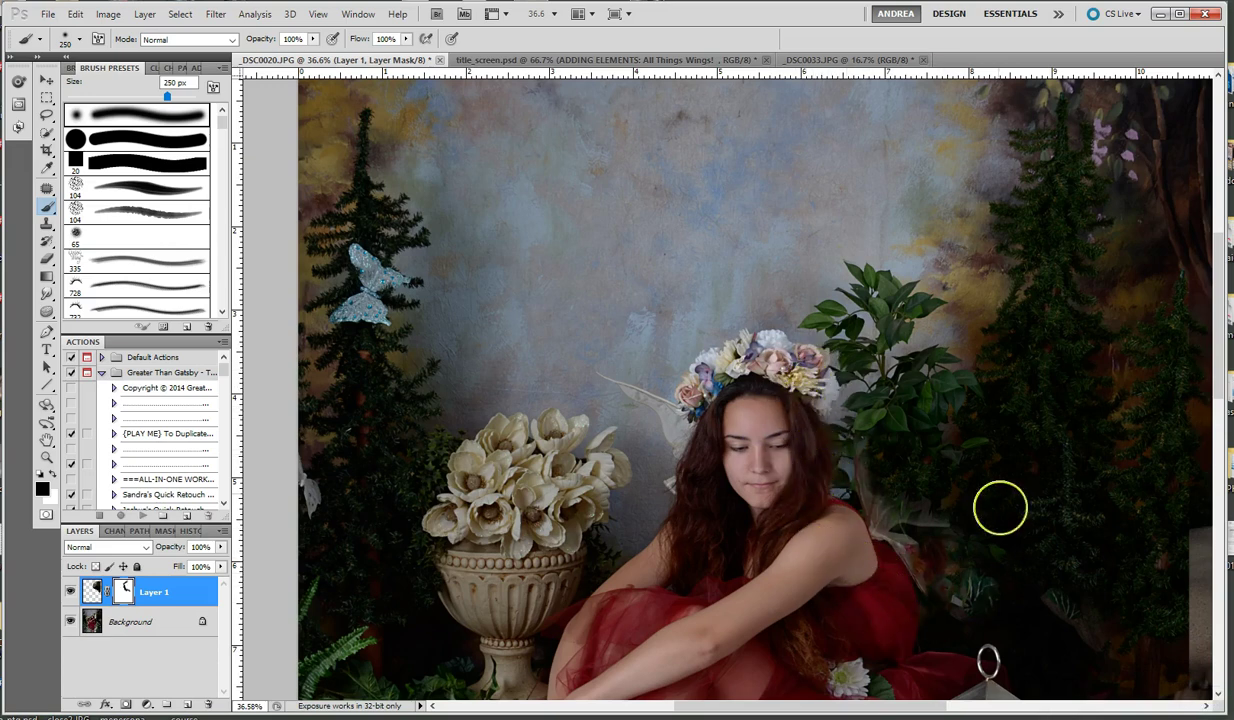
# Step: Paint white on the mask with a 100 px brush to hide the wing beside her hair and shoulder, and toggle Layer 1 to compare
pyautogui.press('[')
pyautogui.press('[')
pyautogui.press('[')
pyautogui.press('[')
pyautogui.press('[')
pyautogui.moveTo(868, 485)
pyautogui.mouseDown()
pyautogui.moveTo(884, 523)
pyautogui.moveTo(912, 537)
pyautogui.moveTo(915, 496)
pyautogui.moveTo(950, 532)
pyautogui.moveTo(947, 584)
pyautogui.moveTo(903, 547)
pyautogui.mouseUp()
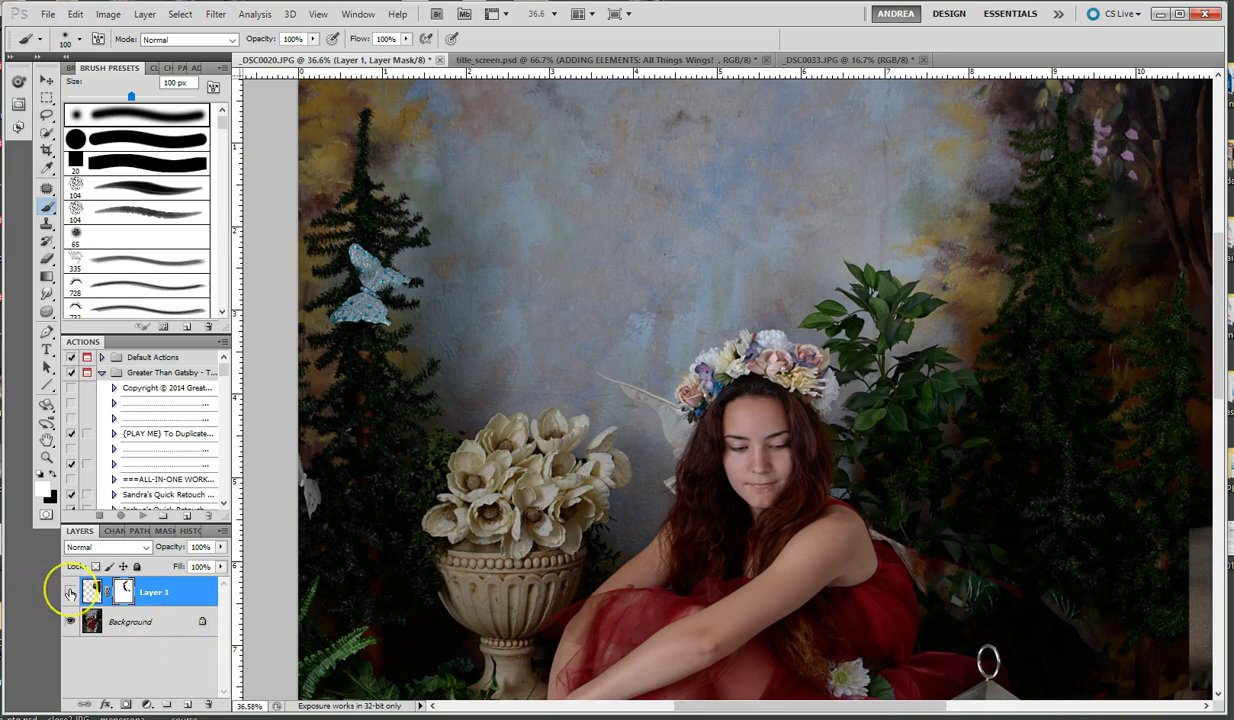
pyautogui.click(70, 594)
pyautogui.click(70, 594)
pyautogui.click(70, 594)
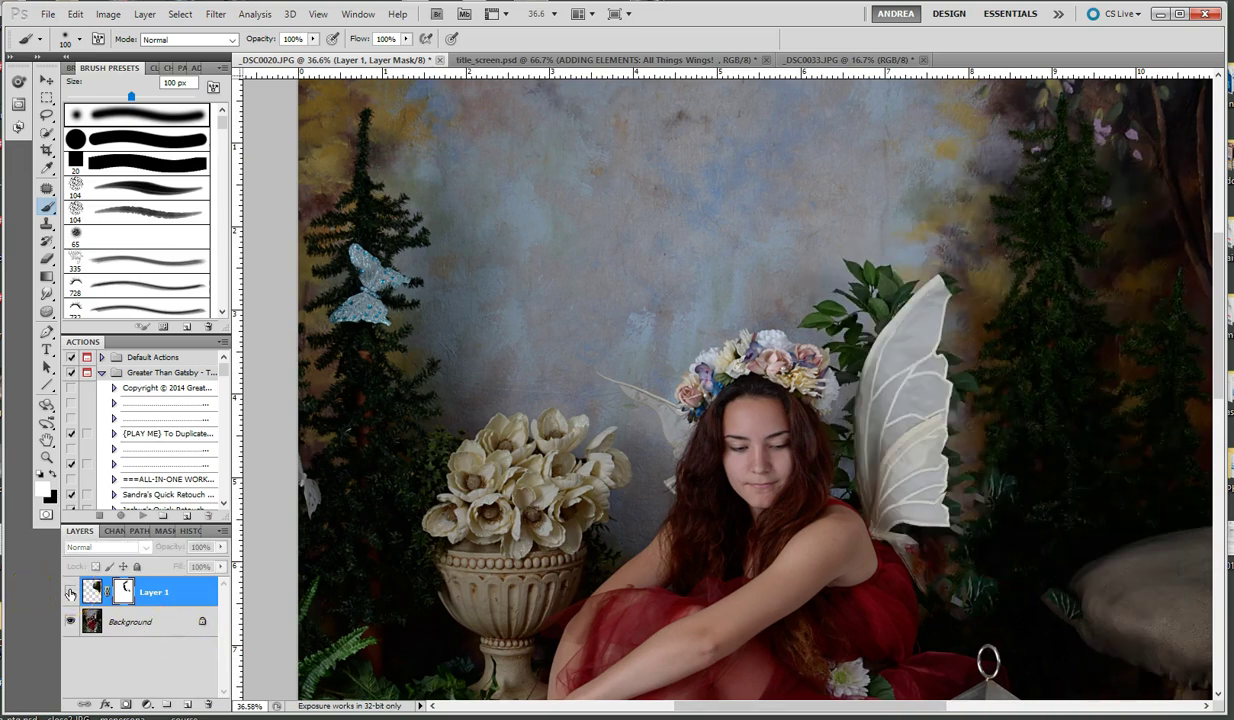
pyautogui.click(70, 594)
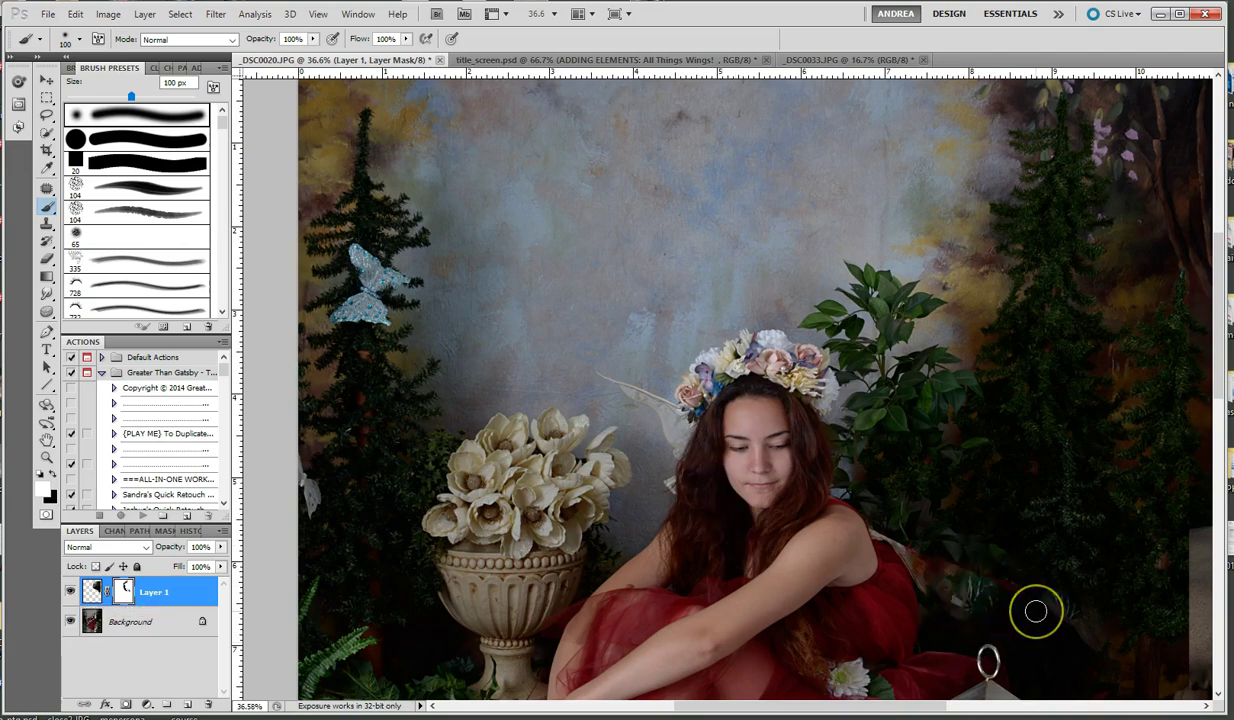
# Step: Refine Layer 1's mask along the shoulder, alternating black and white strokes at 100% opacity to cover the remaining wing base
pyautogui.scroll(-1, 1036, 611)
pyautogui.scroll(4, 1038, 611)
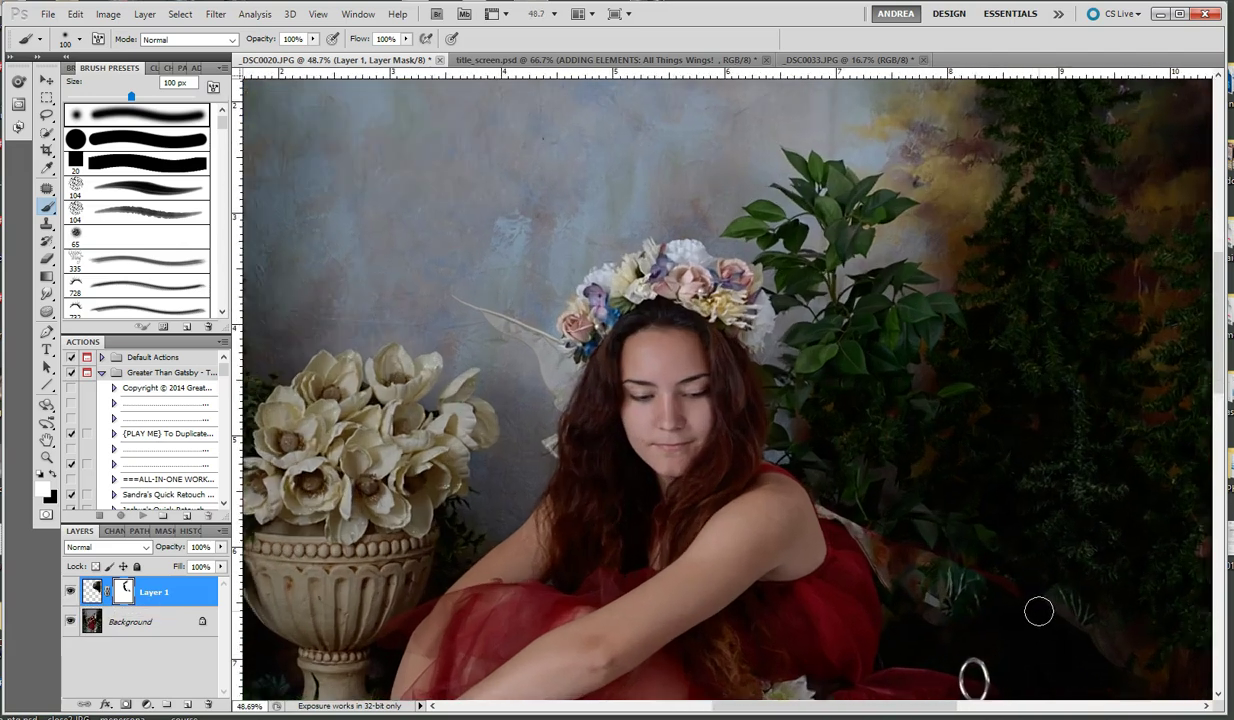
pyautogui.moveTo(1045, 629); pyautogui.dragTo(1011, 515)
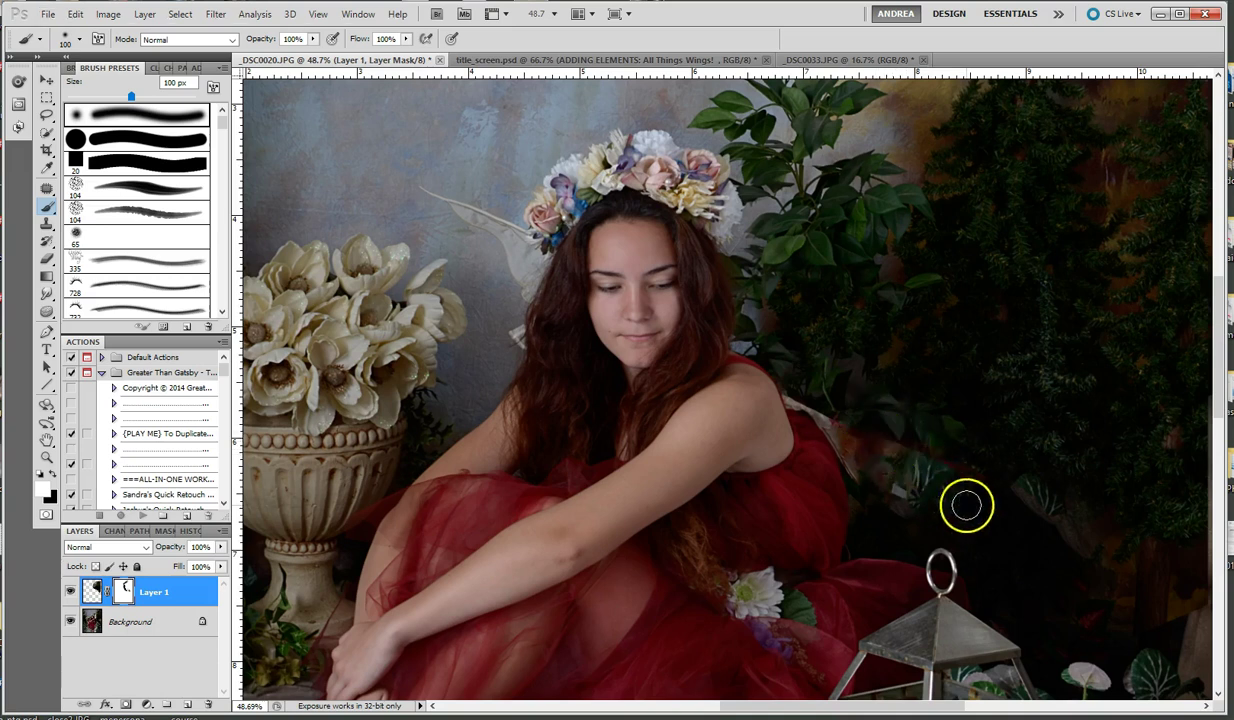
pyautogui.press('x')
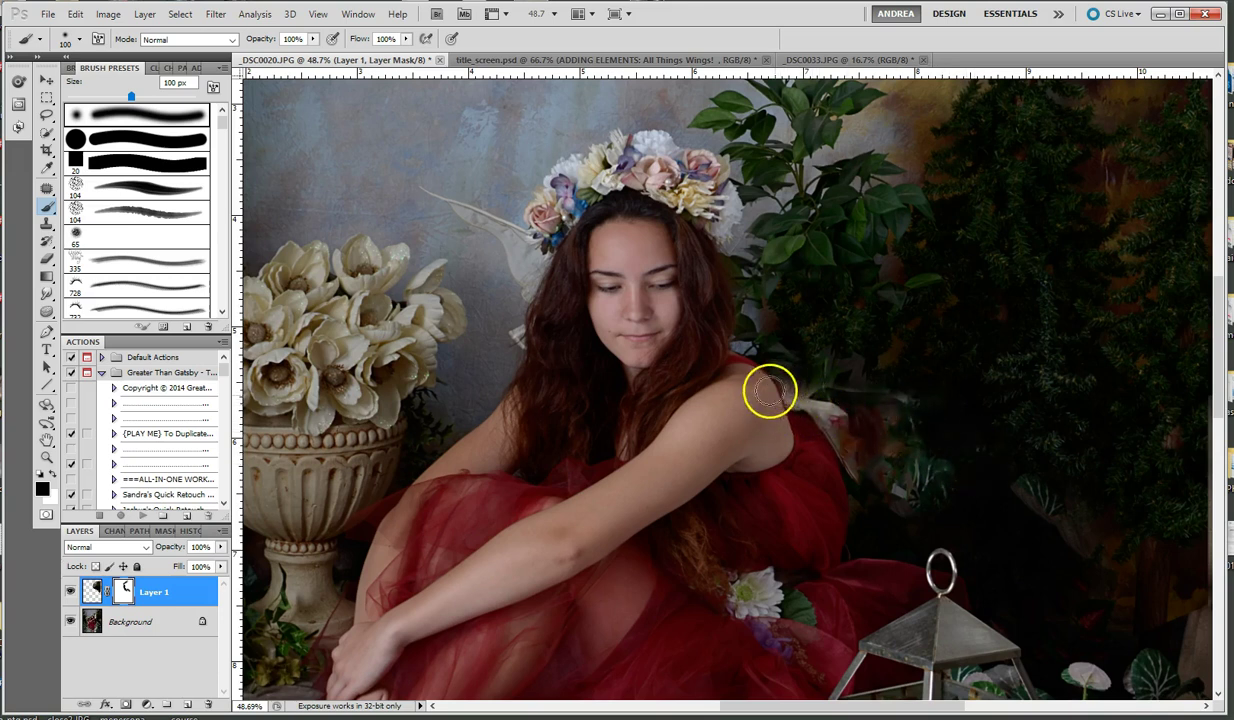
pyautogui.press('x')
pyautogui.moveTo(818, 403)
pyautogui.mouseDown()
pyautogui.moveTo(793, 394)
pyautogui.moveTo(846, 411)
pyautogui.mouseUp()
pyautogui.press('x')
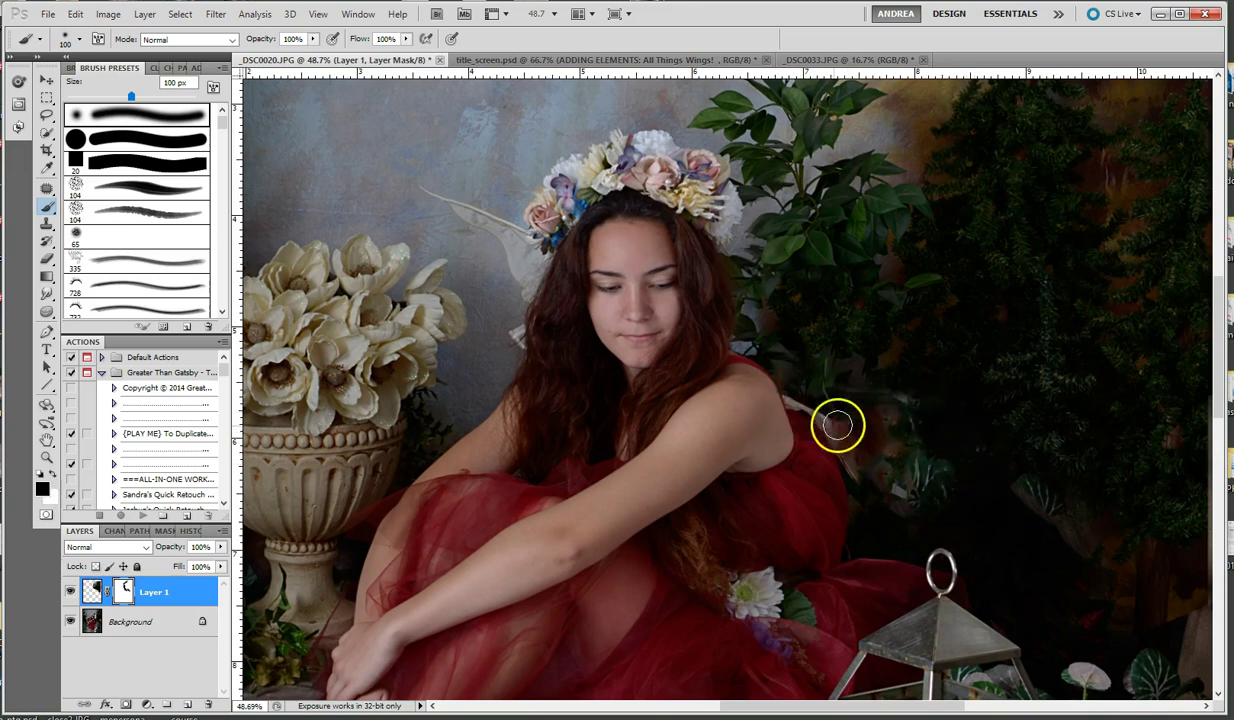
# Step: Blend the mask around the shoulder and lower plant leaves with black at 20% opacity, enlarging the brush to 200 px
pyautogui.press('2')
pyautogui.moveTo(817, 419)
pyautogui.mouseDown()
pyautogui.moveTo(786, 407)
pyautogui.moveTo(823, 427)
pyautogui.moveTo(827, 451)
pyautogui.moveTo(886, 504)
pyautogui.moveTo(938, 441)
pyautogui.moveTo(934, 304)
pyautogui.moveTo(858, 358)
pyautogui.moveTo(870, 325)
pyautogui.mouseUp()
pyautogui.press(']')
pyautogui.press(']')
pyautogui.press(']')
pyautogui.press(']')
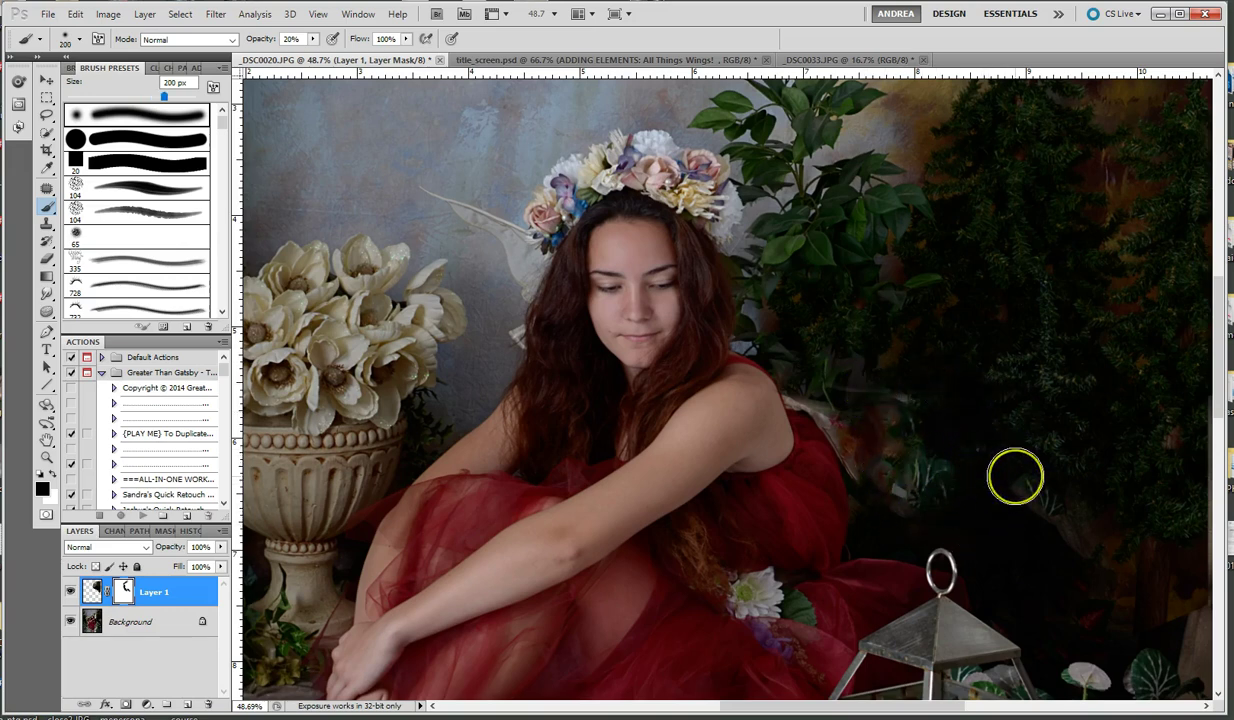
pyautogui.scroll(-3, 1015, 477)
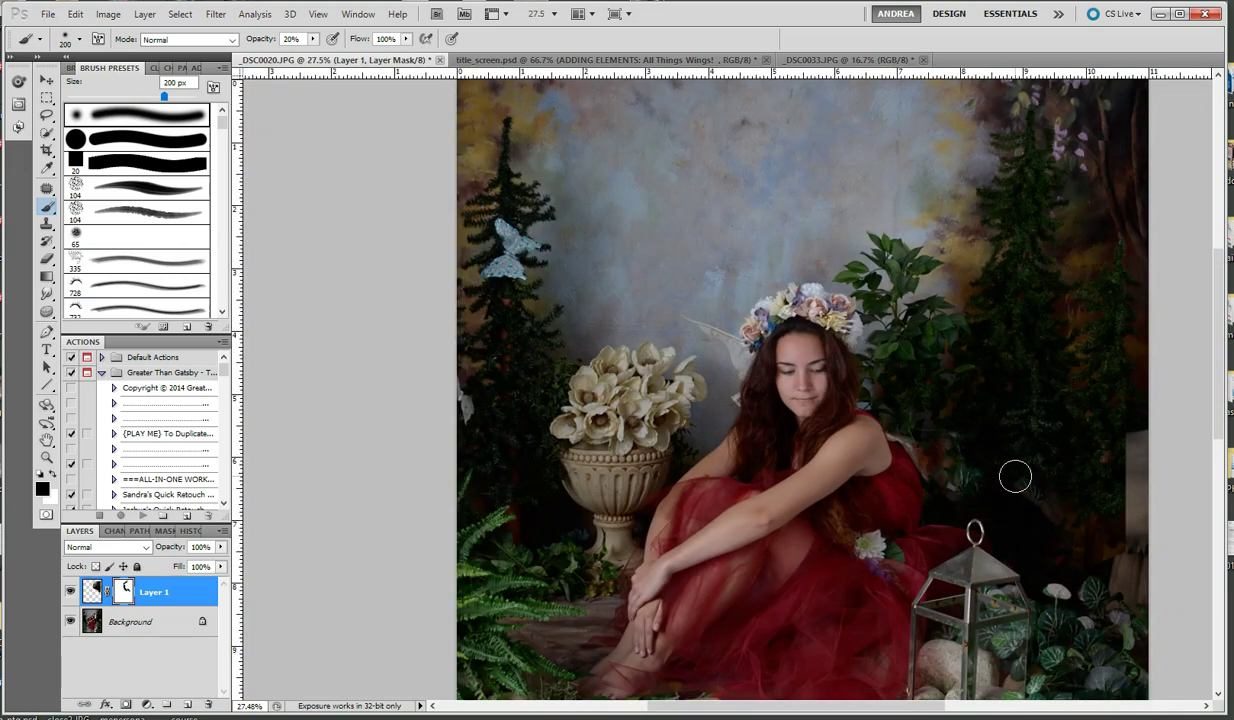
pyautogui.scroll(3, 1015, 477)
pyautogui.moveTo(795, 275); pyautogui.dragTo(803, 279)
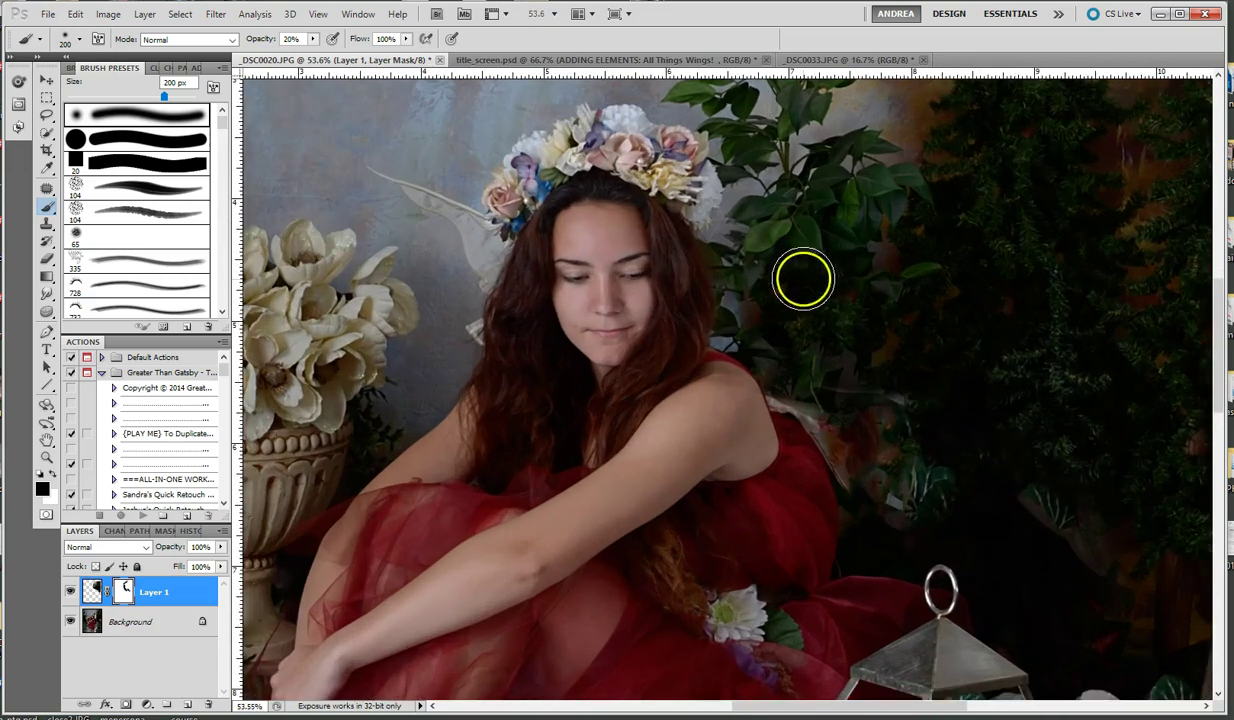
# Step: Add an empty layer above Layer 1 and set the Clone Stamp brush size to 100 px
pyautogui.scroll(4, 756, 311)
pyautogui.scroll(-3, 756, 311)
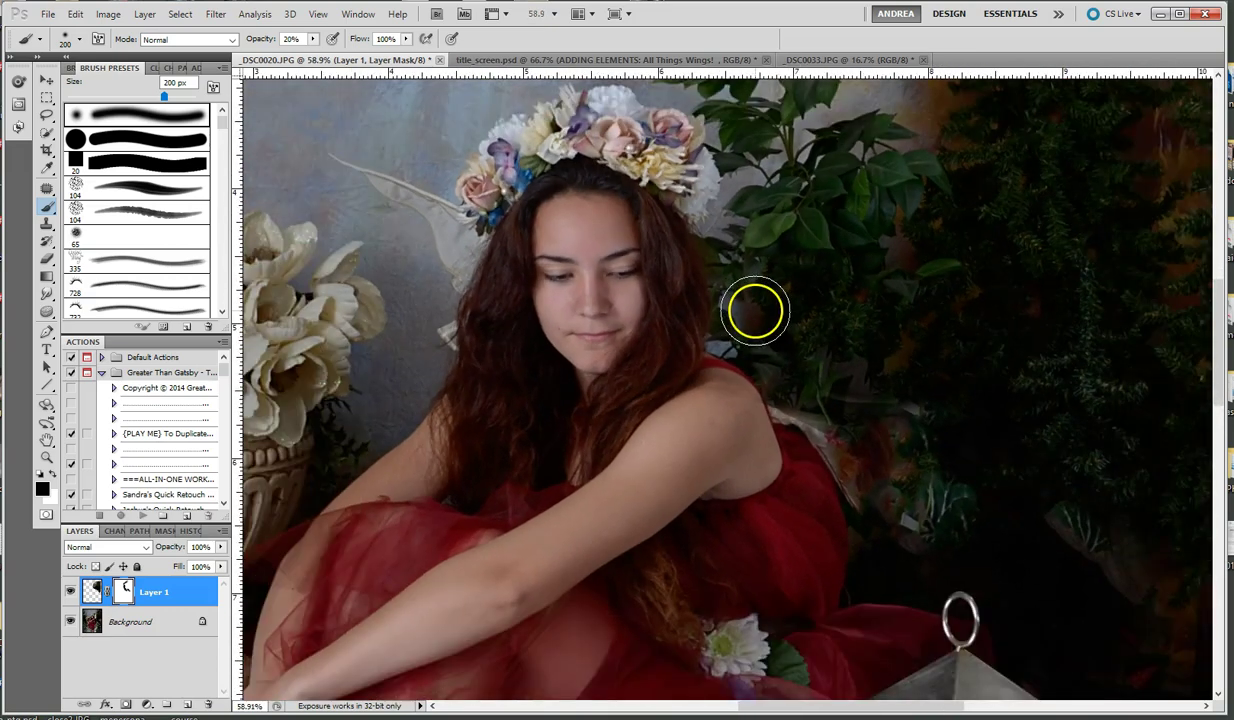
pyautogui.scroll(-2, 755, 313)
pyautogui.scroll(-1, 755, 313)
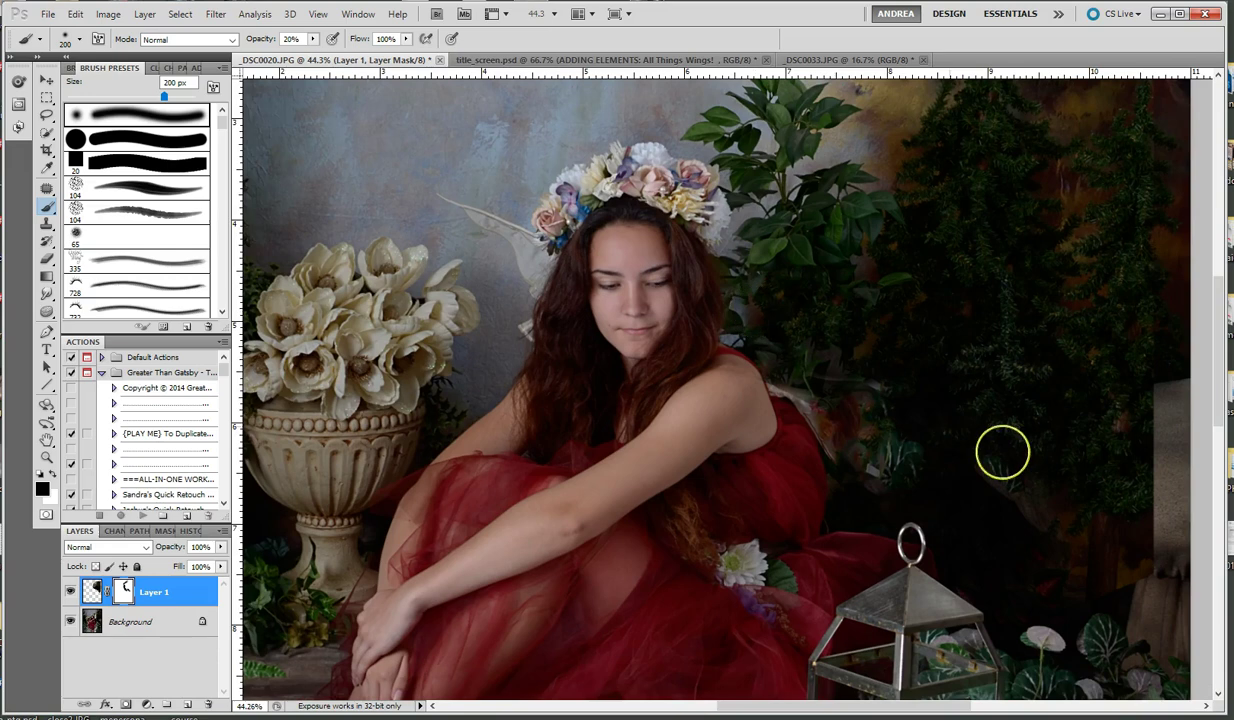
pyautogui.scroll(4, 897, 447)
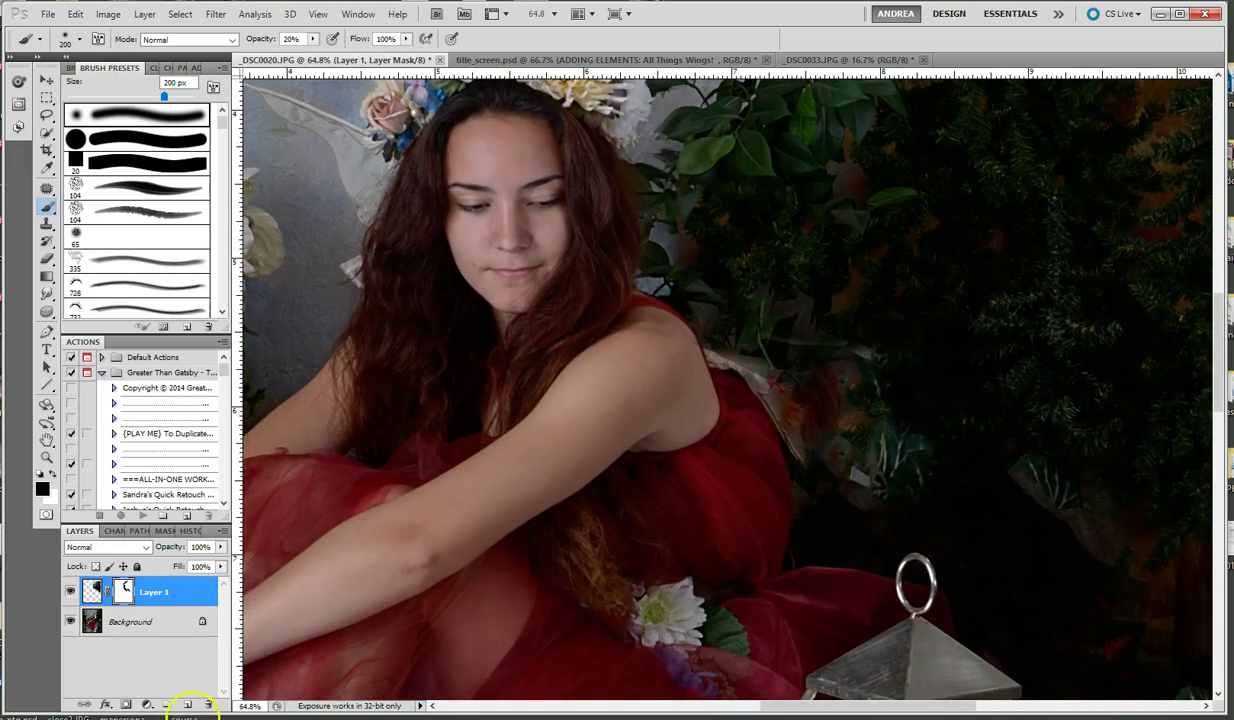
pyautogui.click(188, 706)
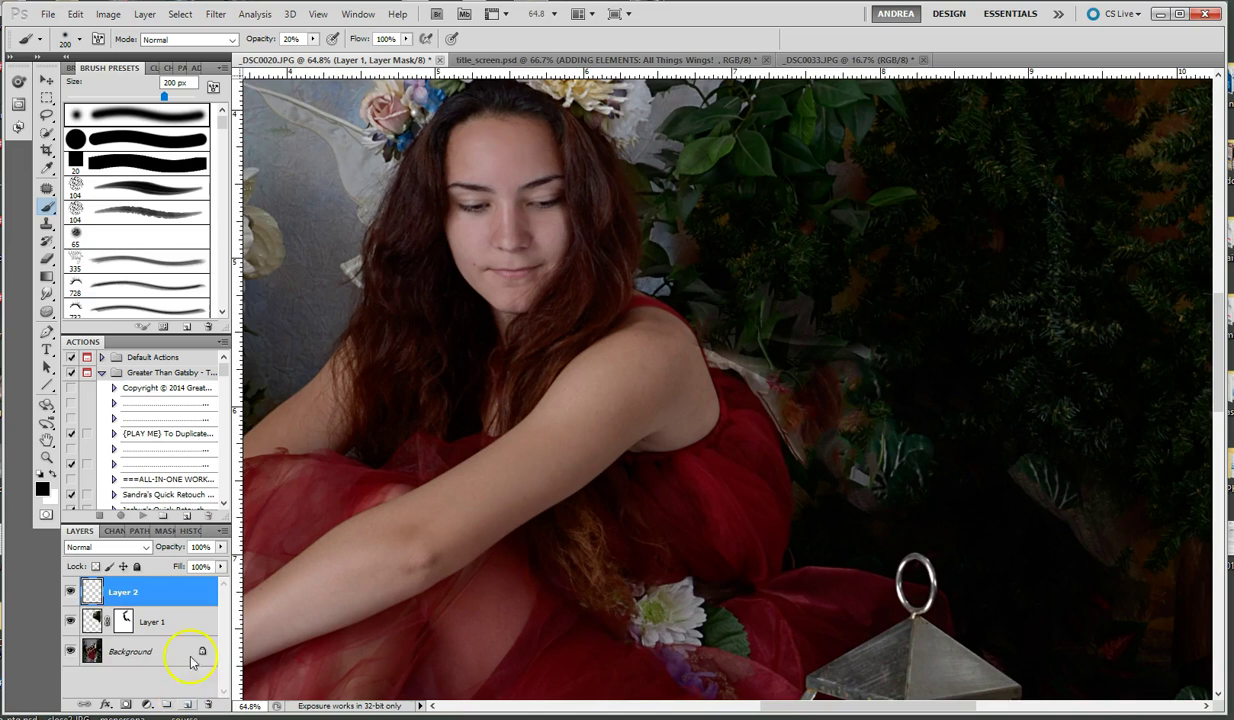
pyautogui.click(44, 224)
pyautogui.press(']')
pyautogui.press(']')
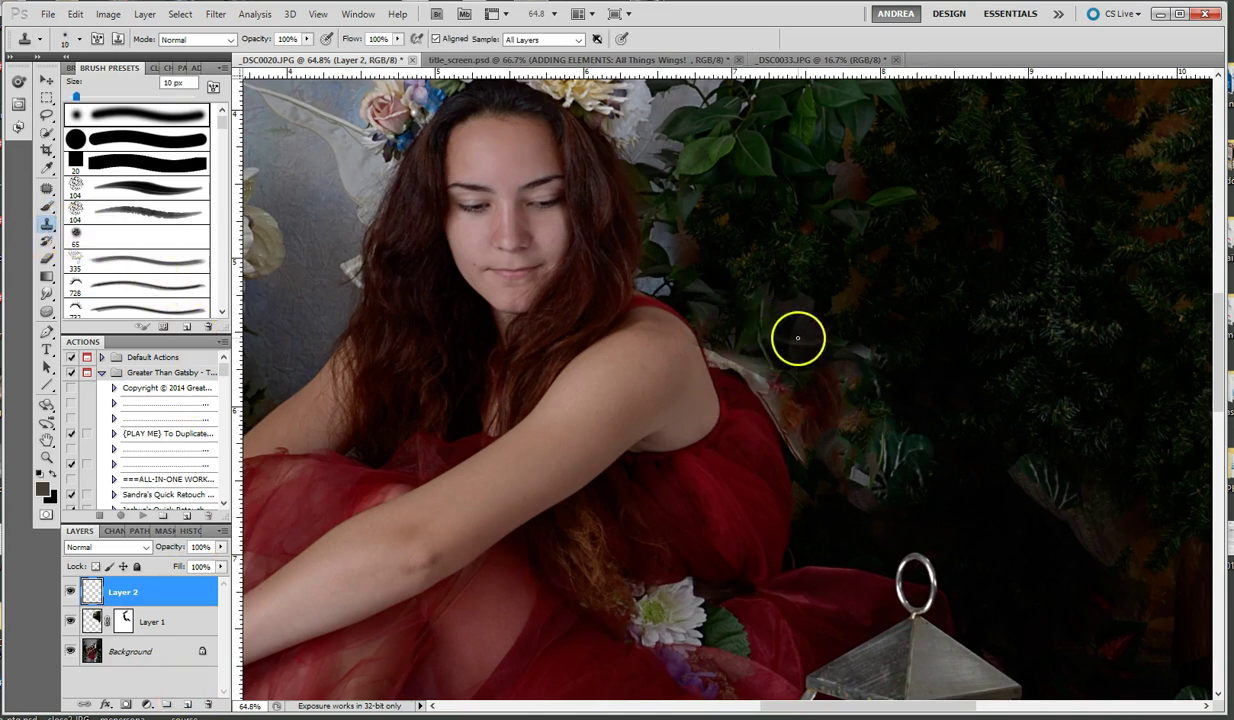
pyautogui.press(']')
pyautogui.press(']')
pyautogui.press(']')
pyautogui.press(']')
pyautogui.press(']')
pyautogui.press(']')
pyautogui.press(']')
pyautogui.press(']')
pyautogui.press(']')
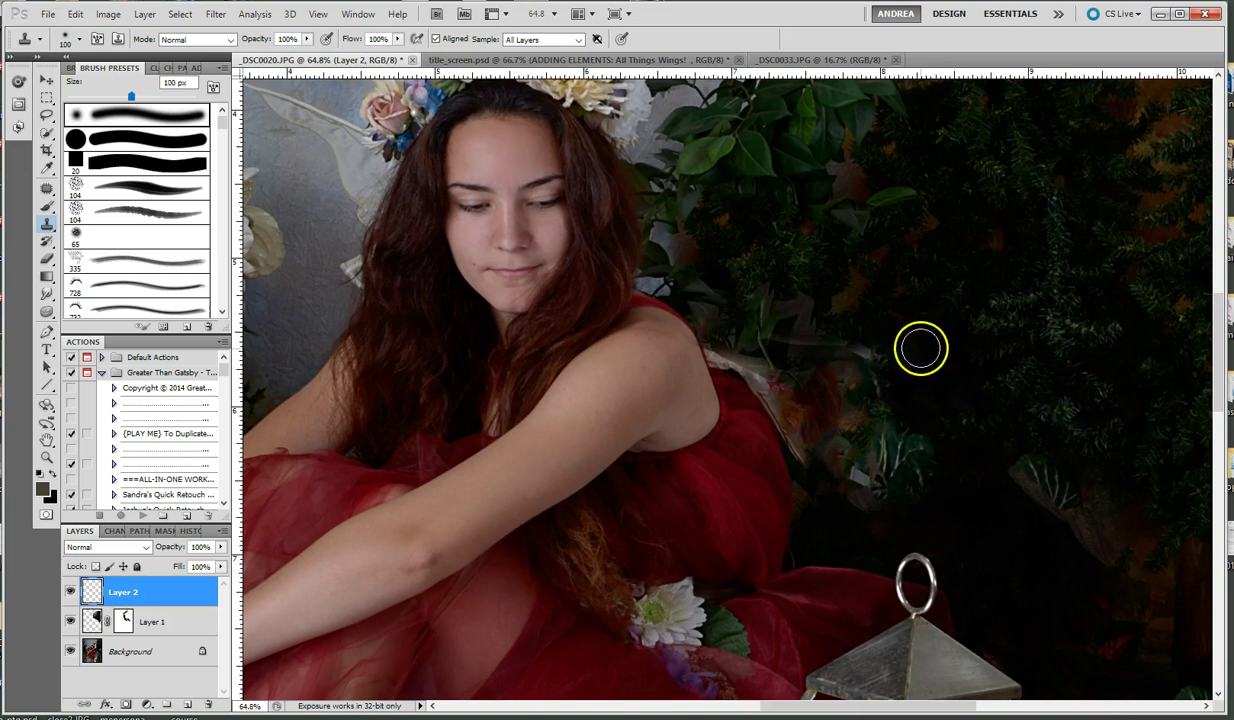
# Step: Clone dark foliage over the wing remnants and mismatched leaves behind her shoulder on Layer 2
pyautogui.keyDown('alt'); pyautogui.click(909, 341); pyautogui.keyUp('alt')
pyautogui.moveTo(866, 352); pyautogui.dragTo(873, 394)
pyautogui.keyDown('alt'); pyautogui.click(917, 397); pyautogui.keyUp('alt')
pyautogui.moveTo(893, 438)
pyautogui.mouseDown()
pyautogui.moveTo(923, 505)
pyautogui.moveTo(910, 491)
pyautogui.moveTo(862, 489)
pyautogui.moveTo(874, 473)
pyautogui.moveTo(912, 477)
pyautogui.moveTo(852, 465)
pyautogui.moveTo(851, 453)
pyautogui.moveTo(915, 476)
pyautogui.moveTo(923, 458)
pyautogui.moveTo(875, 344)
pyautogui.mouseUp()
pyautogui.keyDown('alt'); pyautogui.click(809, 310); pyautogui.keyUp('alt')
pyautogui.keyDown('alt'); pyautogui.click(762, 300); pyautogui.keyUp('alt')
pyautogui.moveTo(836, 406)
pyautogui.mouseDown()
pyautogui.moveTo(884, 425)
pyautogui.moveTo(899, 315)
pyautogui.moveTo(827, 244)
pyautogui.moveTo(804, 395)
pyautogui.moveTo(841, 432)
pyautogui.moveTo(888, 423)
pyautogui.moveTo(826, 448)
pyautogui.moveTo(806, 425)
pyautogui.moveTo(796, 325)
pyautogui.moveTo(754, 311)
pyautogui.moveTo(725, 348)
pyautogui.moveTo(793, 359)
pyautogui.moveTo(812, 402)
pyautogui.moveTo(888, 385)
pyautogui.moveTo(904, 311)
pyautogui.moveTo(863, 370)
pyautogui.moveTo(812, 361)
pyautogui.moveTo(818, 390)
pyautogui.moveTo(894, 430)
pyautogui.moveTo(860, 461)
pyautogui.moveTo(910, 474)
pyautogui.mouseUp()
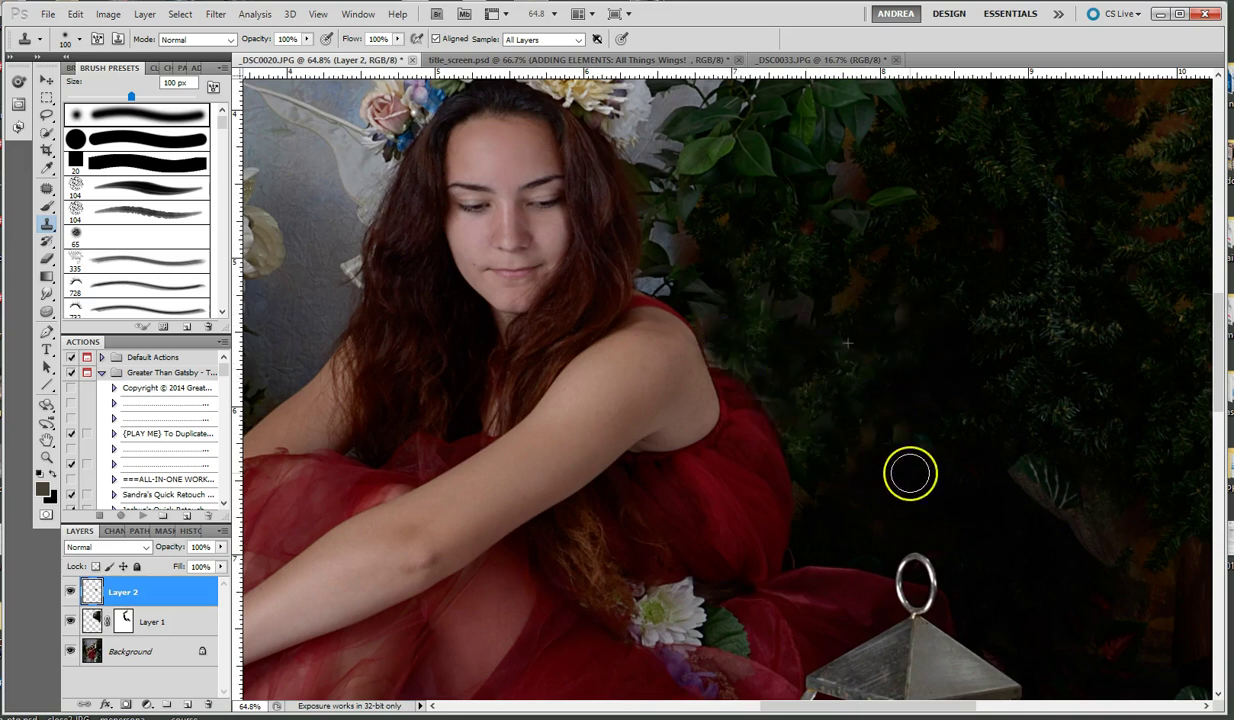
# Step: Paint black at 100% opacity with a 200 px brush on Layer 1's mask to bring back the large mushroom
pyautogui.scroll(-4, 910, 473)
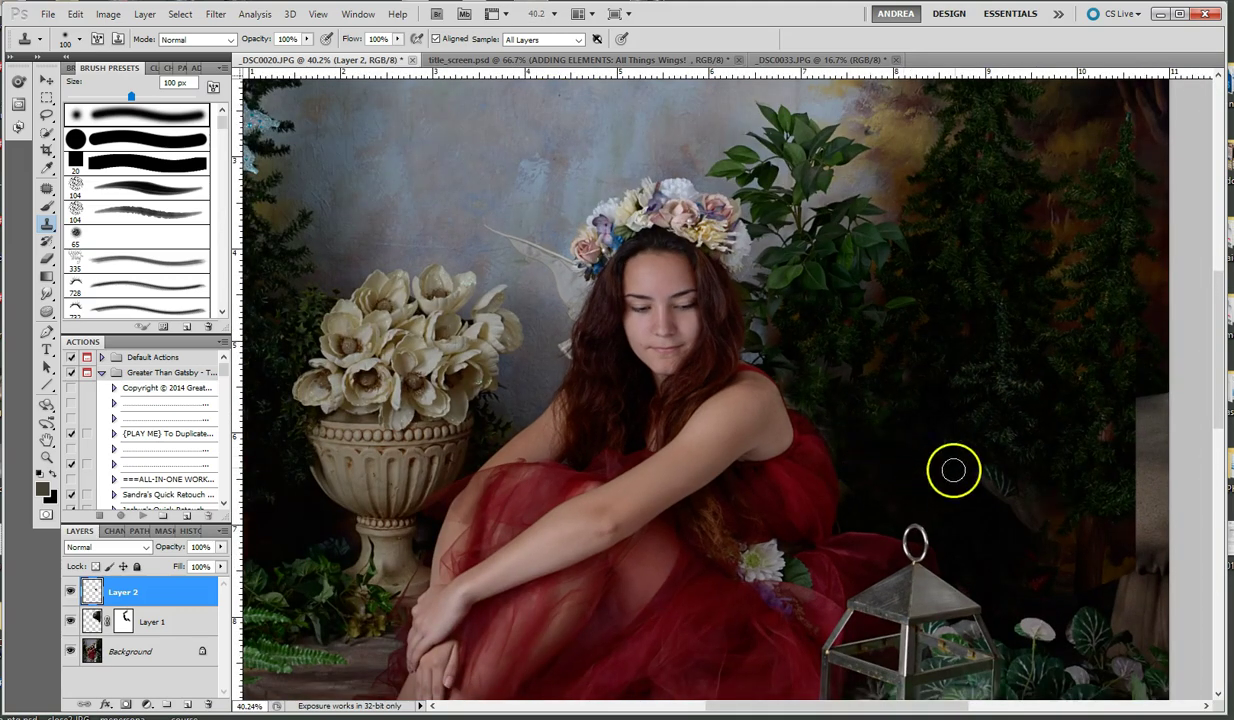
pyautogui.scroll(-4, 957, 462)
pyautogui.scroll(5, 1038, 455)
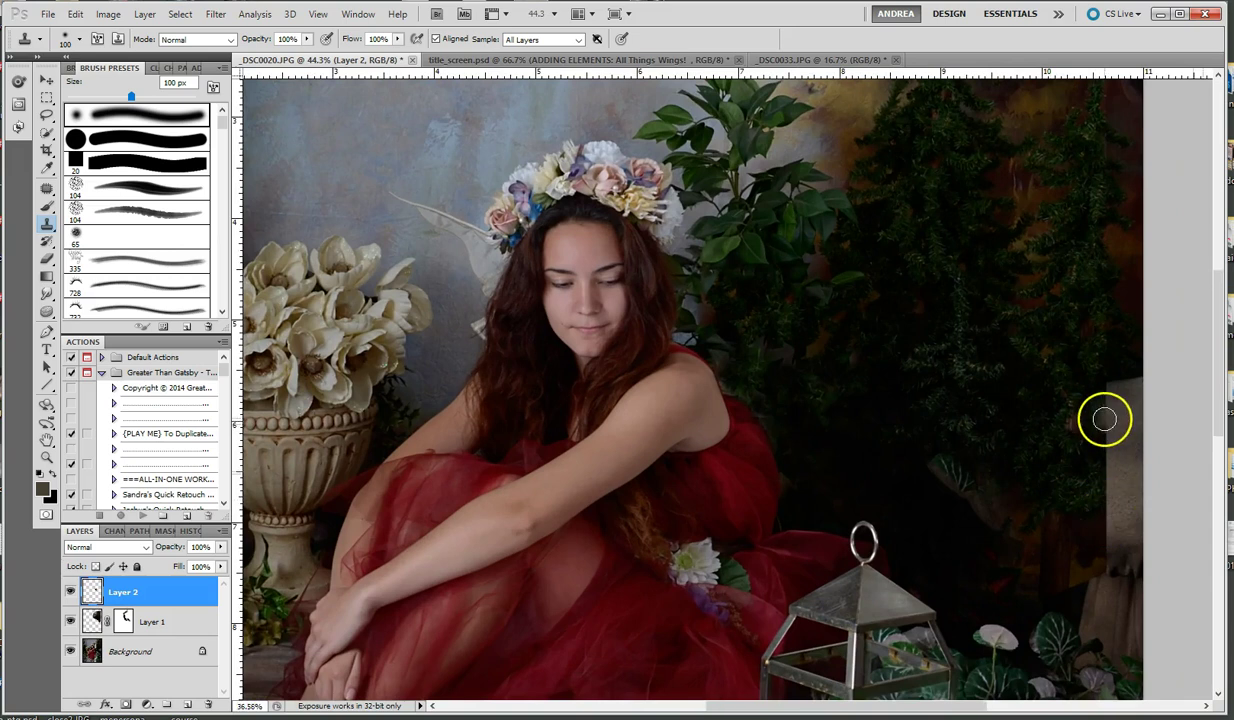
pyautogui.scroll(-1, 1104, 420)
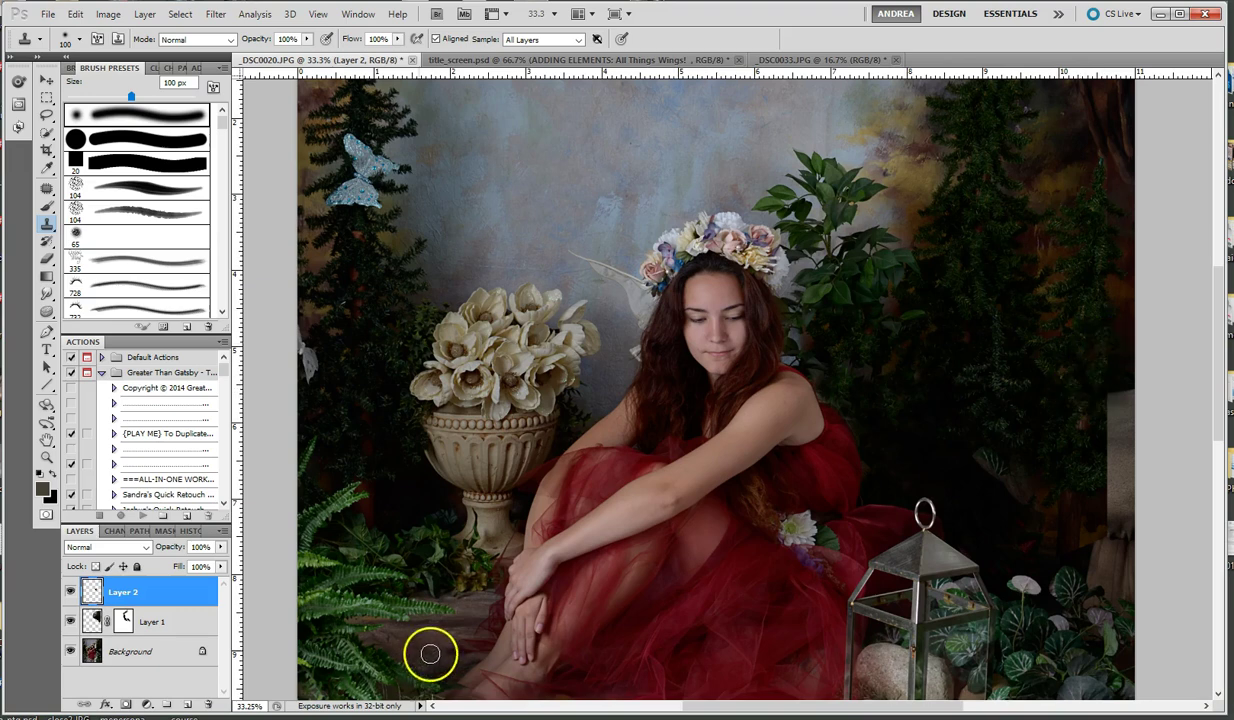
pyautogui.click(123, 621)
pyautogui.scroll(-2, 973, 502)
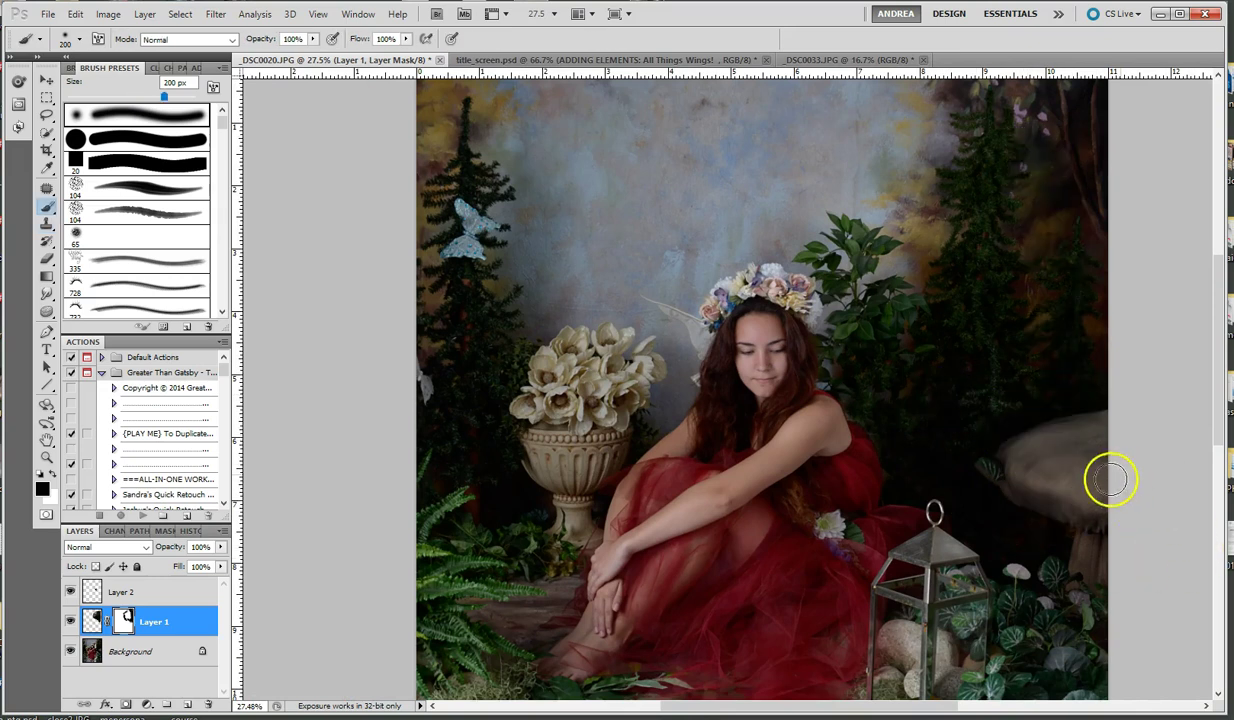
# Step: Clone out the stray leaf at the mushroom cap's edge on Layer 2 with a 90 px Clone Stamp brush, and reshape the edge
pyautogui.scroll(3, 1013, 498)
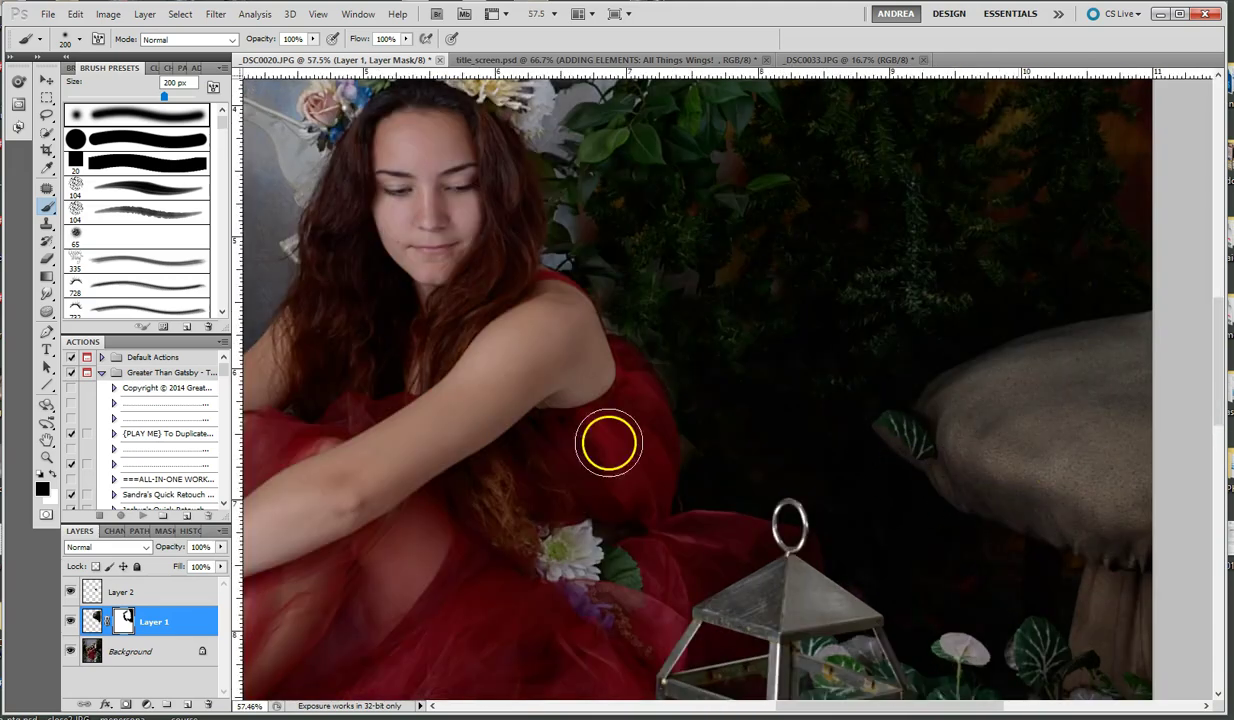
pyautogui.press('[')
pyautogui.press('[')
pyautogui.press('[')
pyautogui.press('[')
pyautogui.press('[')
pyautogui.press('[')
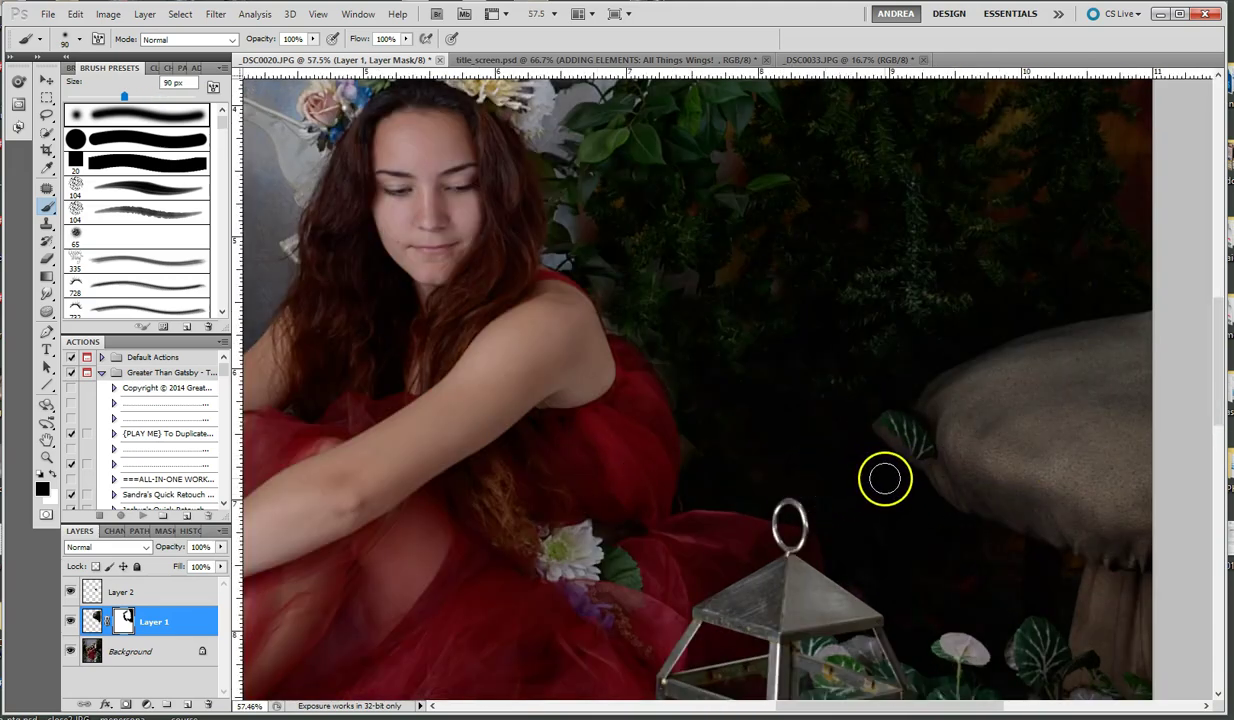
pyautogui.hotkey('alt', ']')
pyautogui.press('s')
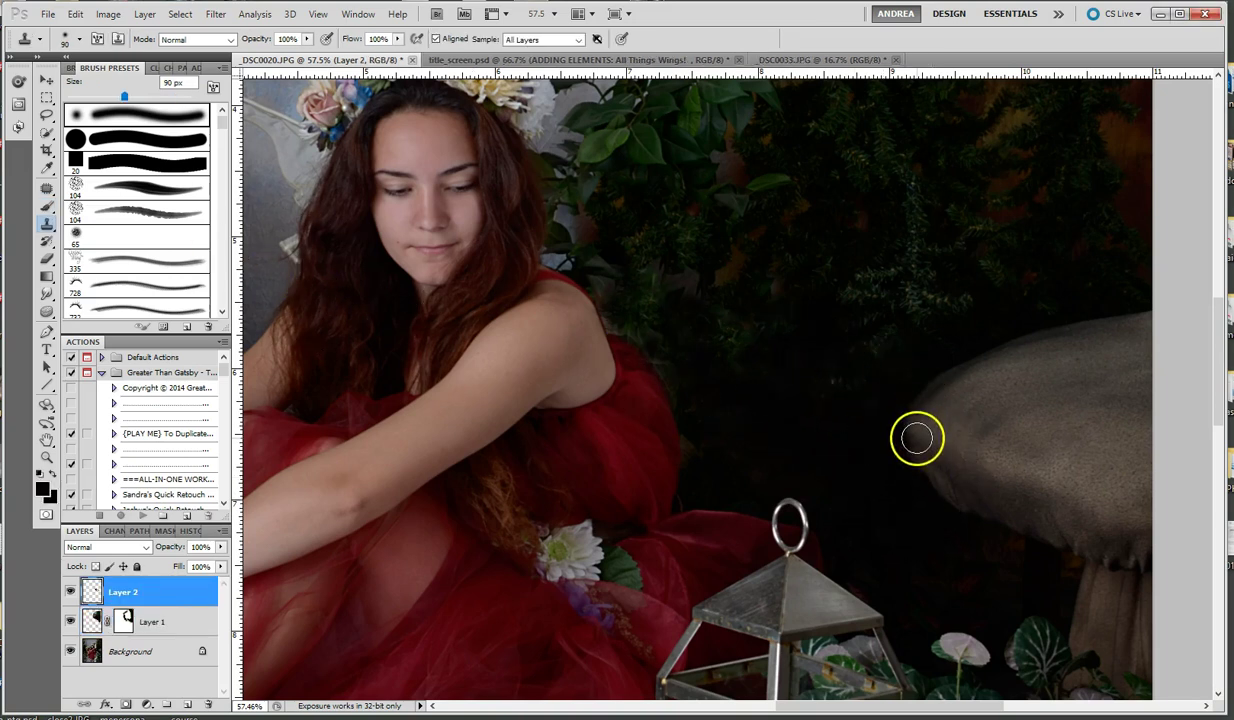
pyautogui.click(964, 470)
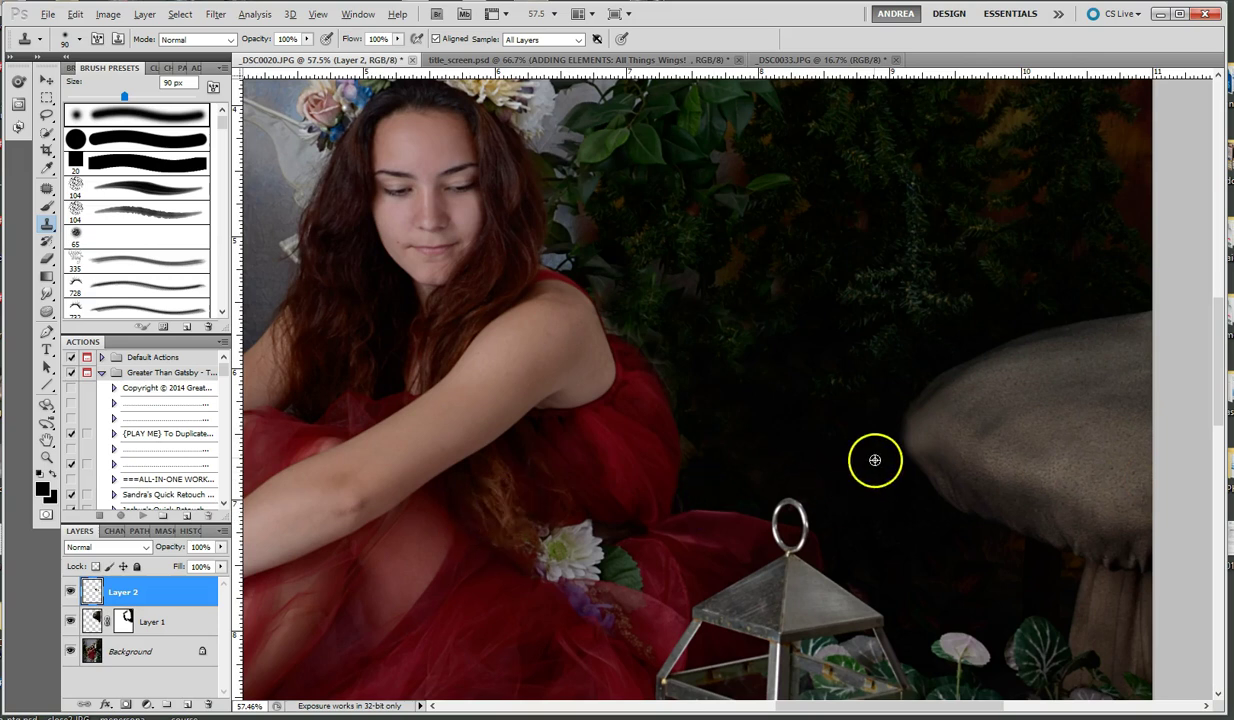
pyautogui.moveTo(889, 447)
pyautogui.mouseDown()
pyautogui.moveTo(903, 416)
pyautogui.moveTo(902, 444)
pyautogui.moveTo(941, 459)
pyautogui.moveTo(934, 426)
pyautogui.moveTo(931, 469)
pyautogui.mouseUp()
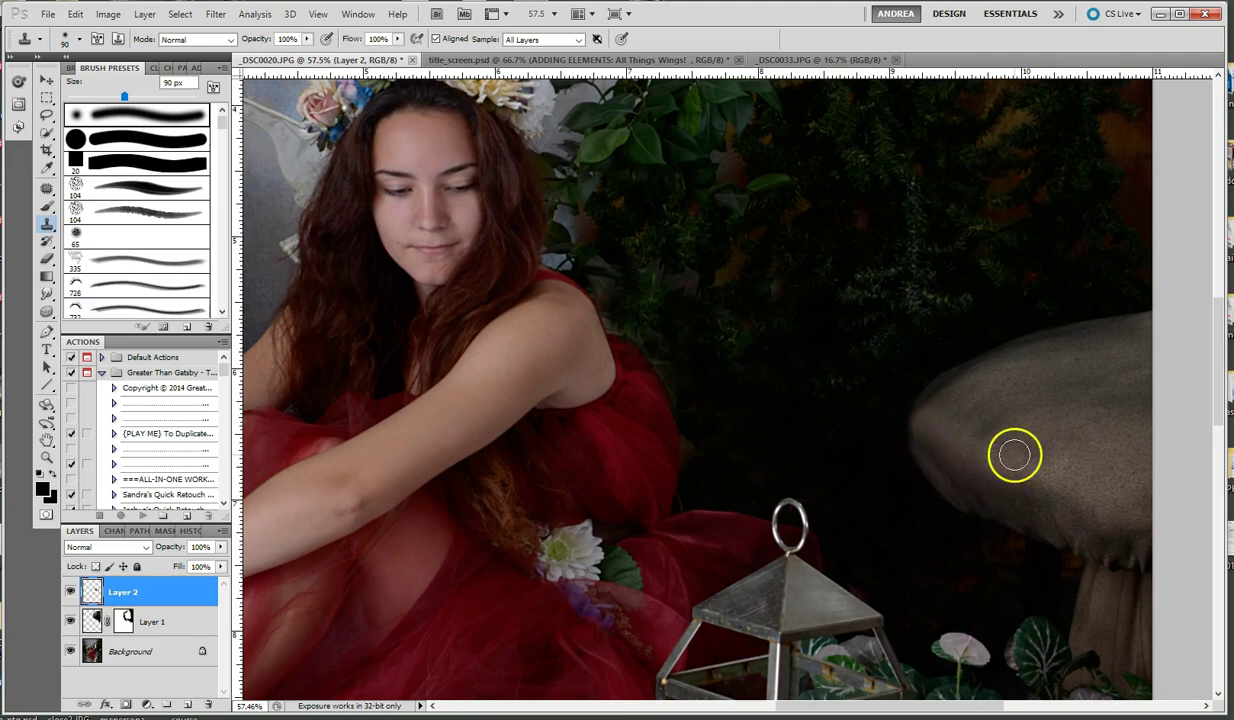
# Step: Try stamping a white wing behind the fairy on Layer 2 with the 1718 px wing brush, and undo it
pyautogui.scroll(-4, 1110, 497)
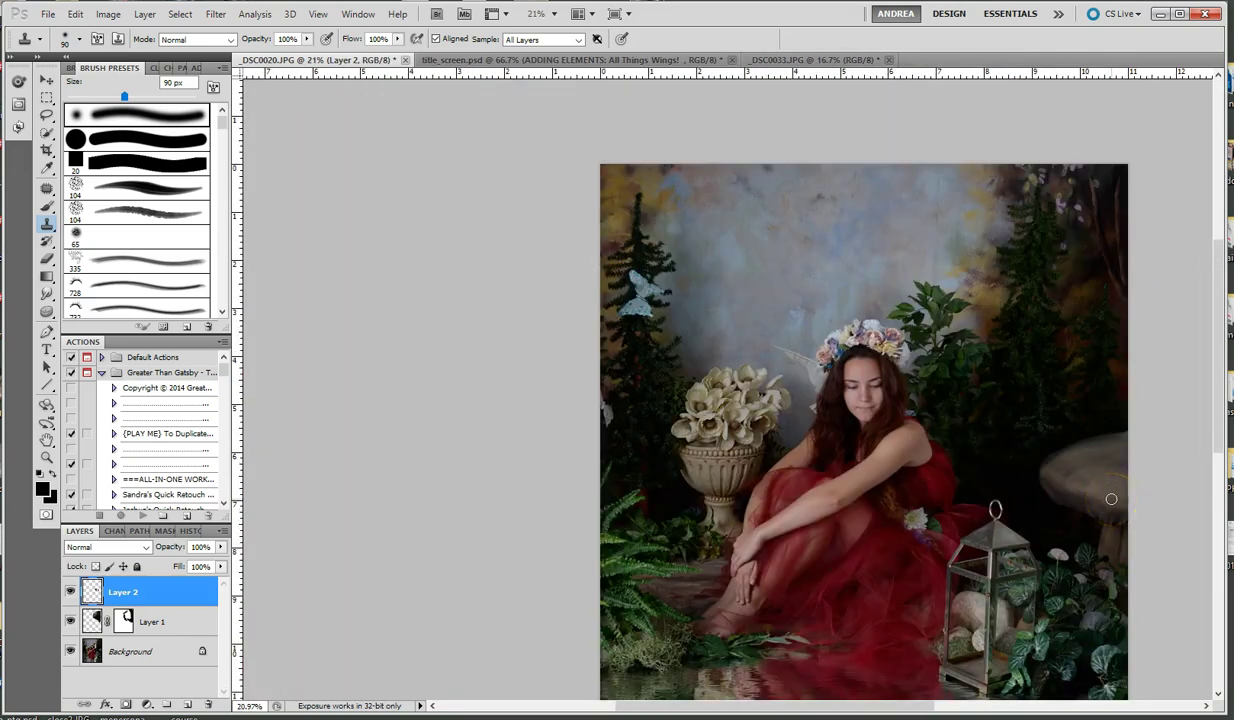
pyautogui.scroll(1, 1111, 499)
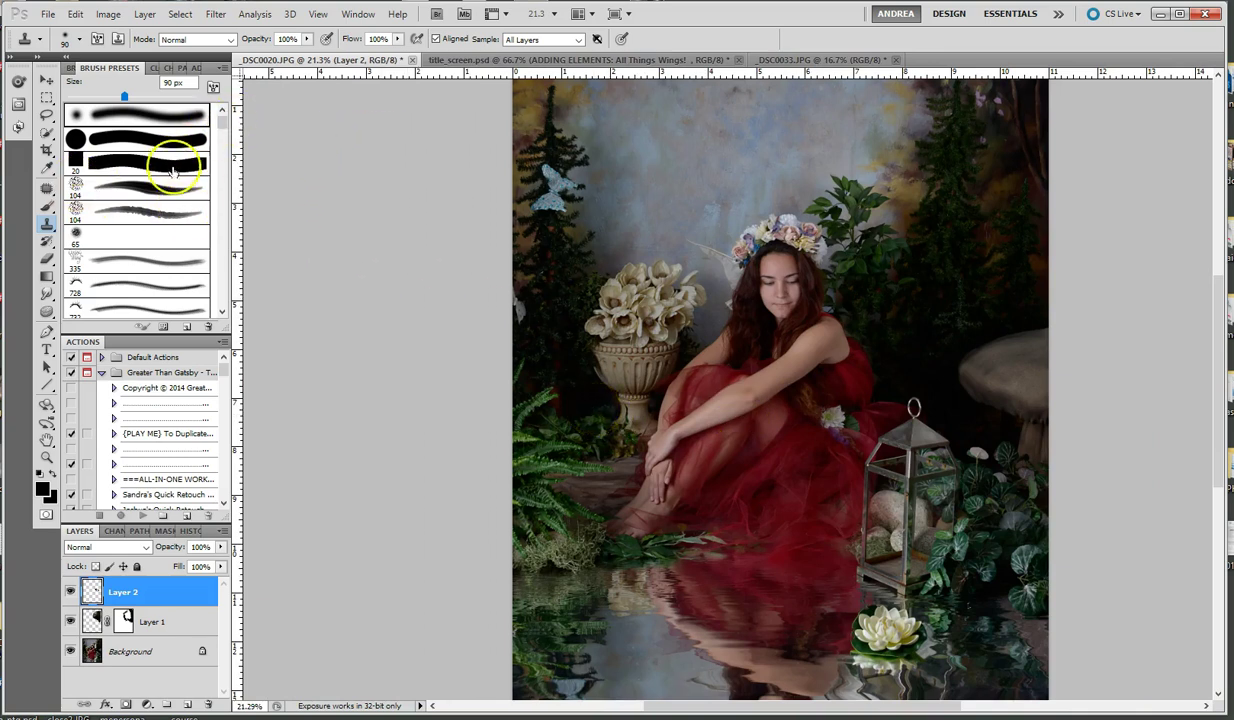
pyautogui.scroll(-6, 167, 198)
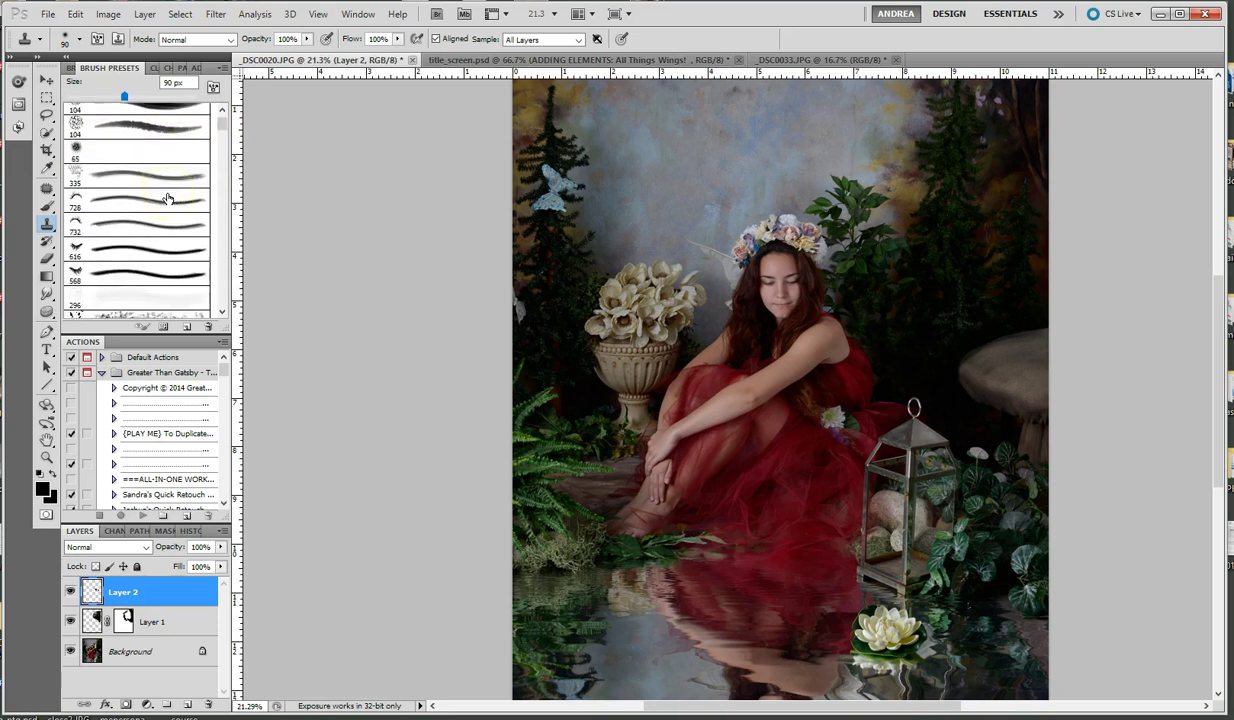
pyautogui.scroll(-8, 167, 198)
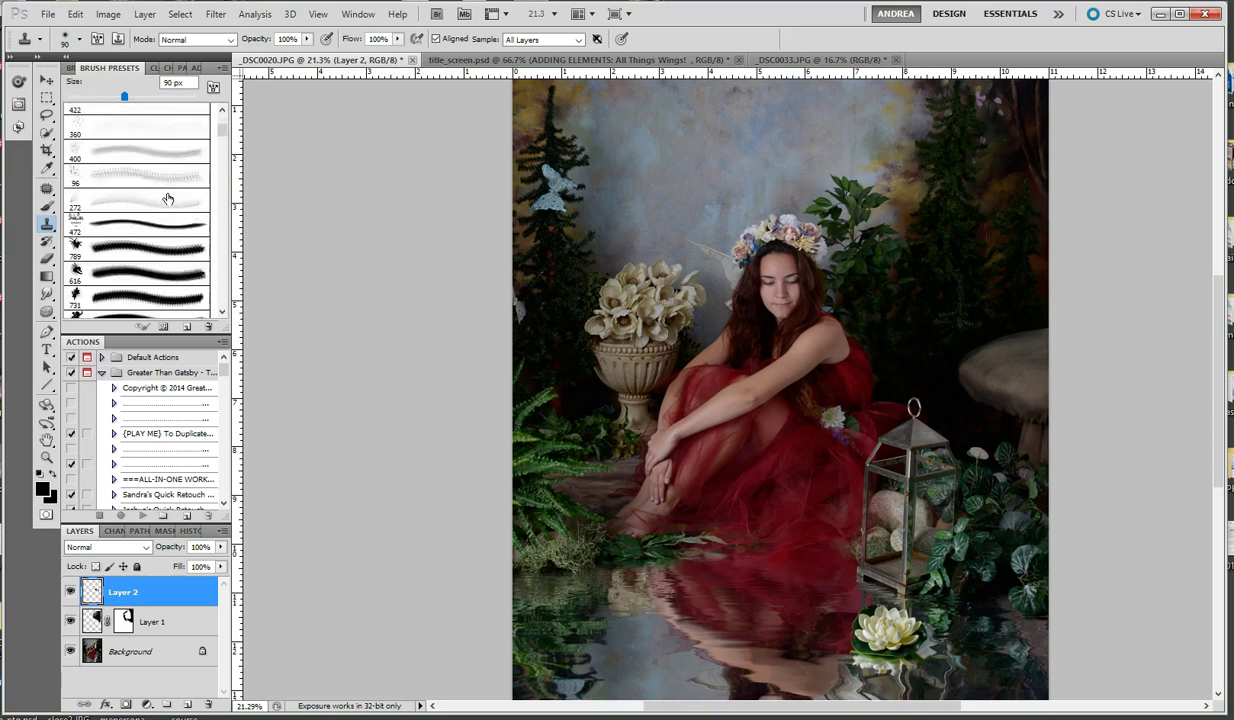
pyautogui.scroll(-8, 167, 198)
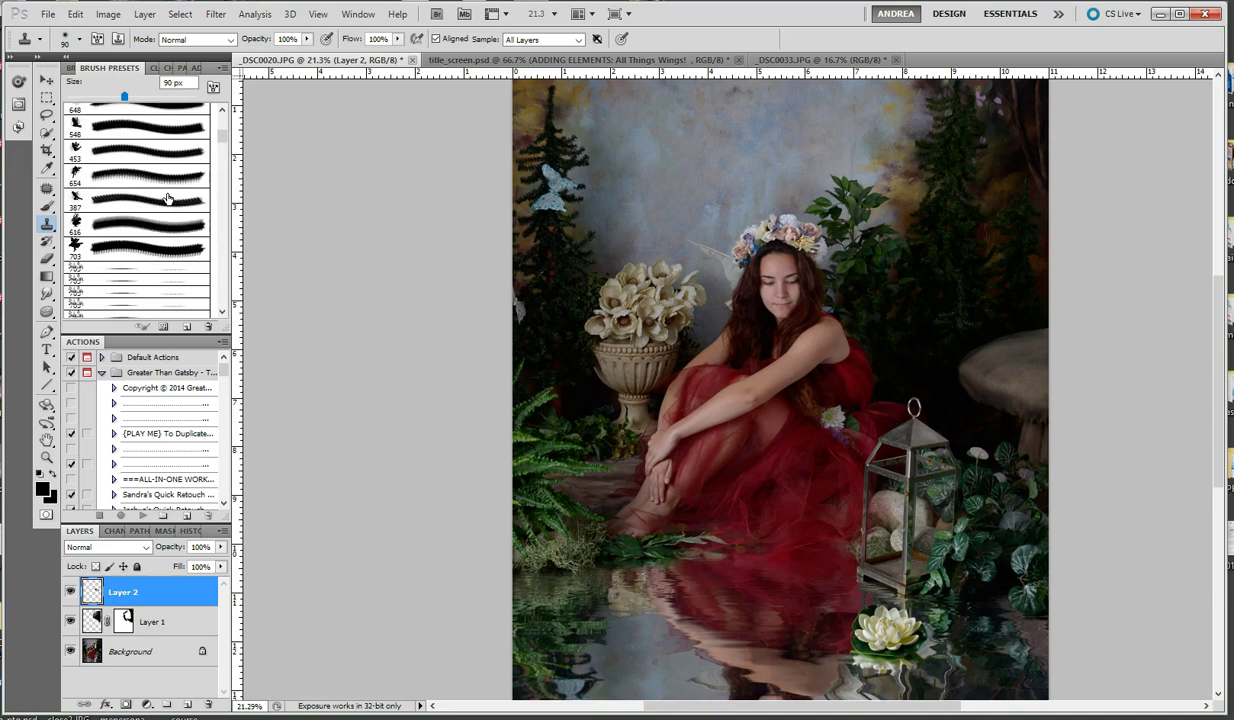
pyautogui.scroll(-8, 167, 198)
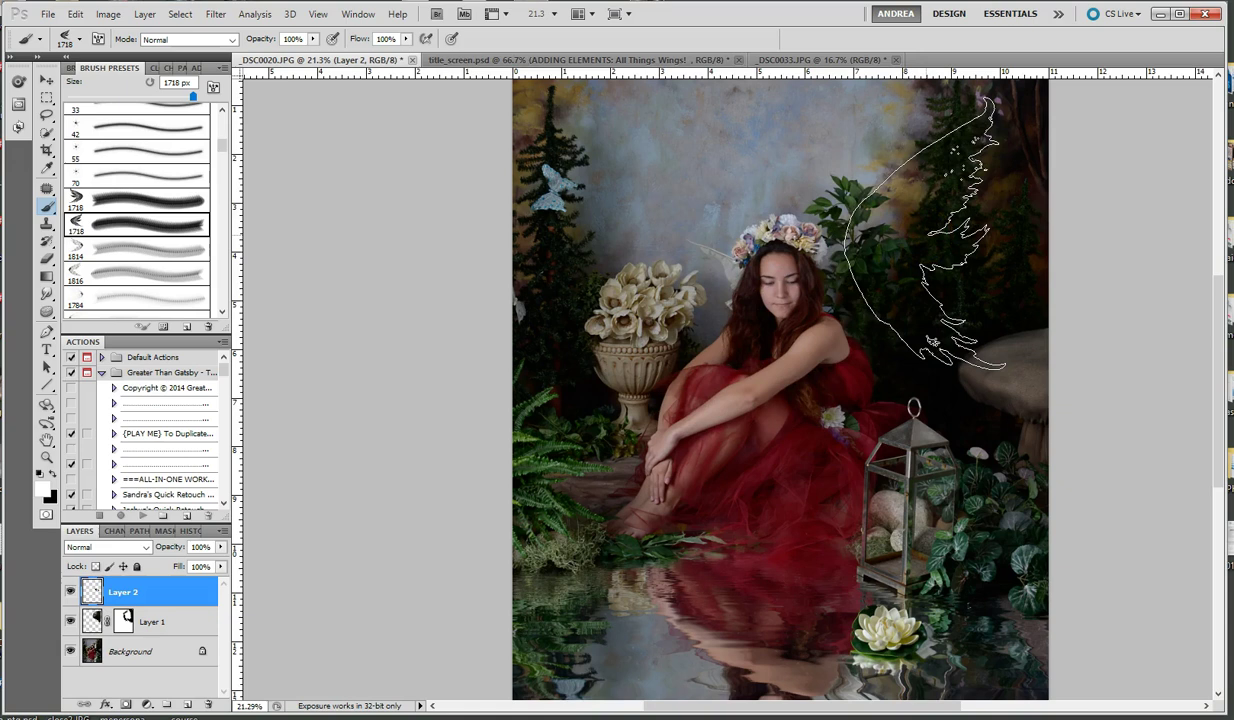
pyautogui.click(925, 232)
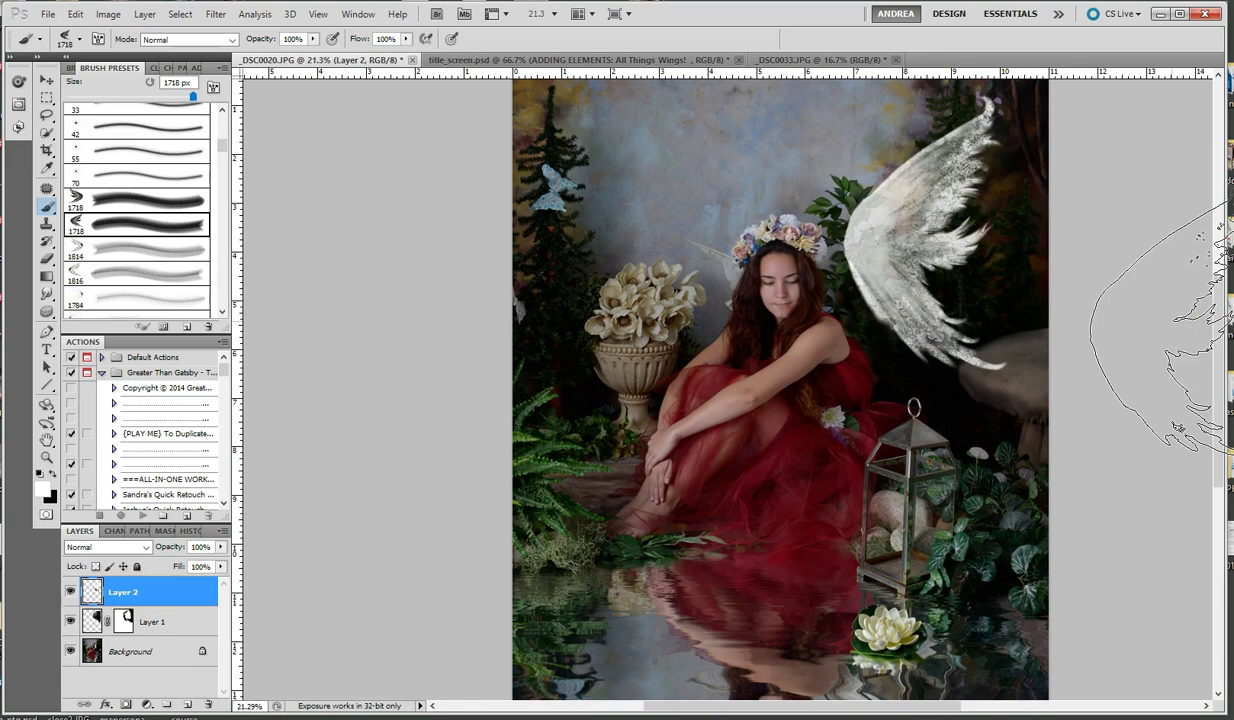
pyautogui.click(76, 14)
pyautogui.click(80, 33)
# Step: Try stamping a white wing behind her with the 1816 px beaded wing brush, and undo it
pyautogui.click(115, 275)
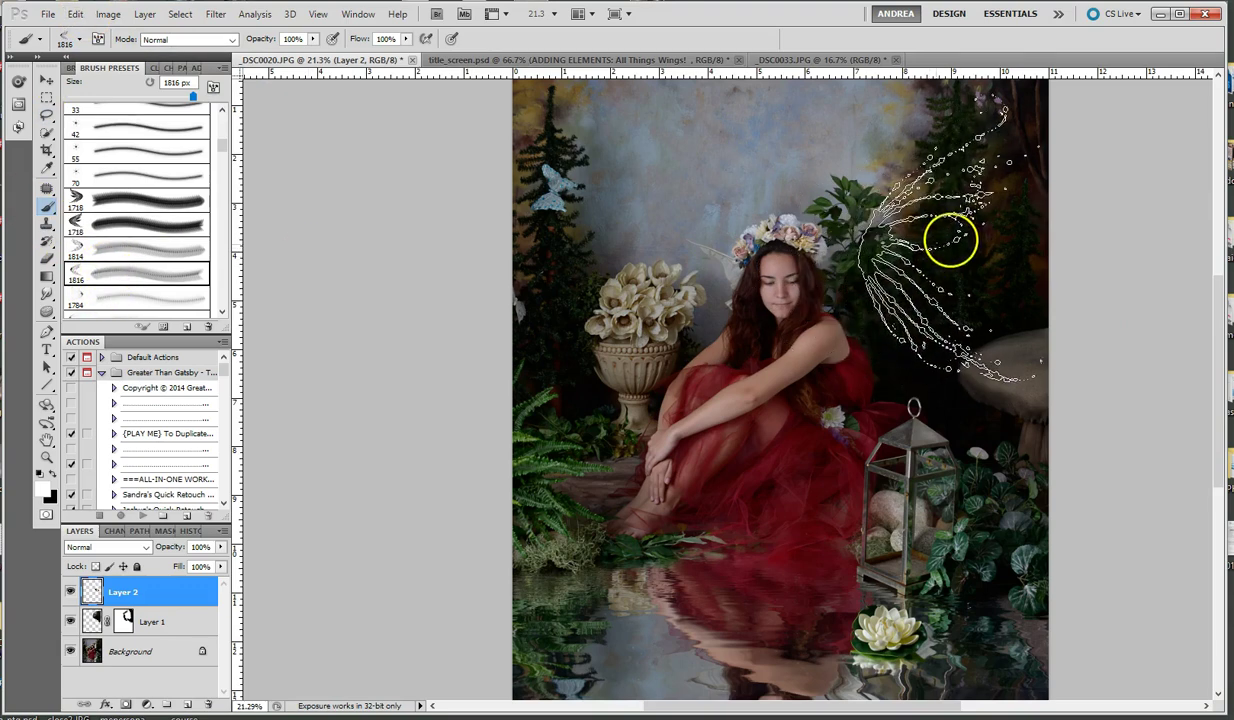
pyautogui.click(952, 237)
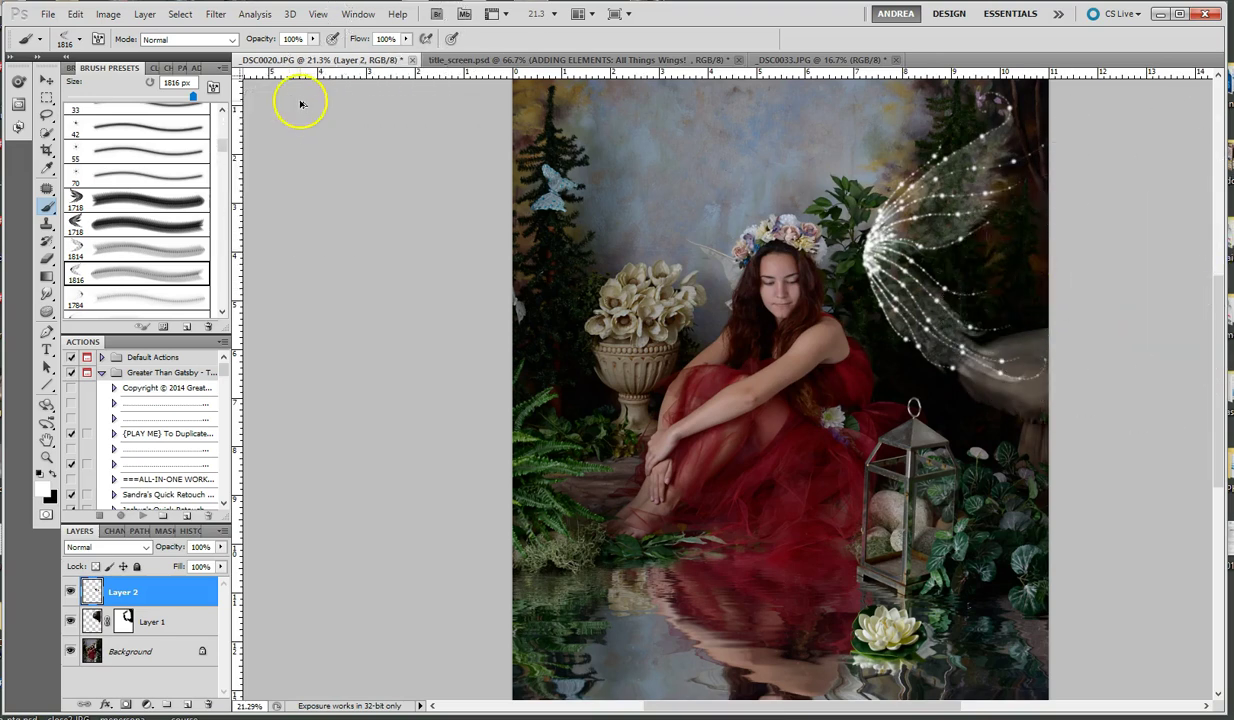
pyautogui.hotkey('ctrl', 'z')
# Step: Stamp a white feathery wing behind the fairy on Layer 2 with the 1825 px wing brush
pyautogui.scroll(-1, 137, 197)
pyautogui.scroll(-1, 137, 197)
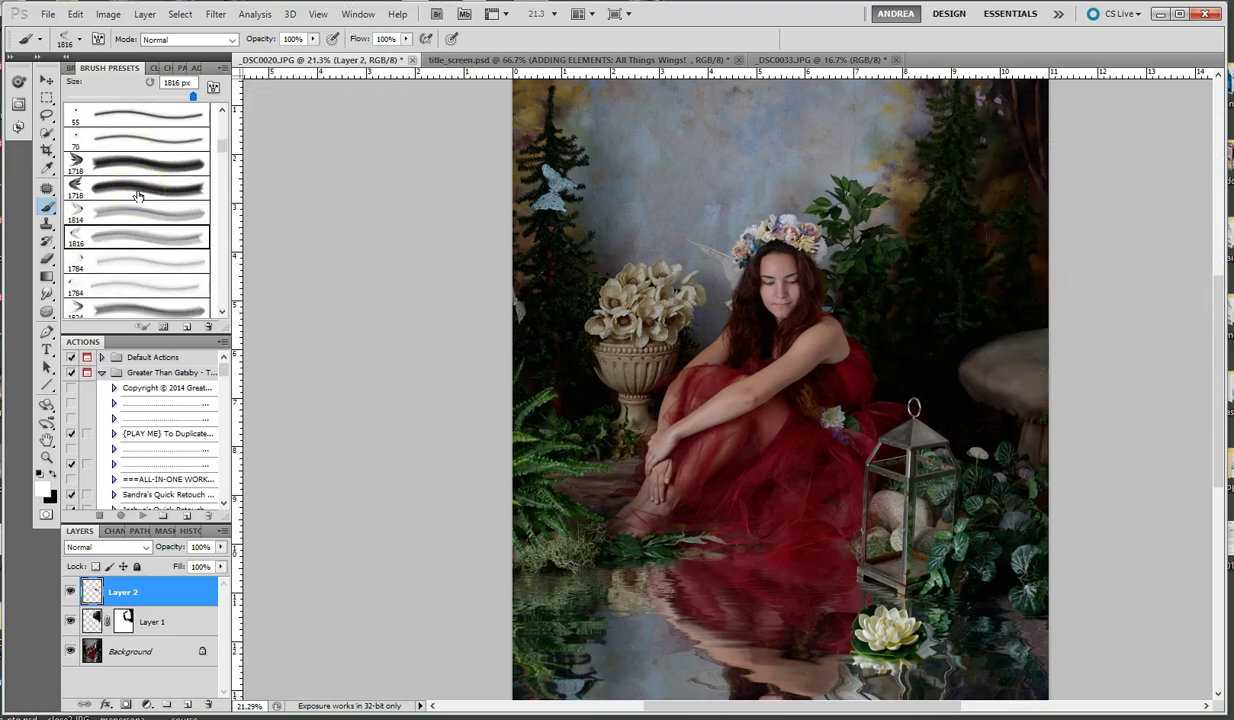
pyautogui.scroll(-1, 133, 271)
pyautogui.click(105, 310)
pyautogui.click(962, 248)
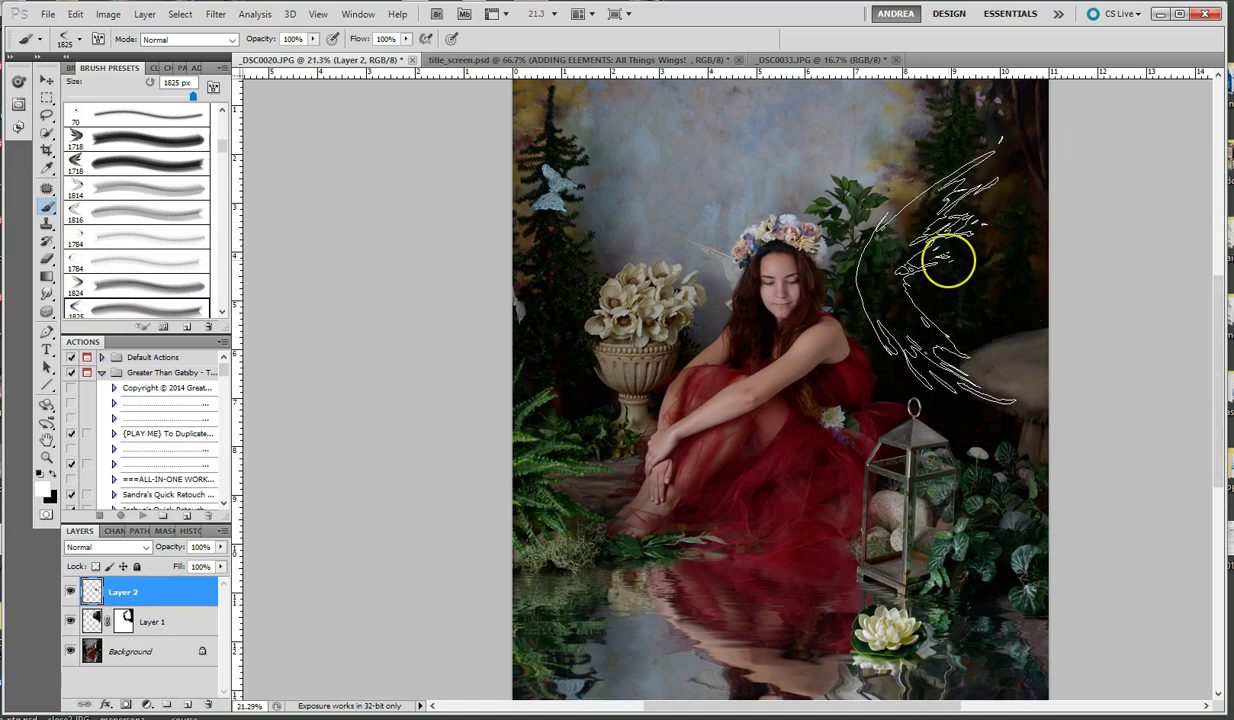
pyautogui.click(949, 260)
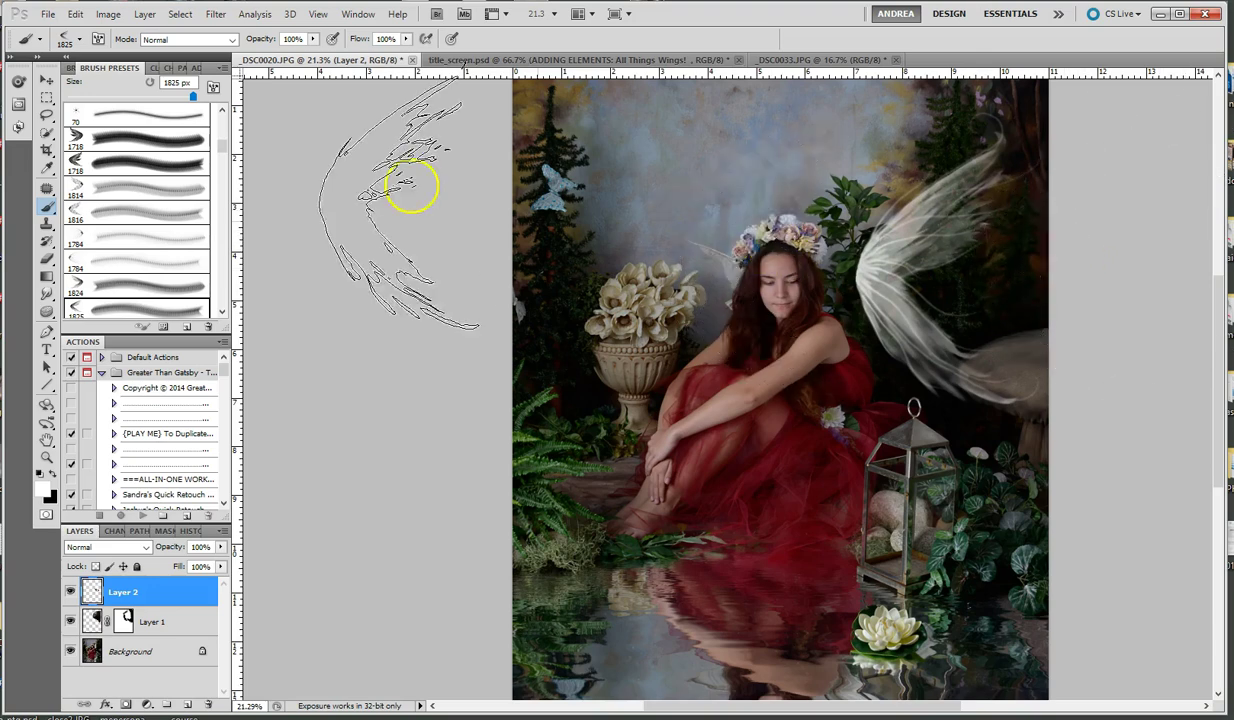
# Step: Rotate the stamped wing on Layer 2 by about -26.85° and shift it slightly towards her back
pyautogui.hotkey('ctrl', 't')
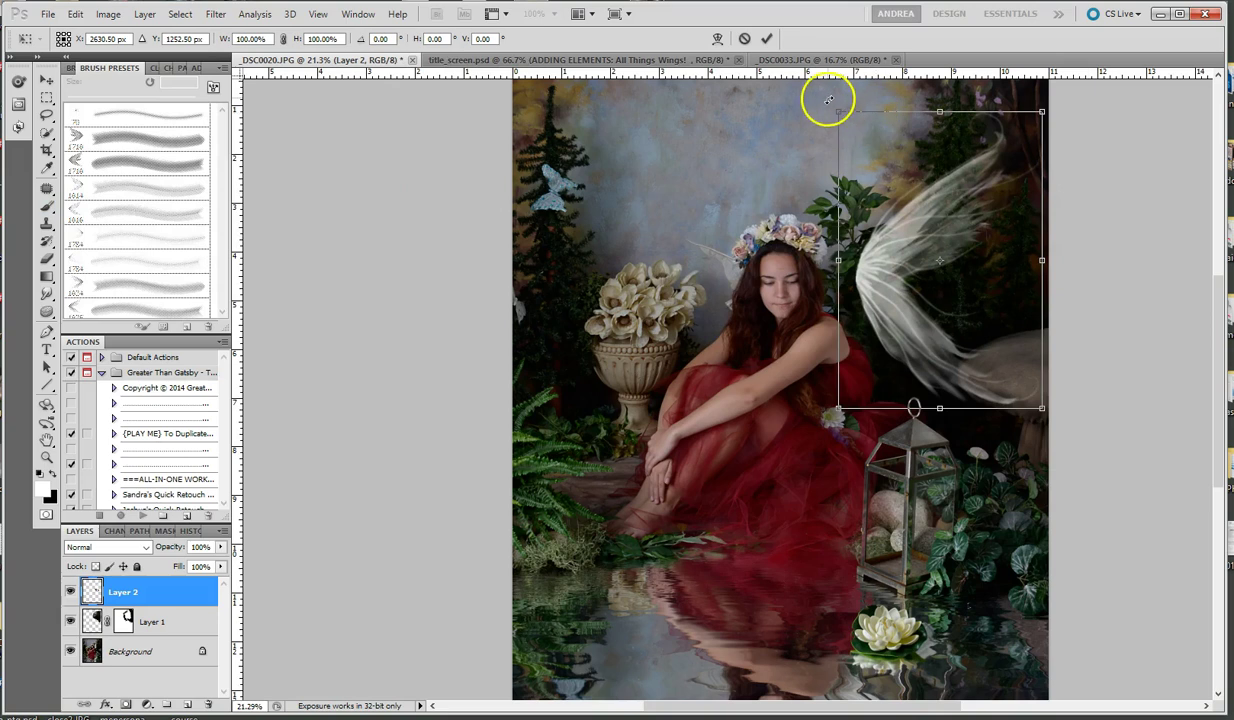
pyautogui.moveTo(820, 101); pyautogui.dragTo(758, 165)
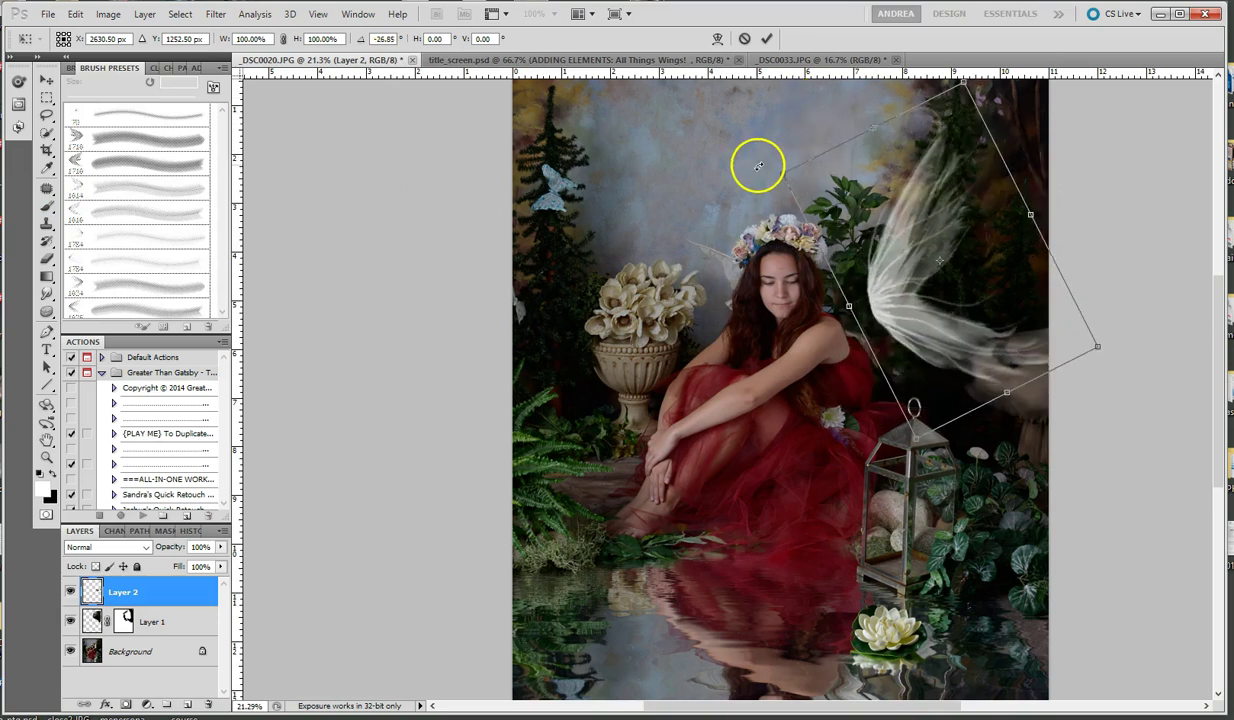
pyautogui.moveTo(936, 256); pyautogui.dragTo(902, 264)
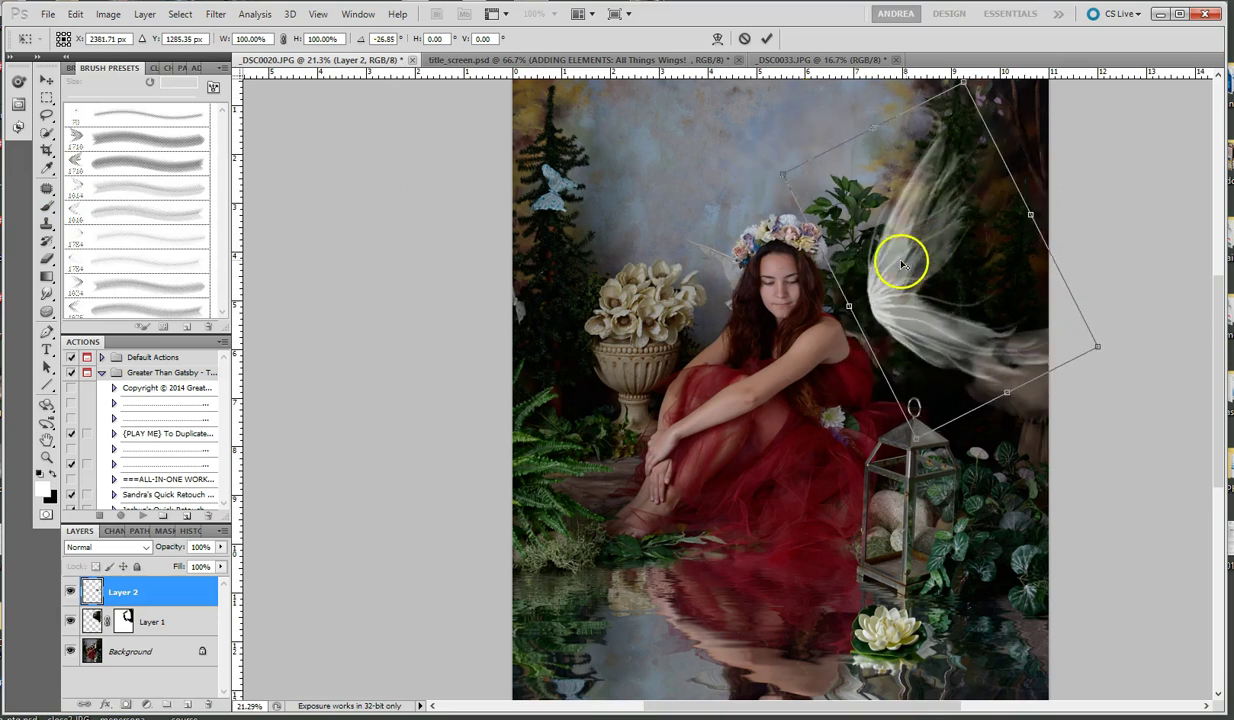
pyautogui.click(766, 38)
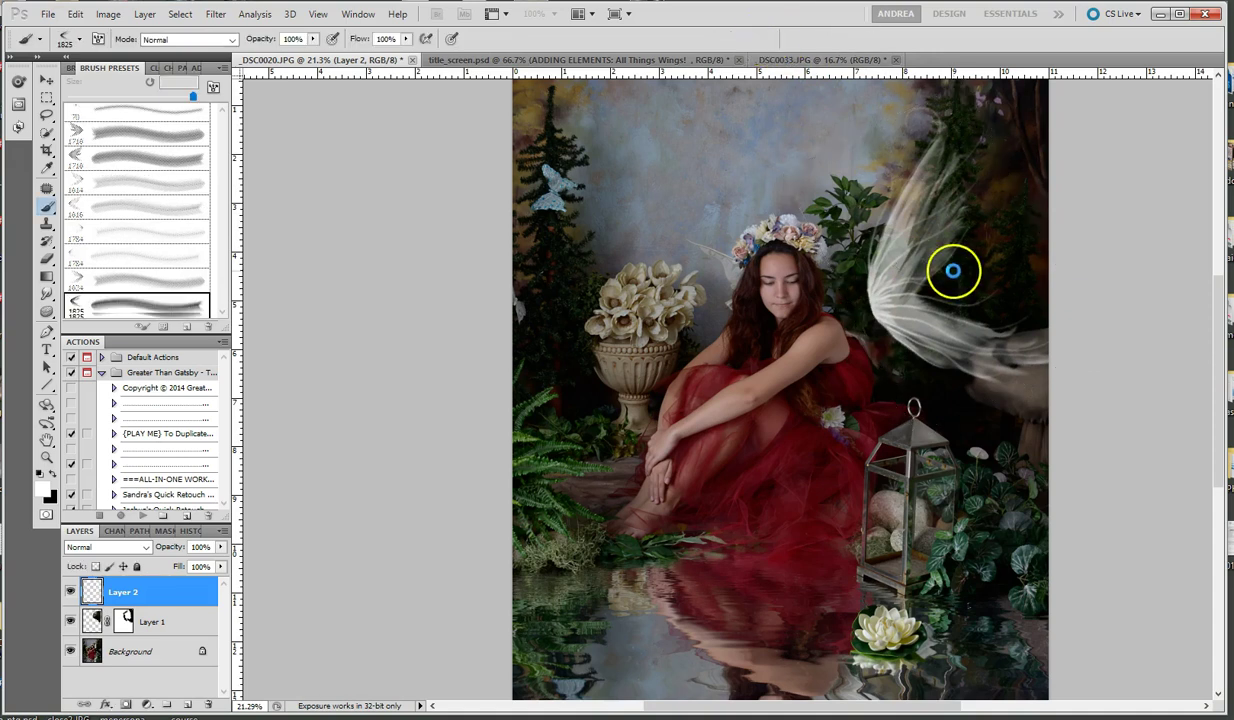
# Step: Move the rotated wing so that its base meets the back of the fairy's shoulder
pyautogui.click(46, 80)
pyautogui.moveTo(936, 286); pyautogui.dragTo(908, 298)
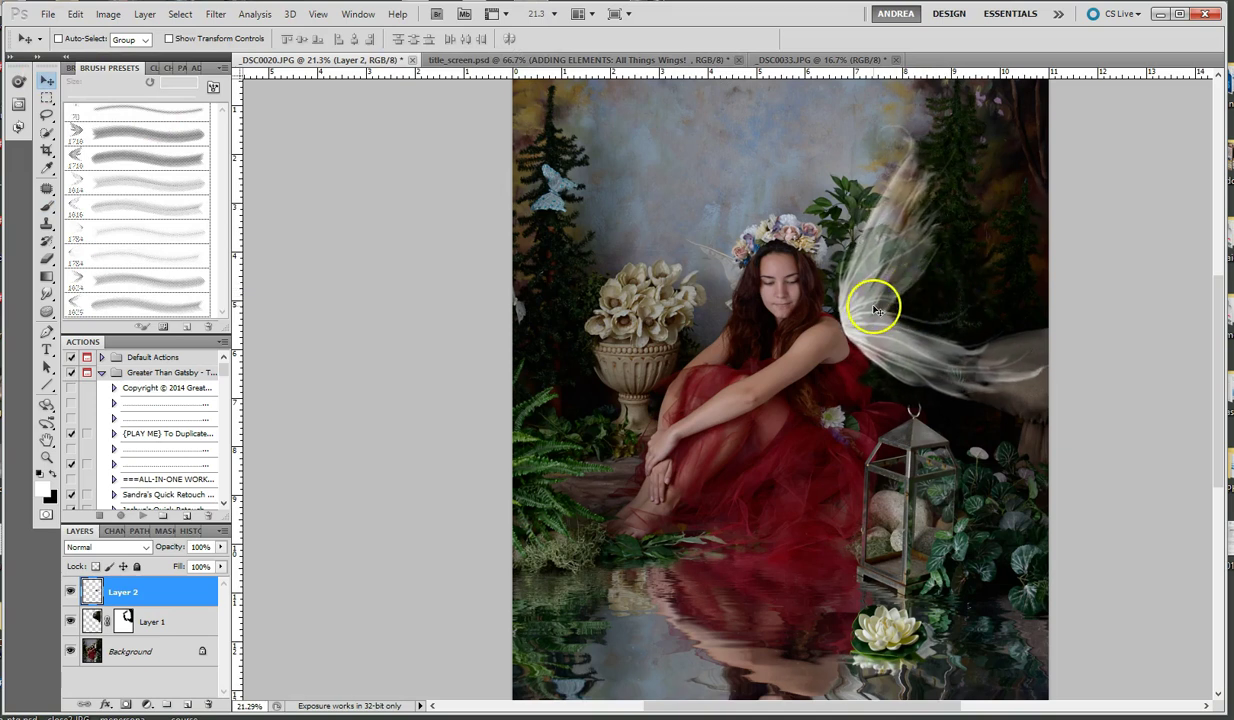
pyautogui.moveTo(868, 300); pyautogui.dragTo(940, 375)
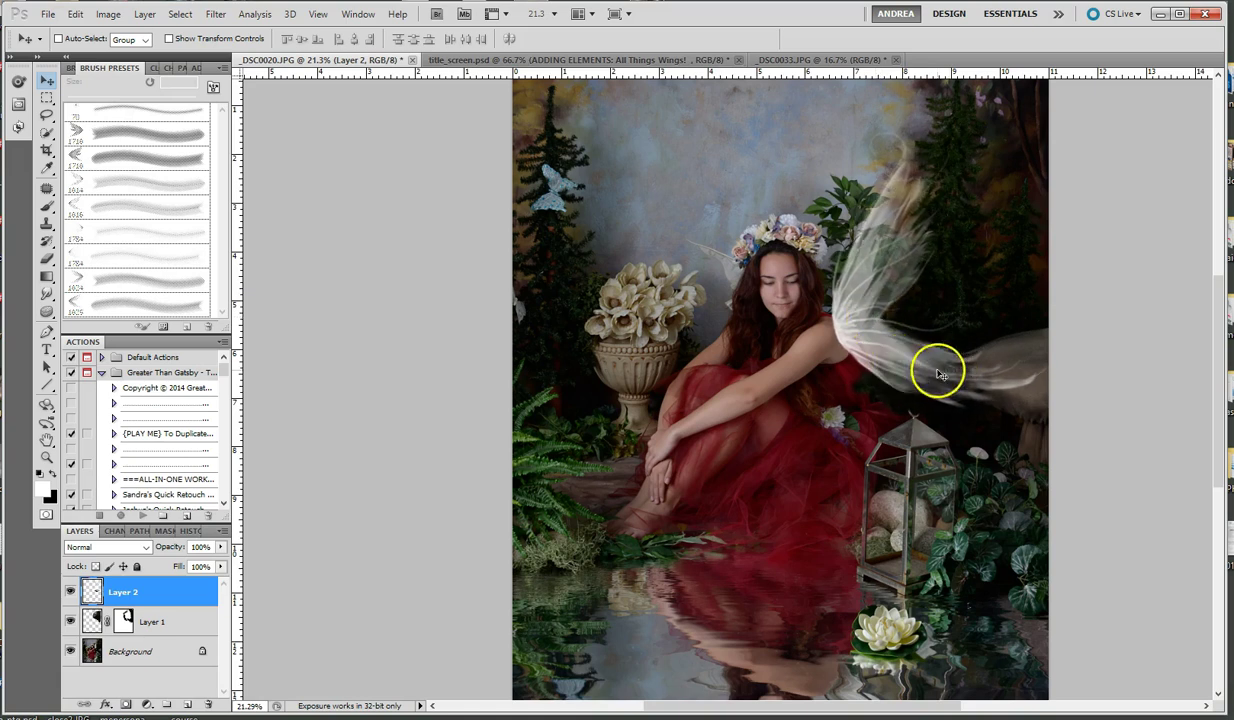
pyautogui.moveTo(862, 322); pyautogui.dragTo(978, 307)
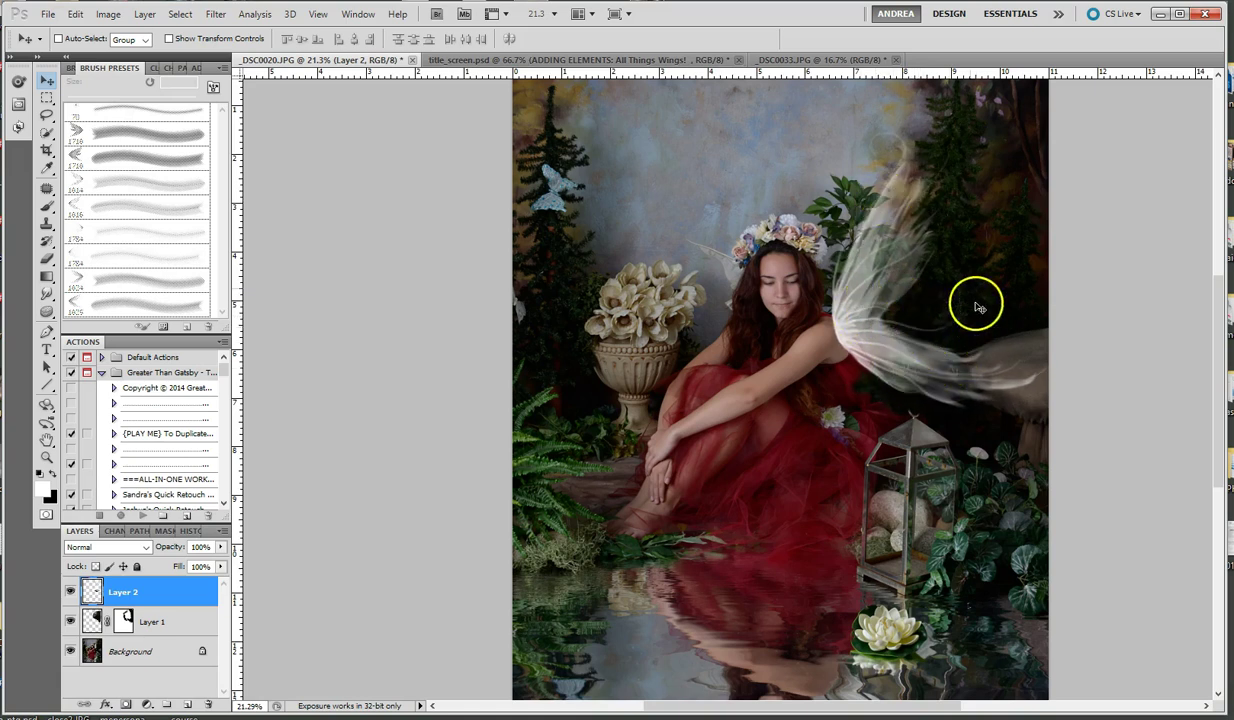
pyautogui.moveTo(899, 245); pyautogui.dragTo(856, 354)
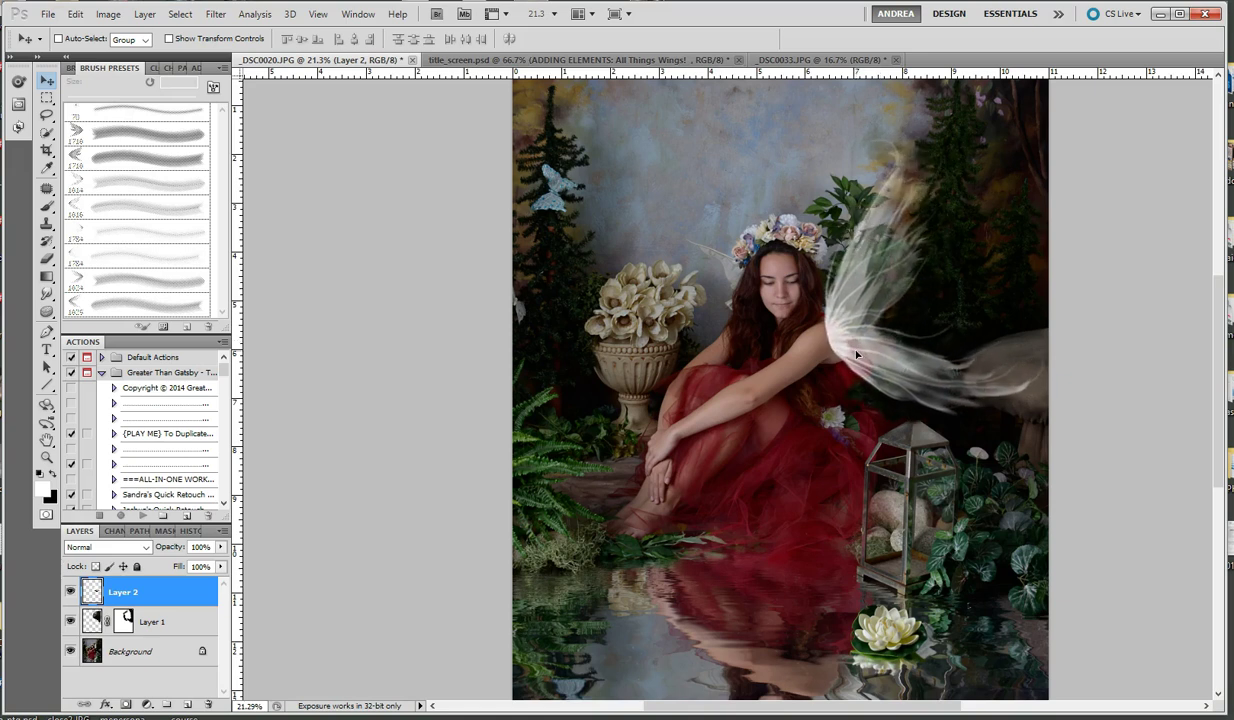
# Step: Scale the wing to about 112.78% width and 135.32% height, rotate it about -8.85°, and reposition it at her shoulder
pyautogui.hotkey('ctrl', 't')
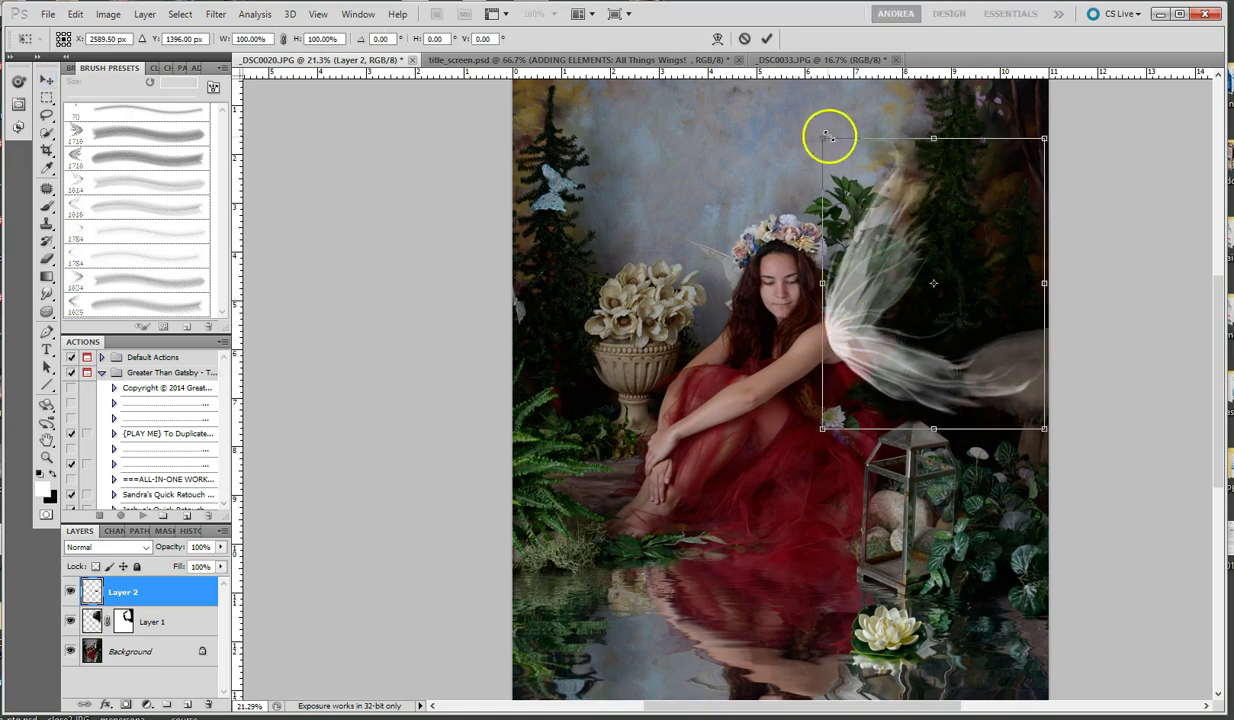
pyautogui.moveTo(820, 141); pyautogui.dragTo(806, 118)
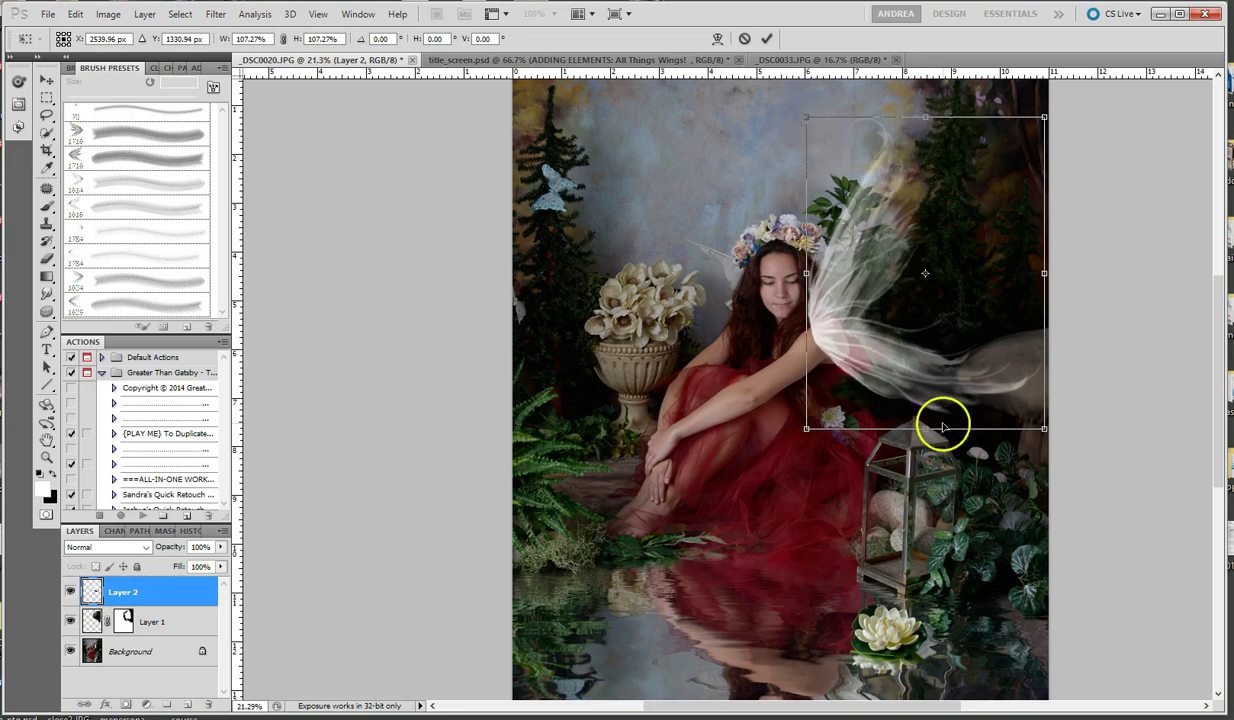
pyautogui.moveTo(927, 430); pyautogui.dragTo(927, 513)
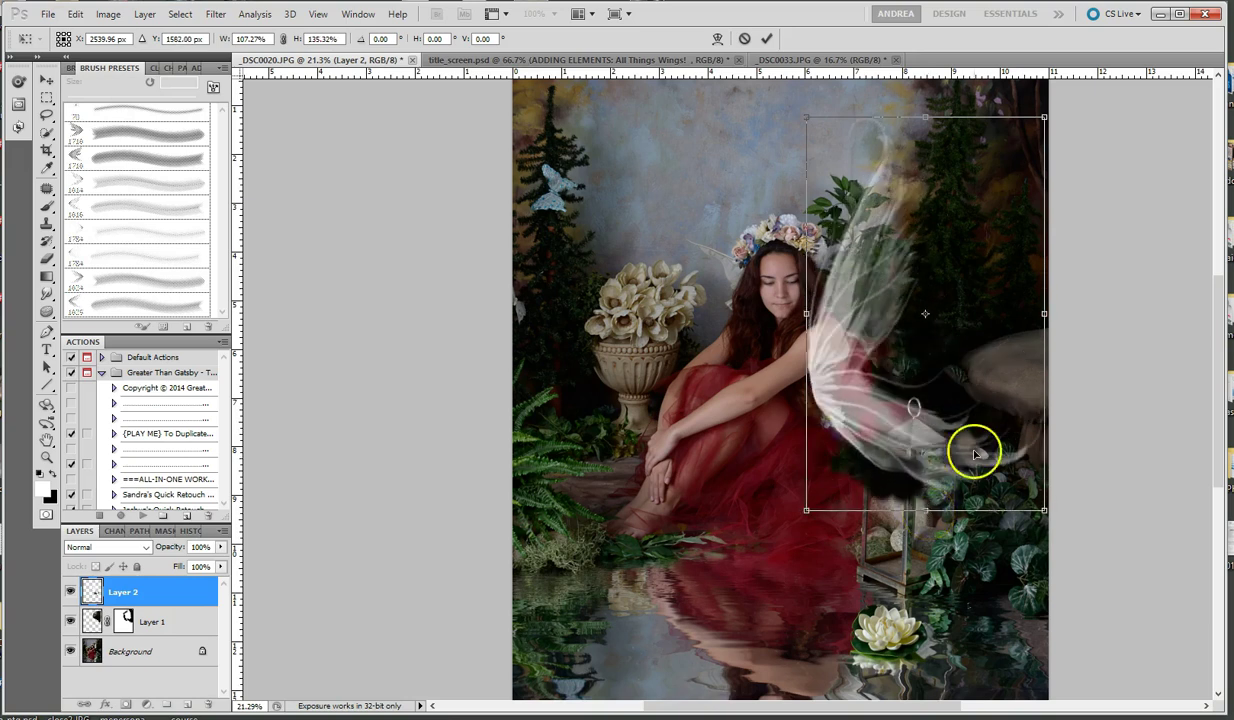
pyautogui.moveTo(1042, 314)
pyautogui.mouseDown()
pyautogui.moveTo(1008, 318)
pyautogui.moveTo(1086, 314)
pyautogui.moveTo(1042, 316)
pyautogui.moveTo(1057, 316)
pyautogui.mouseUp()
pyautogui.moveTo(775, 126); pyautogui.dragTo(748, 156)
pyautogui.moveTo(883, 436); pyautogui.dragTo(897, 377)
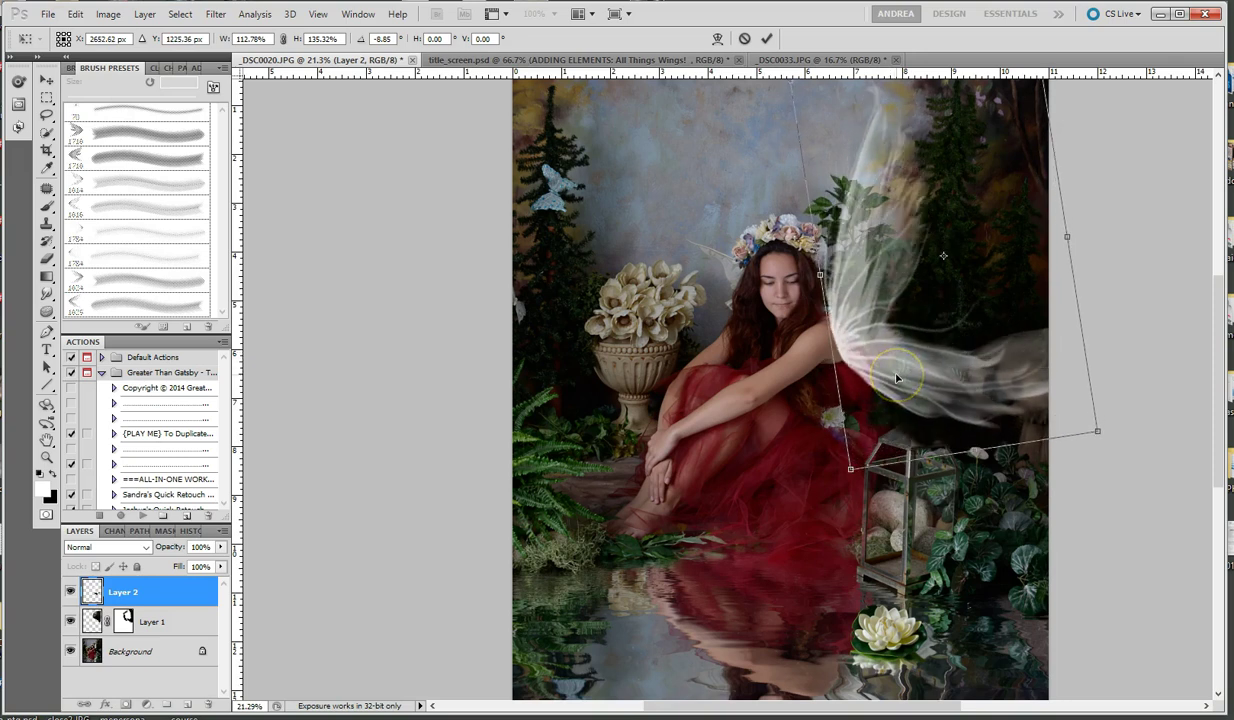
# Step: Reduce the wing's height to about 119.38%, narrow it slightly, apply the transform, and move the wing base against her shoulder
pyautogui.hotkey('ctrl', '-')
pyautogui.moveTo(834, 130); pyautogui.dragTo(835, 170)
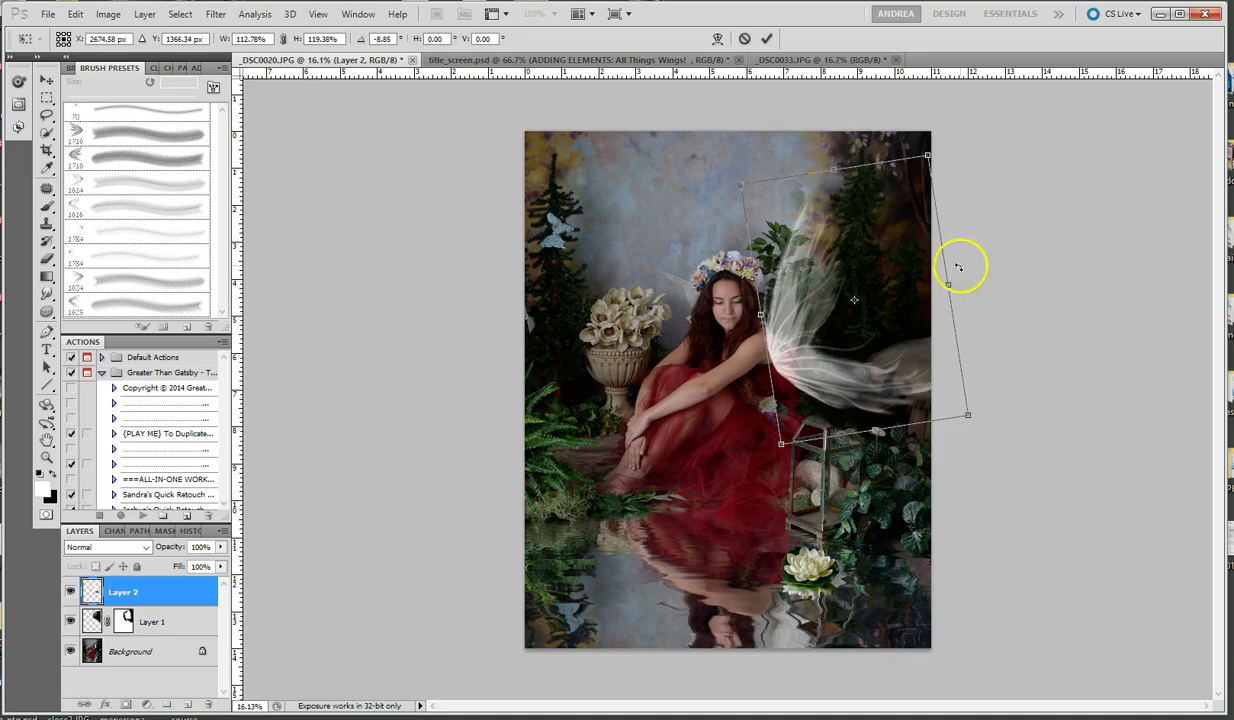
pyautogui.moveTo(950, 285); pyautogui.dragTo(944, 286)
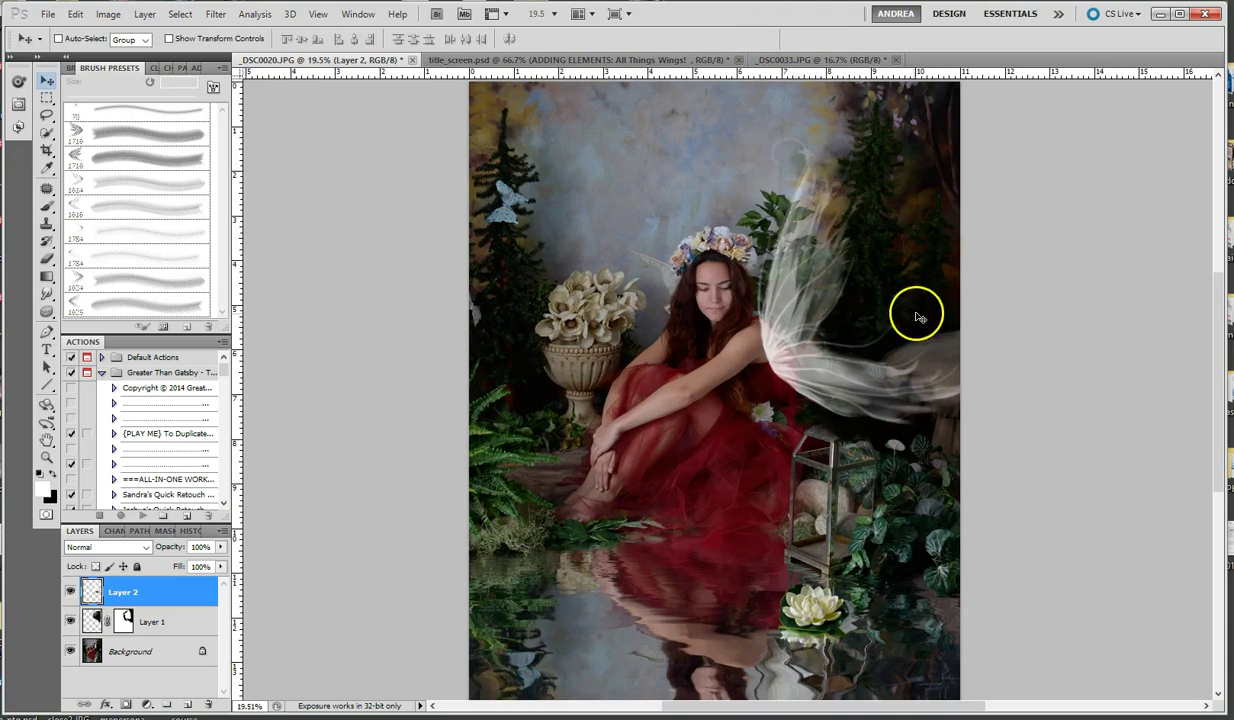
pyautogui.click(766, 38)
pyautogui.hotkey('ctrl', '0')
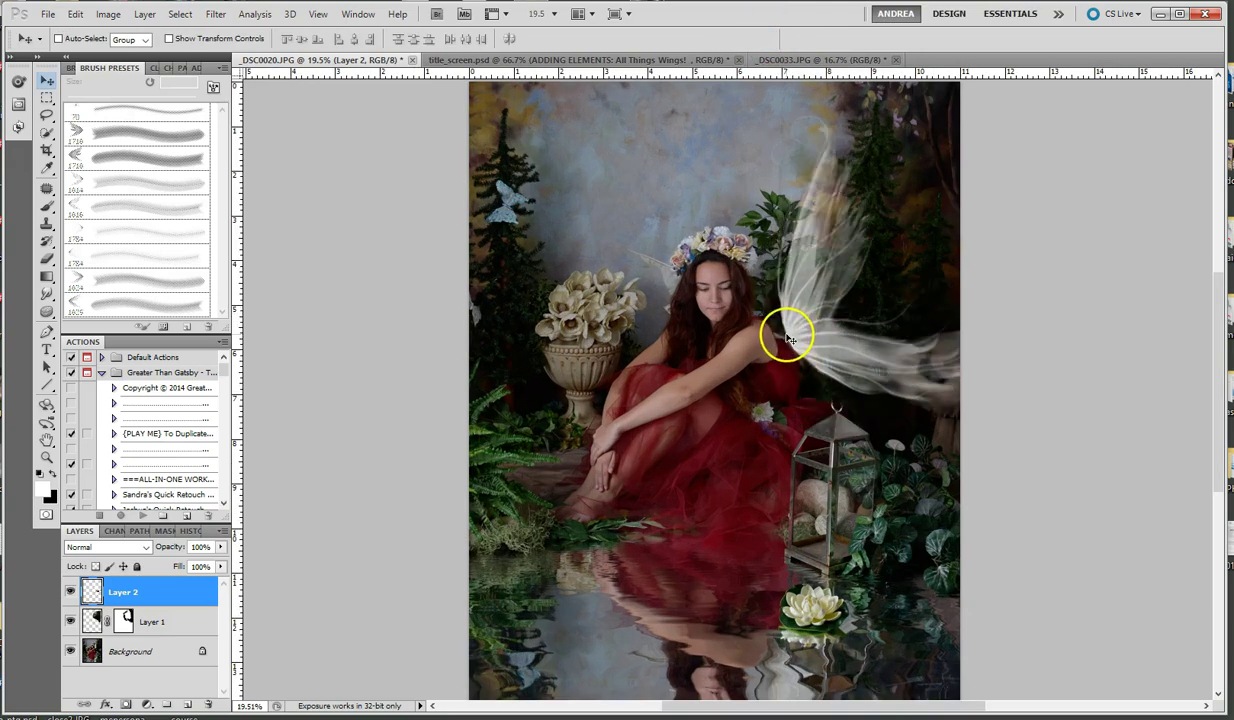
pyautogui.moveTo(793, 331); pyautogui.dragTo(792, 334)
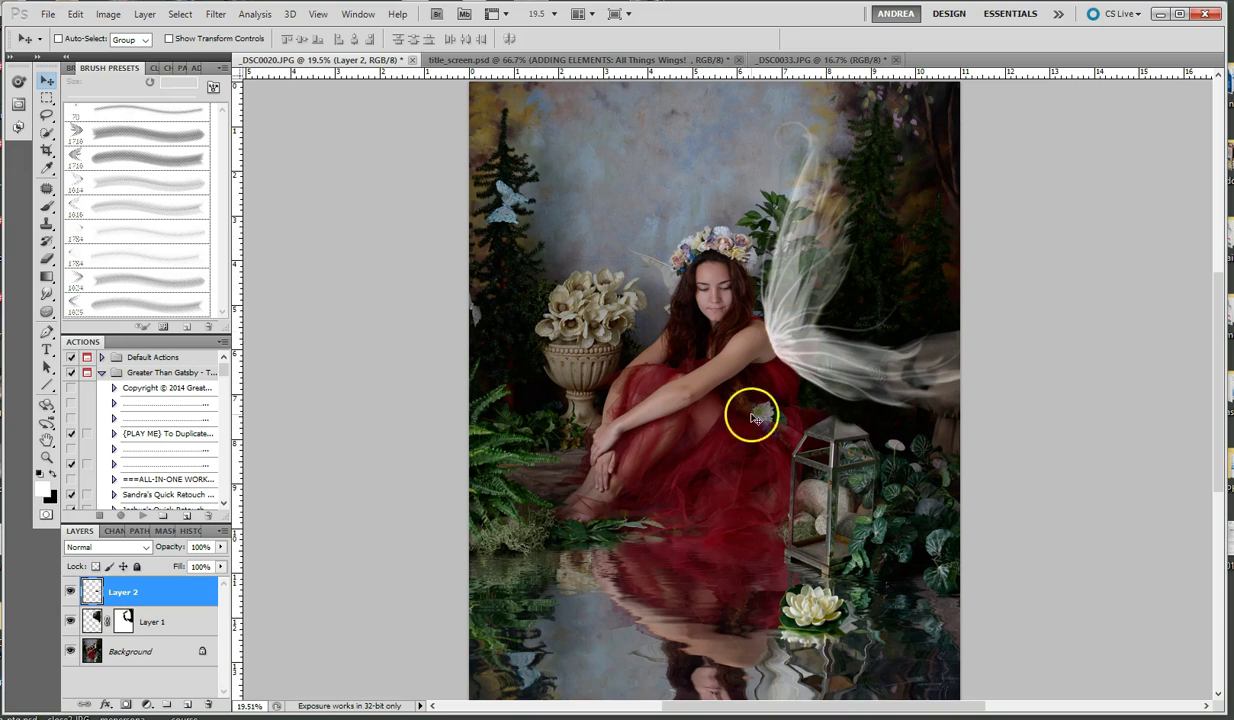
# Step: Try reshaping the wing with a Perspective transform, narrowing and widening its inner side and widening its outer side, and cancel it
pyautogui.click(78, 20)
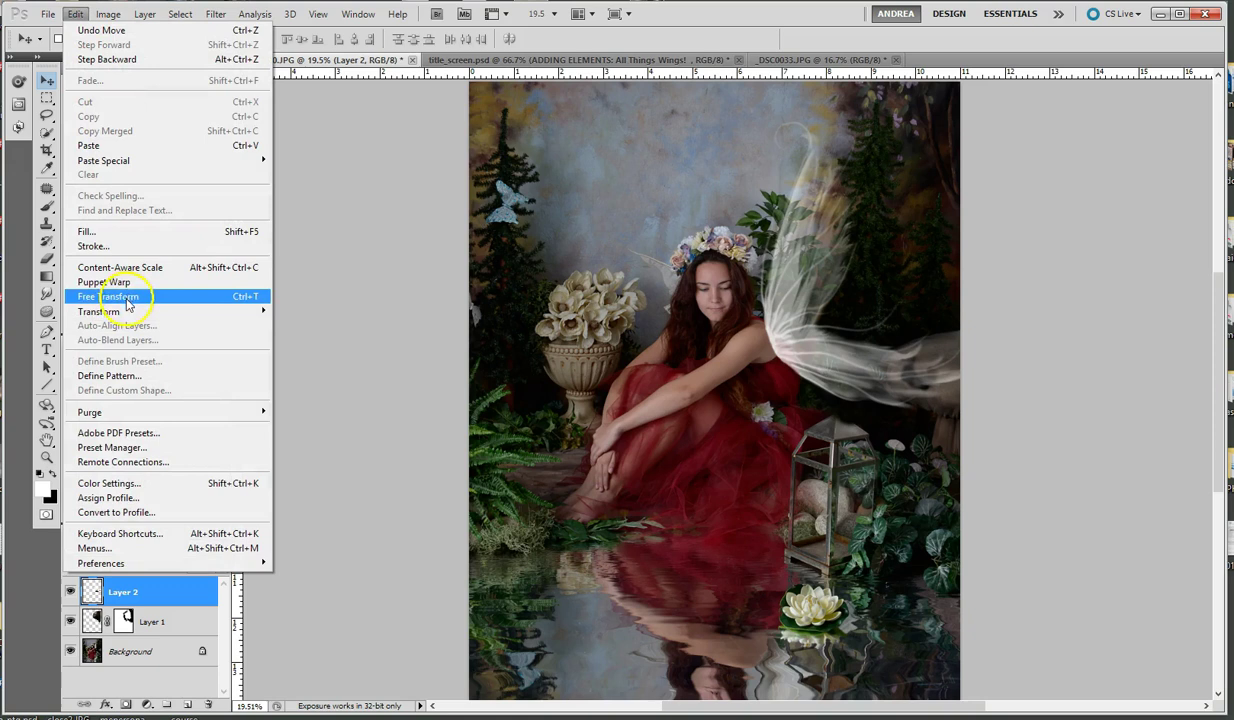
pyautogui.moveTo(128, 312)
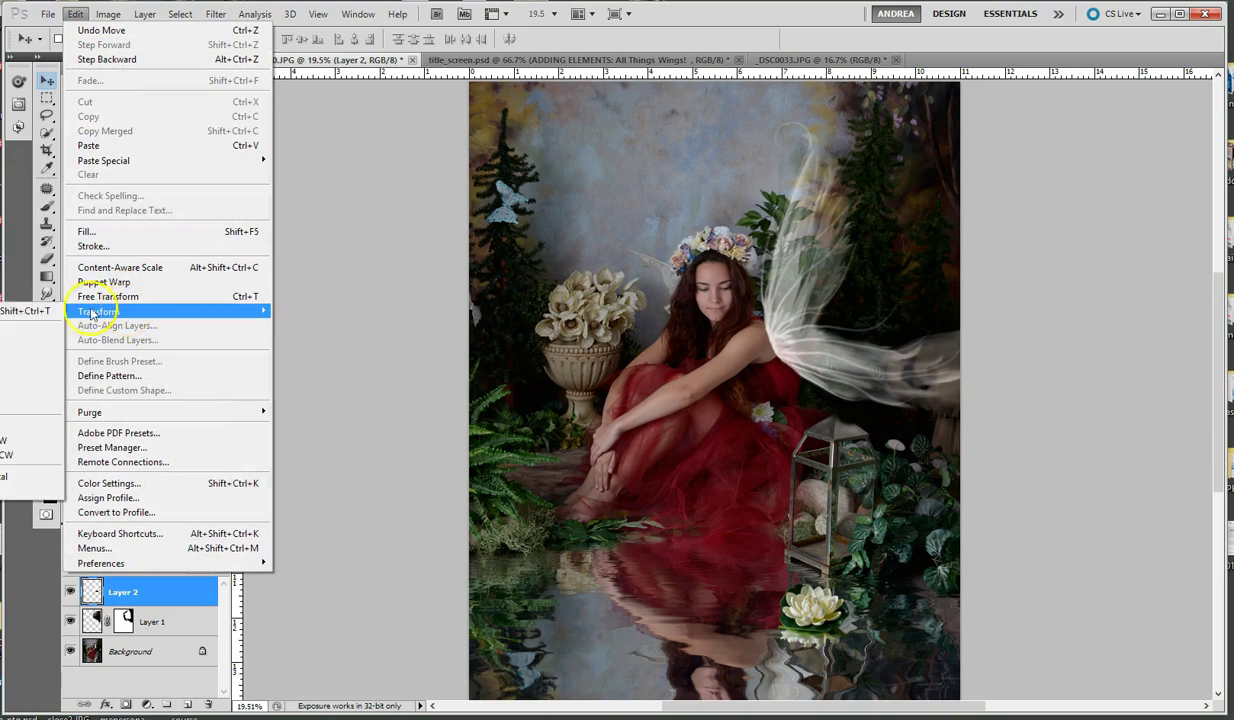
pyautogui.click(12, 375)
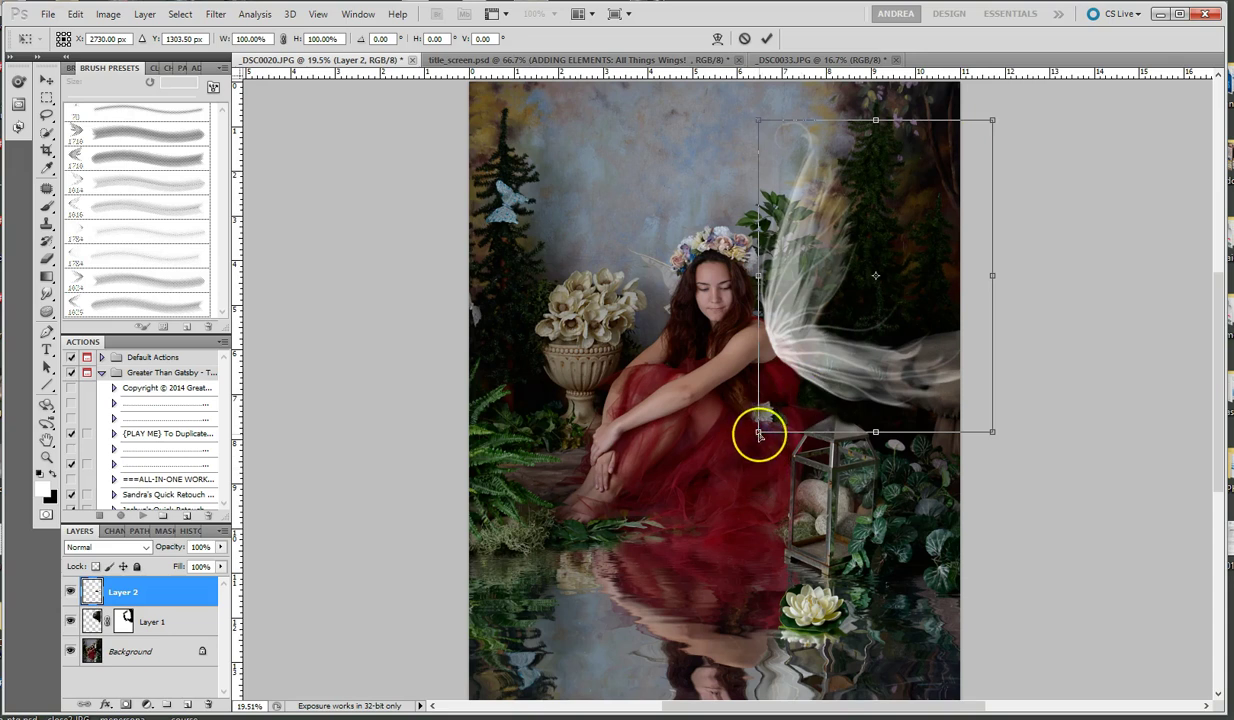
pyautogui.moveTo(758, 433); pyautogui.dragTo(759, 402)
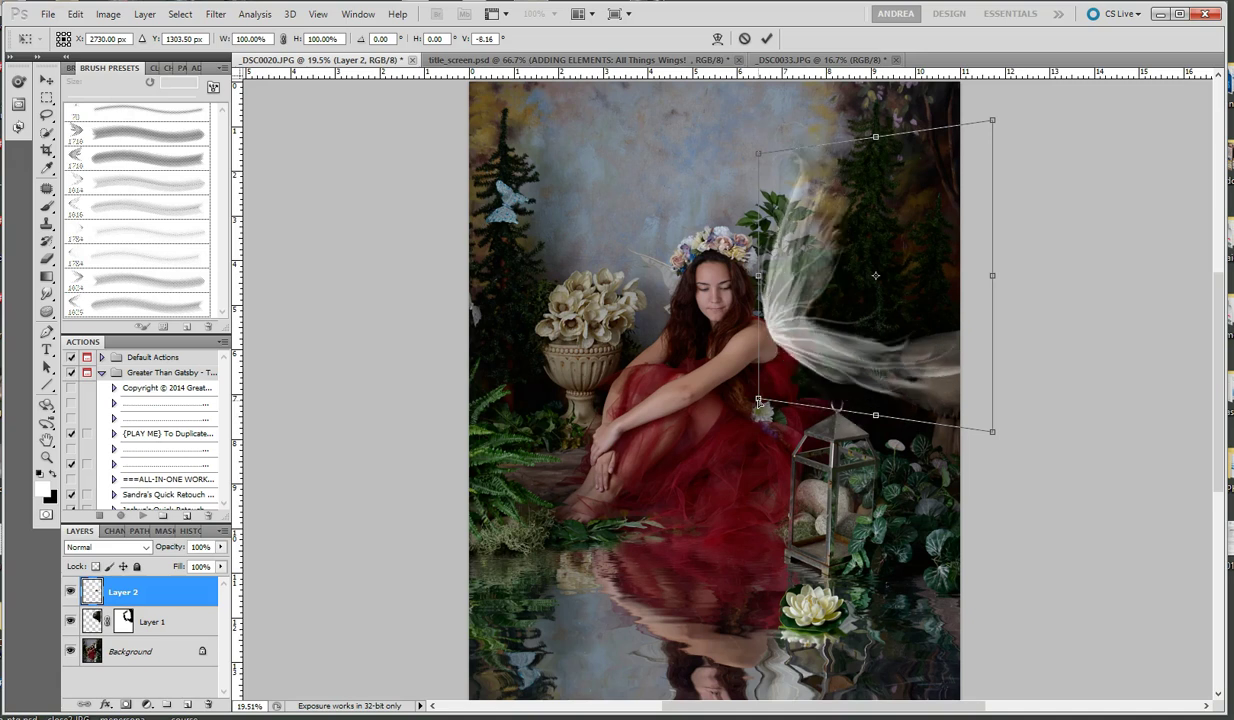
pyautogui.click(772, 325)
pyautogui.moveTo(759, 401); pyautogui.dragTo(767, 528)
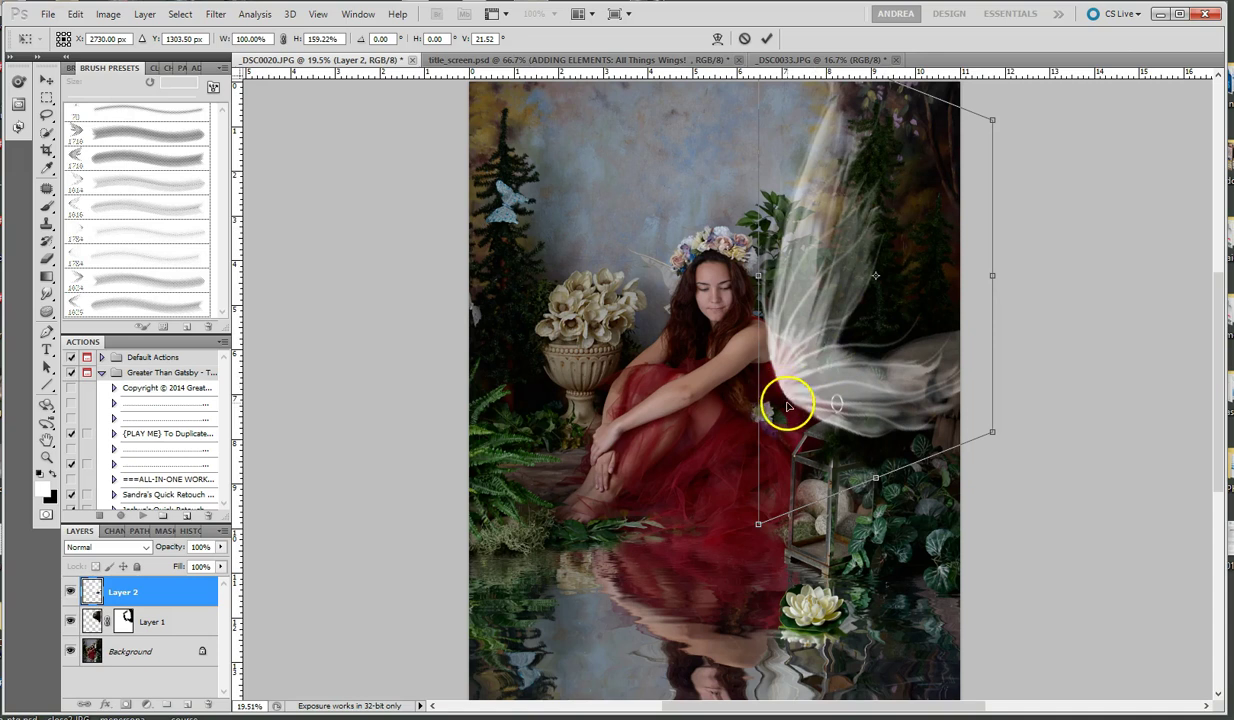
pyautogui.moveTo(992, 432); pyautogui.dragTo(978, 454)
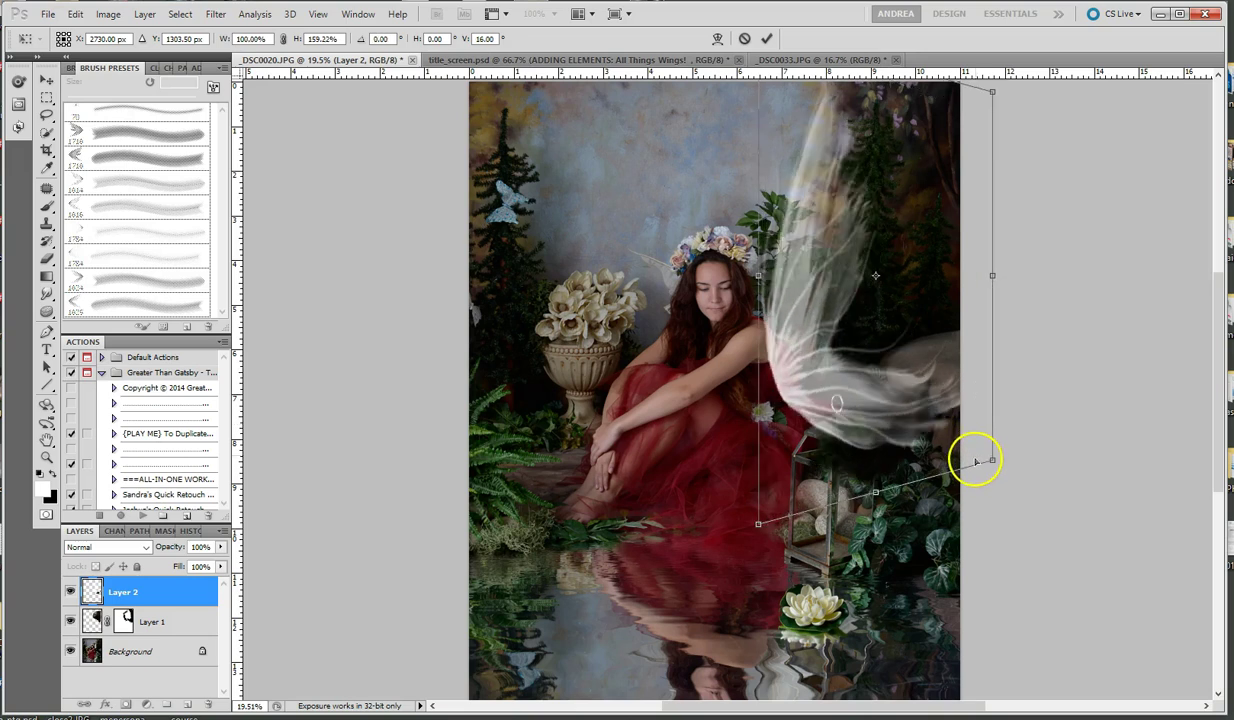
pyautogui.click(745, 40)
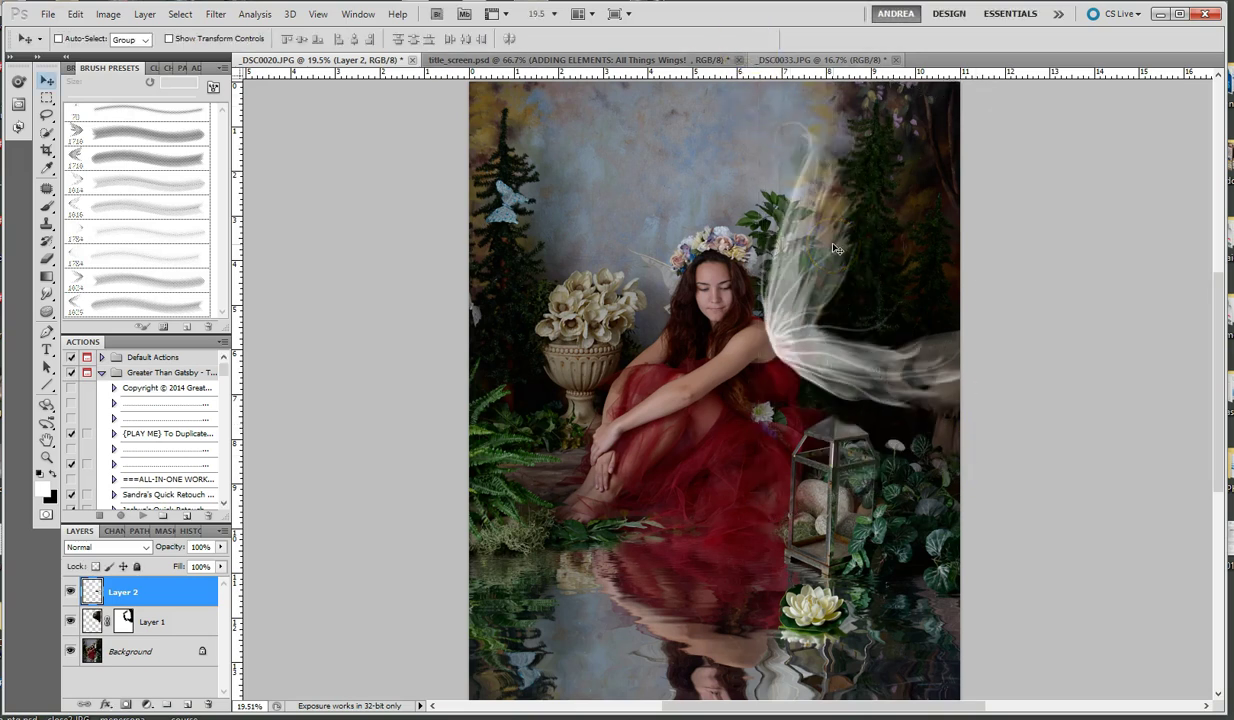
# Step: Apply a Perspective transform to the wing that stretches its inner side to about 137.20% height
pyautogui.click(75, 14)
pyautogui.moveTo(98, 311)
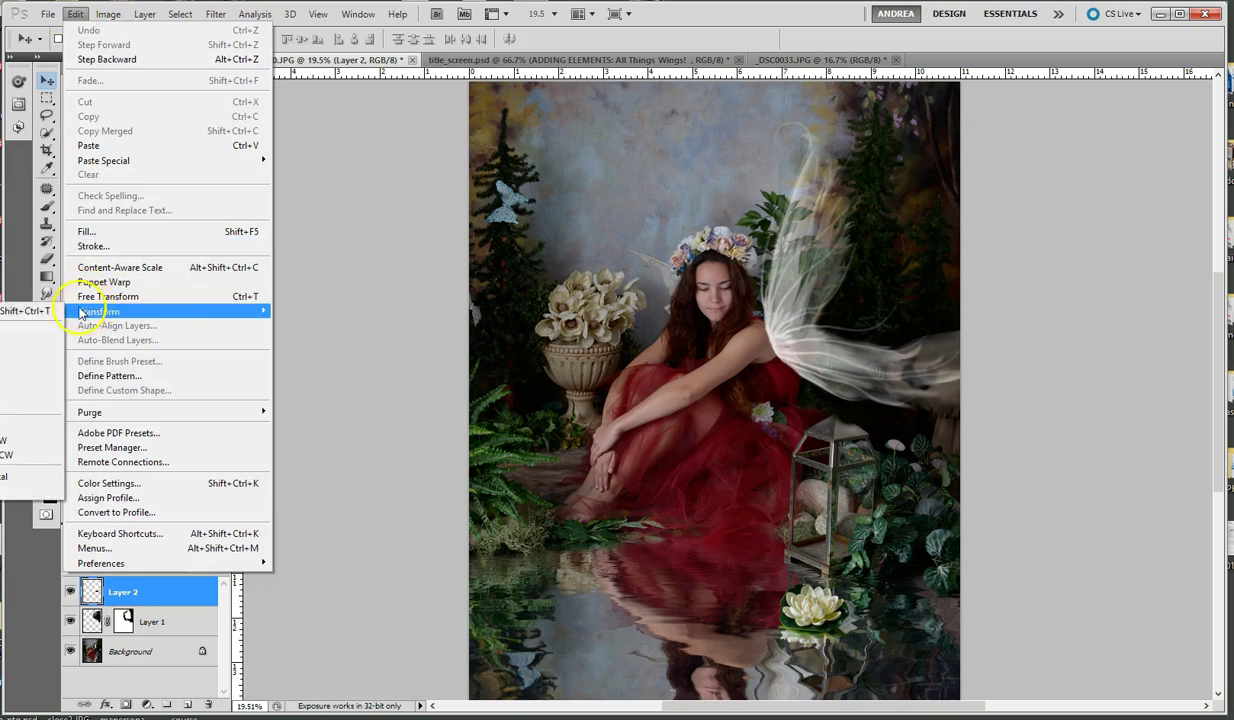
pyautogui.click(6, 390)
pyautogui.moveTo(760, 433); pyautogui.dragTo(759, 490)
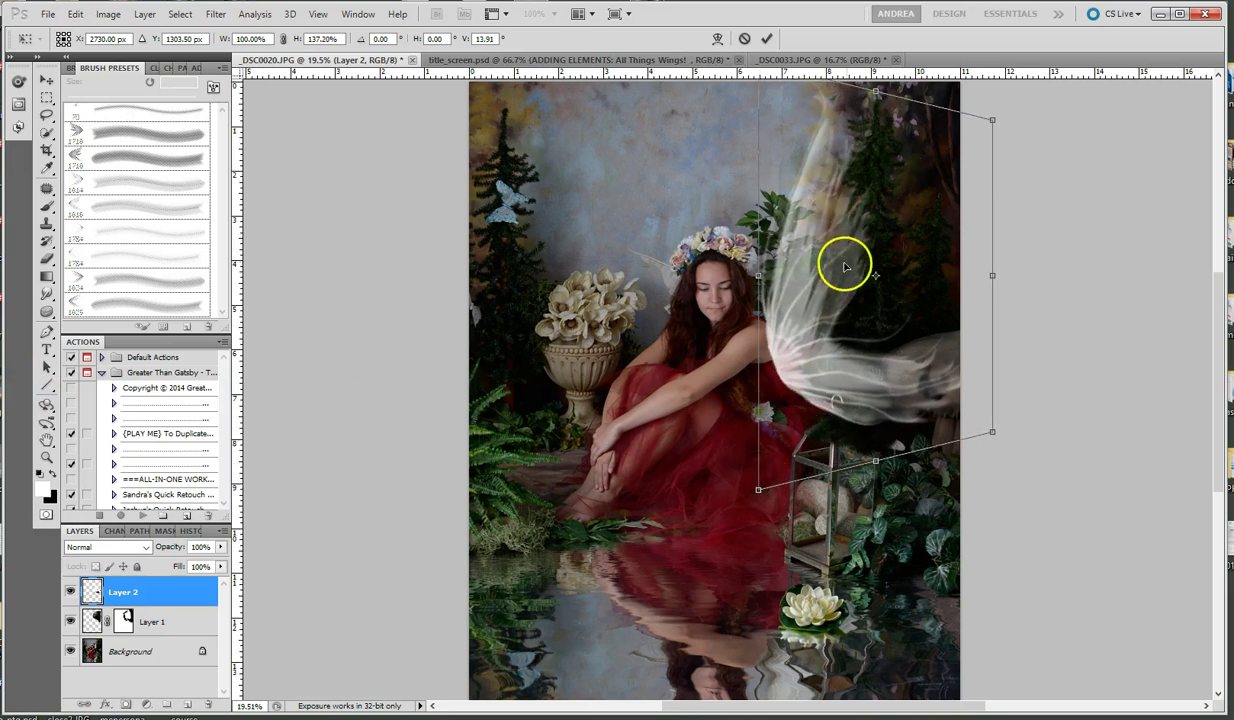
pyautogui.click(767, 40)
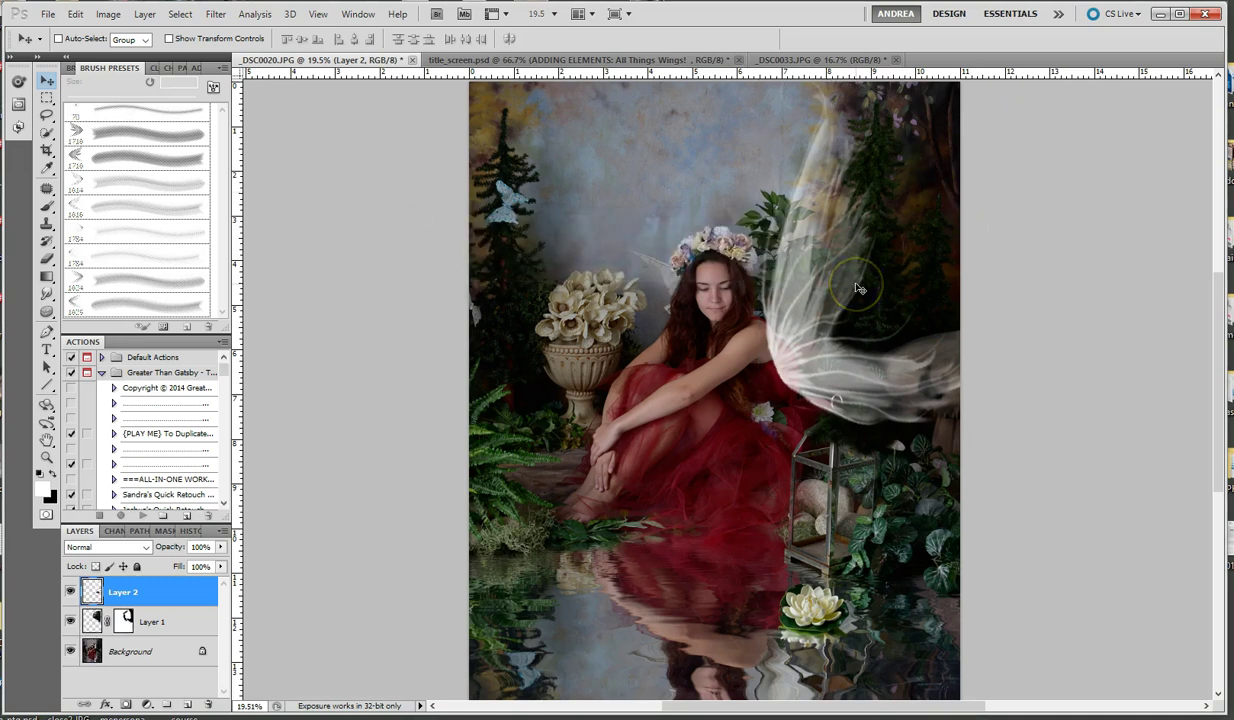
# Step: Scale the wing proportionally to about 83.89% and move its base up against the fairy's shoulder
pyautogui.hotkey('ctrl', 't')
pyautogui.hotkey('ctrl', '0')
pyautogui.moveTo(956, 128); pyautogui.dragTo(930, 177)
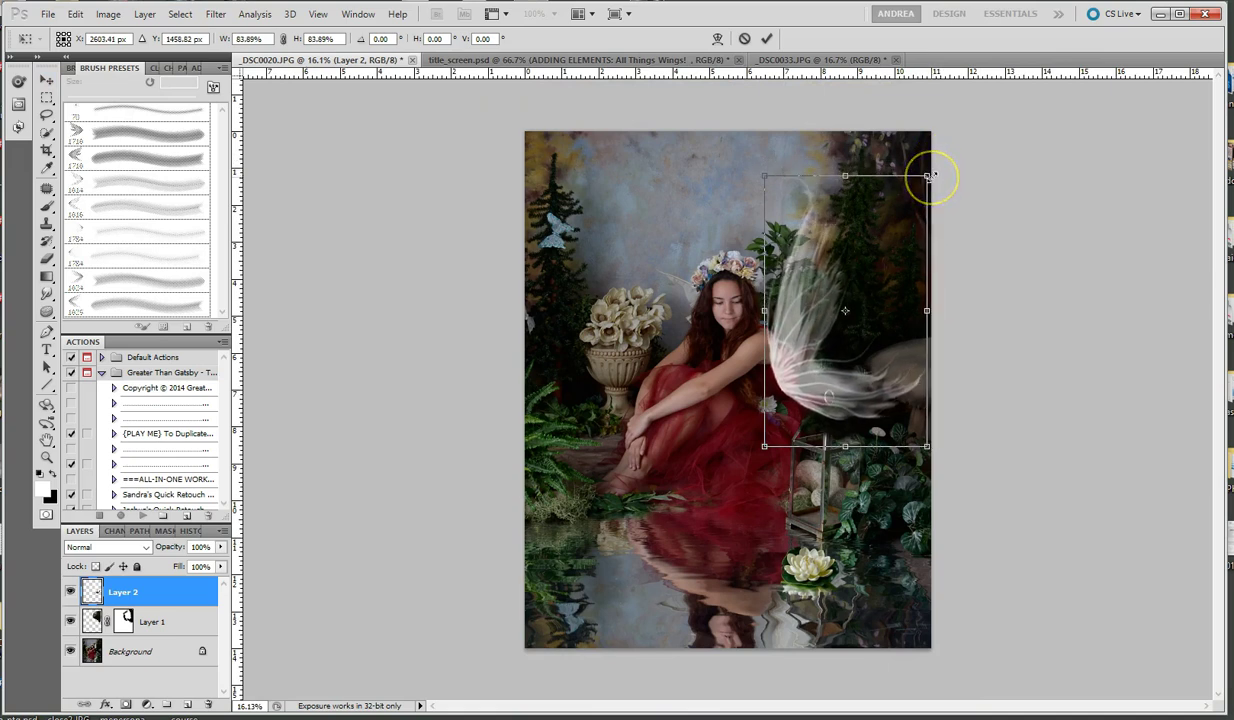
pyautogui.click(767, 40)
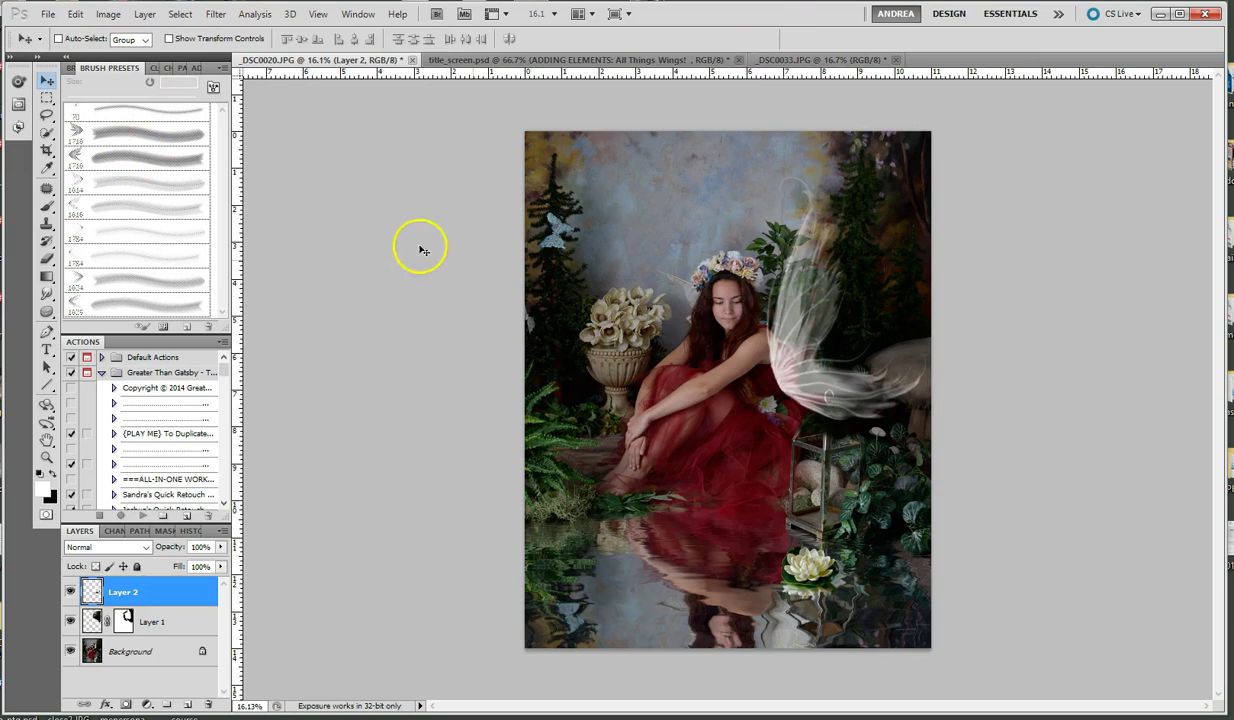
pyautogui.moveTo(801, 419)
pyautogui.mouseDown()
pyautogui.moveTo(807, 388)
pyautogui.moveTo(798, 405)
pyautogui.mouseUp()
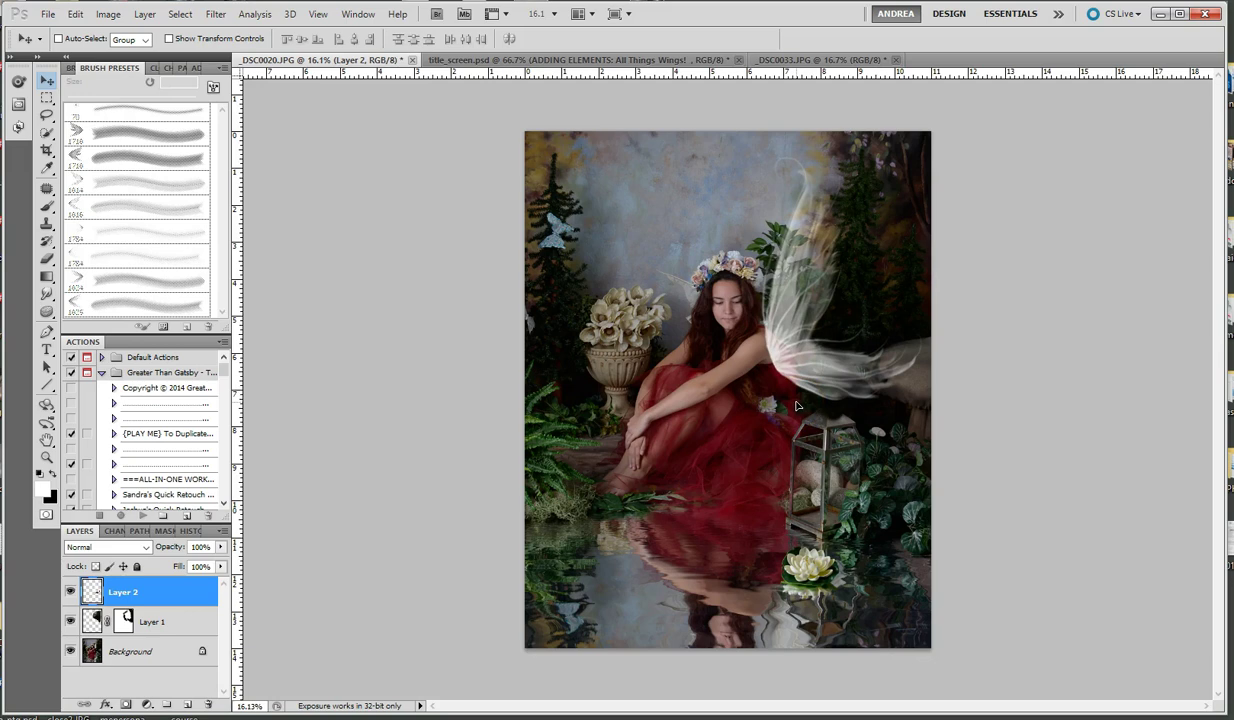
# Step: Hide the wing layer and quick-select the fairy's hair, shoulder and the back of her dress on the Background layer
pyautogui.scroll(8, 812, 344)
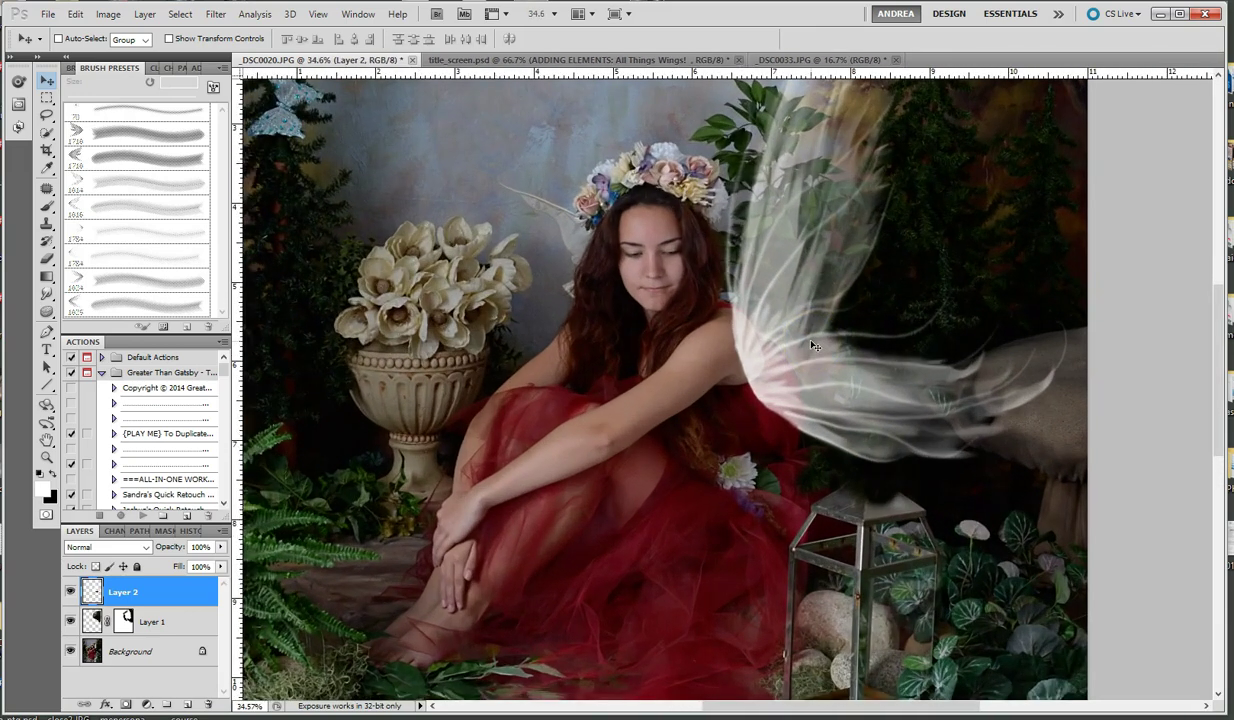
pyautogui.click(70, 592)
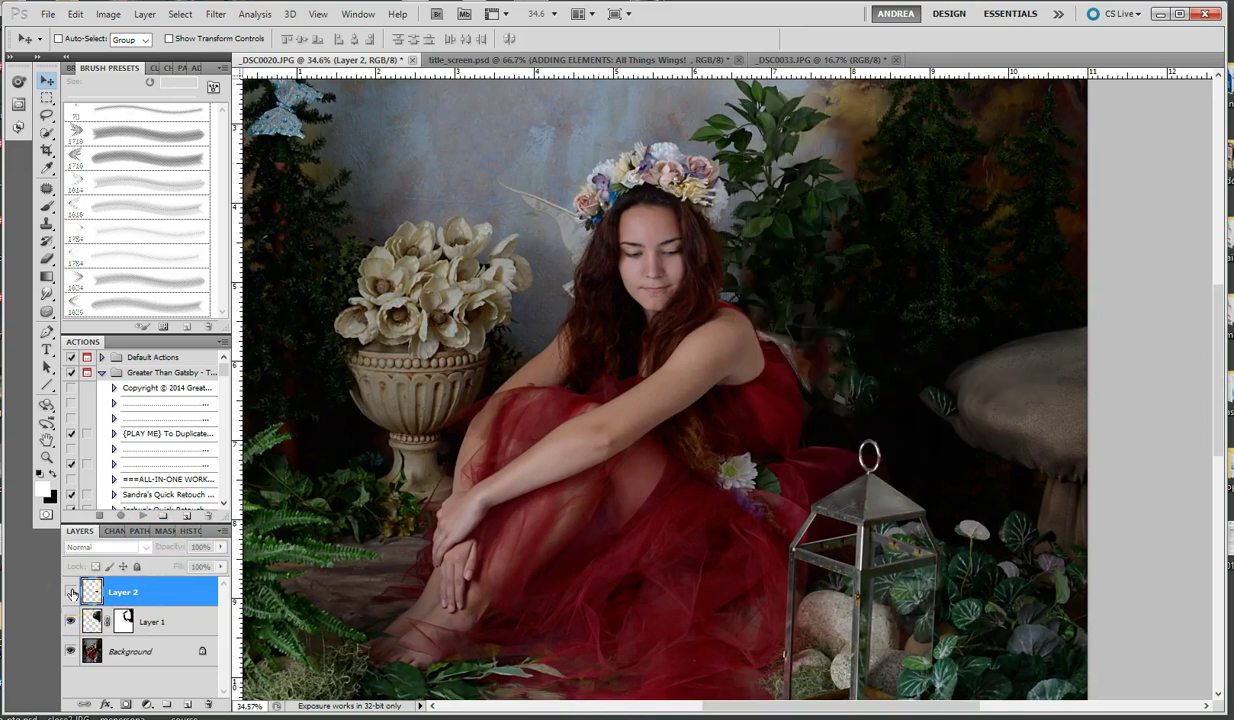
pyautogui.click(128, 659)
pyautogui.click(47, 138)
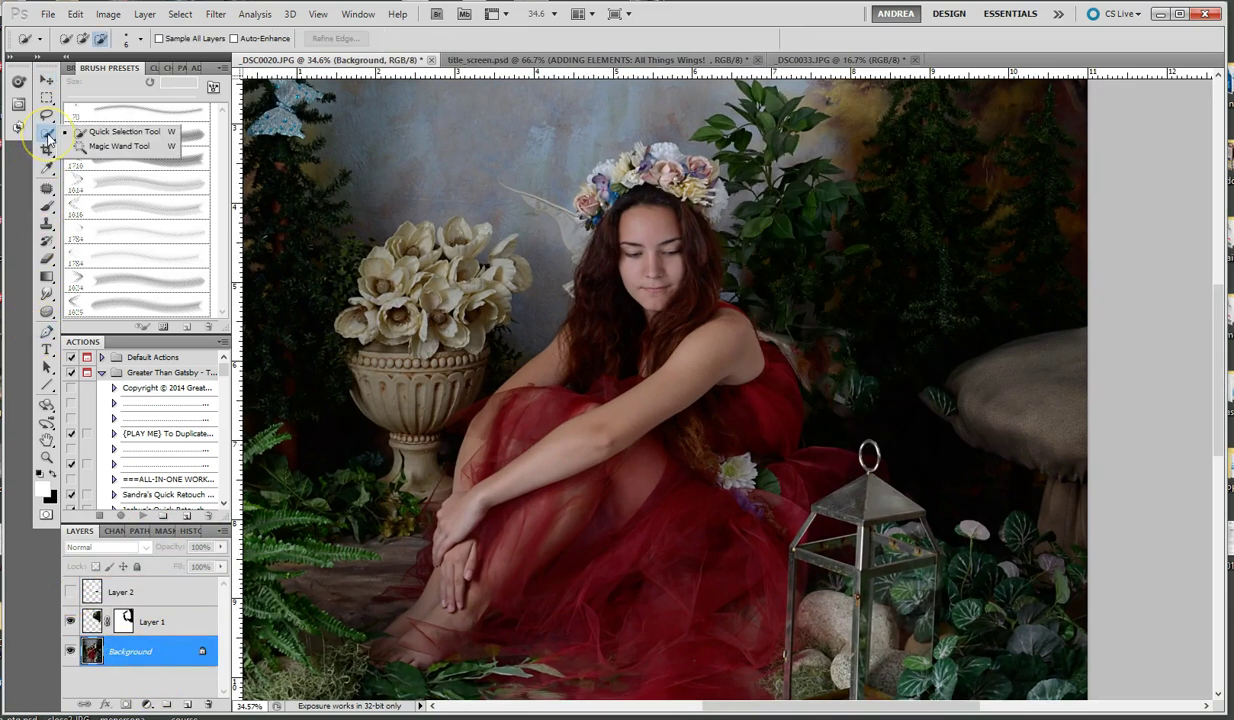
pyautogui.click(100, 132)
pyautogui.click(84, 40)
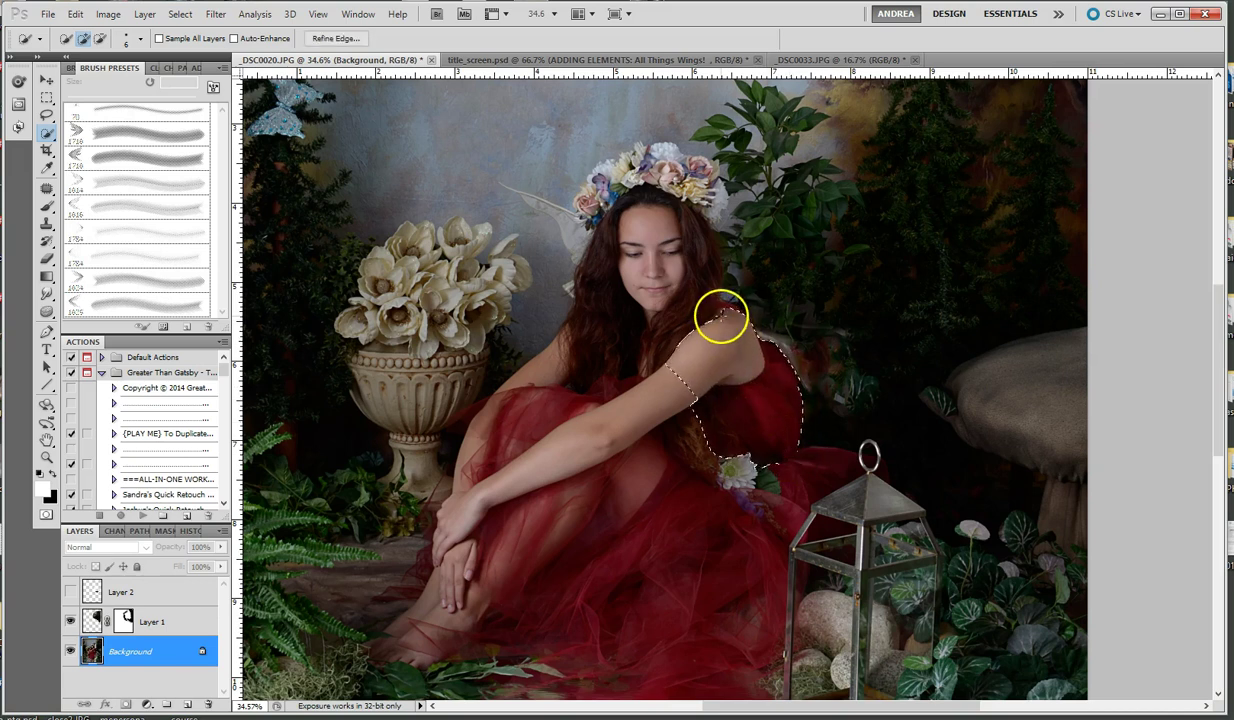
pyautogui.hotkey('ctrl', 'd')
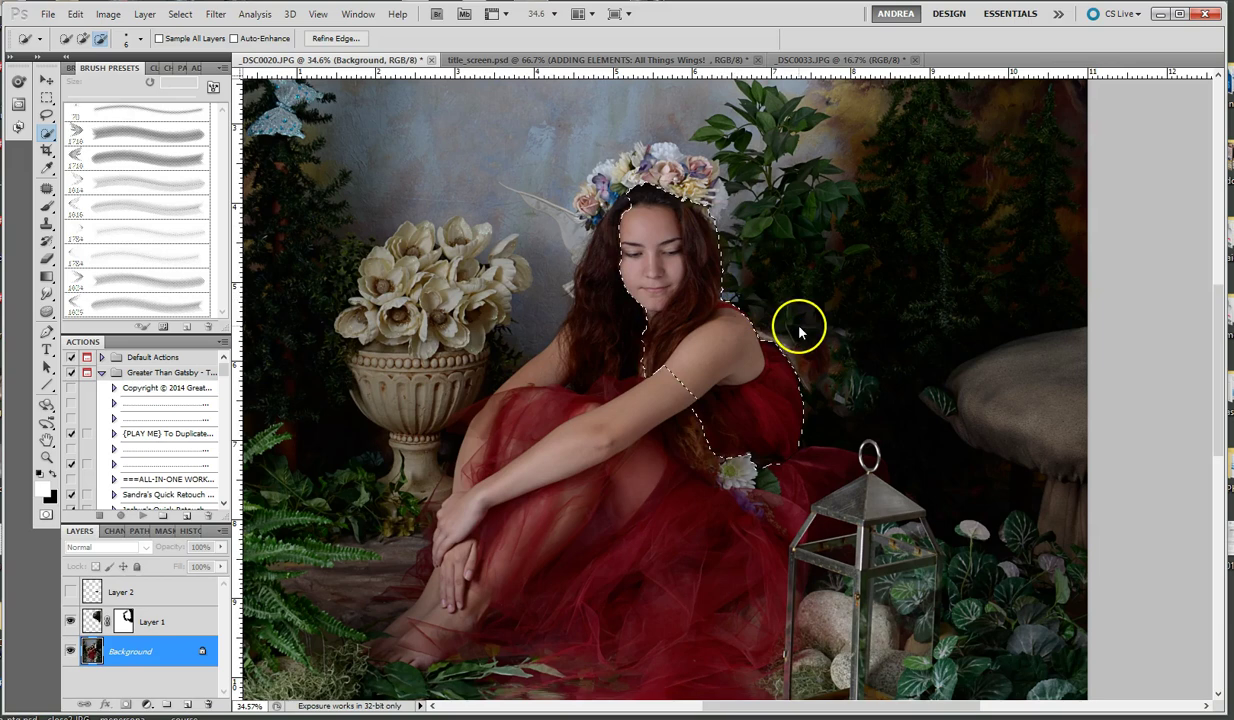
pyautogui.scroll(2, 800, 332)
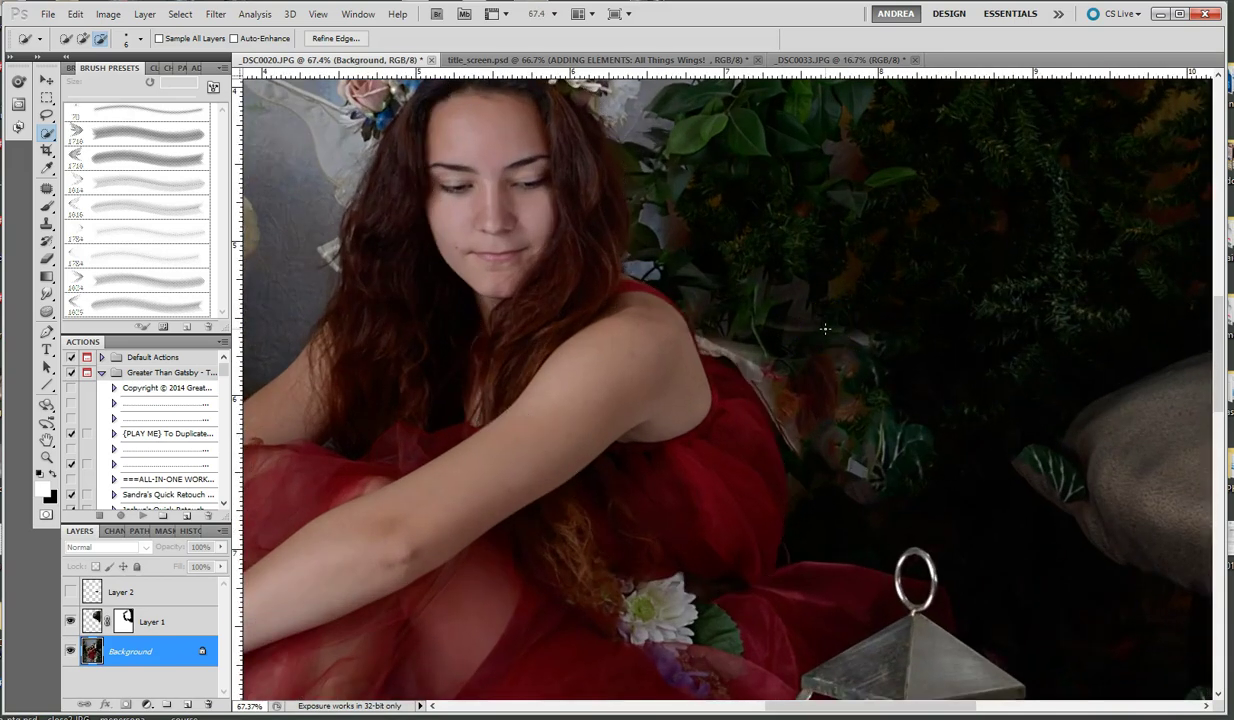
pyautogui.moveTo(725, 355)
pyautogui.mouseDown()
pyautogui.moveTo(724, 342)
pyautogui.moveTo(722, 361)
pyautogui.moveTo(788, 343)
pyautogui.mouseUp()
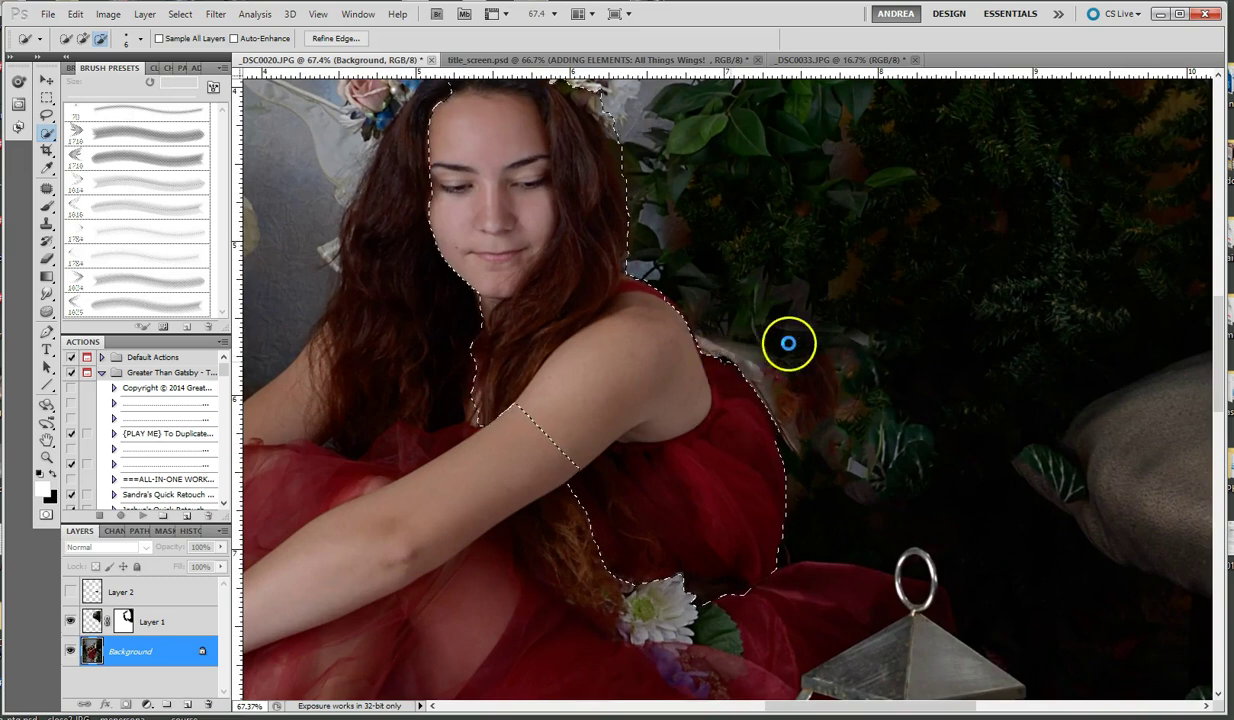
# Step: Copy the selected body area, paste it as a new layer, and place that layer above the wing layer
pyautogui.scroll(-3, 840, 361)
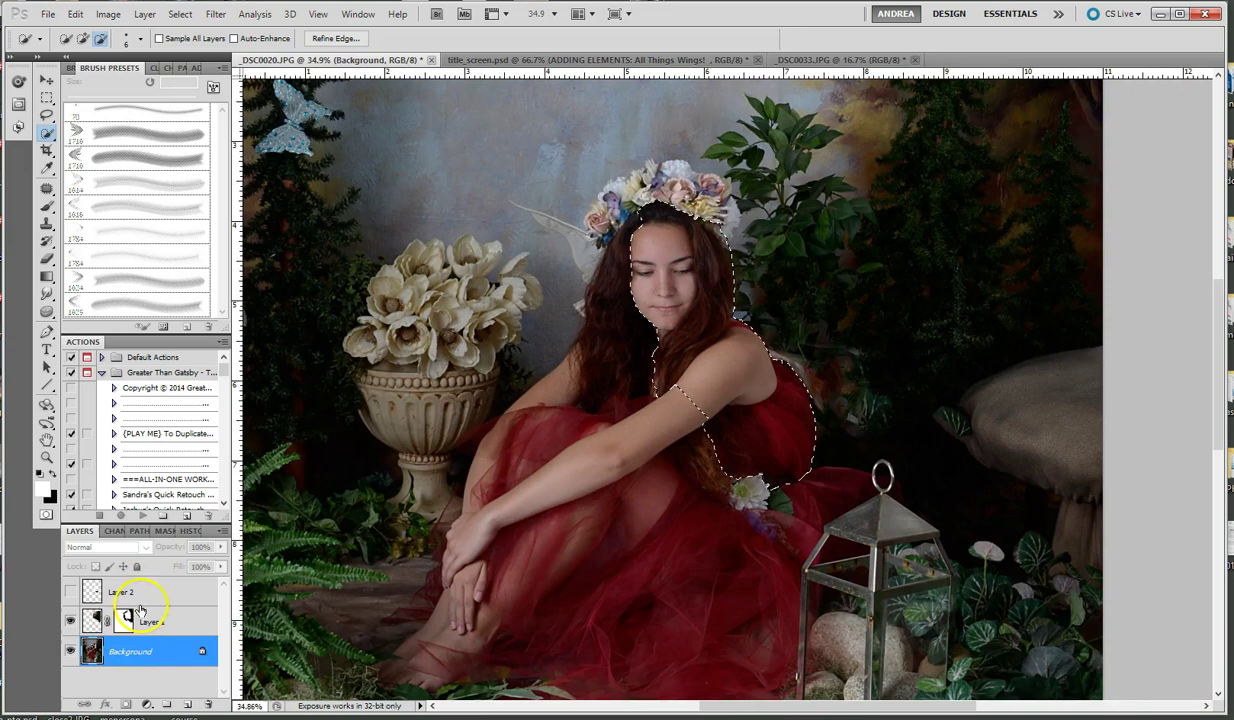
pyautogui.click(75, 14)
pyautogui.click(88, 116)
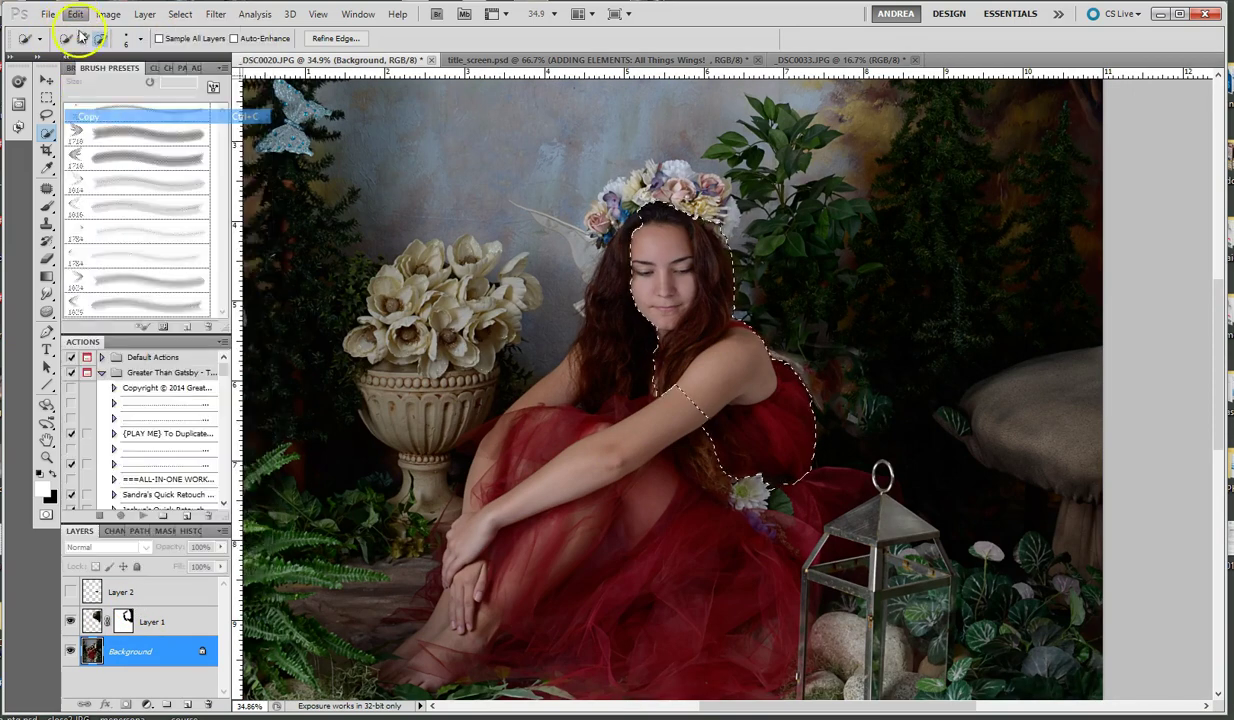
pyautogui.click(75, 14)
pyautogui.click(84, 146)
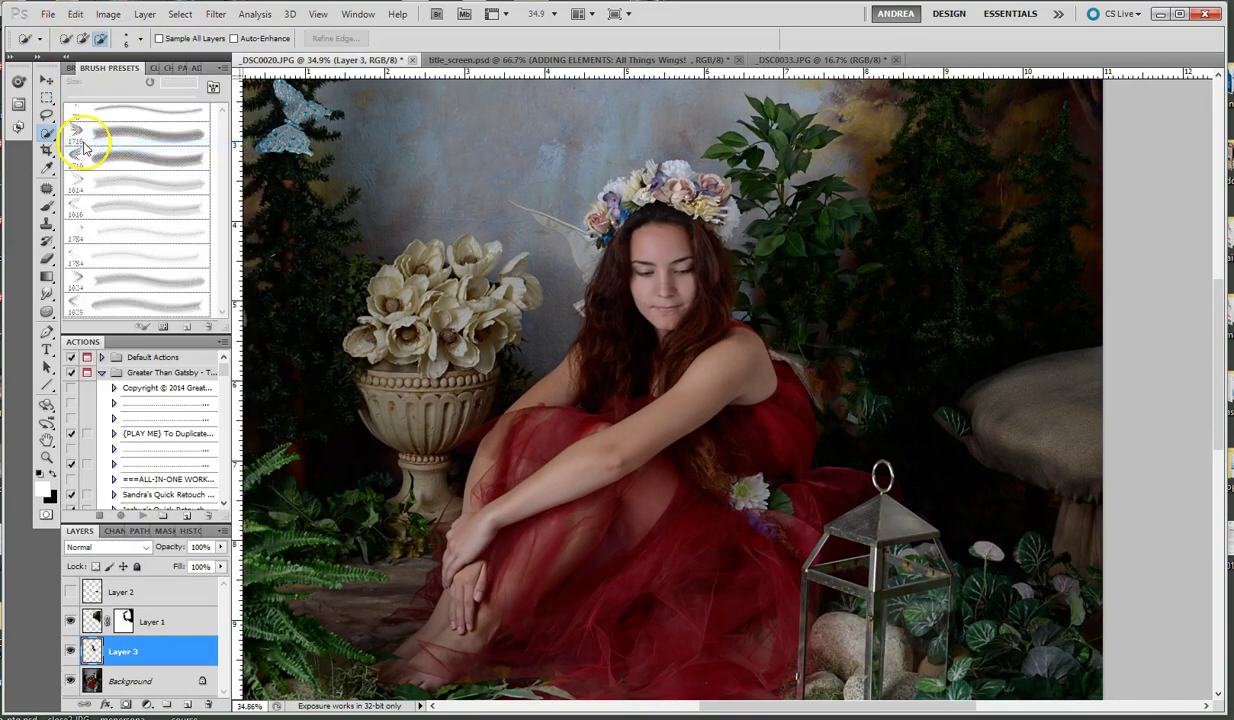
pyautogui.moveTo(157, 652); pyautogui.dragTo(159, 585)
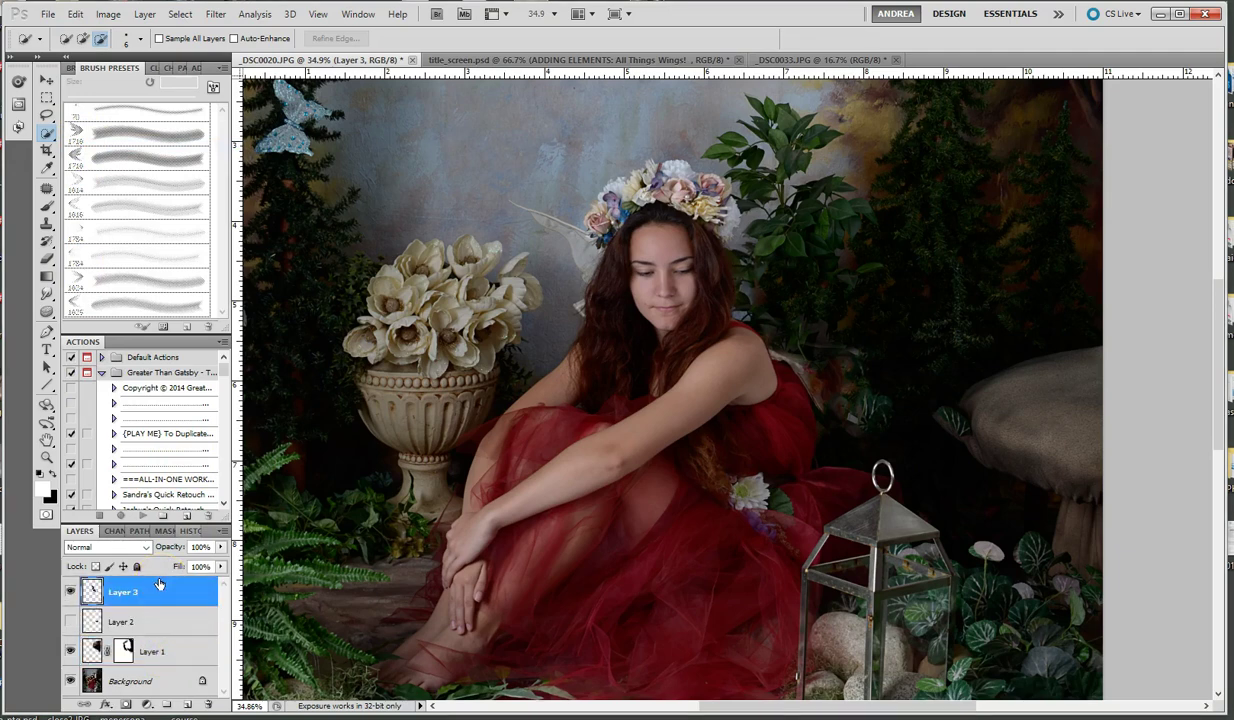
# Step: Compare the image with and without the pasted body copy, and erase around its upper hair with a soft 500 px Eraser at 50% opacity
pyautogui.click(70, 591)
pyautogui.click(70, 591)
pyautogui.click(71, 592)
pyautogui.click(71, 592)
pyautogui.click(71, 592)
pyautogui.click(47, 258)
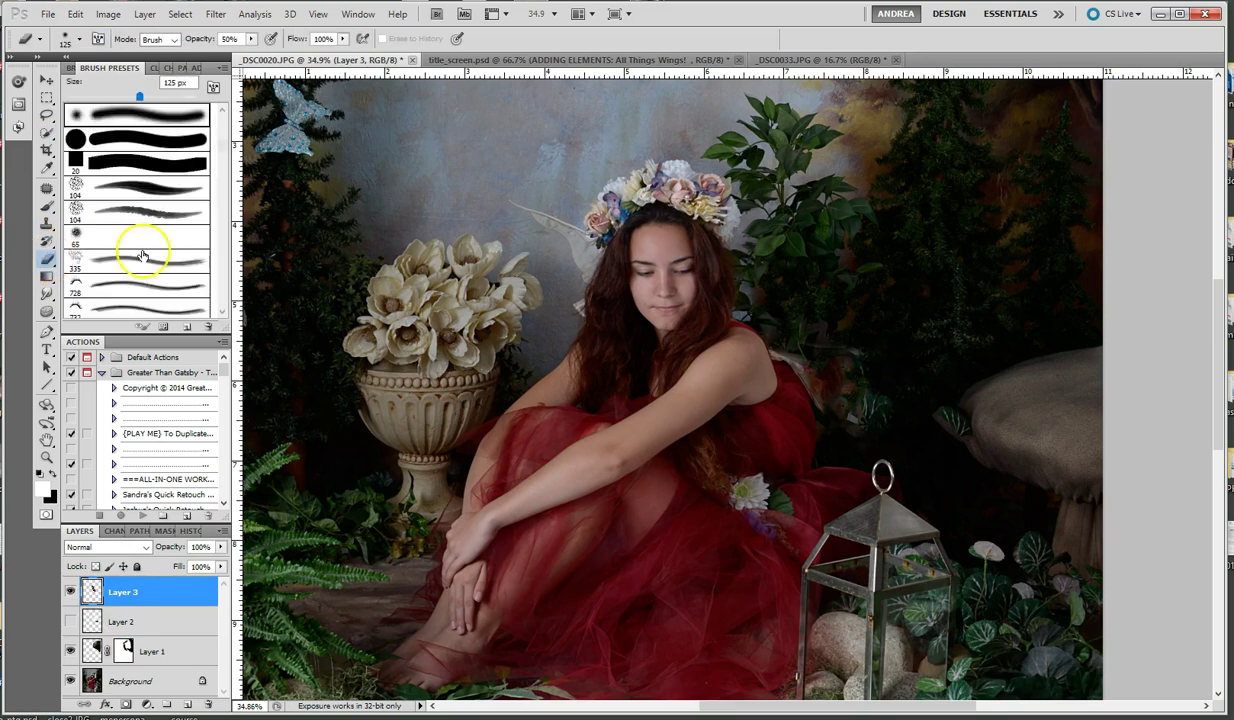
pyautogui.press(']')
pyautogui.press(']')
pyautogui.press(']')
pyautogui.press(']')
pyautogui.press(']')
pyautogui.press(']')
pyautogui.press(']')
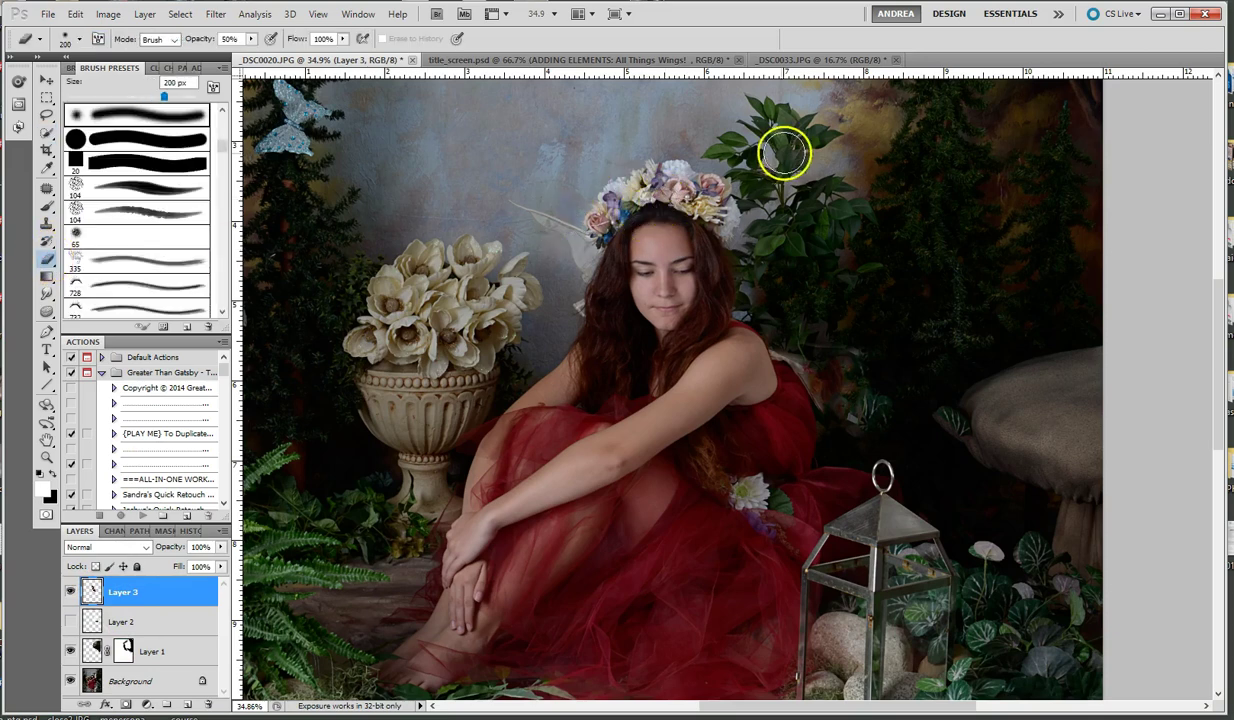
pyautogui.moveTo(675, 250)
pyautogui.mouseDown()
pyautogui.moveTo(689, 207)
pyautogui.moveTo(689, 275)
pyautogui.moveTo(669, 295)
pyautogui.moveTo(675, 210)
pyautogui.mouseUp()
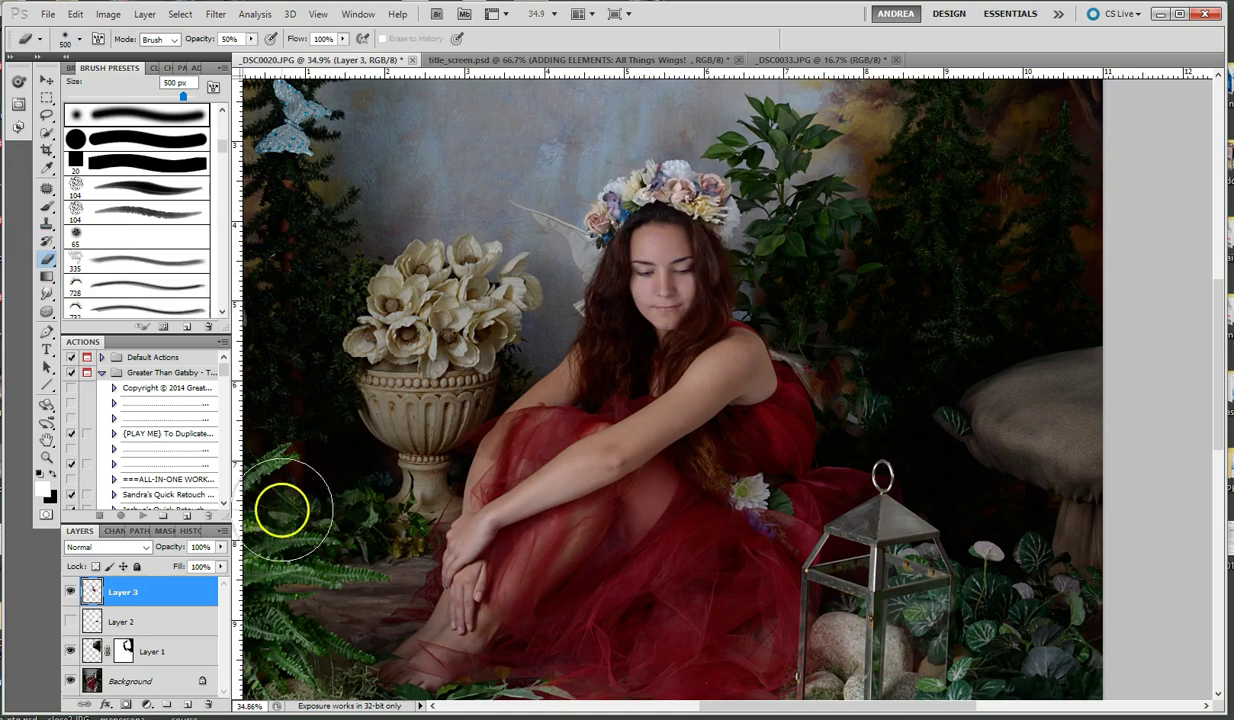
# Step: Show the wing layer again and reposition the wing so it emerges from behind the fairy's shoulder
pyautogui.click(70, 622)
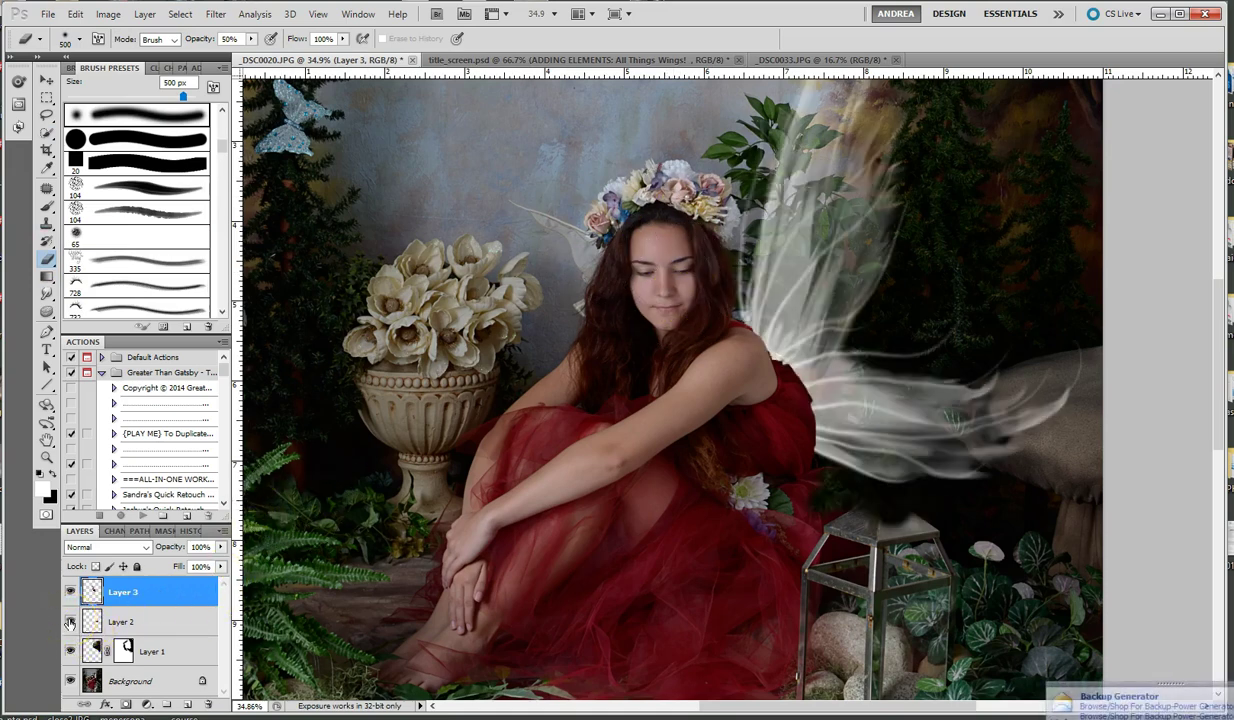
pyautogui.click(157, 623)
pyautogui.click(46, 84)
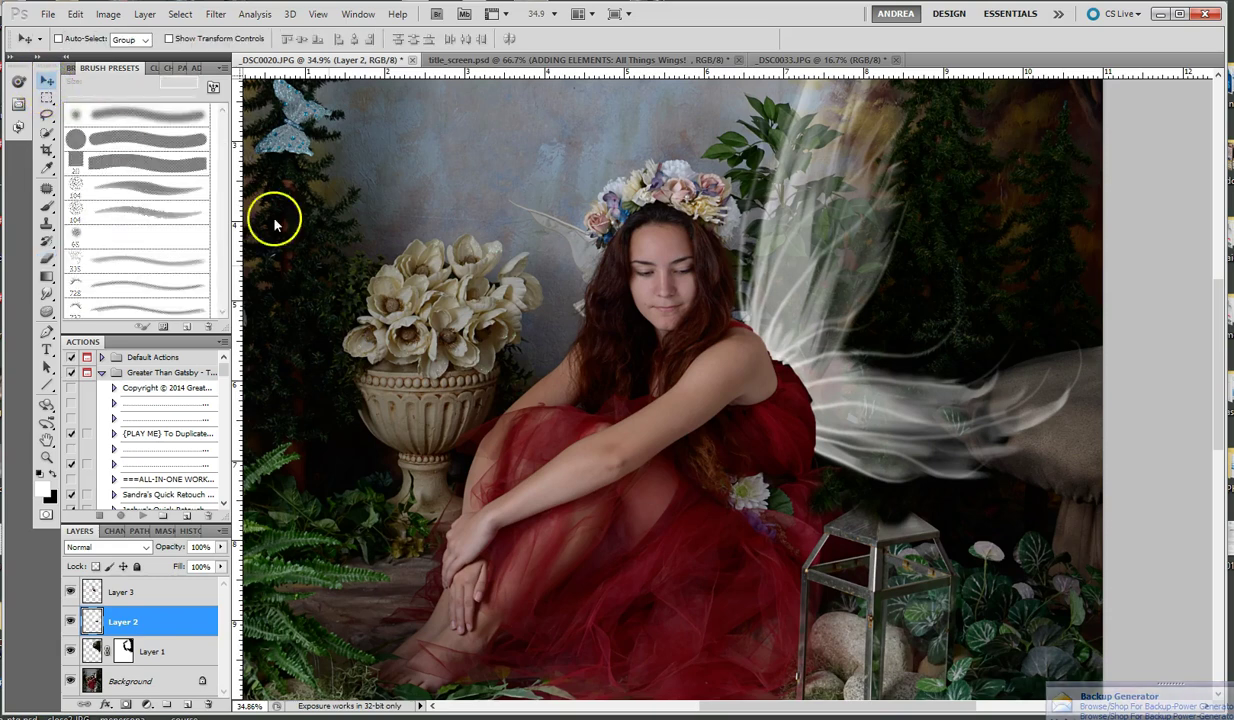
pyautogui.moveTo(821, 353)
pyautogui.mouseDown()
pyautogui.moveTo(942, 286)
pyautogui.moveTo(768, 386)
pyautogui.moveTo(722, 441)
pyautogui.moveTo(845, 331)
pyautogui.moveTo(790, 353)
pyautogui.moveTo(866, 316)
pyautogui.moveTo(830, 347)
pyautogui.moveTo(799, 330)
pyautogui.moveTo(785, 397)
pyautogui.moveTo(832, 353)
pyautogui.moveTo(809, 365)
pyautogui.mouseUp()
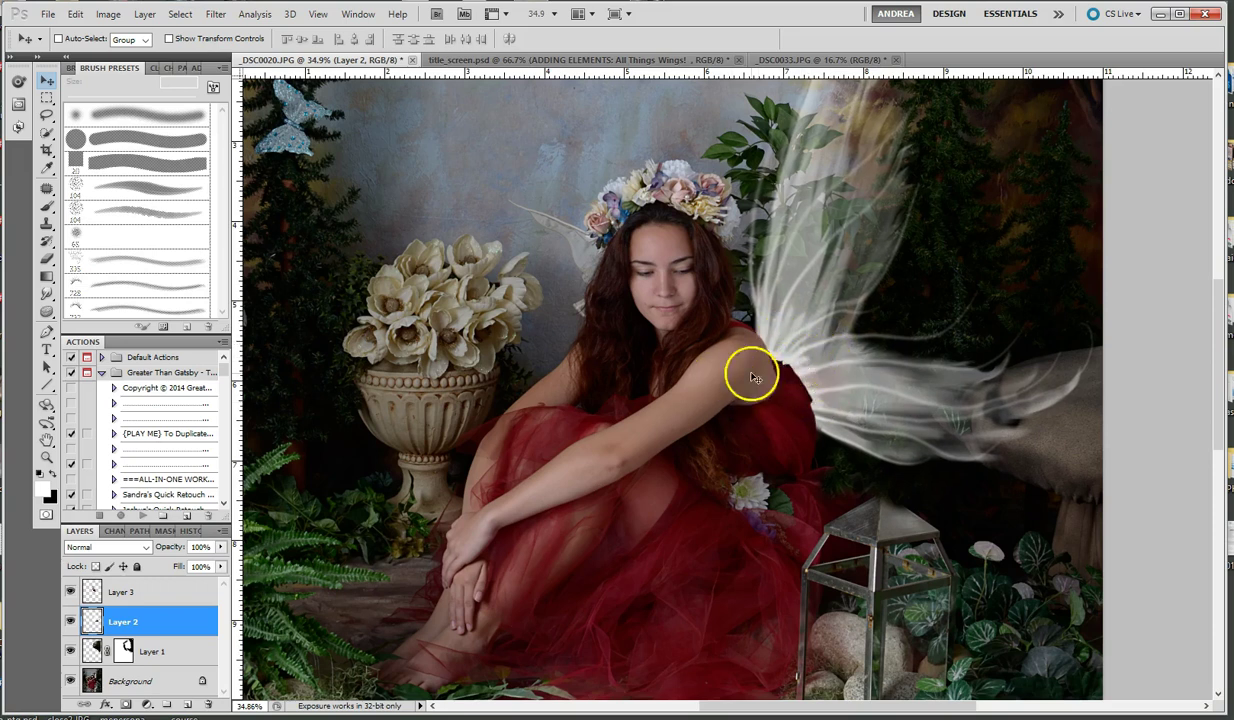
pyautogui.moveTo(803, 371); pyautogui.dragTo(801, 335)
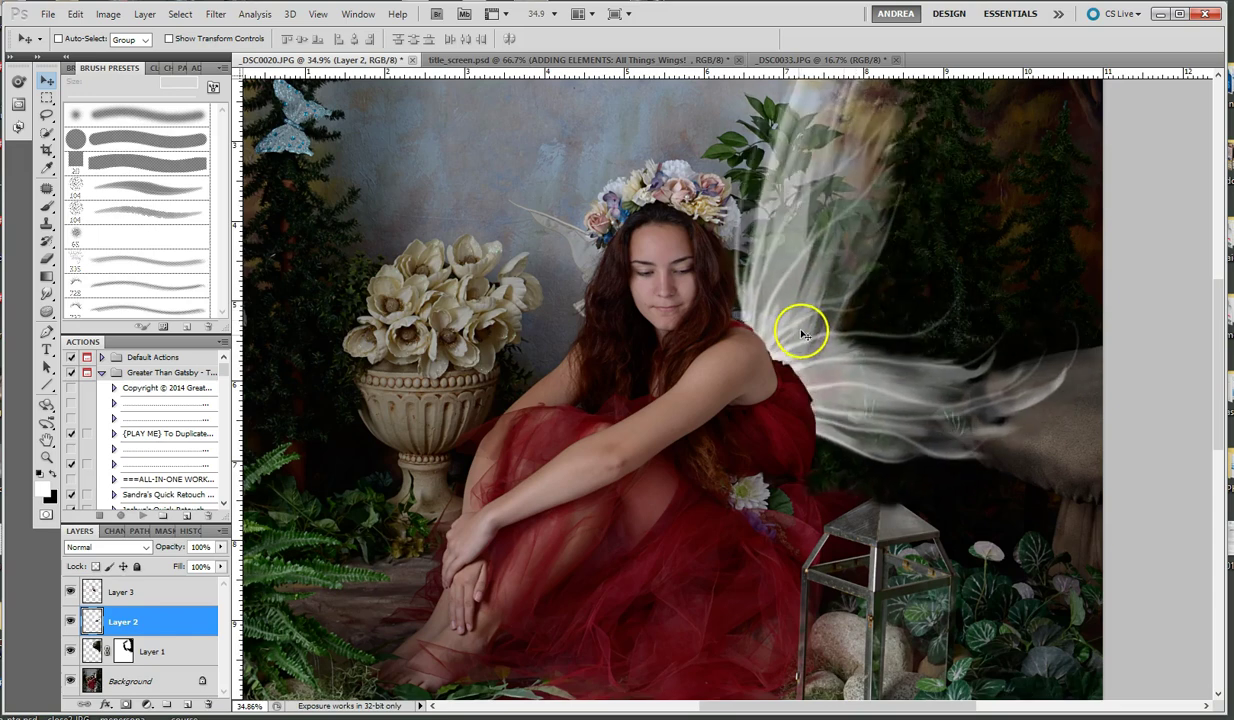
# Step: Hide the body copy, add a layer mask to the wing, and mask it off the shoulder and dress with a soft 90 px black brush
pyautogui.click(71, 591)
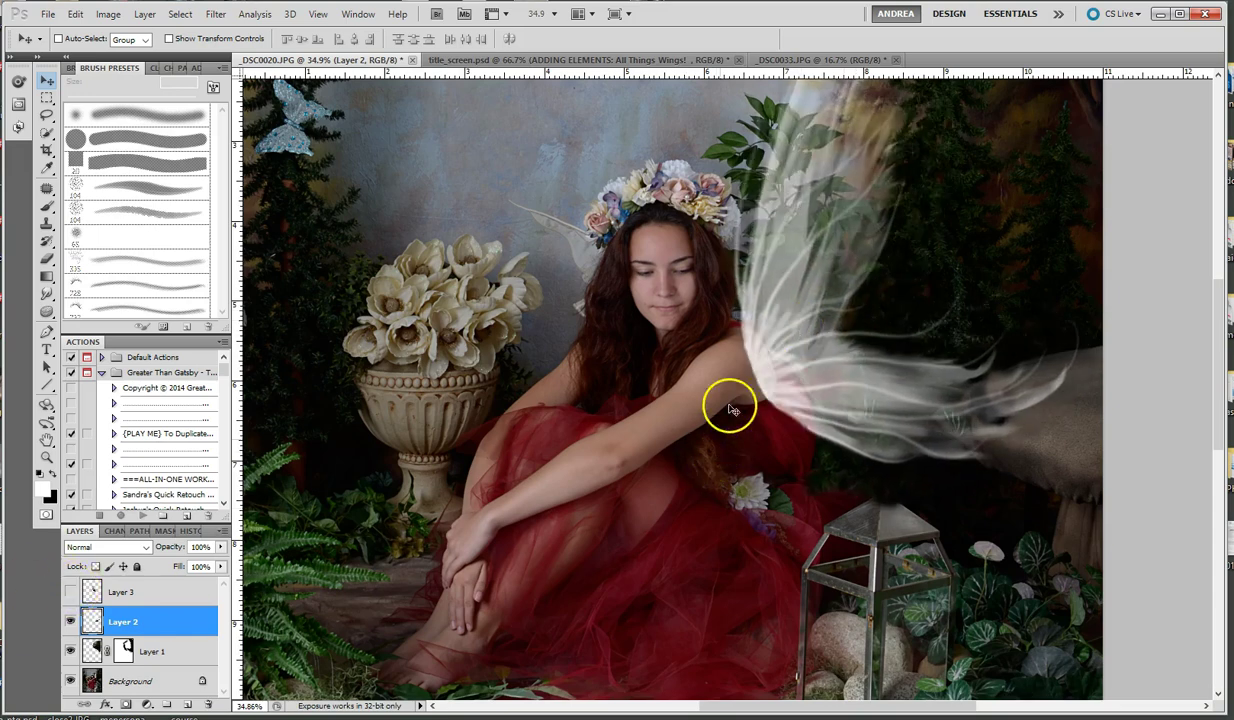
pyautogui.click(126, 705)
pyautogui.click(47, 205)
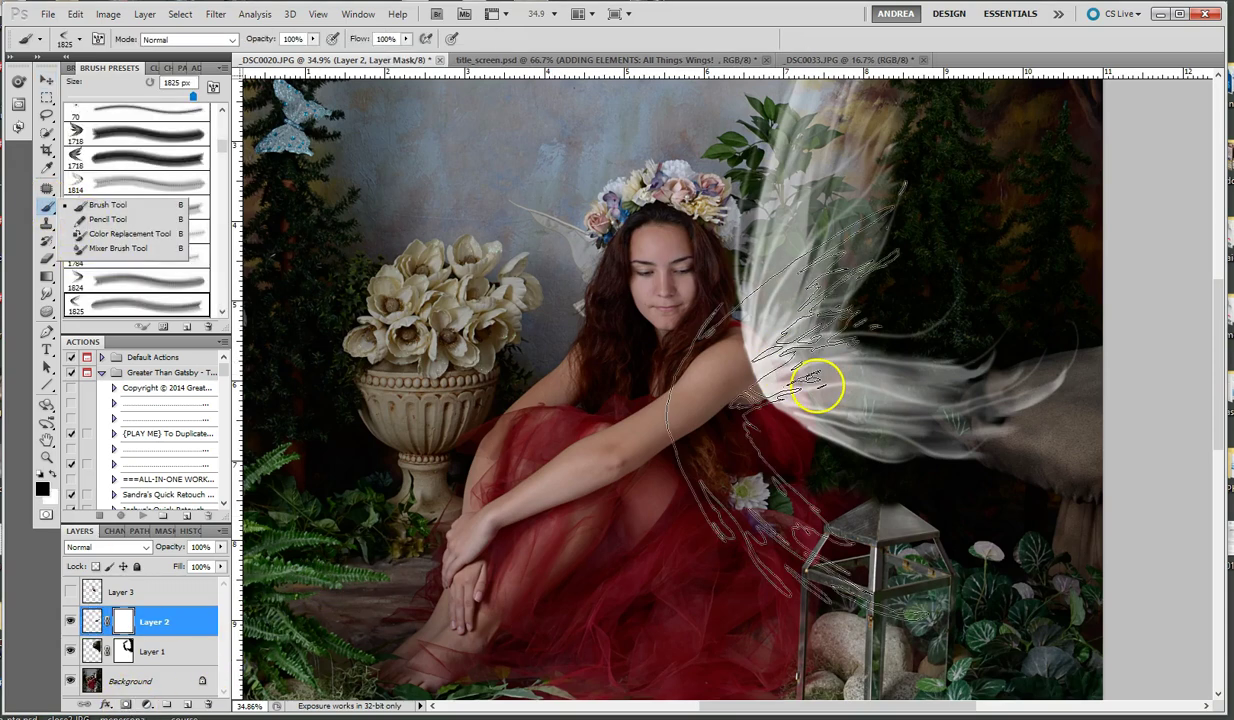
pyautogui.moveTo(222, 140); pyautogui.dragTo(222, 108)
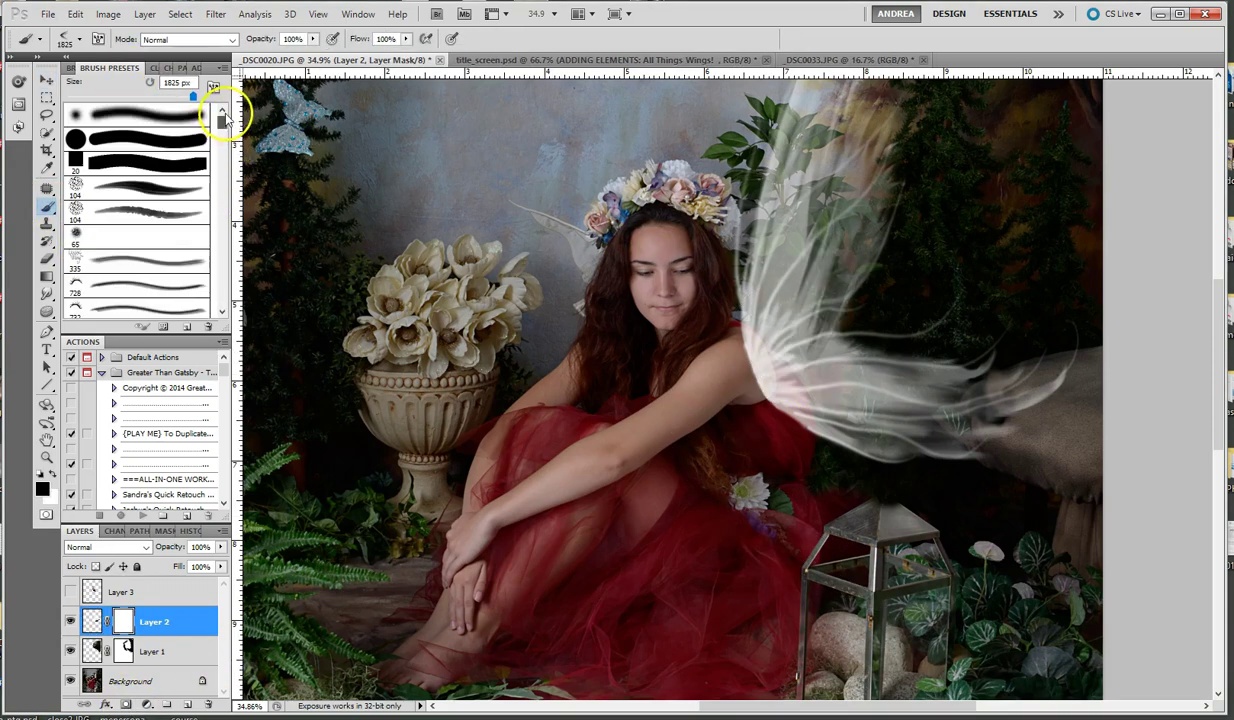
pyautogui.press('[')
pyautogui.press('[')
pyautogui.press('[')
pyautogui.press('[')
pyautogui.press('[')
pyautogui.press('[')
pyautogui.press('[')
pyautogui.press('[')
pyautogui.press('[')
pyautogui.press('[')
pyautogui.press('[')
pyautogui.press('[')
pyautogui.press('[')
pyautogui.press('[')
pyautogui.press('[')
pyautogui.press('[')
pyautogui.press('[')
pyautogui.press('[')
pyautogui.press('[')
pyautogui.press('[')
pyautogui.moveTo(739, 372)
pyautogui.mouseDown()
pyautogui.moveTo(743, 342)
pyautogui.moveTo(768, 381)
pyautogui.moveTo(728, 332)
pyautogui.moveTo(784, 371)
pyautogui.moveTo(813, 439)
pyautogui.moveTo(769, 357)
pyautogui.moveTo(736, 328)
pyautogui.moveTo(755, 350)
pyautogui.moveTo(725, 331)
pyautogui.mouseUp()
# Step: Refine the wing mask along the shoulder and dress edge with a 25 px white brush, bringing the wing back up to the body
pyautogui.scroll(8, 905, 358)
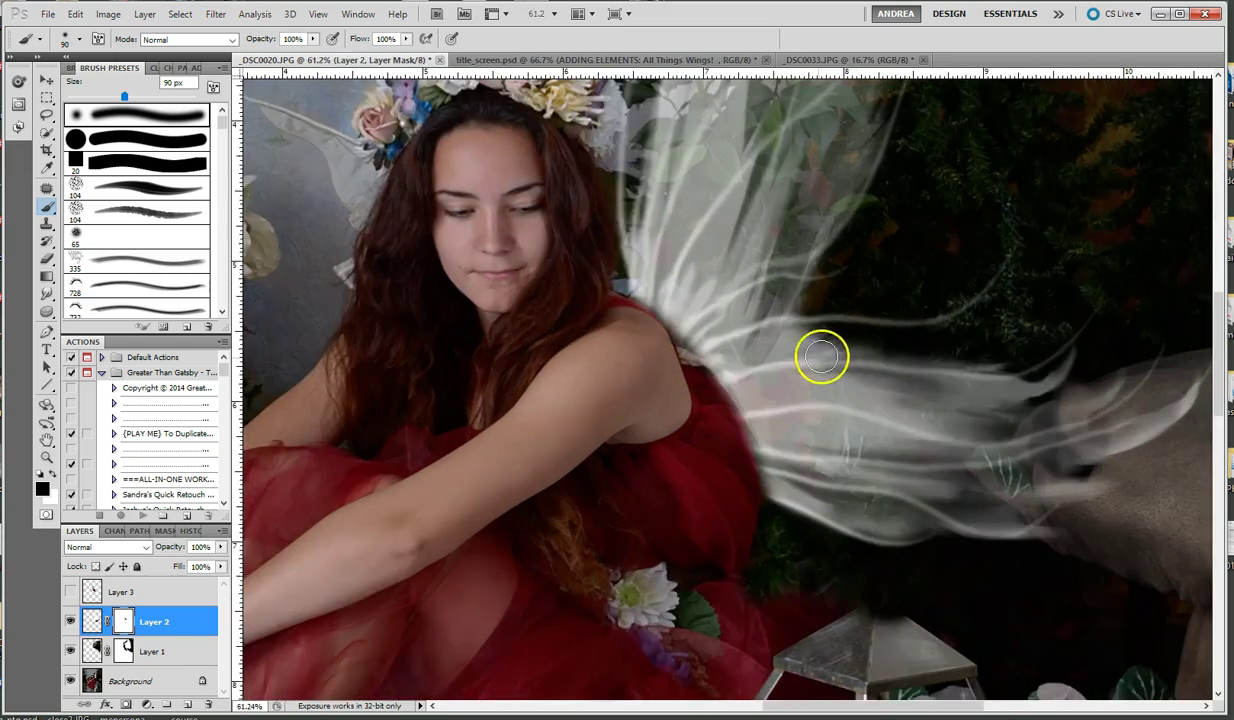
pyautogui.scroll(1, 700, 350)
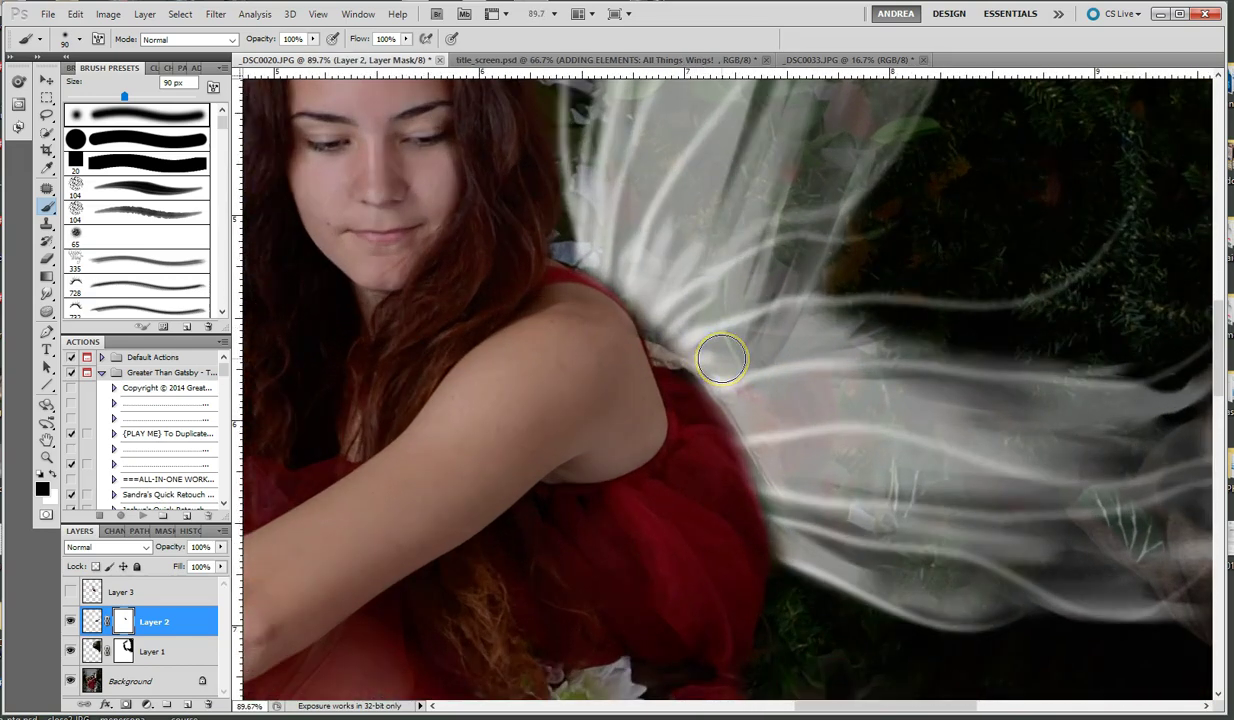
pyautogui.press('[')
pyautogui.press('[')
pyautogui.press('[')
pyautogui.press('[')
pyautogui.press('[')
pyautogui.press('[')
pyautogui.press('[')
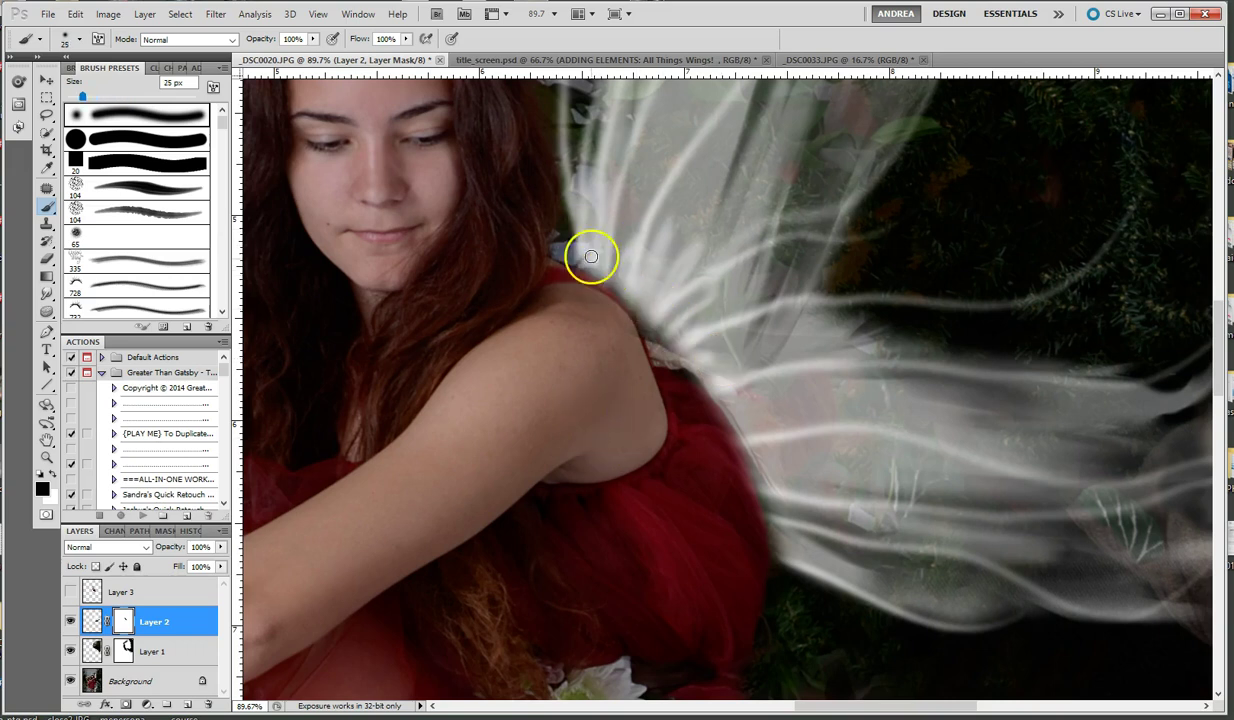
pyautogui.press('x')
pyautogui.moveTo(589, 251)
pyautogui.mouseDown()
pyautogui.moveTo(650, 314)
pyautogui.moveTo(659, 355)
pyautogui.moveTo(688, 384)
pyautogui.moveTo(685, 412)
pyautogui.moveTo(720, 422)
pyautogui.moveTo(692, 412)
pyautogui.moveTo(747, 465)
pyautogui.moveTo(724, 410)
pyautogui.moveTo(699, 377)
pyautogui.moveTo(694, 392)
pyautogui.moveTo(758, 470)
pyautogui.moveTo(787, 567)
pyautogui.moveTo(844, 525)
pyautogui.mouseUp()
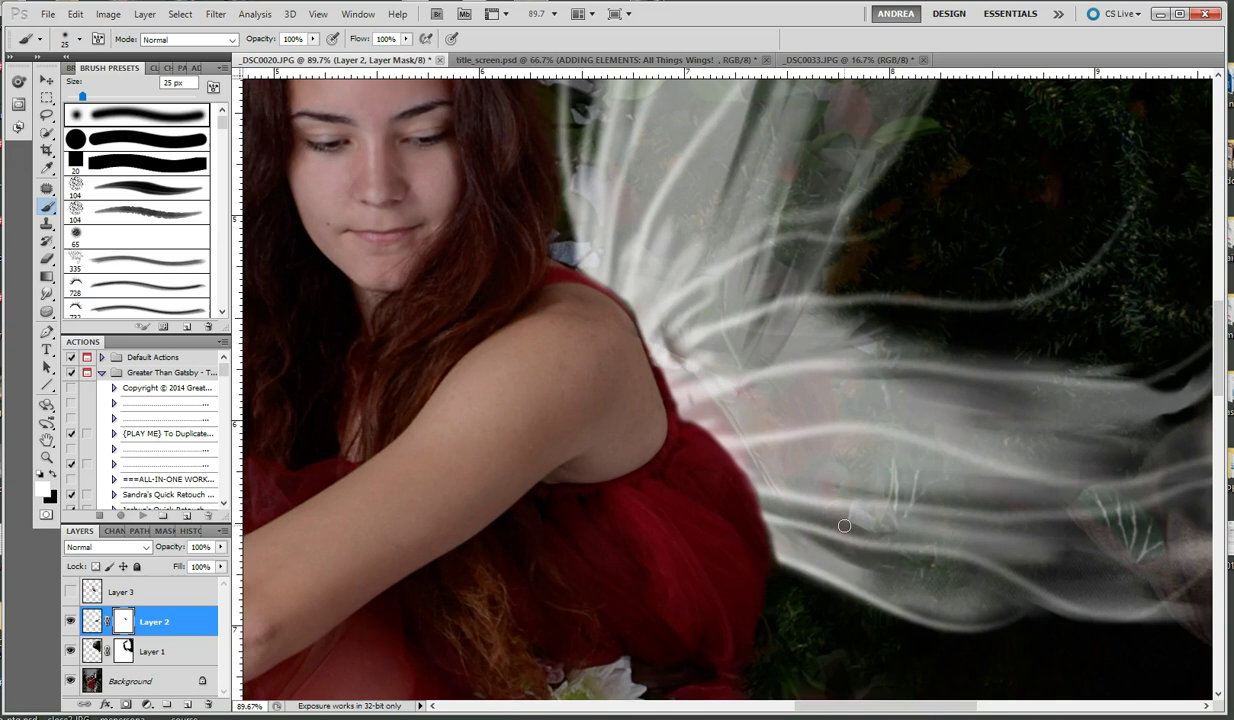
# Step: Fade the wing base on its mask with a soft 175 px black brush at 10% opacity, and lightly restore the joint in white
pyautogui.scroll(-2, 868, 466)
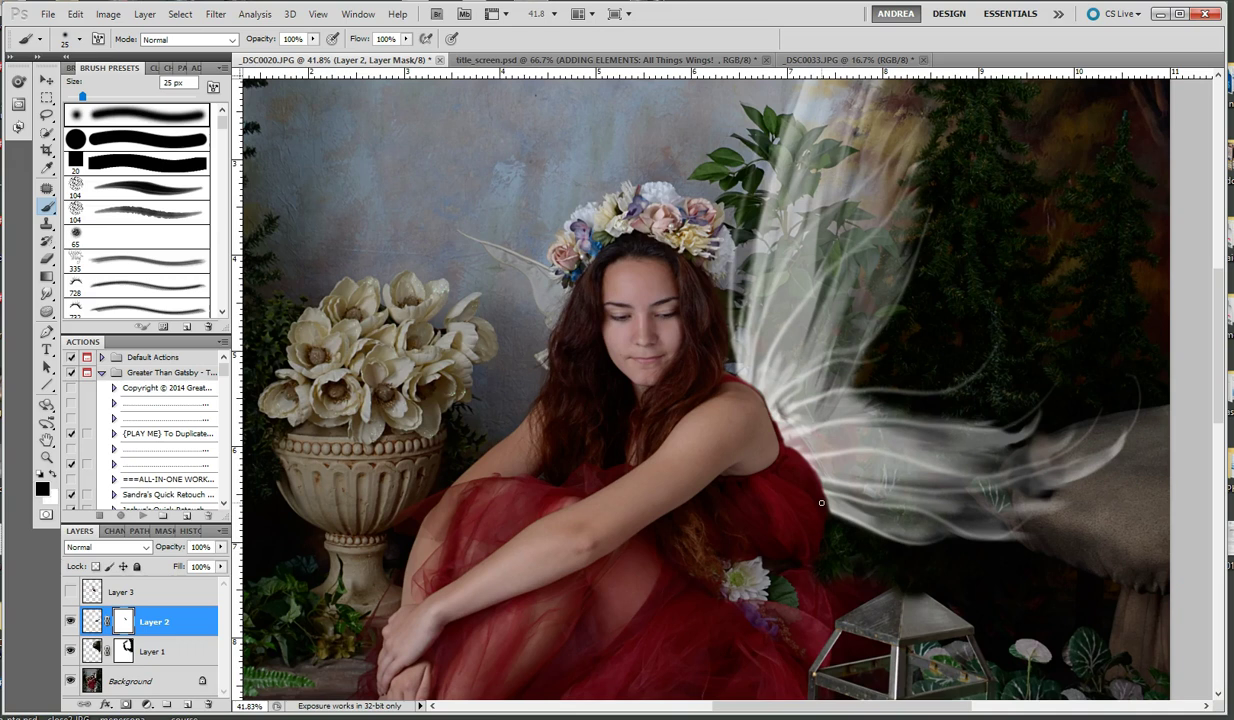
pyautogui.press(']')
pyautogui.press(']')
pyautogui.press(']')
pyautogui.press(']')
pyautogui.press(']')
pyautogui.press(']')
pyautogui.press(']')
pyautogui.press(']')
pyautogui.press(']')
pyautogui.press(']')
pyautogui.press(']')
pyautogui.moveTo(804, 448)
pyautogui.mouseDown()
pyautogui.moveTo(755, 383)
pyautogui.moveTo(821, 477)
pyautogui.moveTo(763, 391)
pyautogui.moveTo(819, 473)
pyautogui.moveTo(815, 447)
pyautogui.moveTo(803, 445)
pyautogui.moveTo(849, 521)
pyautogui.moveTo(814, 473)
pyautogui.moveTo(833, 516)
pyautogui.moveTo(752, 367)
pyautogui.moveTo(769, 369)
pyautogui.moveTo(779, 457)
pyautogui.moveTo(814, 453)
pyautogui.moveTo(837, 498)
pyautogui.moveTo(799, 500)
pyautogui.mouseUp()
pyautogui.moveTo(909, 410)
pyautogui.mouseDown()
pyautogui.moveTo(731, 504)
pyautogui.moveTo(716, 530)
pyautogui.moveTo(761, 327)
pyautogui.moveTo(787, 397)
pyautogui.moveTo(833, 433)
pyautogui.moveTo(833, 453)
pyautogui.moveTo(797, 406)
pyautogui.moveTo(840, 484)
pyautogui.moveTo(863, 593)
pyautogui.moveTo(844, 578)
pyautogui.moveTo(850, 484)
pyautogui.moveTo(835, 436)
pyautogui.moveTo(803, 432)
pyautogui.moveTo(853, 449)
pyautogui.moveTo(819, 484)
pyautogui.moveTo(842, 504)
pyautogui.moveTo(844, 467)
pyautogui.moveTo(816, 441)
pyautogui.moveTo(868, 504)
pyautogui.moveTo(792, 357)
pyautogui.moveTo(808, 393)
pyautogui.mouseUp()
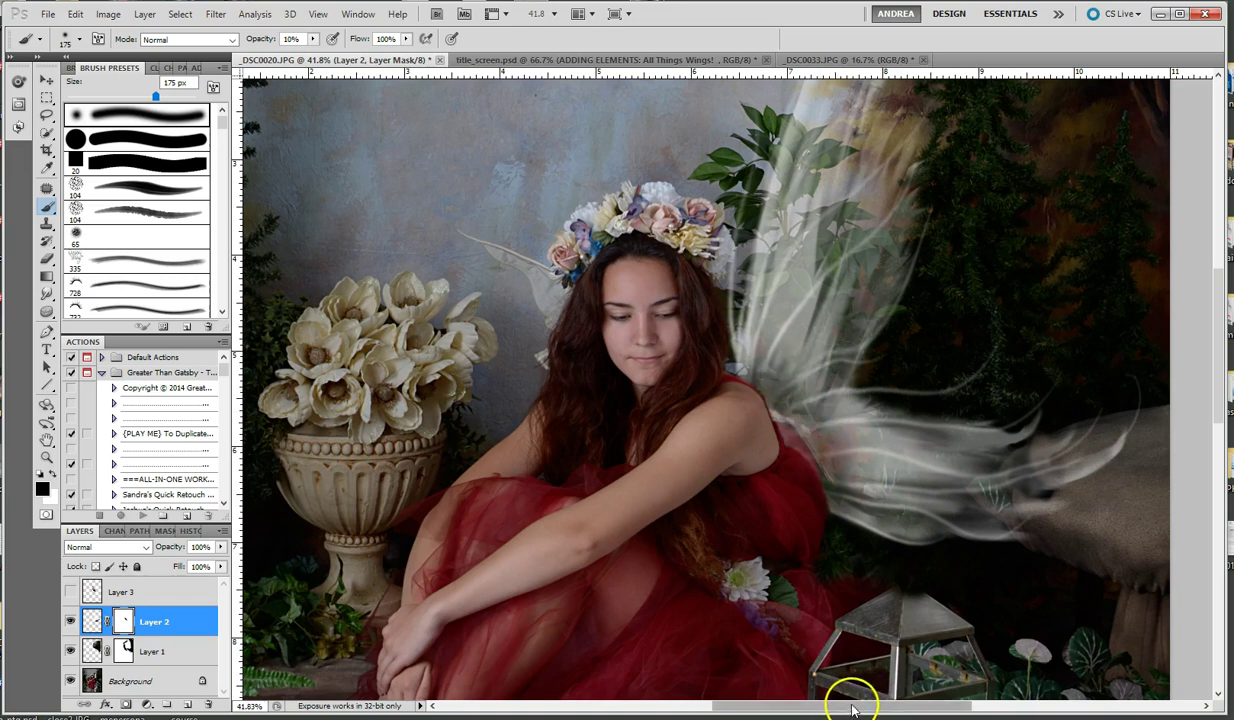
pyautogui.moveTo(862, 430)
pyautogui.mouseDown()
pyautogui.moveTo(813, 419)
pyautogui.moveTo(920, 452)
pyautogui.moveTo(820, 402)
pyautogui.moveTo(845, 296)
pyautogui.mouseUp()
pyautogui.press('x')
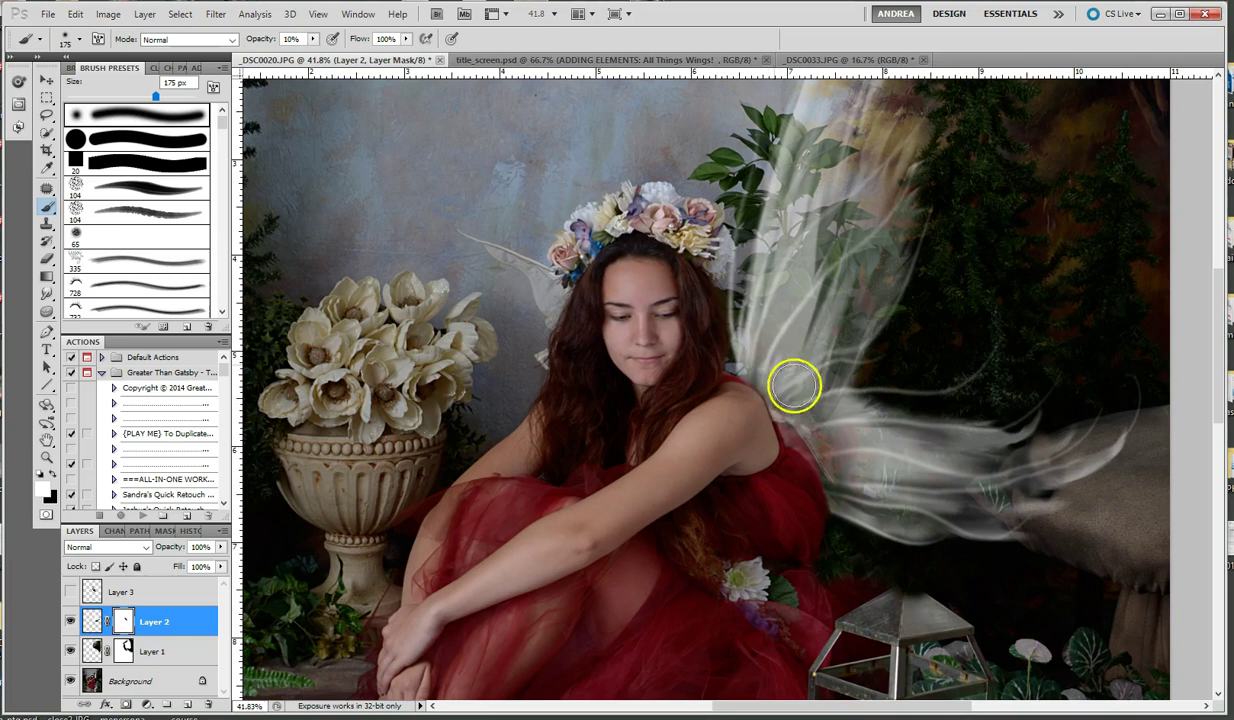
pyautogui.moveTo(820, 425)
pyautogui.mouseDown()
pyautogui.moveTo(856, 497)
pyautogui.moveTo(795, 414)
pyautogui.mouseUp()
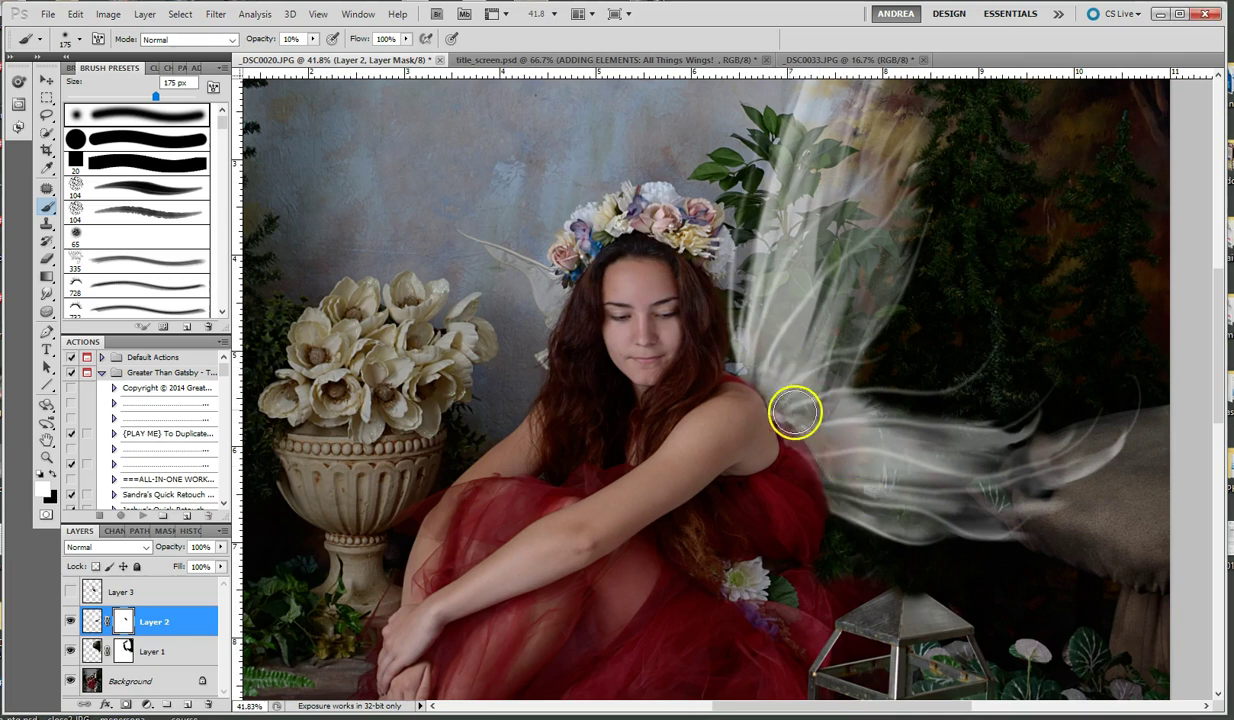
# Step: Restore the wing base beside the shoulder on its mask with a soft 80 px white brush
pyautogui.press('[')
pyautogui.press('[')
pyautogui.press('[')
pyautogui.press('[')
pyautogui.press('[')
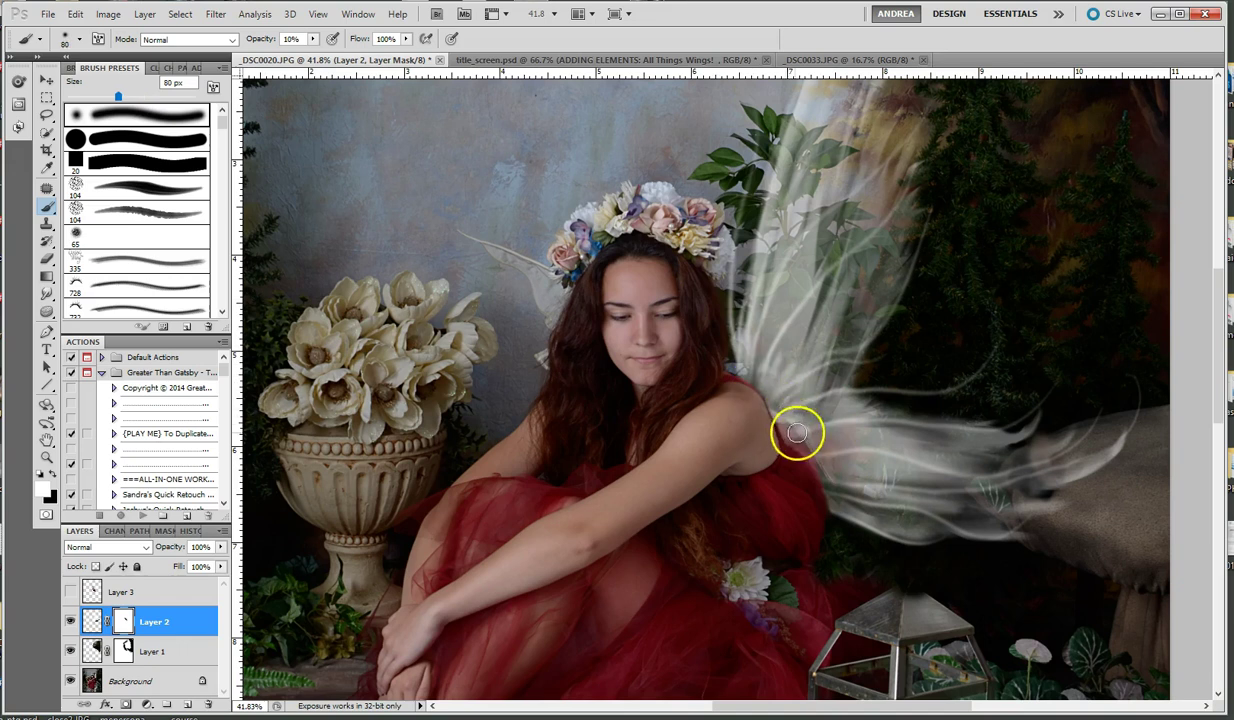
pyautogui.moveTo(803, 430)
pyautogui.mouseDown()
pyautogui.moveTo(840, 488)
pyautogui.moveTo(801, 397)
pyautogui.moveTo(782, 400)
pyautogui.moveTo(836, 488)
pyautogui.moveTo(744, 355)
pyautogui.moveTo(750, 367)
pyautogui.mouseUp()
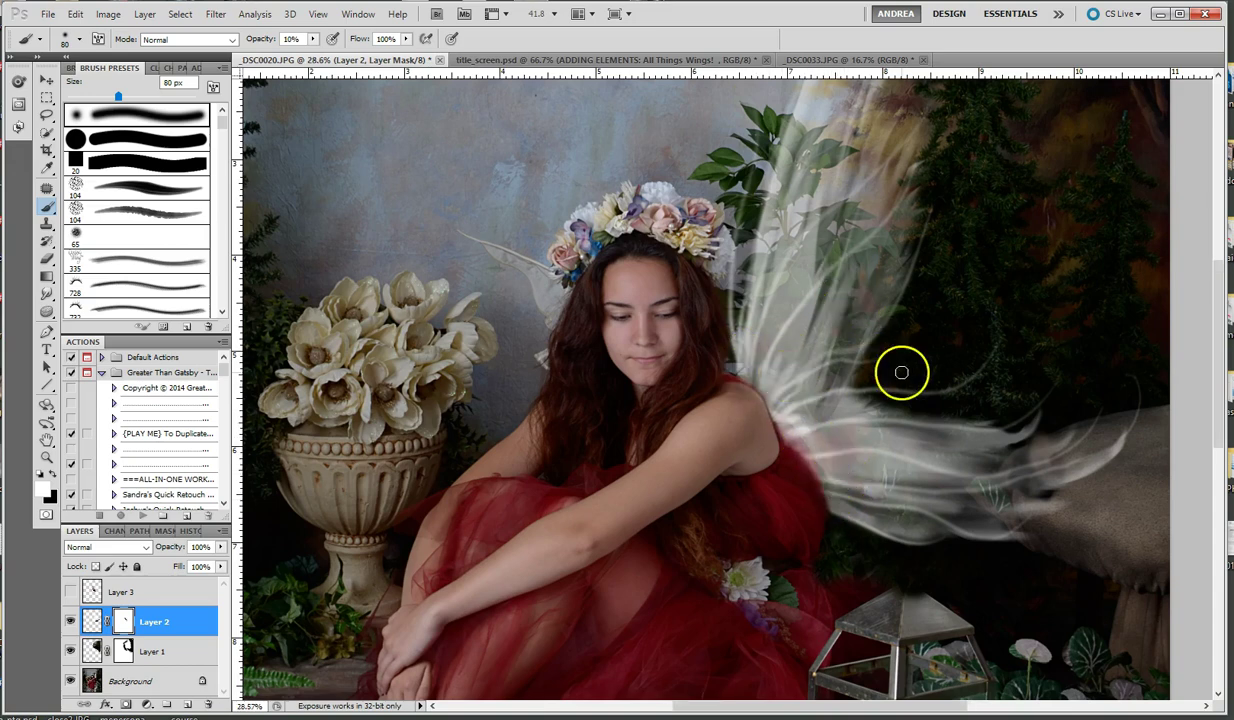
# Step: Mask the wing off the shoulder and dress edge with a 20 px black brush at 100% opacity
pyautogui.scroll(1, 860, 396)
pyautogui.scroll(3, 740, 410)
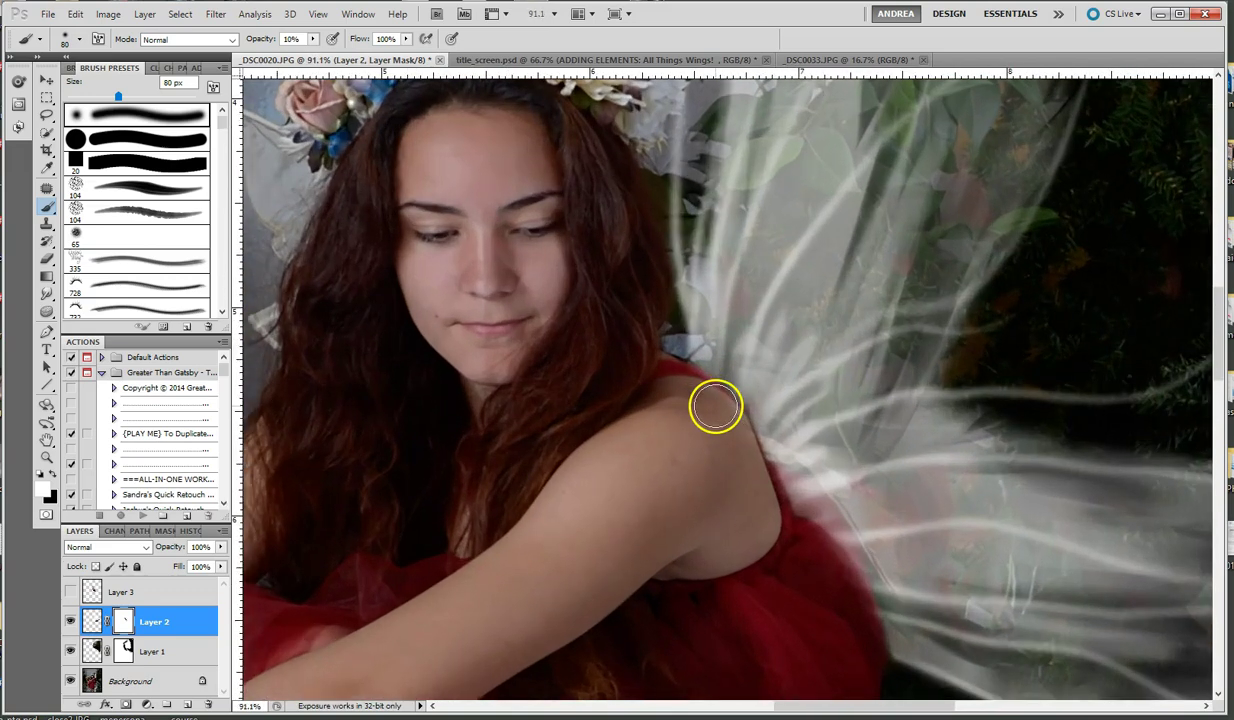
pyautogui.press('[')
pyautogui.press('[')
pyautogui.press('[')
pyautogui.press('[')
pyautogui.press('[')
pyautogui.press('[')
pyautogui.press('x')
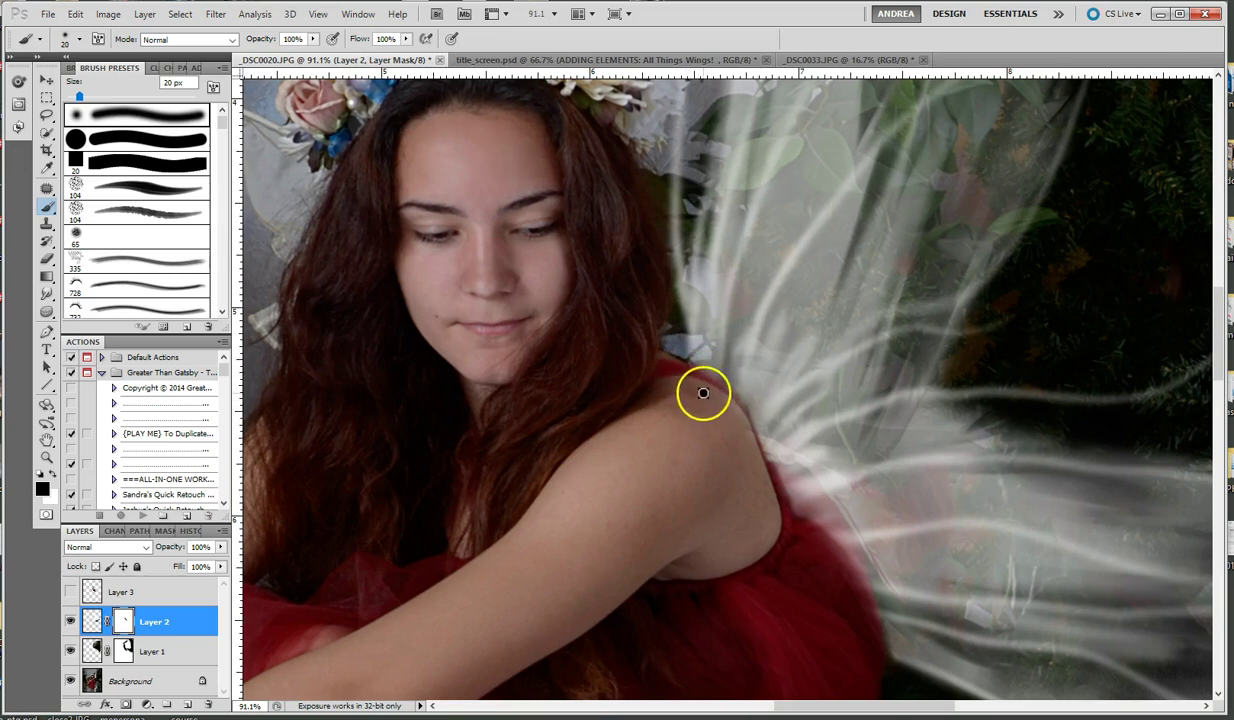
pyautogui.moveTo(726, 391)
pyautogui.mouseDown()
pyautogui.moveTo(793, 531)
pyautogui.moveTo(854, 589)
pyautogui.moveTo(832, 549)
pyautogui.moveTo(821, 539)
pyautogui.moveTo(870, 620)
pyautogui.moveTo(846, 578)
pyautogui.mouseUp()
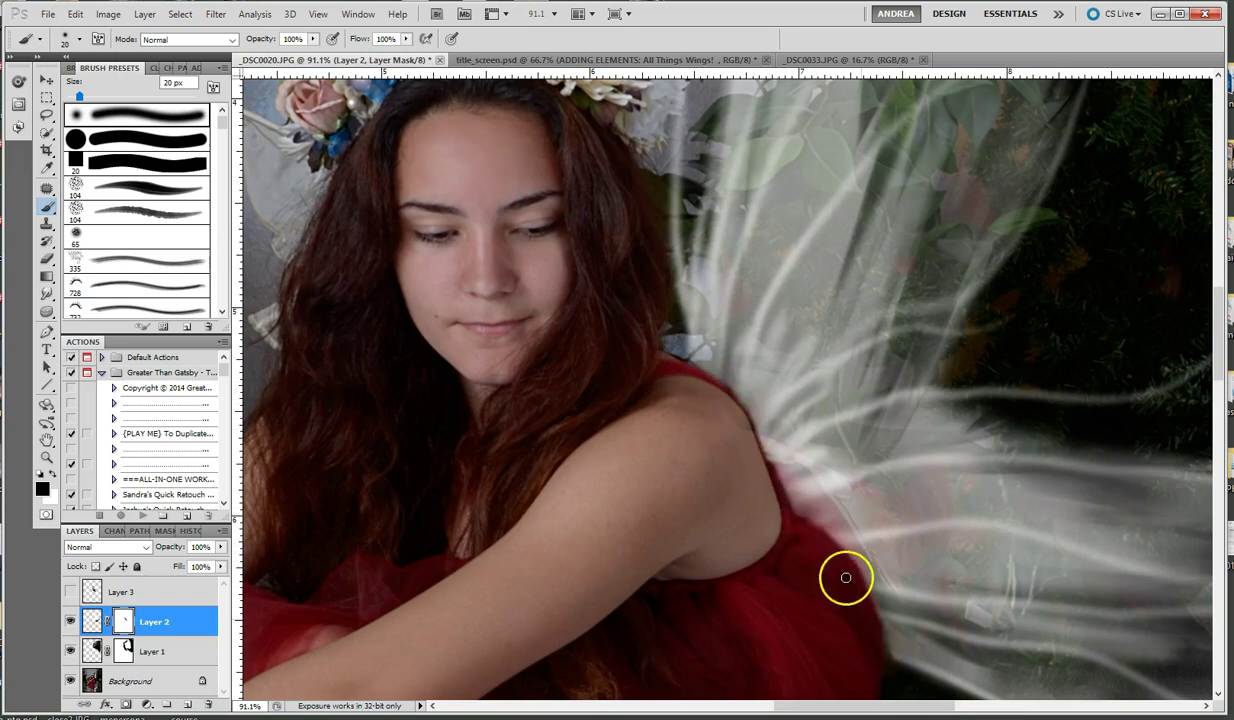
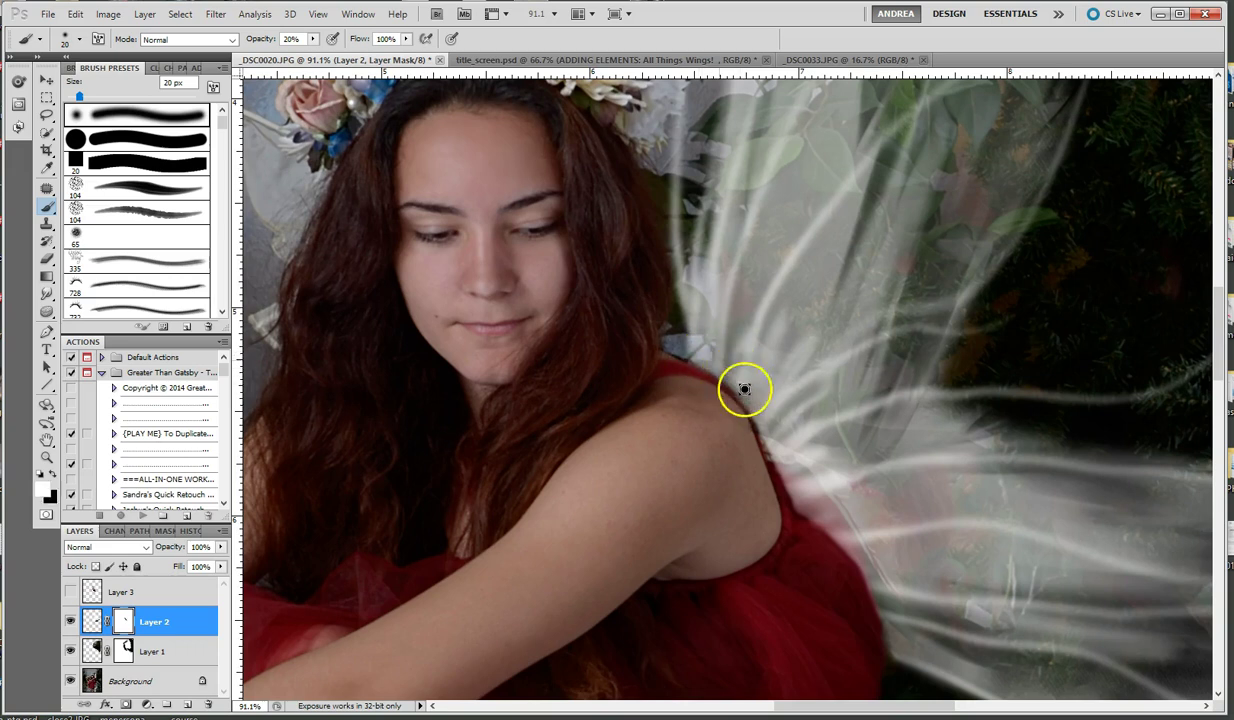
# Step: Bring the wing base back up to the shoulder on its mask with soft white brushes, blending at 10% opacity
pyautogui.moveTo(769, 439)
pyautogui.mouseDown()
pyautogui.moveTo(805, 505)
pyautogui.moveTo(814, 489)
pyautogui.moveTo(798, 437)
pyautogui.moveTo(844, 529)
pyautogui.moveTo(843, 466)
pyautogui.moveTo(866, 518)
pyautogui.mouseUp()
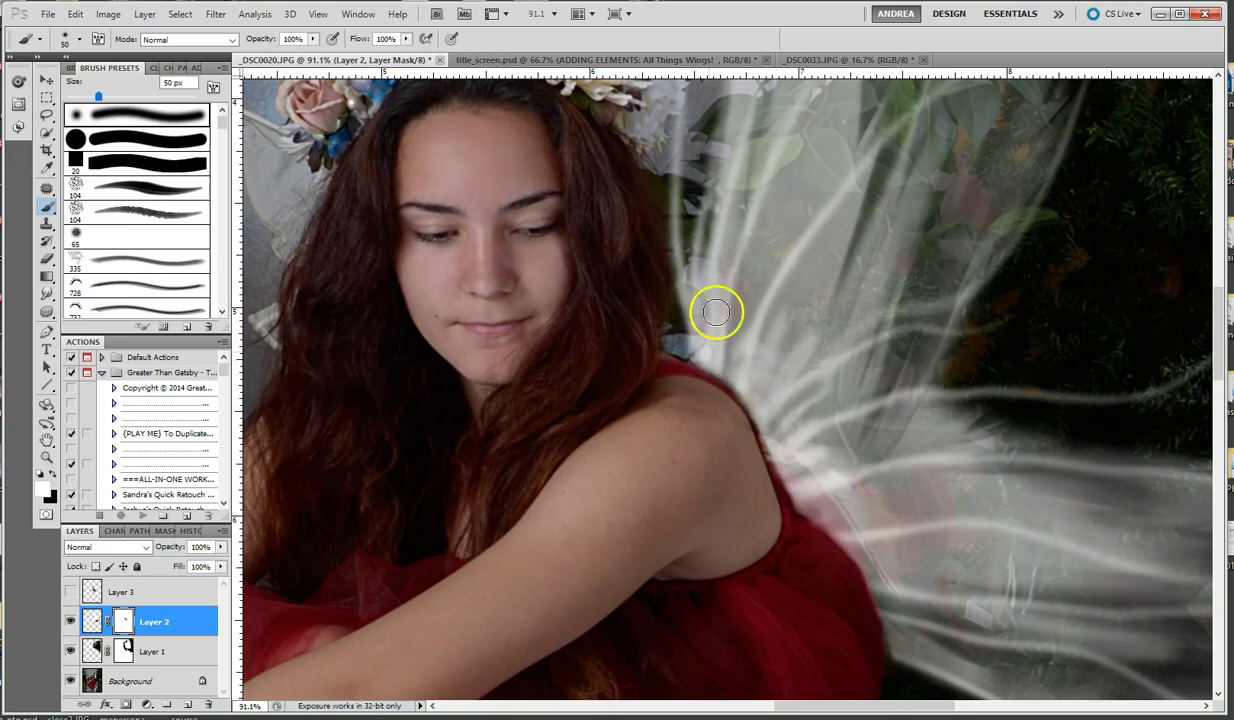
pyautogui.moveTo(779, 301)
pyautogui.mouseDown()
pyautogui.moveTo(769, 380)
pyautogui.moveTo(846, 332)
pyautogui.moveTo(853, 242)
pyautogui.moveTo(787, 281)
pyautogui.moveTo(846, 359)
pyautogui.moveTo(856, 413)
pyautogui.moveTo(901, 442)
pyautogui.moveTo(885, 462)
pyautogui.moveTo(888, 500)
pyautogui.moveTo(915, 513)
pyautogui.moveTo(960, 574)
pyautogui.moveTo(903, 576)
pyautogui.moveTo(941, 619)
pyautogui.moveTo(927, 645)
pyautogui.moveTo(986, 644)
pyautogui.moveTo(946, 594)
pyautogui.moveTo(1025, 583)
pyautogui.moveTo(1037, 533)
pyautogui.moveTo(893, 444)
pyautogui.moveTo(908, 519)
pyautogui.moveTo(894, 526)
pyautogui.moveTo(834, 481)
pyautogui.moveTo(901, 622)
pyautogui.moveTo(871, 529)
pyautogui.moveTo(818, 477)
pyautogui.moveTo(797, 410)
pyautogui.moveTo(740, 349)
pyautogui.moveTo(741, 363)
pyautogui.moveTo(732, 358)
pyautogui.moveTo(775, 377)
pyautogui.mouseUp()
pyautogui.press('1')
pyautogui.moveTo(801, 234)
pyautogui.mouseDown()
pyautogui.moveTo(859, 304)
pyautogui.moveTo(847, 236)
pyautogui.moveTo(786, 140)
pyautogui.moveTo(850, 241)
pyautogui.mouseUp()
pyautogui.press(']')
pyautogui.press(']')
pyautogui.press(']')
pyautogui.moveTo(835, 497)
pyautogui.mouseDown()
pyautogui.moveTo(854, 530)
pyautogui.moveTo(822, 491)
pyautogui.moveTo(875, 555)
pyautogui.moveTo(847, 517)
pyautogui.moveTo(869, 539)
pyautogui.moveTo(907, 638)
pyautogui.moveTo(870, 545)
pyautogui.moveTo(880, 567)
pyautogui.moveTo(787, 428)
pyautogui.moveTo(793, 459)
pyautogui.moveTo(768, 400)
pyautogui.moveTo(712, 346)
pyautogui.moveTo(787, 425)
pyautogui.moveTo(917, 625)
pyautogui.moveTo(730, 391)
pyautogui.moveTo(771, 556)
pyautogui.mouseUp()
# Step: Fade the wing along the dress edge on its mask with a smaller black brush at 10% opacity
pyautogui.press('x')
pyautogui.press('[')
pyautogui.press('[')
pyautogui.press('[')
pyautogui.press('[')
pyautogui.moveTo(840, 574)
pyautogui.mouseDown()
pyautogui.moveTo(821, 544)
pyautogui.moveTo(857, 593)
pyautogui.moveTo(857, 622)
pyautogui.moveTo(772, 509)
pyautogui.moveTo(743, 439)
pyautogui.moveTo(761, 470)
pyautogui.moveTo(759, 437)
pyautogui.moveTo(756, 464)
pyautogui.moveTo(764, 475)
pyautogui.moveTo(754, 435)
pyautogui.moveTo(785, 507)
pyautogui.mouseUp()
# Step: Clean up the wing mask along the back of the shoulder with a 15 px brush at 100% opacity, alternating white and black
pyautogui.press('0')
pyautogui.press('[')
pyautogui.press('[')
pyautogui.press('[')
pyautogui.press('[')
pyautogui.press('[')
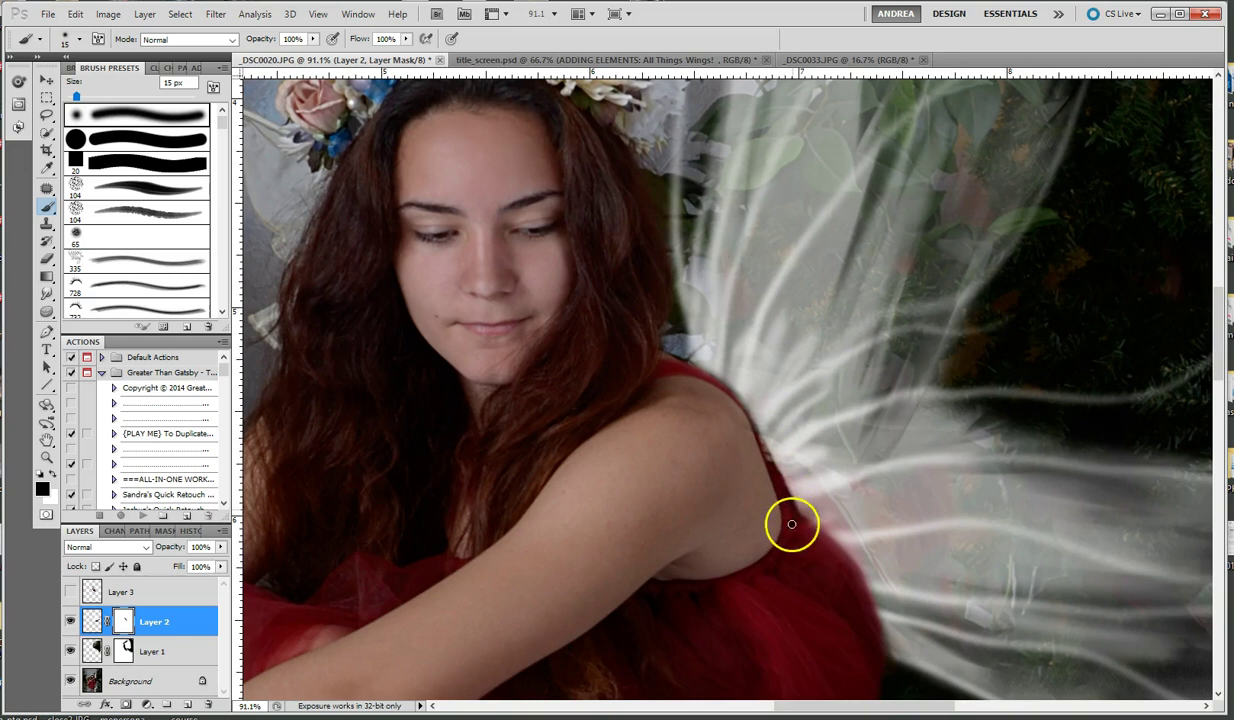
pyautogui.press('x')
pyautogui.moveTo(769, 428)
pyautogui.mouseDown()
pyautogui.moveTo(773, 446)
pyautogui.moveTo(750, 398)
pyautogui.moveTo(804, 499)
pyautogui.moveTo(783, 399)
pyautogui.mouseUp()
pyautogui.press('x')
pyautogui.moveTo(752, 446); pyautogui.dragTo(777, 484)
pyautogui.hotkey('ctrl', '0')
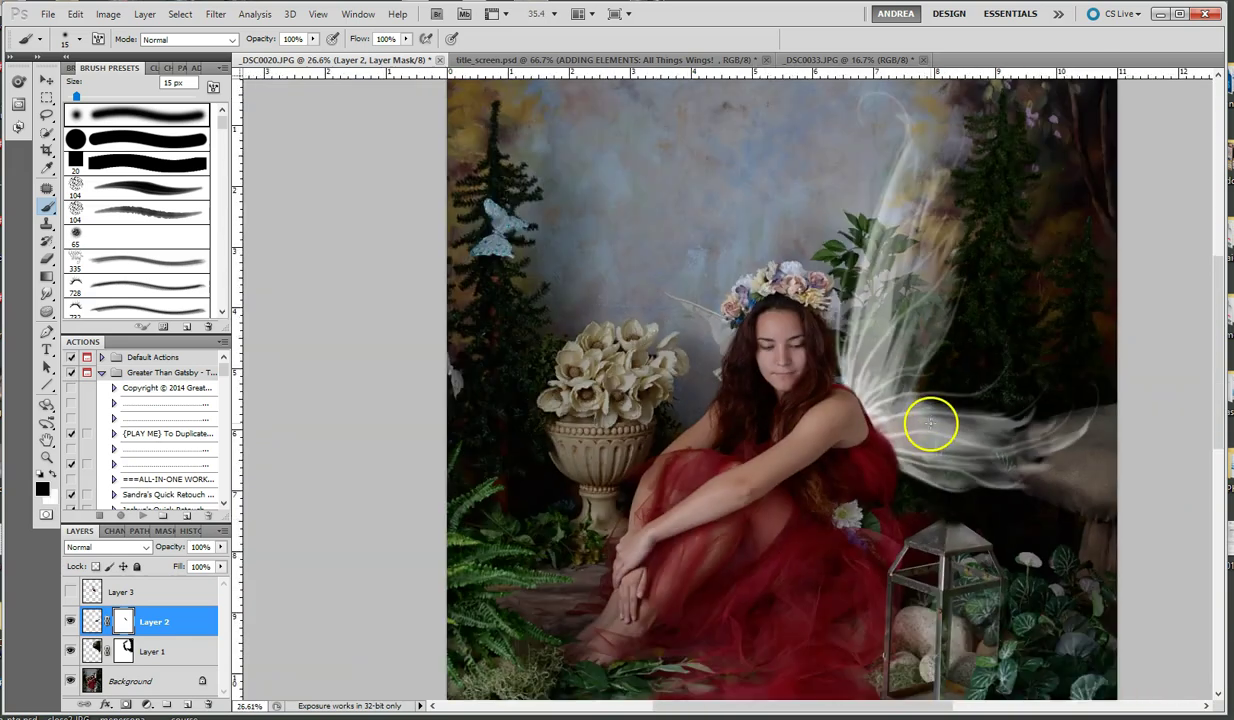
pyautogui.scroll(-1, 930, 425)
pyautogui.scroll(-1, 997, 442)
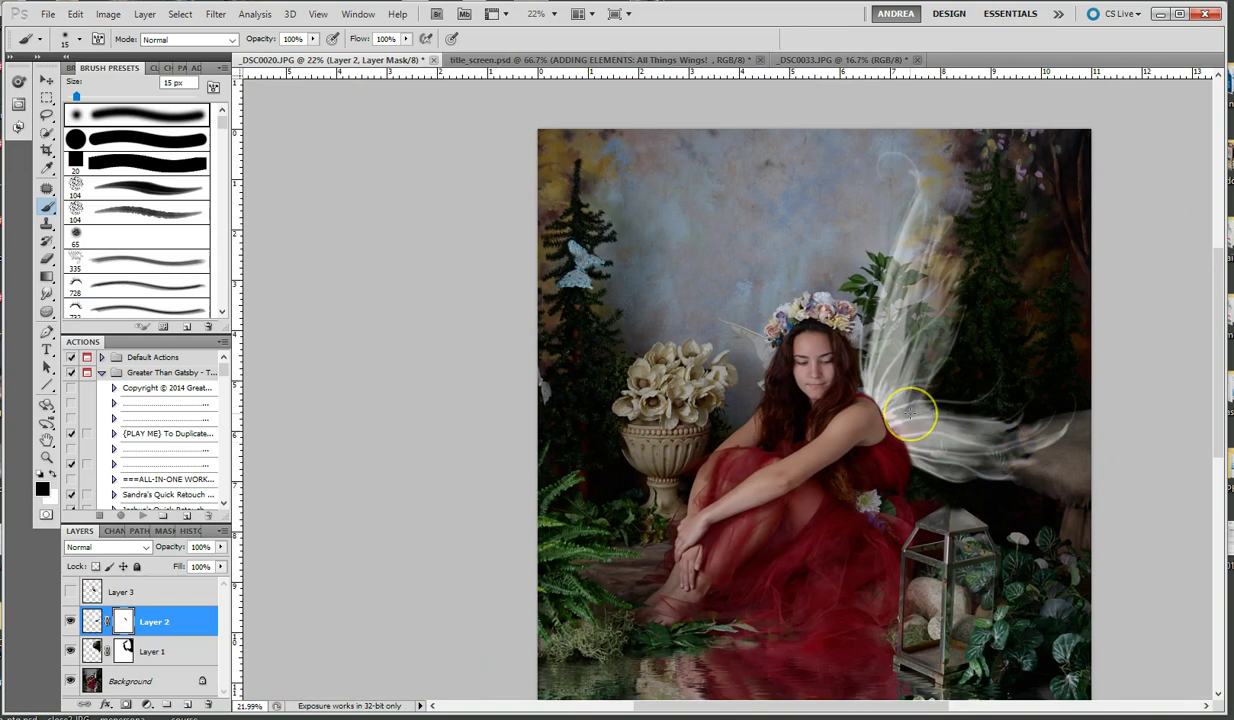
pyautogui.moveTo(910, 411)
pyautogui.mouseDown()
pyautogui.moveTo(1025, 414)
pyautogui.moveTo(912, 397)
pyautogui.moveTo(848, 400)
pyautogui.moveTo(925, 419)
pyautogui.moveTo(855, 410)
pyautogui.mouseUp()
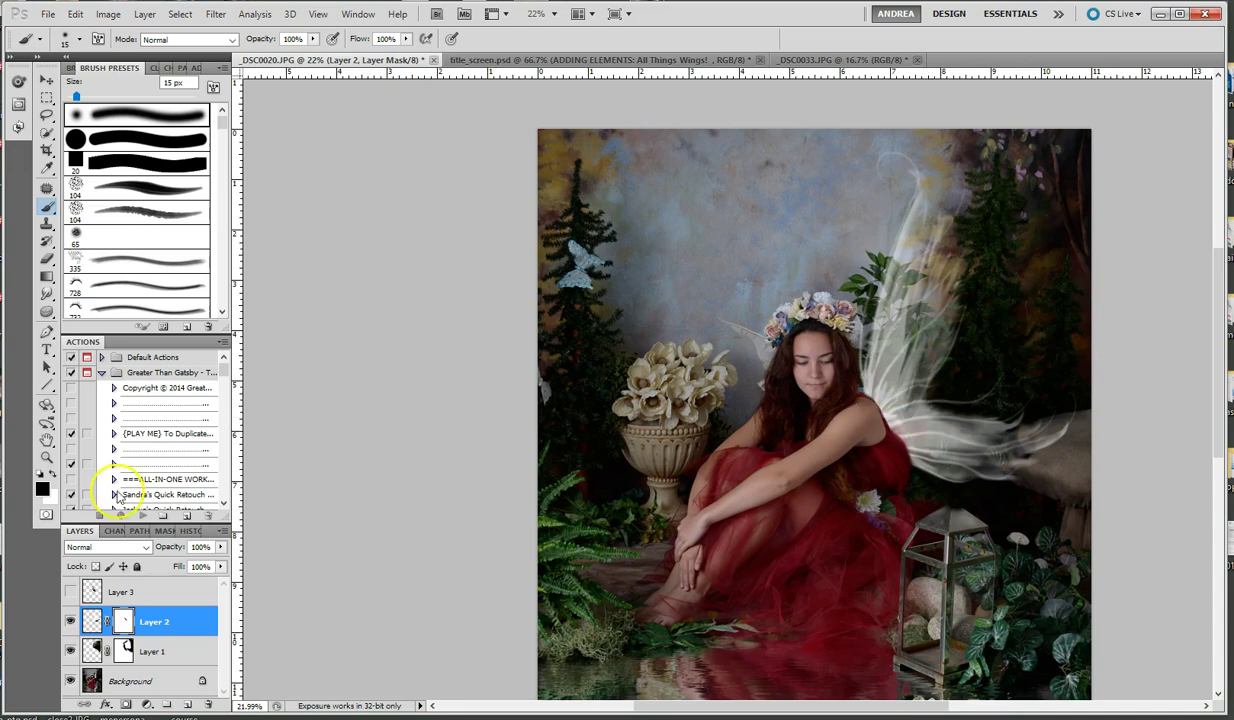
# Step: Add a new layer above the wing and paint a soft shadow behind the shoulder with a 175 px black brush at 20% opacity
pyautogui.click(187, 706)
pyautogui.press('x')
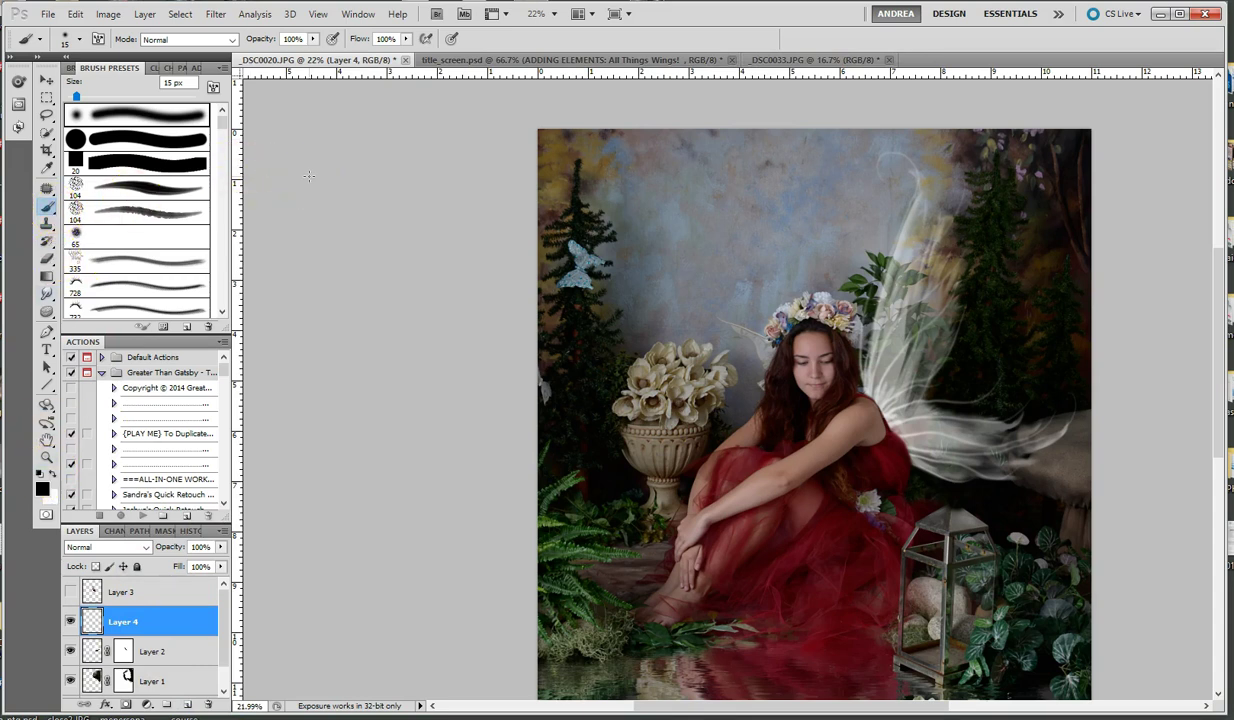
pyautogui.press(']')
pyautogui.press(']')
pyautogui.press(']')
pyautogui.press(']')
pyautogui.press(']')
pyautogui.press(']')
pyautogui.press(']')
pyautogui.press(']')
pyautogui.press(']')
pyautogui.press(']')
pyautogui.press(']')
pyautogui.press(']')
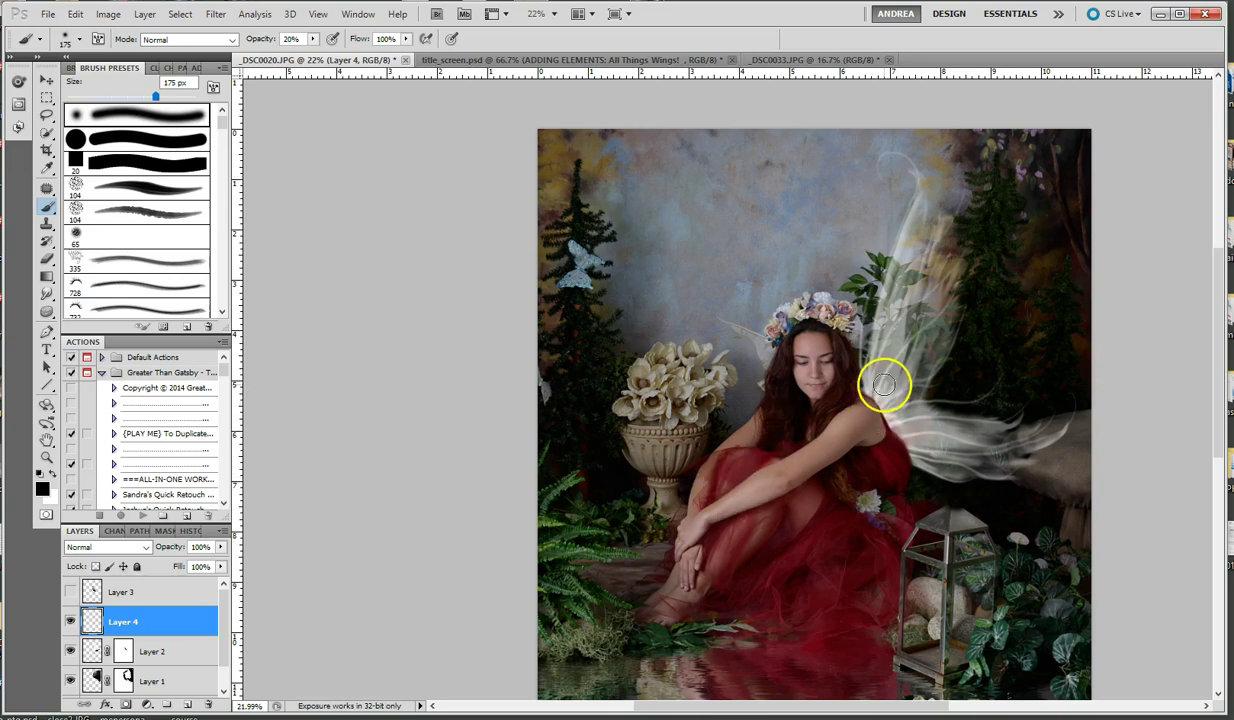
pyautogui.moveTo(880, 410); pyautogui.dragTo(862, 422)
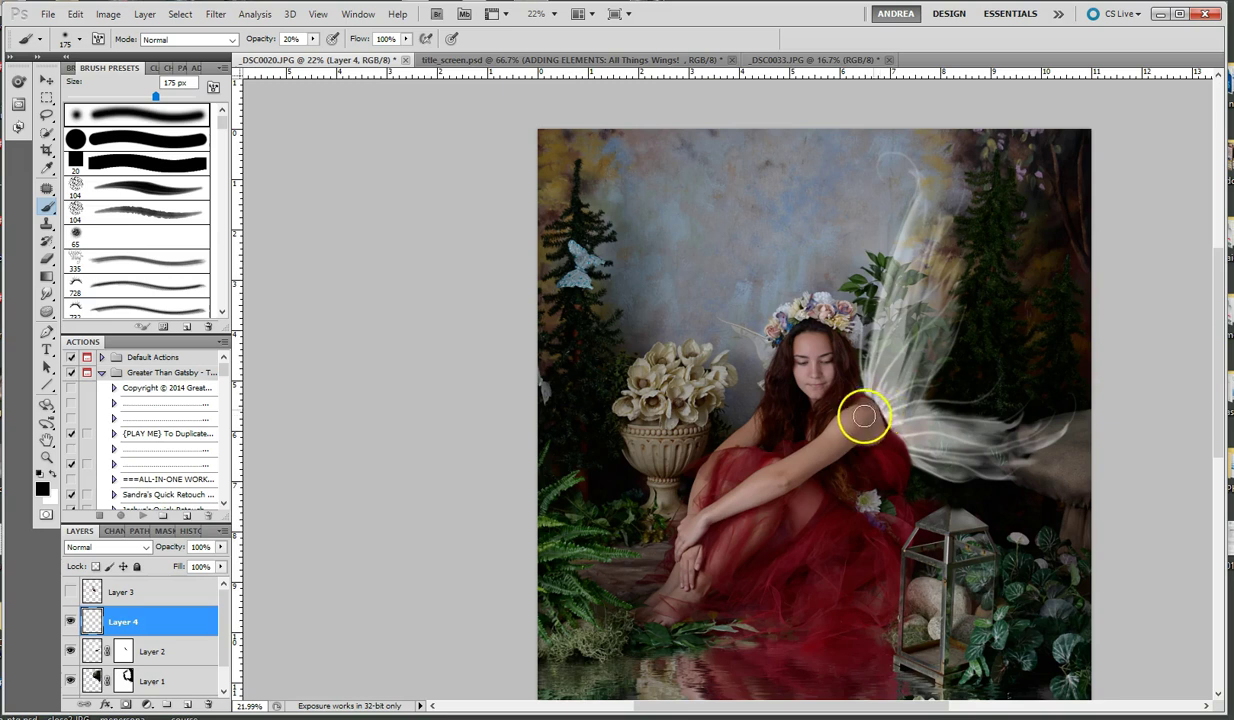
# Step: Toggle the body copy (Layer 3) on and off to check how the shadow sits behind her
pyautogui.click(71, 592)
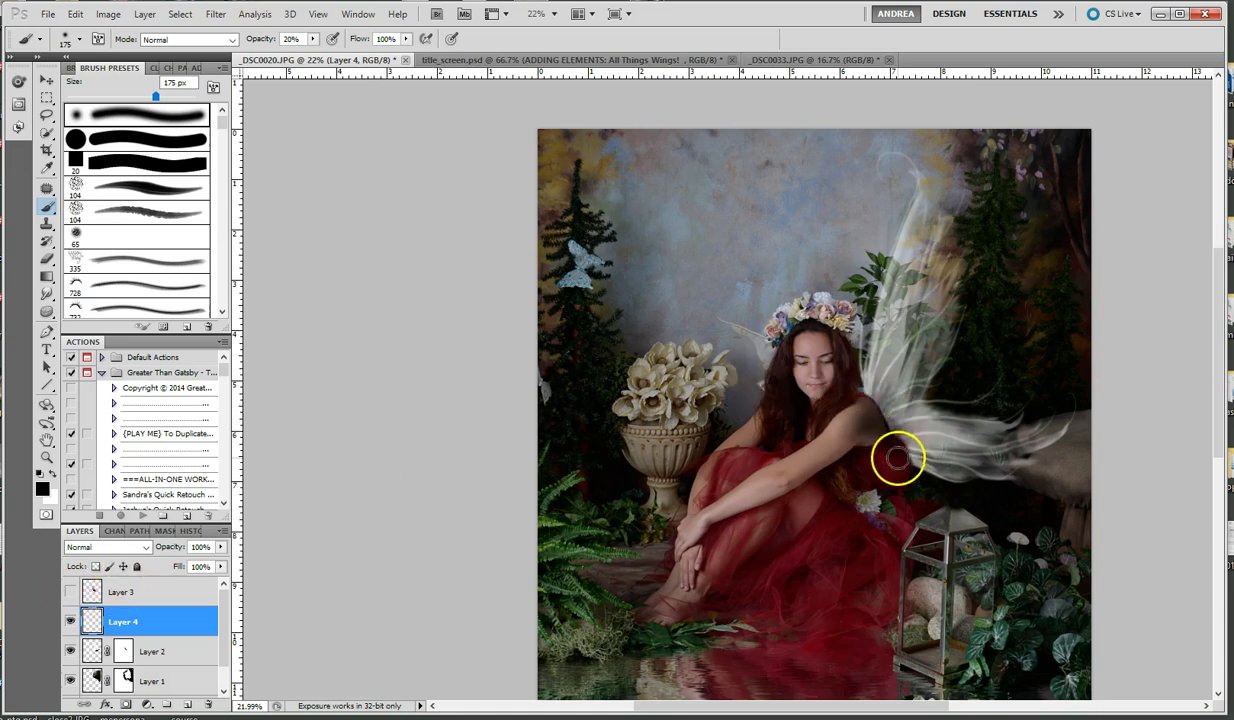
pyautogui.click(69, 592)
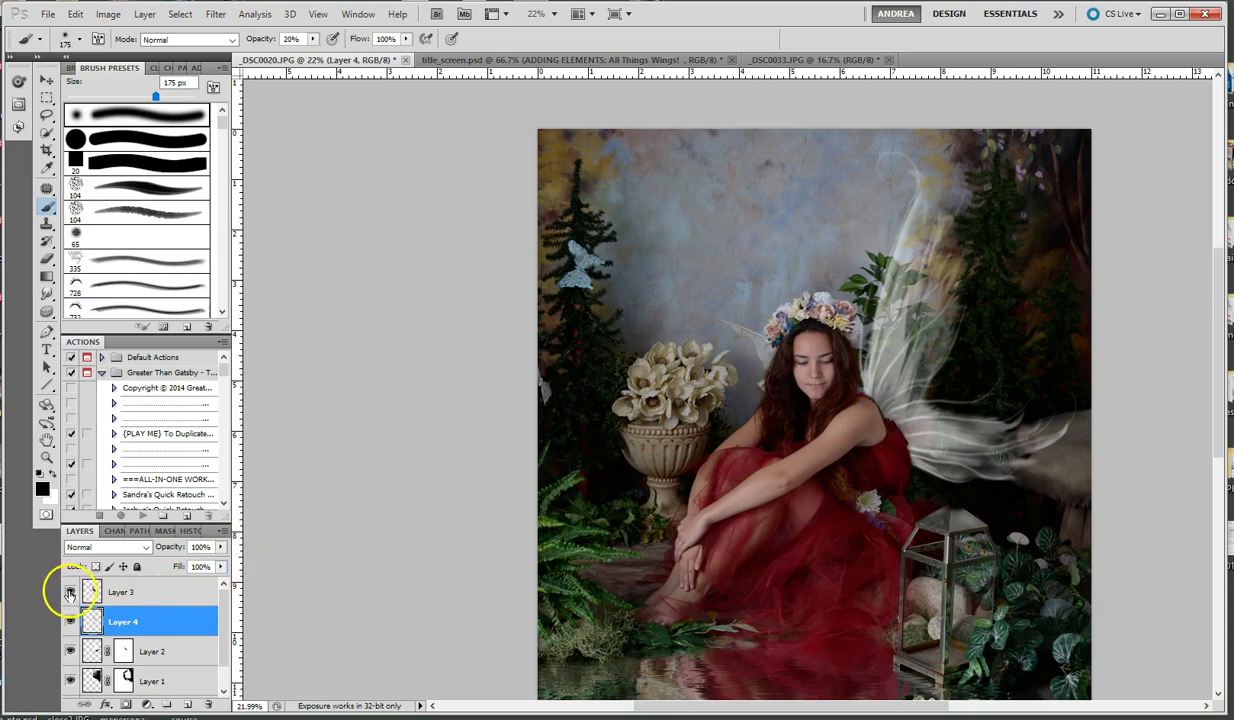
pyautogui.click(69, 594)
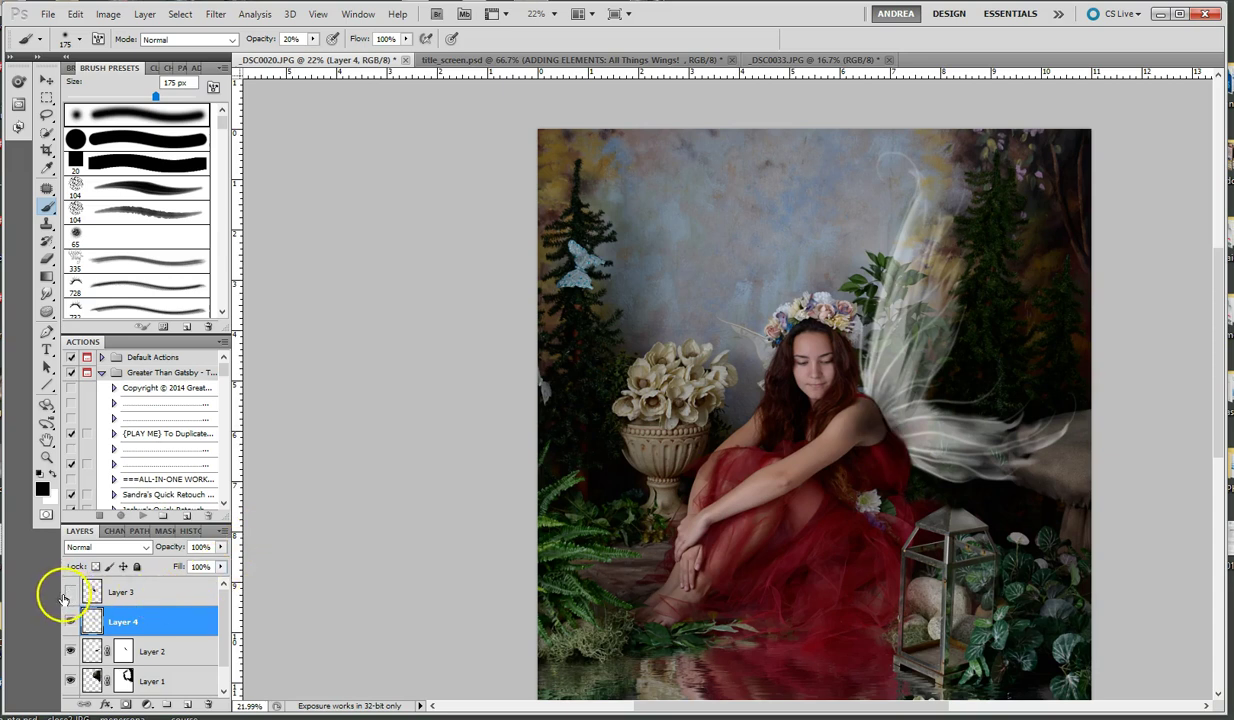
pyautogui.click(66, 594)
pyautogui.click(68, 594)
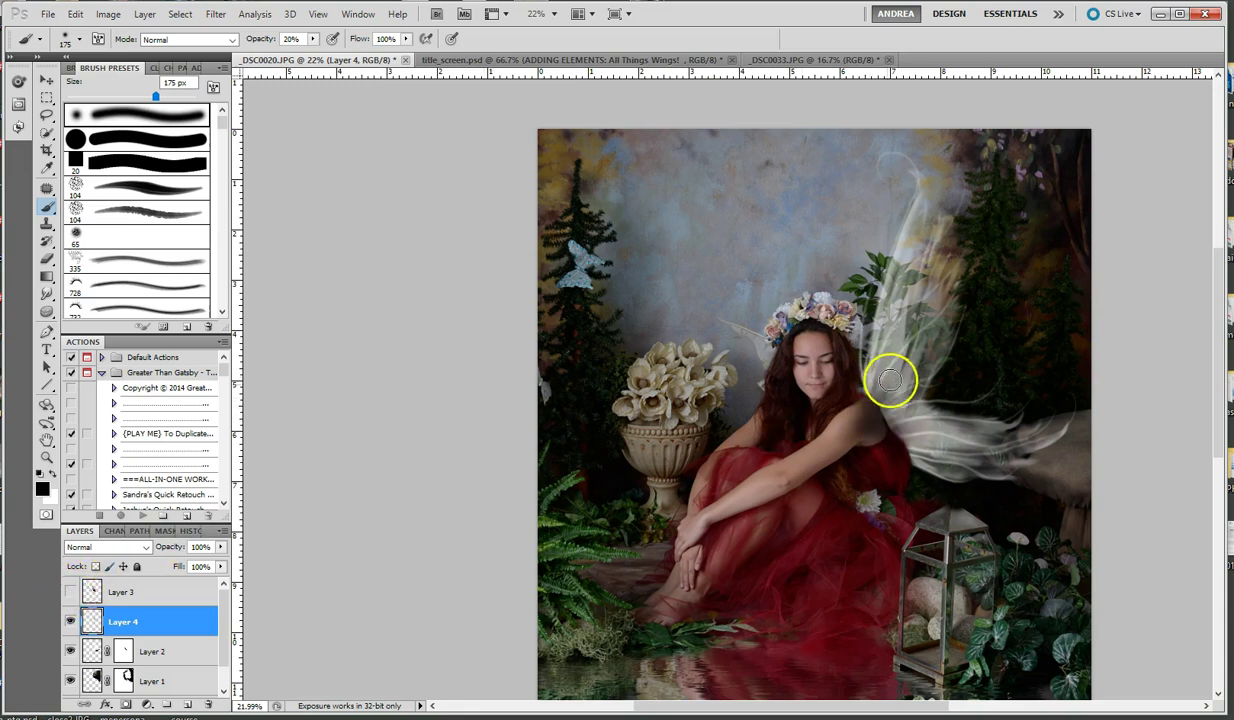
# Step: Deepen the shadow over the wing base and behind the dress with soft black strokes at 20% opacity, finishing at 175 px
pyautogui.press(']')
pyautogui.press(']')
pyautogui.press(']')
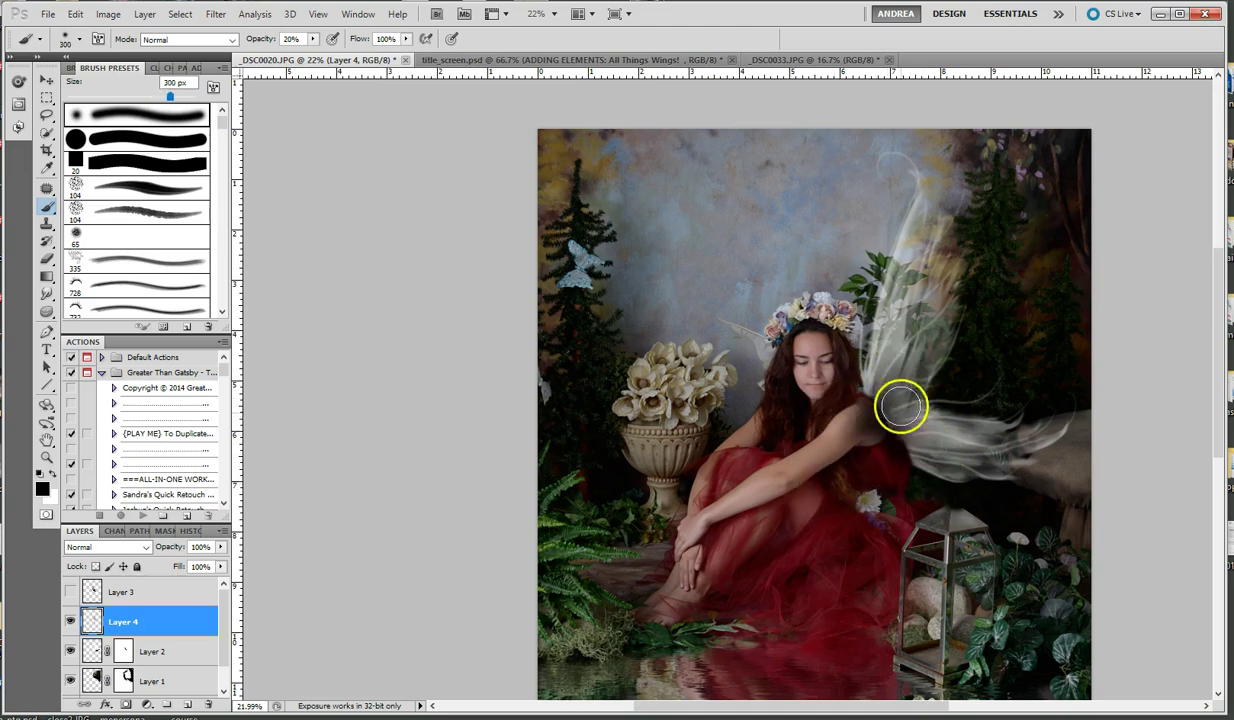
pyautogui.moveTo(886, 414)
pyautogui.mouseDown()
pyautogui.moveTo(873, 411)
pyautogui.moveTo(900, 424)
pyautogui.moveTo(920, 460)
pyautogui.moveTo(889, 446)
pyautogui.mouseUp()
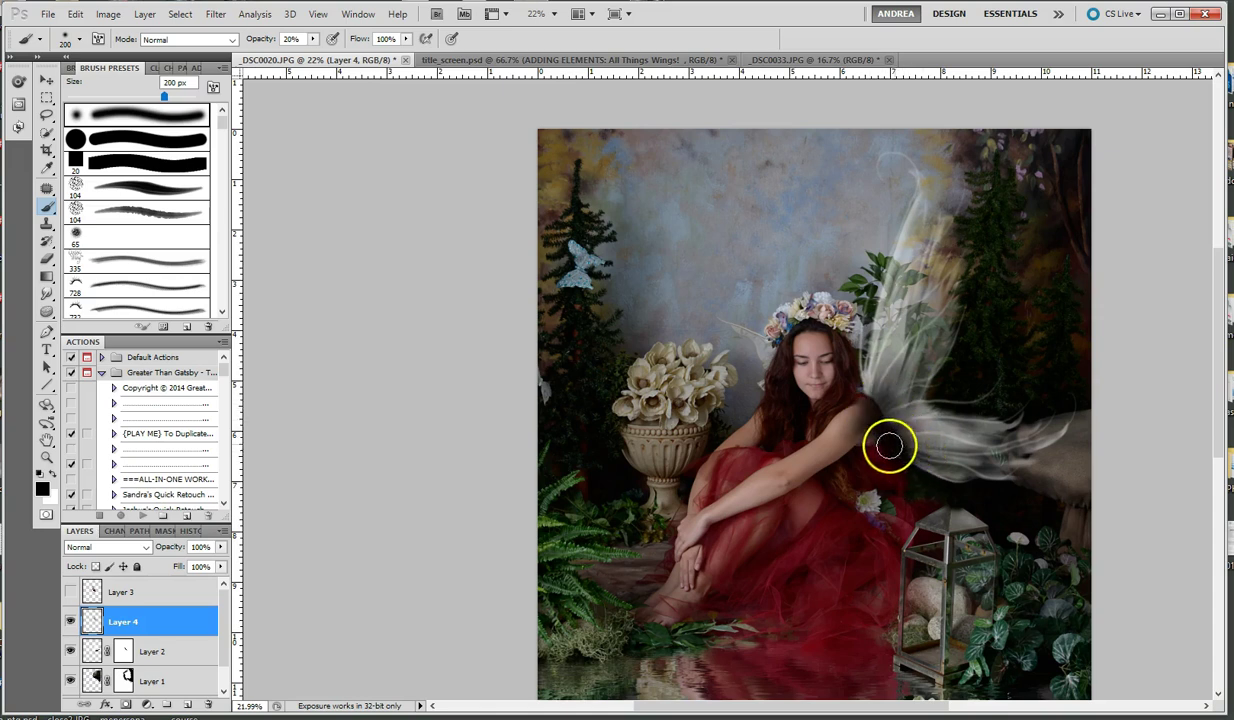
pyautogui.press(']')
pyautogui.press(']')
pyautogui.press('[')
pyautogui.press('[')
pyautogui.press('[')
pyautogui.moveTo(875, 415)
pyautogui.mouseDown()
pyautogui.moveTo(884, 408)
pyautogui.moveTo(899, 482)
pyautogui.mouseUp()
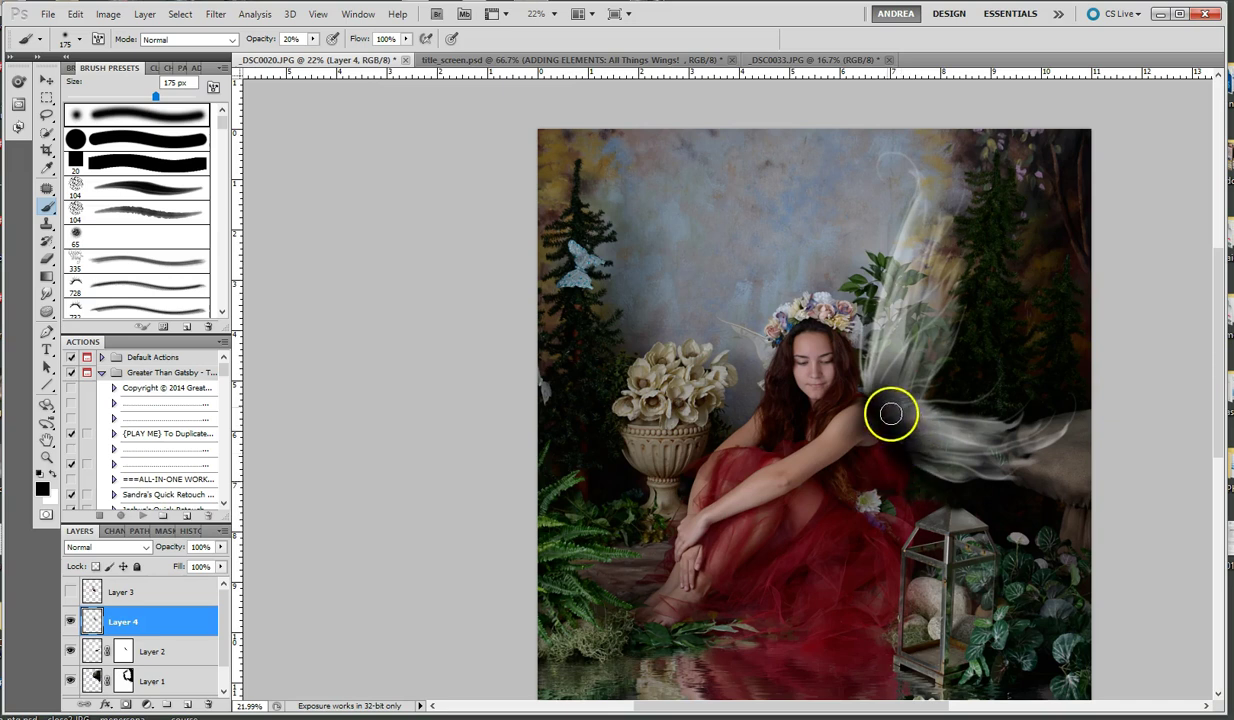
pyautogui.moveTo(888, 414)
pyautogui.mouseDown()
pyautogui.moveTo(889, 397)
pyautogui.moveTo(939, 460)
pyautogui.moveTo(906, 442)
pyautogui.moveTo(923, 434)
pyautogui.mouseUp()
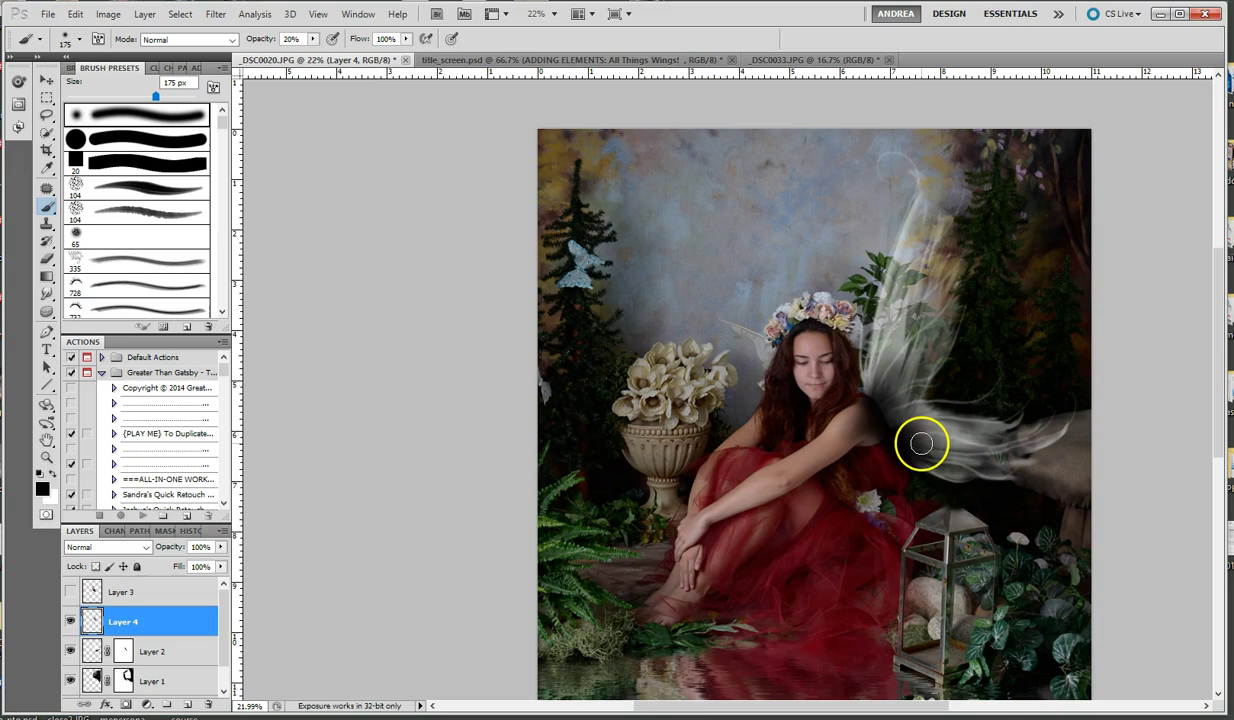
# Step: Compare the deeper shadow with the body copy (Layer 3) shown and hidden
pyautogui.click(71, 594)
pyautogui.click(71, 594)
pyautogui.click(71, 594)
pyautogui.click(71, 594)
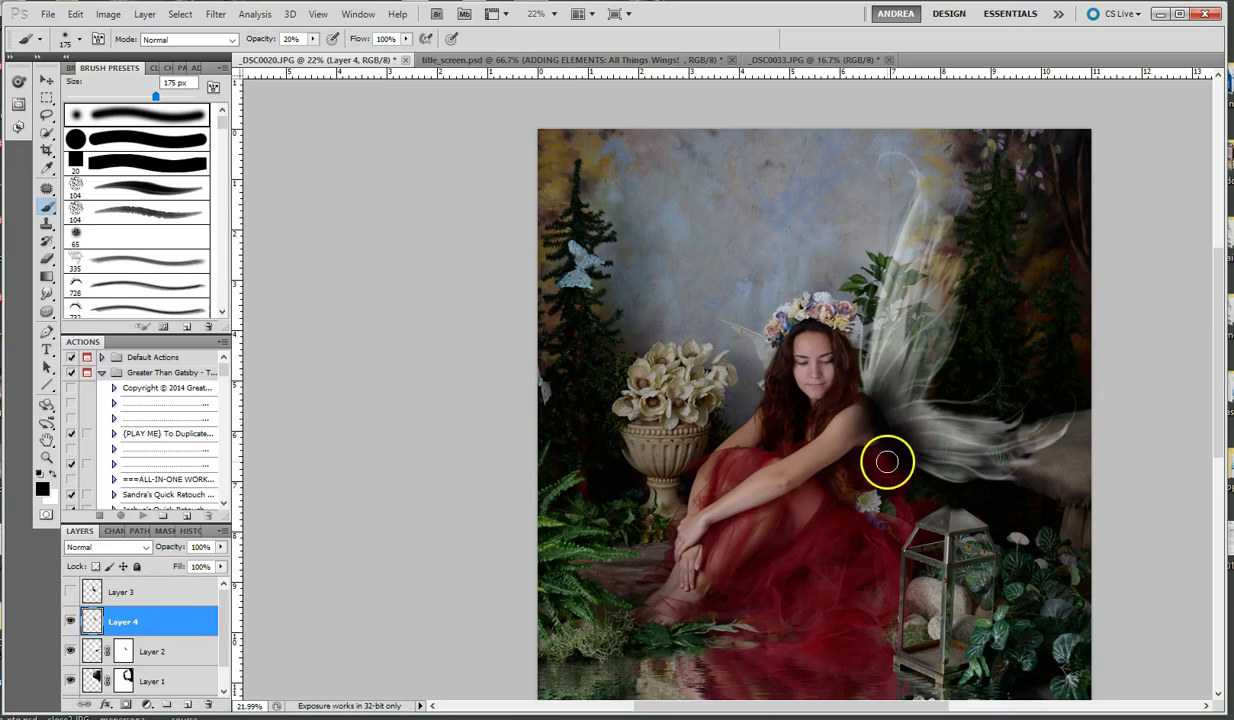
pyautogui.click(71, 594)
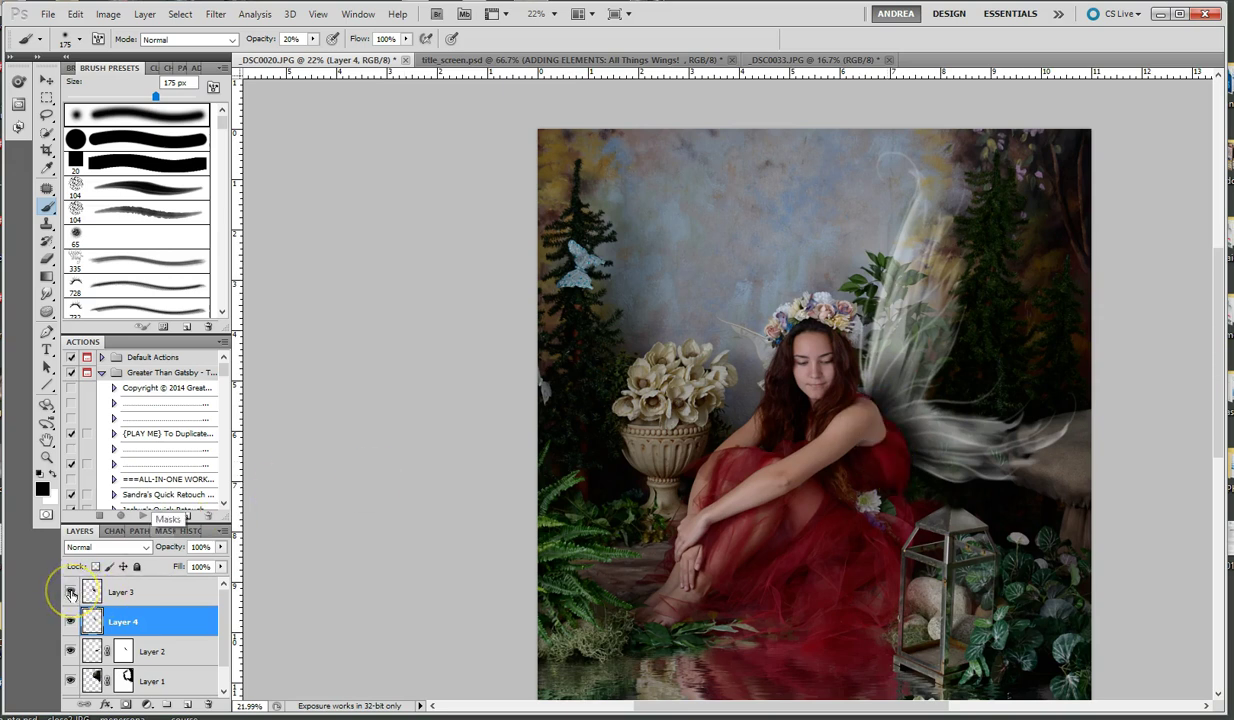
pyautogui.click(71, 594)
pyautogui.click(71, 594)
pyautogui.click(71, 594)
# Step: Show the body copy (Layer 3) and lower the shadow layer's opacity to 79%
pyautogui.click(137, 623)
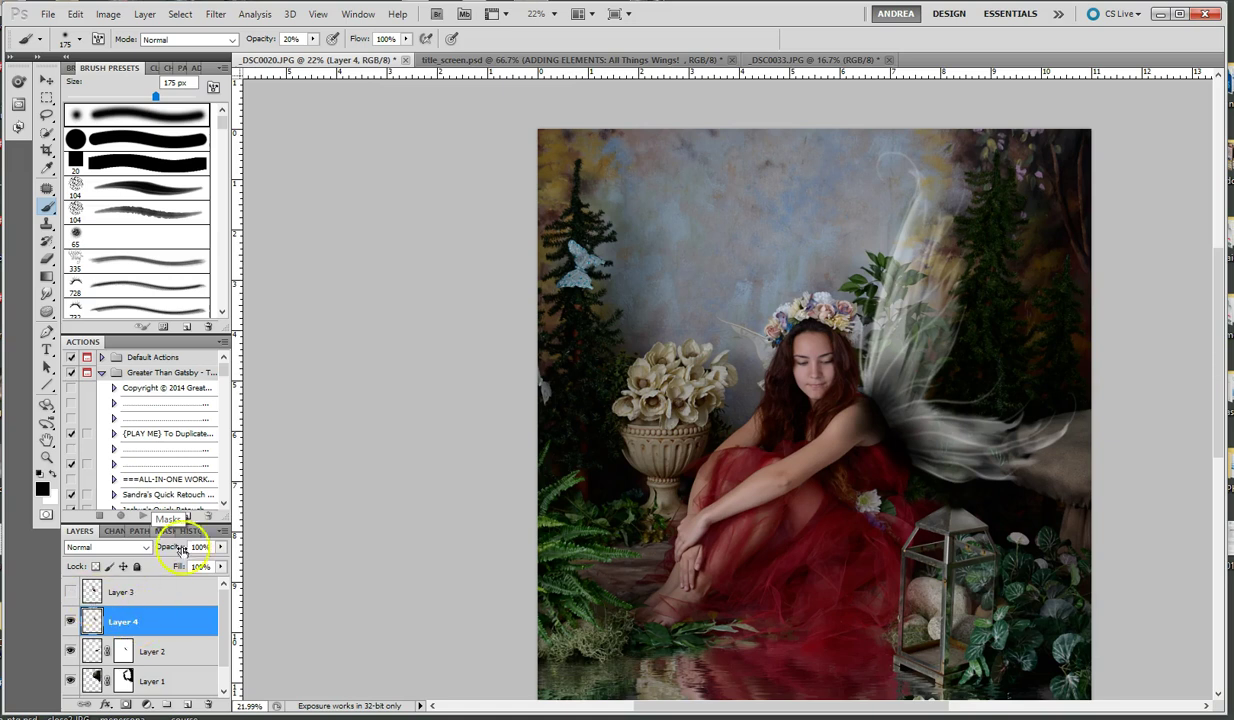
pyautogui.click(220, 547)
pyautogui.moveTo(220, 562)
pyautogui.mouseDown()
pyautogui.moveTo(163, 562)
pyautogui.moveTo(213, 563)
pyautogui.mouseUp()
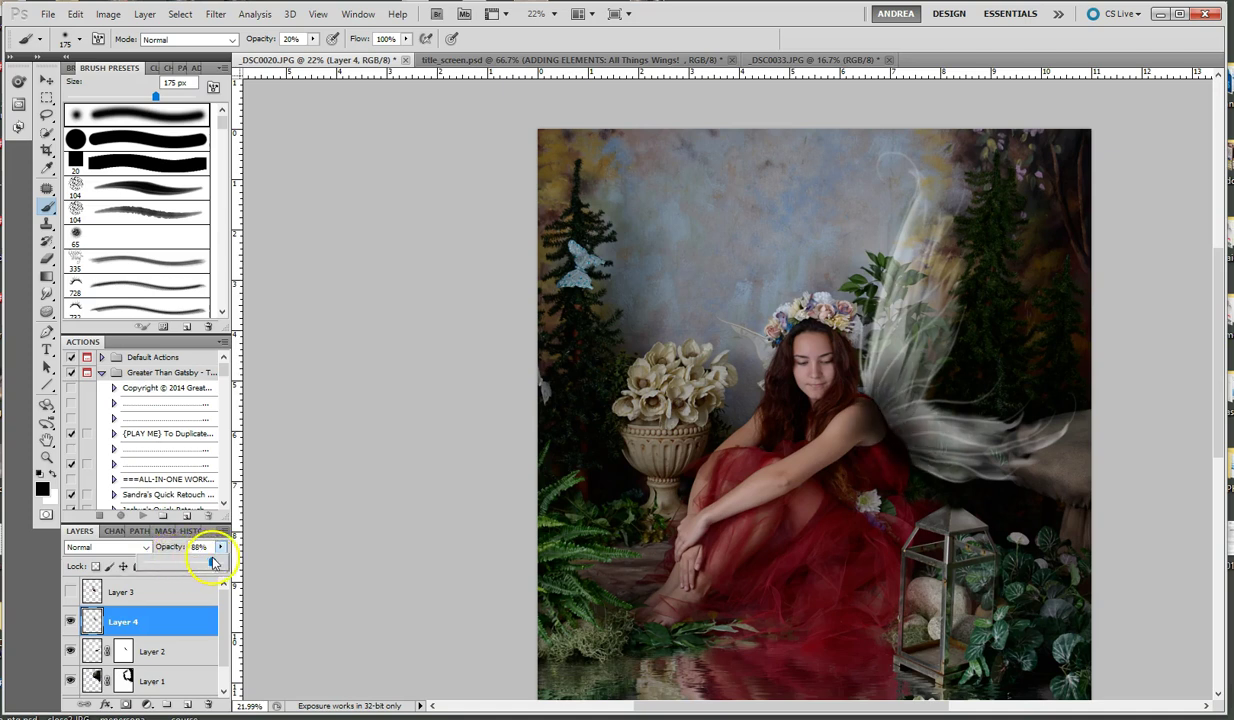
pyautogui.click(70, 592)
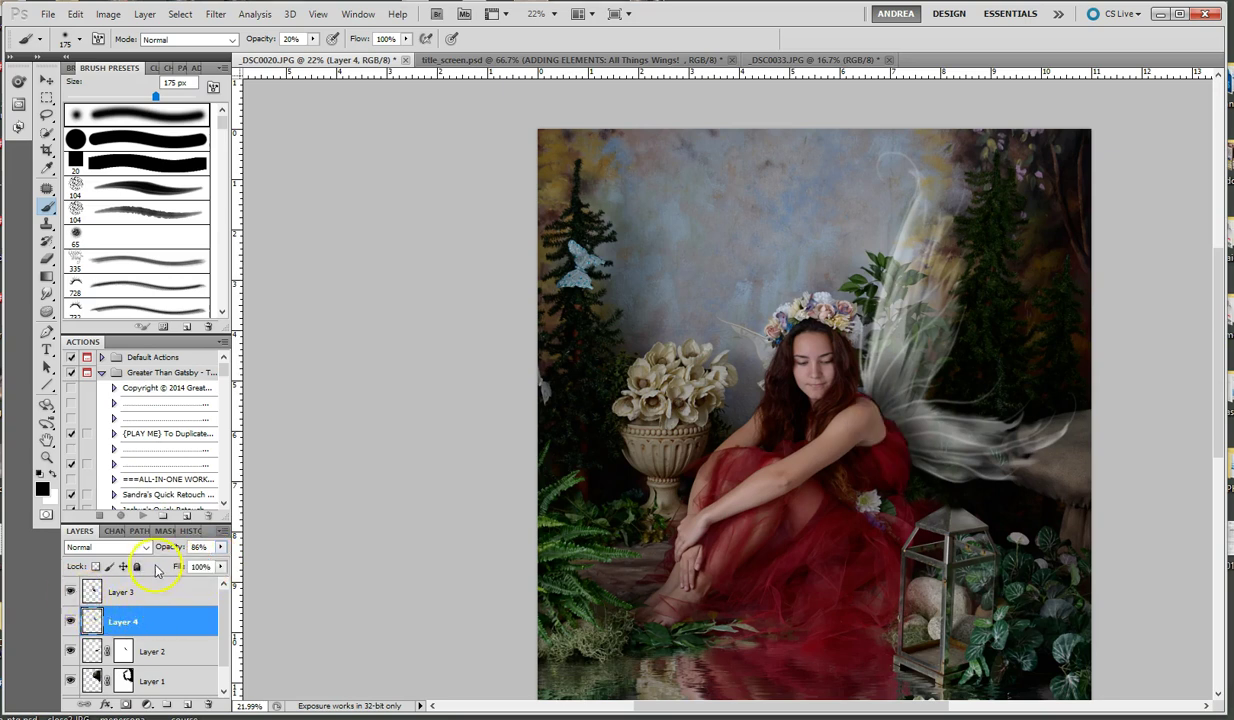
pyautogui.click(222, 548)
pyautogui.moveTo(197, 566); pyautogui.dragTo(207, 566)
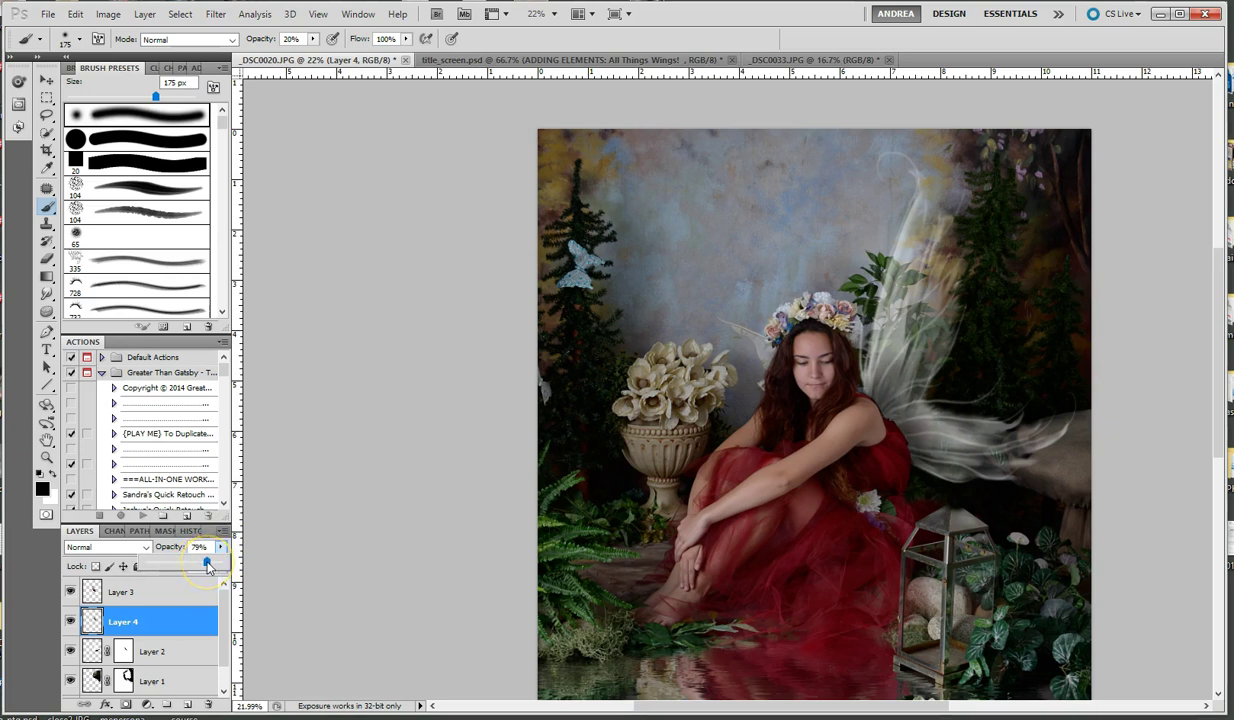
# Step: Try the Soft Light blend mode at 100% opacity on the shadow layer, and return it to Normal at 79%
pyautogui.click(120, 548)
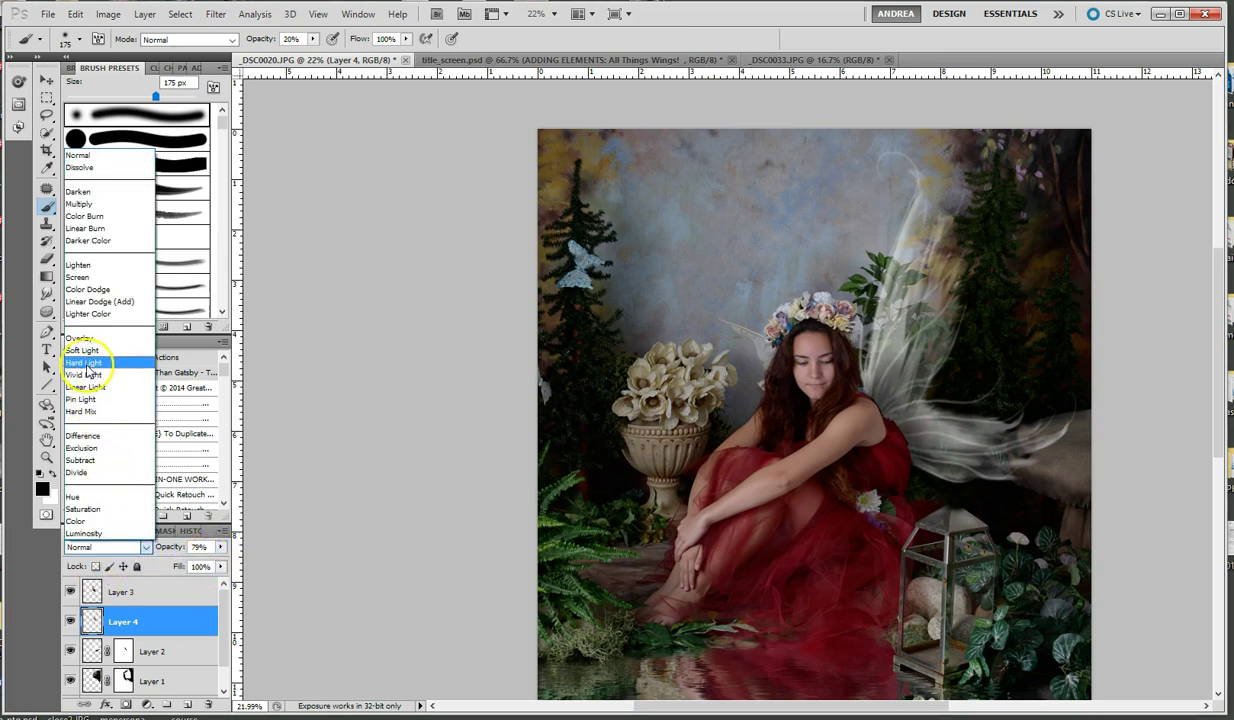
pyautogui.click(84, 352)
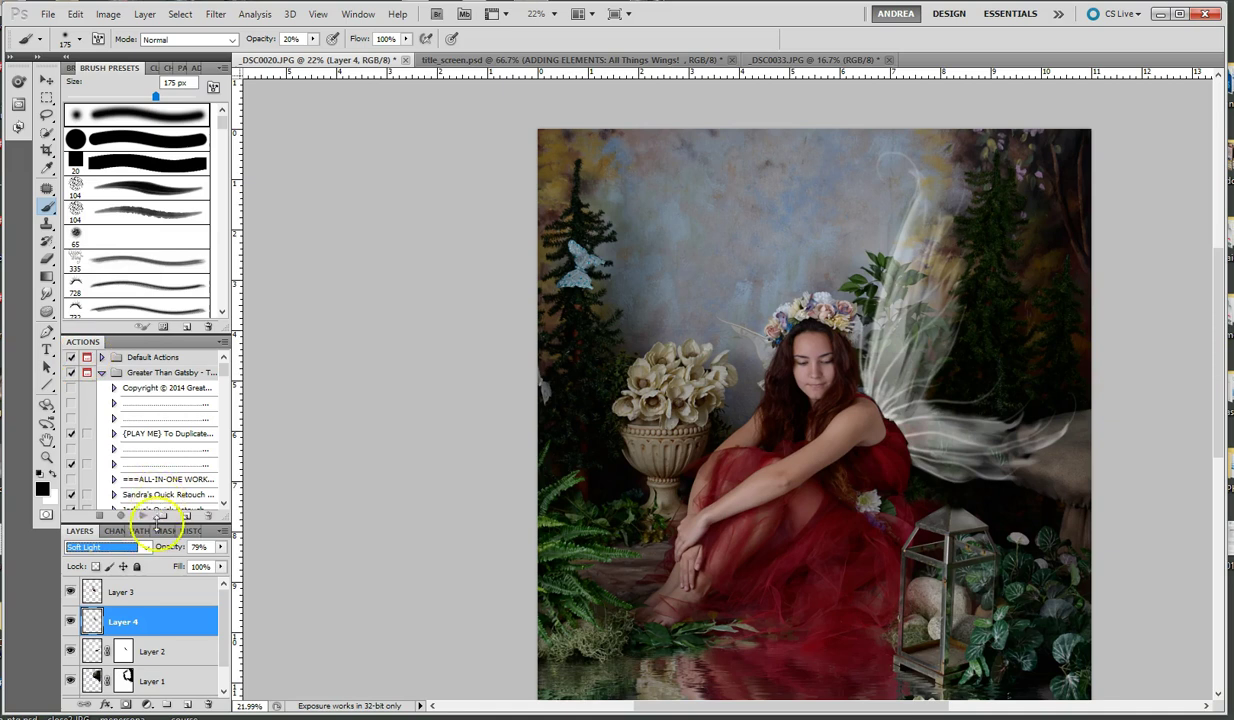
pyautogui.click(220, 547)
pyautogui.moveTo(207, 566); pyautogui.dragTo(231, 568)
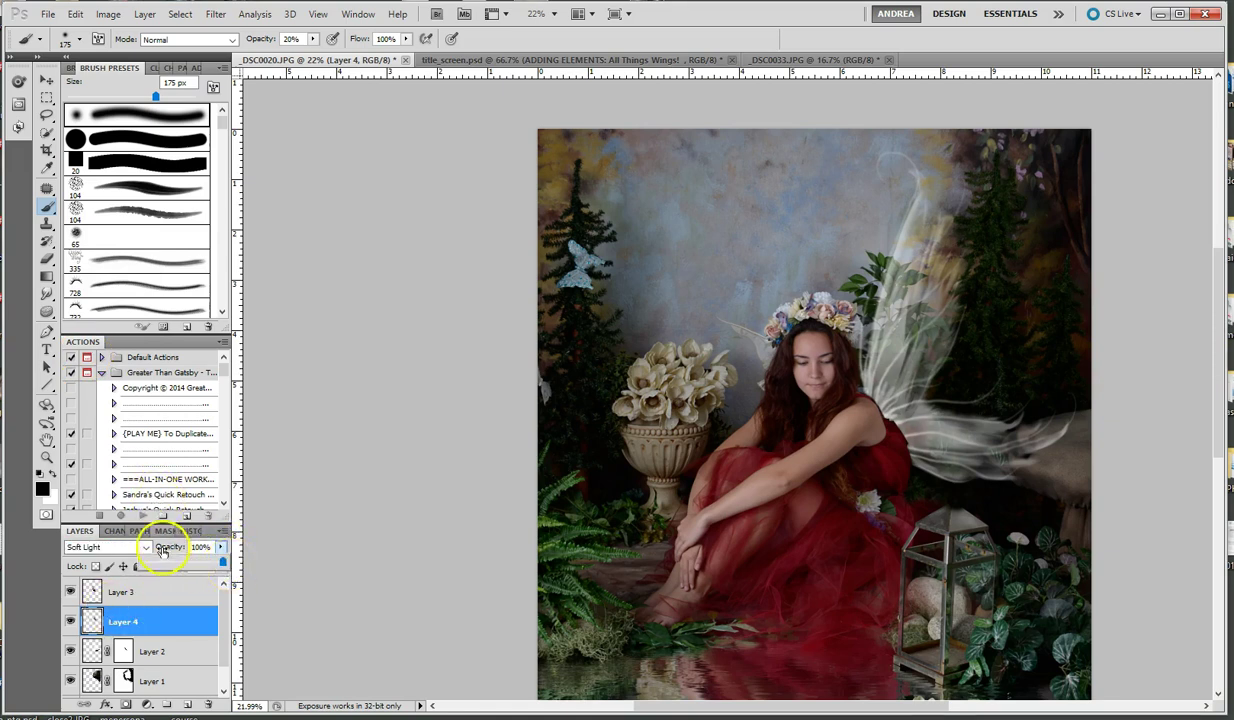
pyautogui.click(120, 547)
pyautogui.click(85, 157)
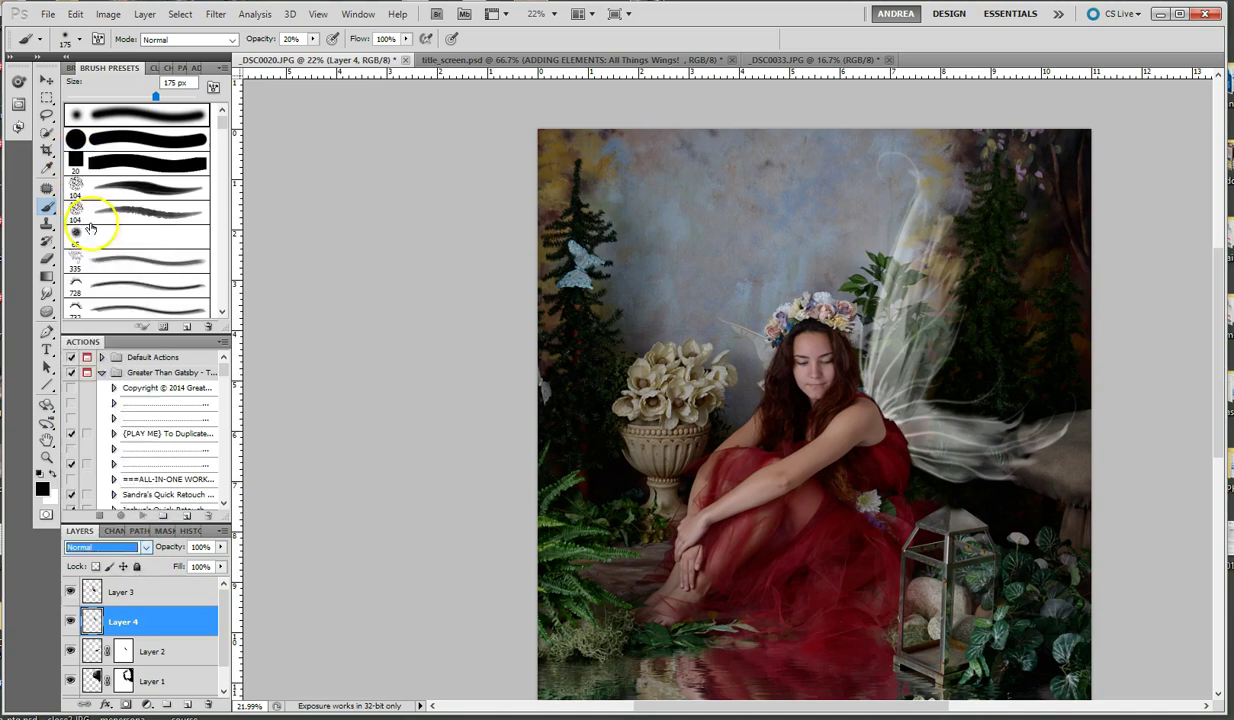
pyautogui.click(219, 547)
pyautogui.moveTo(229, 566); pyautogui.dragTo(205, 568)
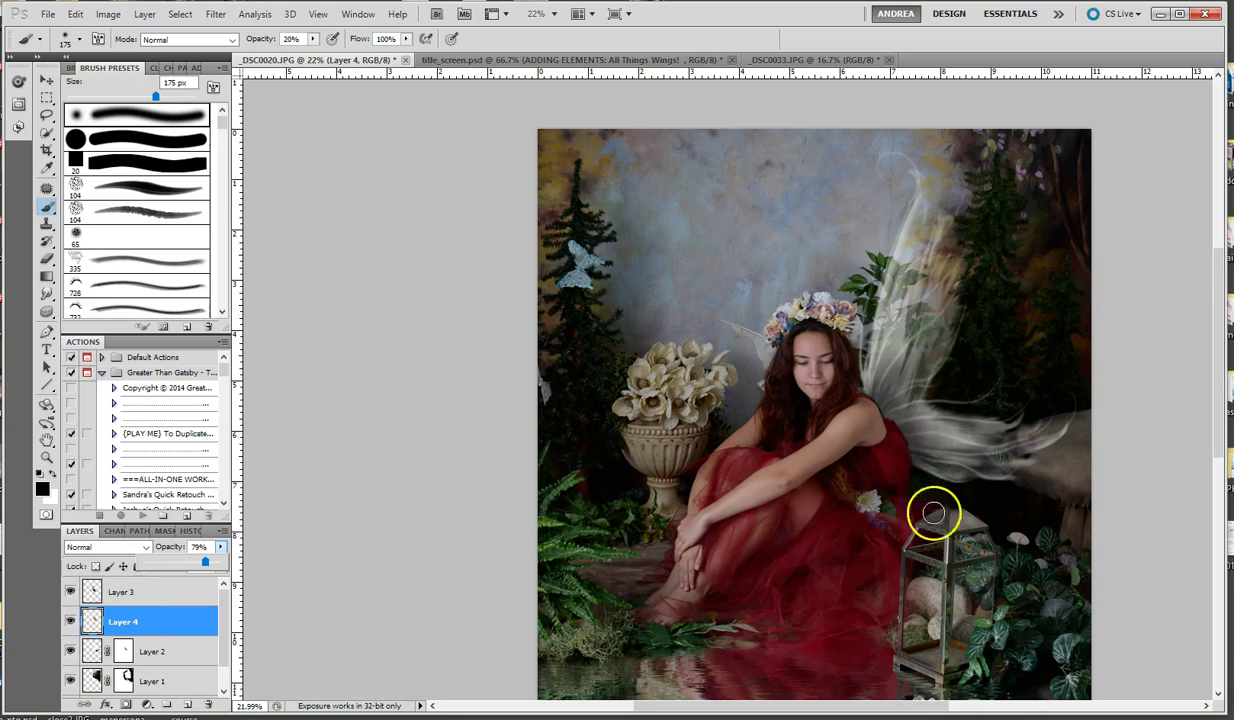
# Step: Compare the whole portrait with the shadow layer hidden and shown
pyautogui.scroll(-2, 936, 512)
pyautogui.click(71, 622)
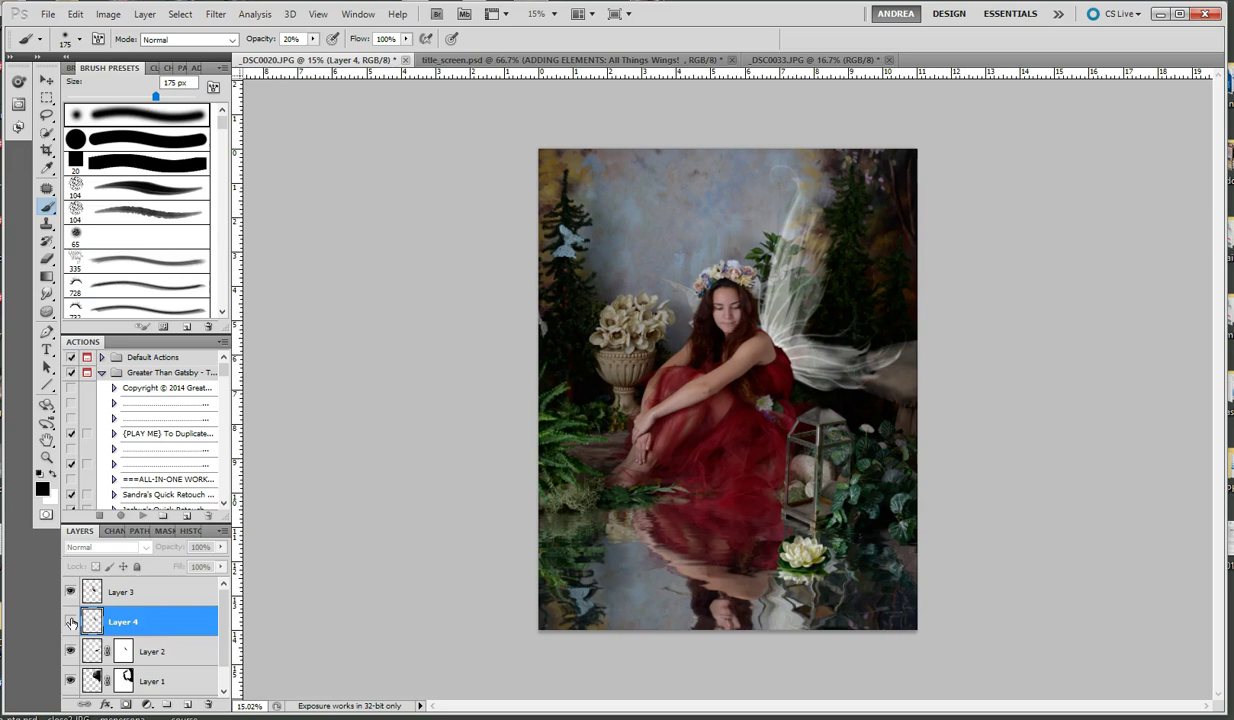
pyautogui.click(71, 622)
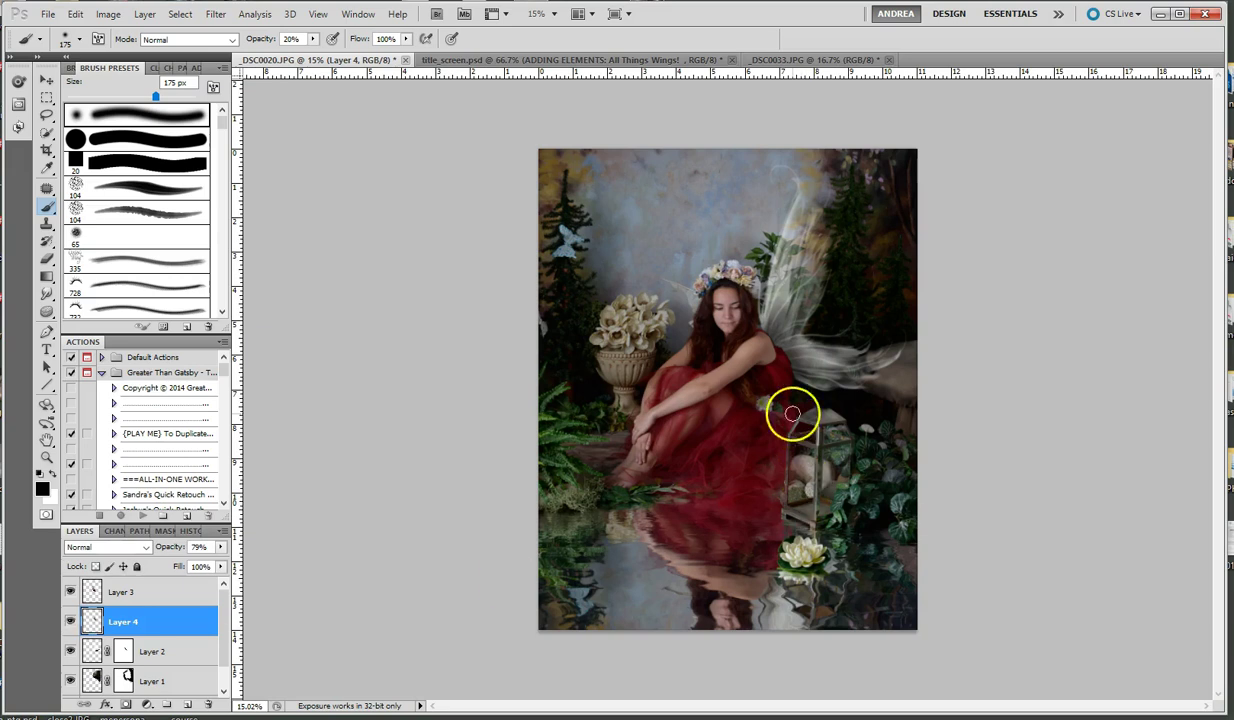
# Step: Fit the portrait to the window and examine how the wing and the shadow blend behind her body
pyautogui.moveTo(784, 371)
pyautogui.mouseDown()
pyautogui.moveTo(821, 231)
pyautogui.moveTo(814, 395)
pyautogui.mouseUp()
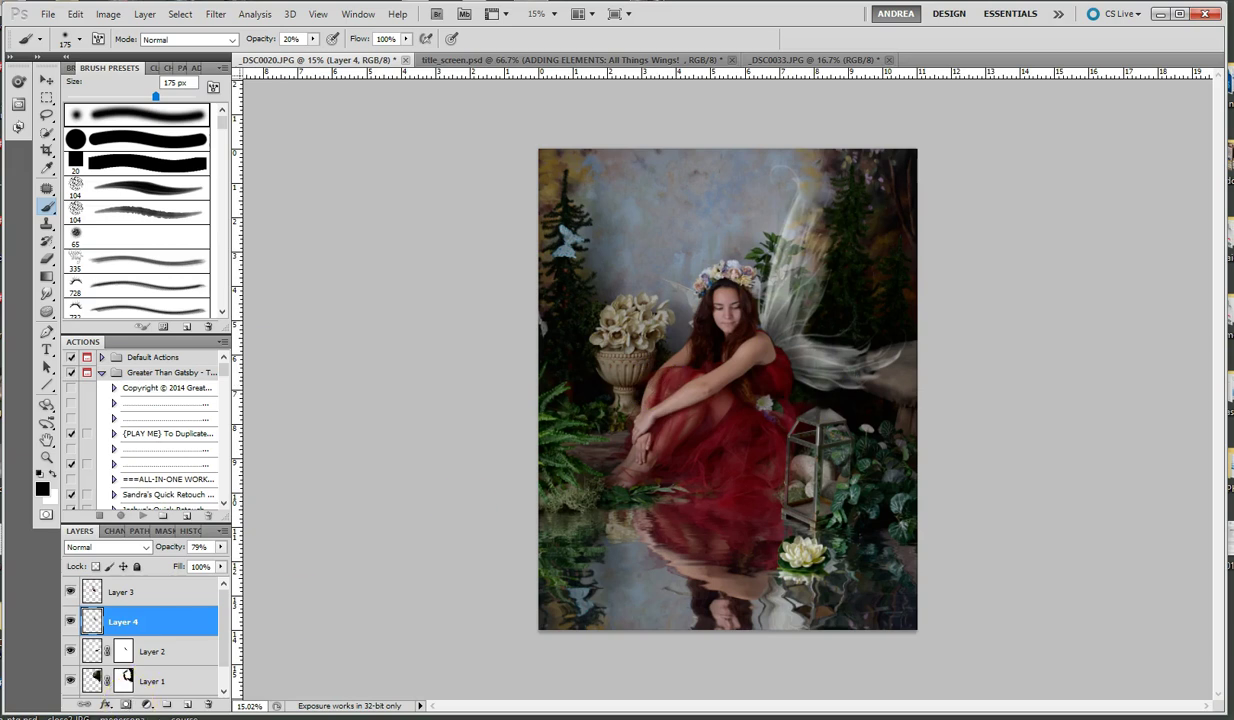
pyautogui.hotkey('ctrl', '0')
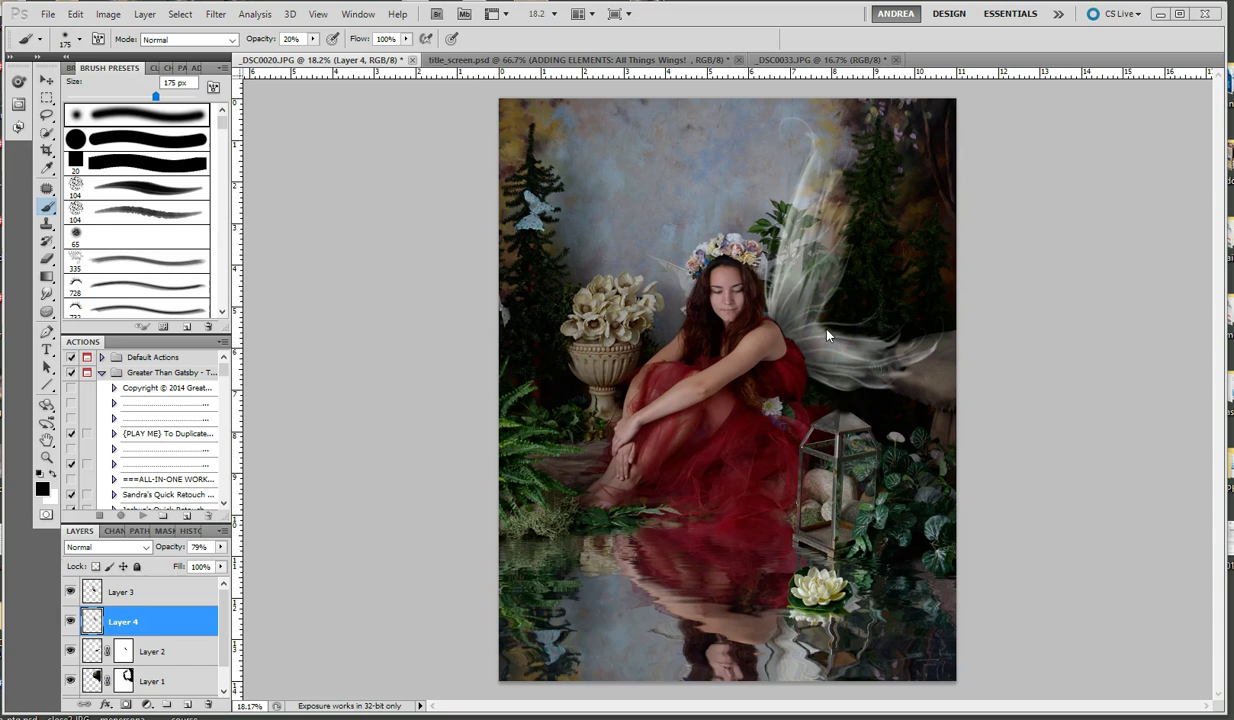
pyautogui.moveTo(826, 322)
pyautogui.mouseDown()
pyautogui.moveTo(870, 260)
pyautogui.moveTo(840, 300)
pyautogui.mouseUp()
pyautogui.moveTo(840, 300)
pyautogui.mouseDown()
pyautogui.moveTo(824, 224)
pyautogui.moveTo(881, 261)
pyautogui.moveTo(869, 299)
pyautogui.moveTo(909, 303)
pyautogui.moveTo(905, 262)
pyautogui.moveTo(843, 307)
pyautogui.moveTo(853, 338)
pyautogui.moveTo(838, 349)
pyautogui.moveTo(886, 351)
pyautogui.moveTo(862, 197)
pyautogui.moveTo(753, 278)
pyautogui.moveTo(814, 423)
pyautogui.moveTo(831, 392)
pyautogui.moveTo(805, 350)
pyautogui.moveTo(873, 238)
pyautogui.moveTo(863, 401)
pyautogui.mouseUp()
pyautogui.moveTo(830, 345)
pyautogui.mouseDown()
pyautogui.moveTo(843, 320)
pyautogui.moveTo(870, 315)
pyautogui.mouseUp()
pyautogui.moveTo(869, 314)
pyautogui.mouseDown()
pyautogui.moveTo(833, 237)
pyautogui.moveTo(858, 346)
pyautogui.moveTo(873, 346)
pyautogui.moveTo(808, 381)
pyautogui.mouseUp()
pyautogui.moveTo(808, 381)
pyautogui.mouseDown()
pyautogui.moveTo(814, 327)
pyautogui.moveTo(791, 272)
pyautogui.moveTo(813, 244)
pyautogui.moveTo(890, 310)
pyautogui.moveTo(875, 330)
pyautogui.mouseUp()
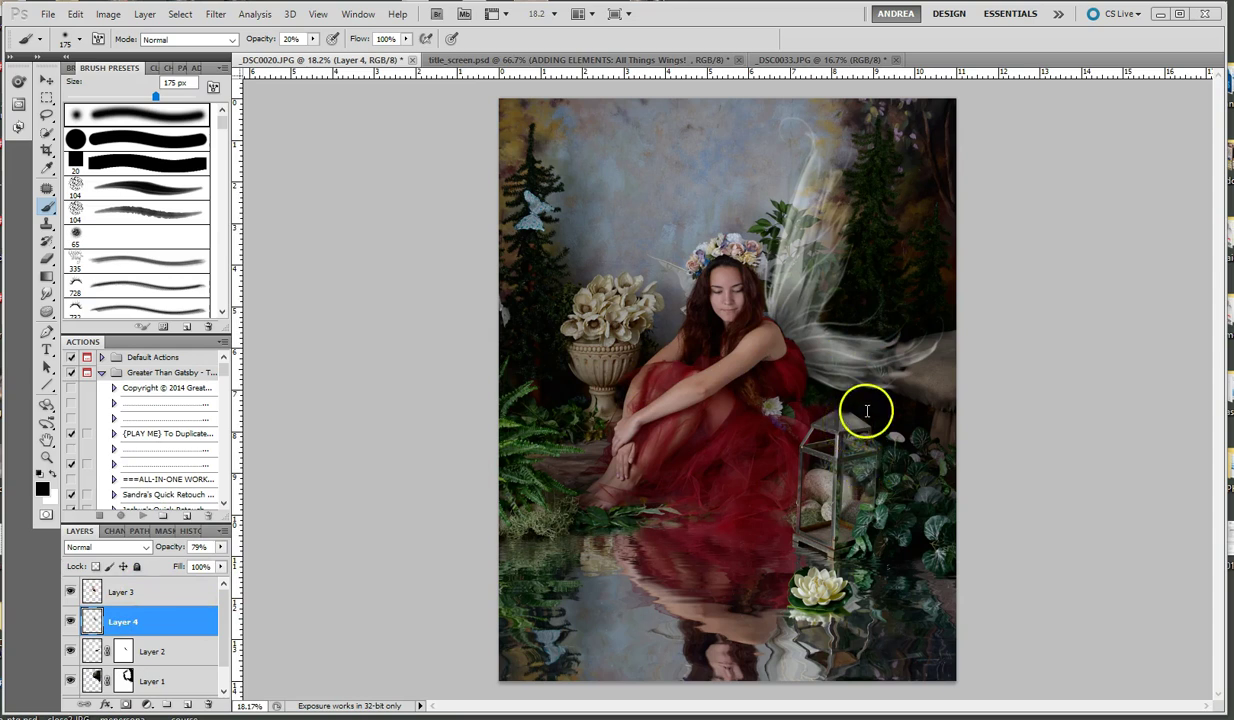
pyautogui.doubleClick(155, 625)
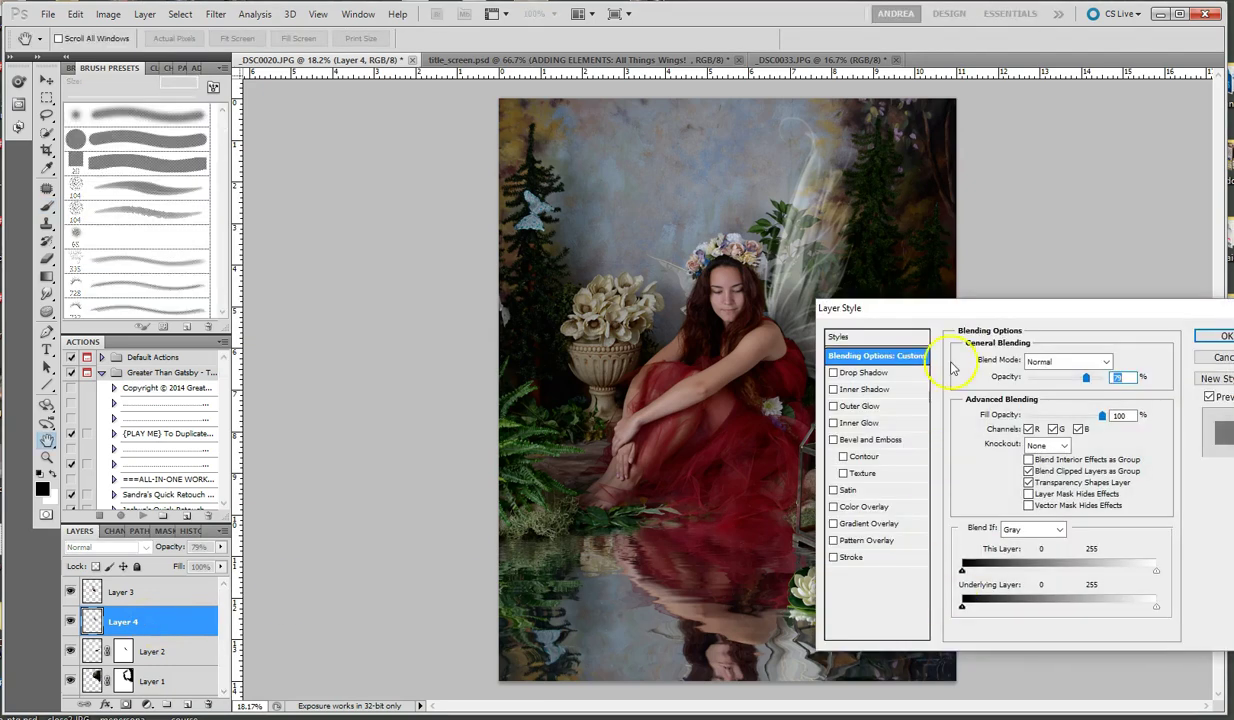
pyautogui.moveTo(980, 312); pyautogui.dragTo(275, 280)
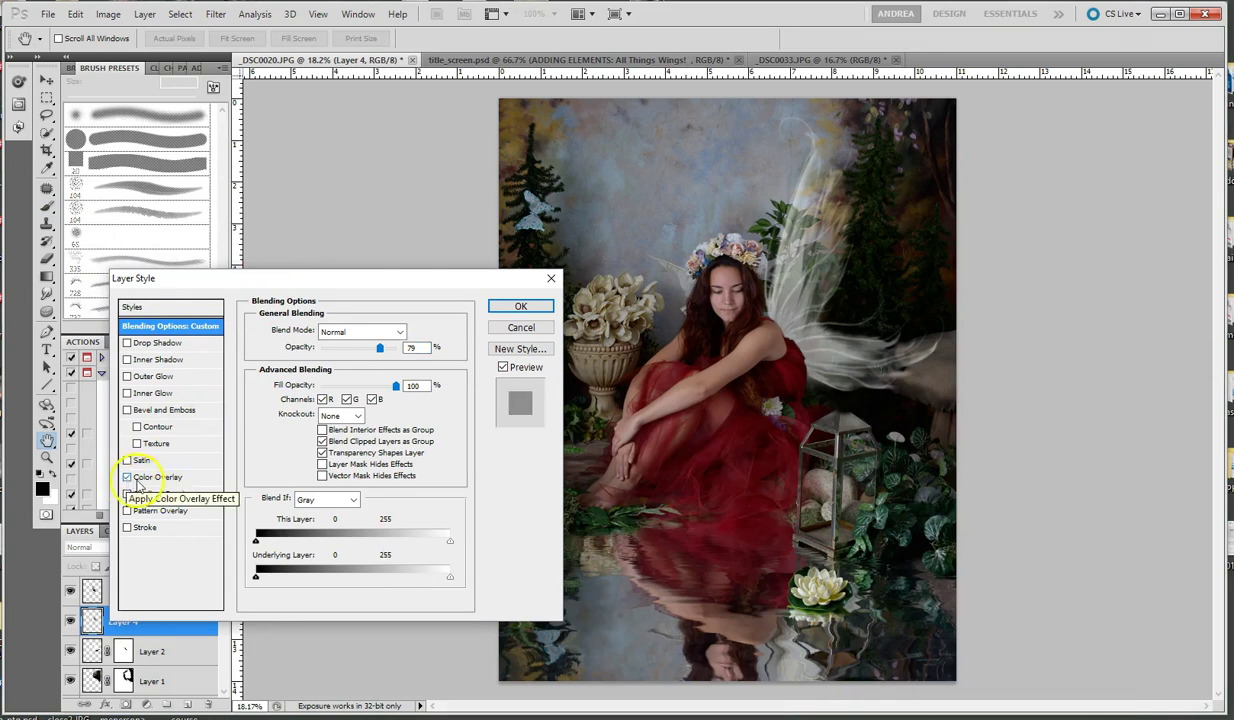
pyautogui.click(140, 482)
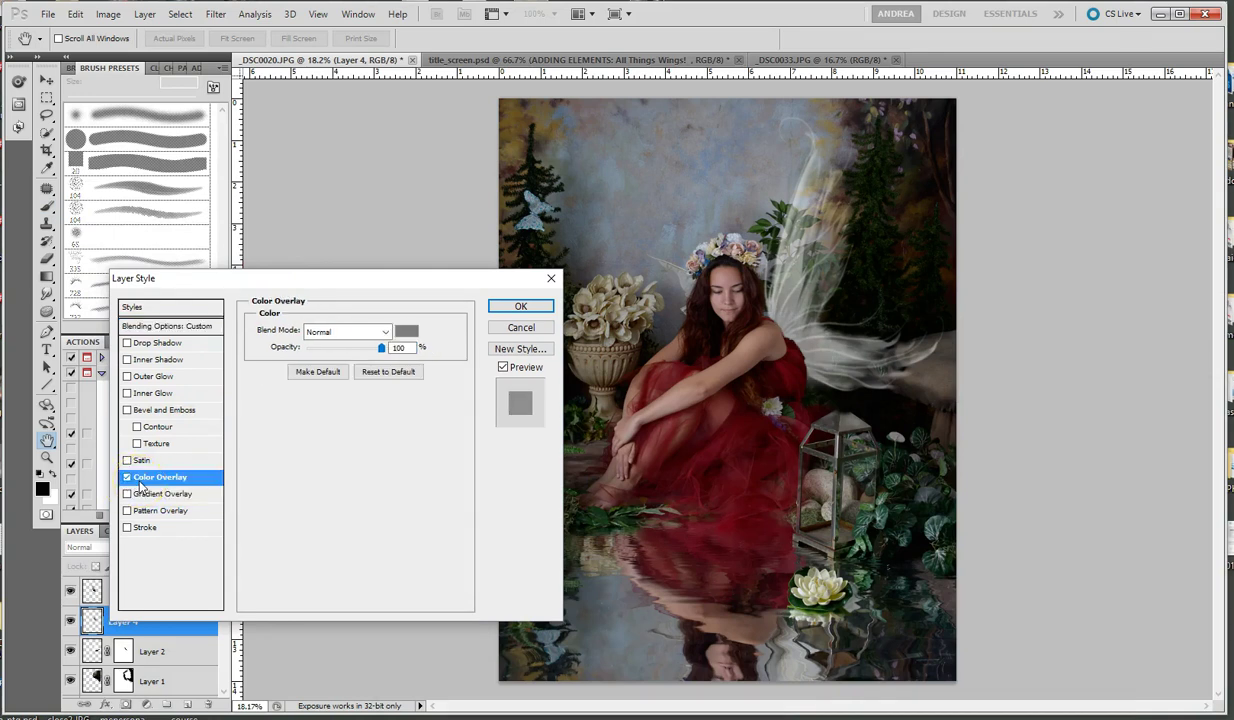
pyautogui.click(405, 331)
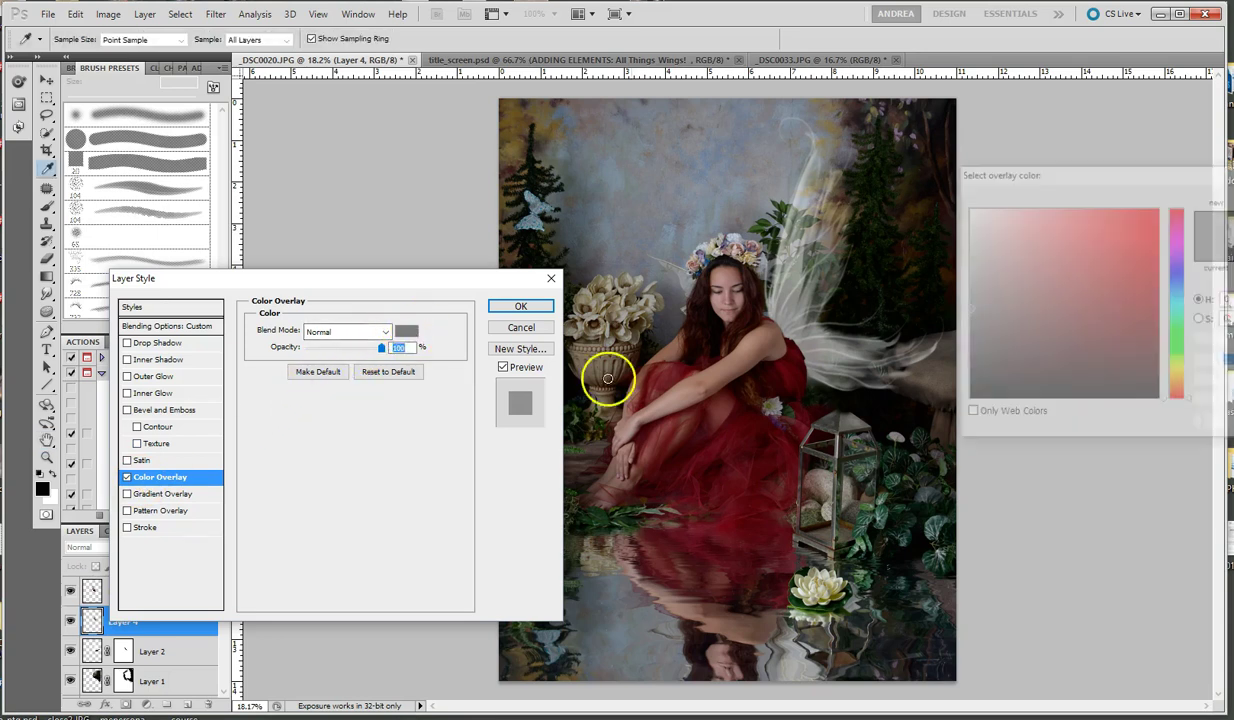
pyautogui.click(791, 376)
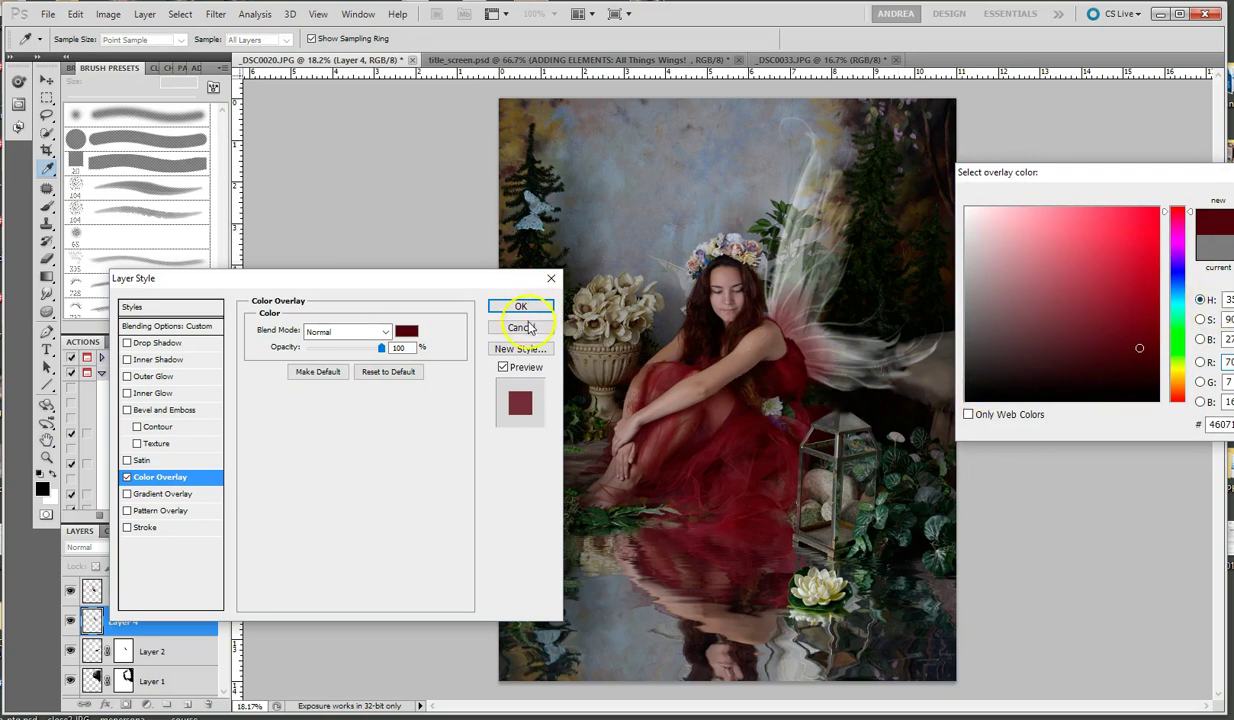
pyautogui.press('Escape')
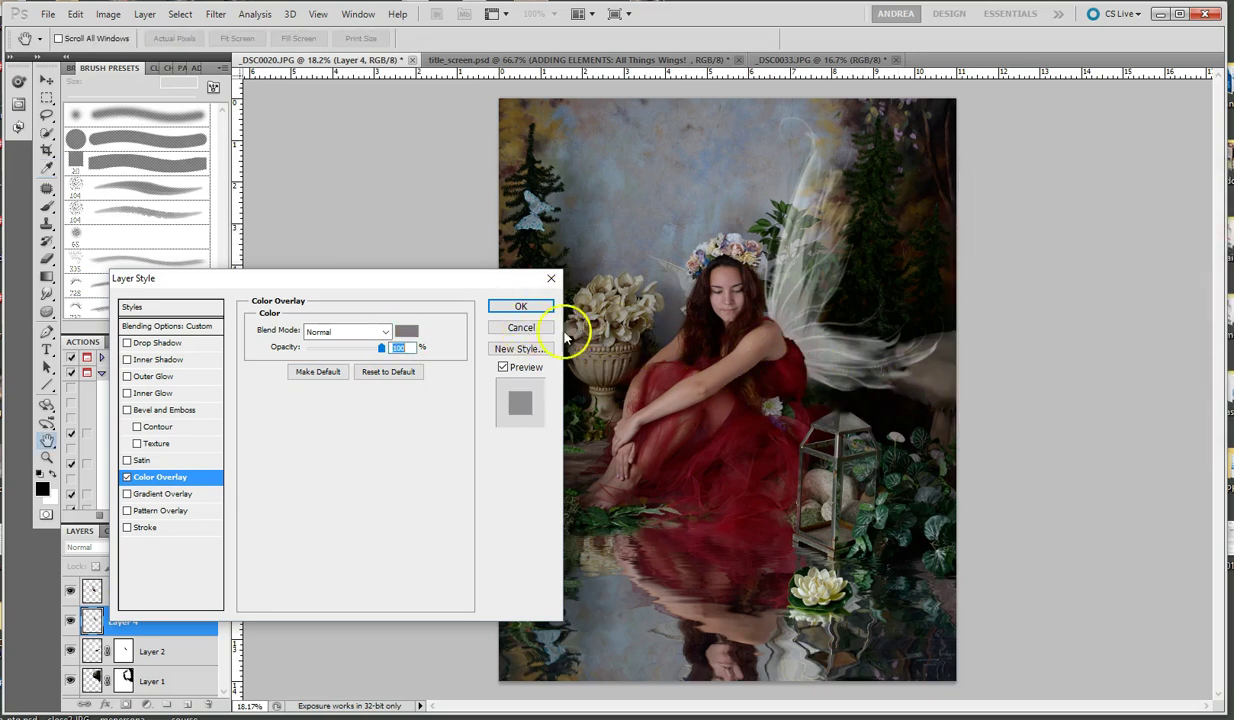
pyautogui.click(521, 328)
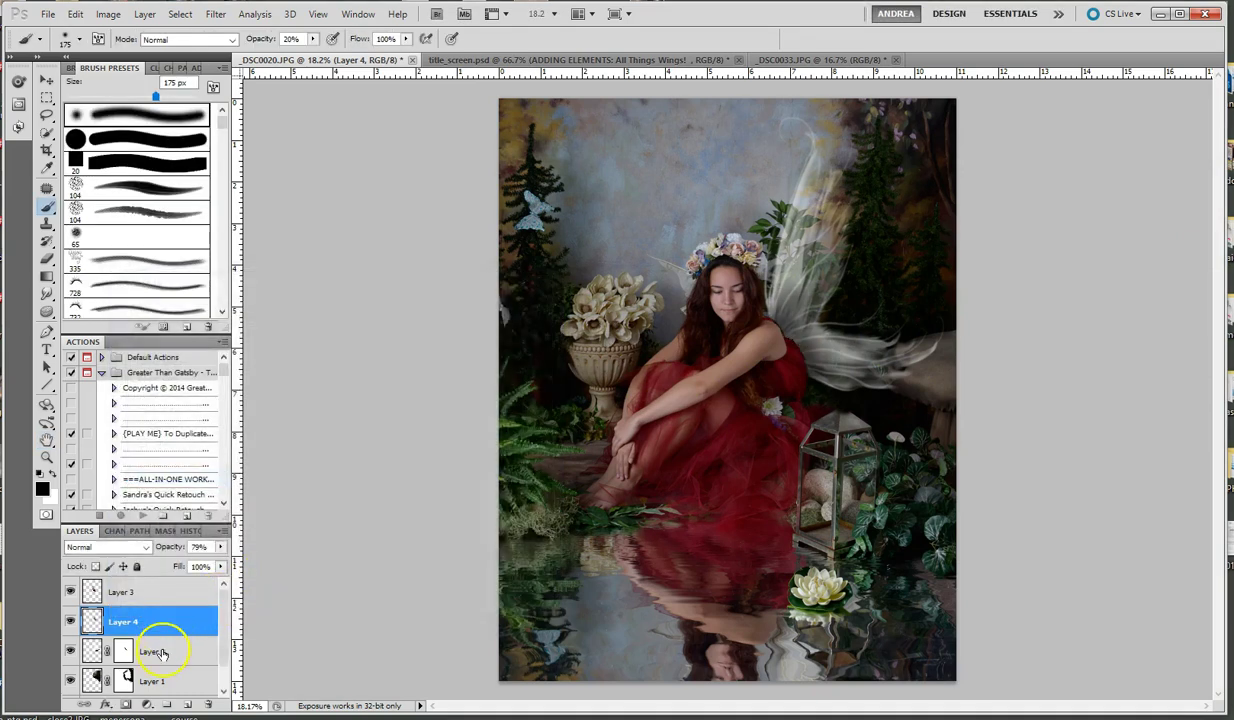
# Step: Try a Color Overlay on the wing layer (Layer 2) using a dark red sampled from the dress
pyautogui.click(165, 651)
pyautogui.click(71, 652)
pyautogui.click(71, 652)
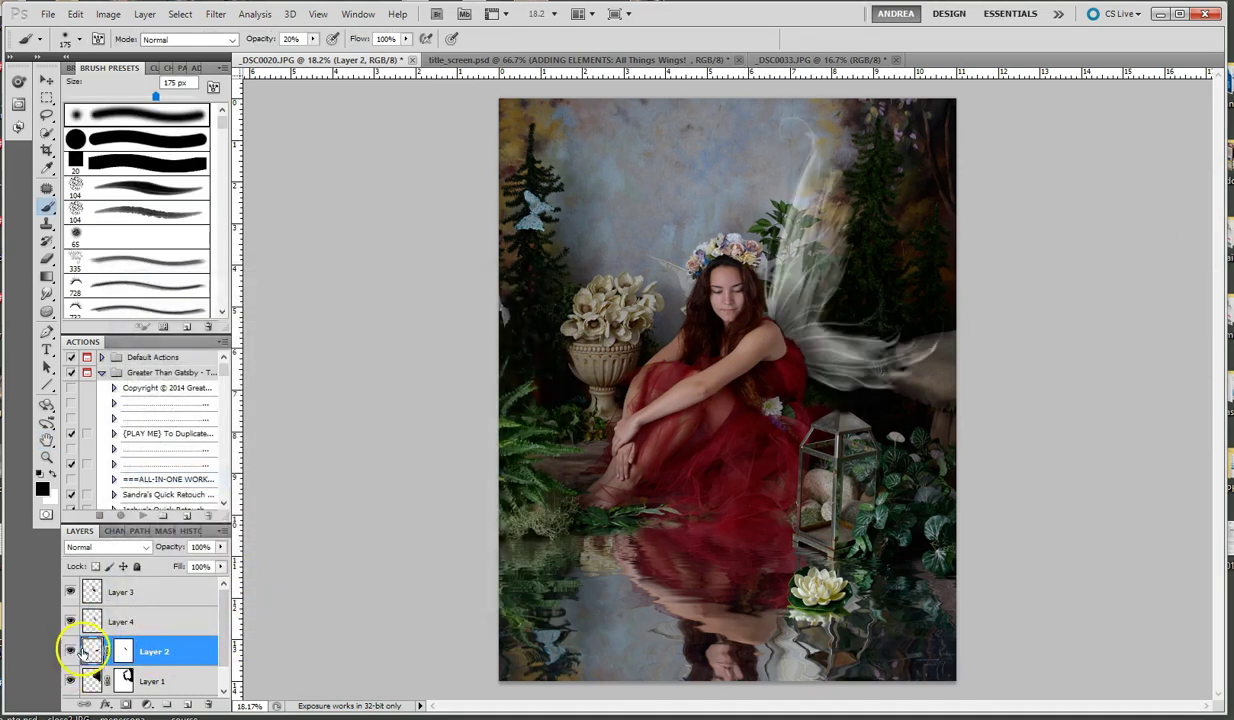
pyautogui.doubleClick(190, 651)
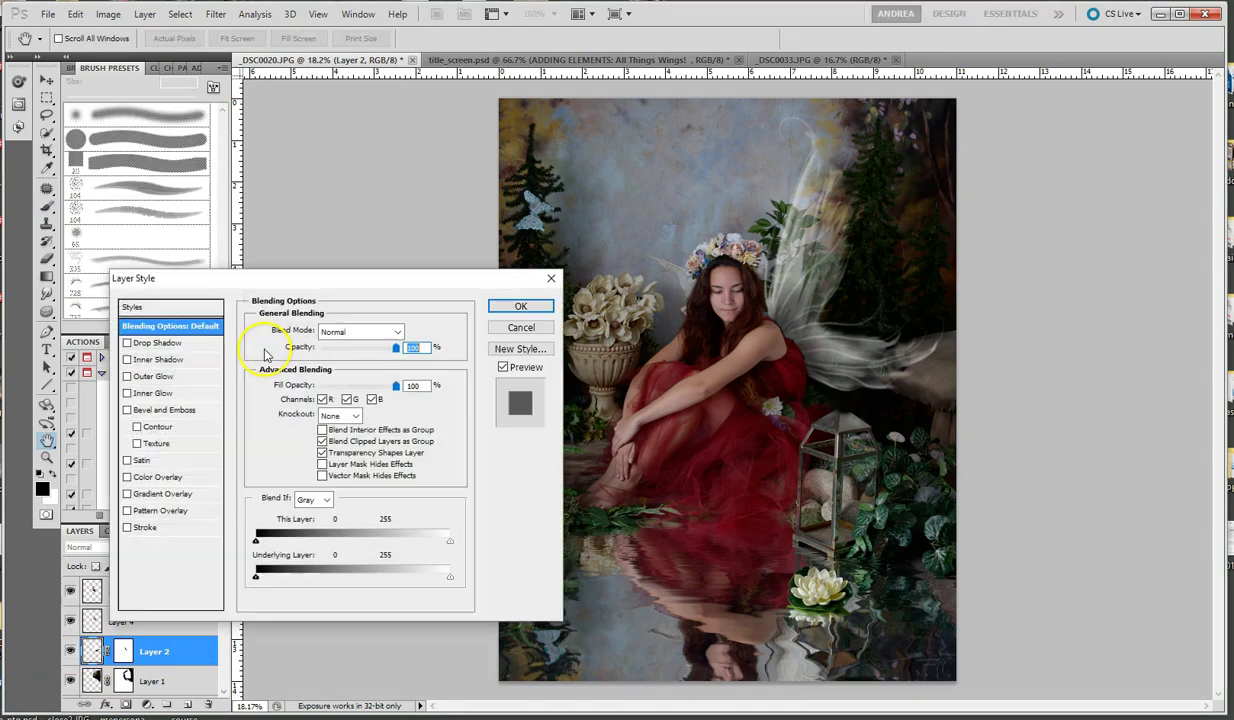
pyautogui.click(127, 477)
pyautogui.click(157, 477)
pyautogui.click(402, 331)
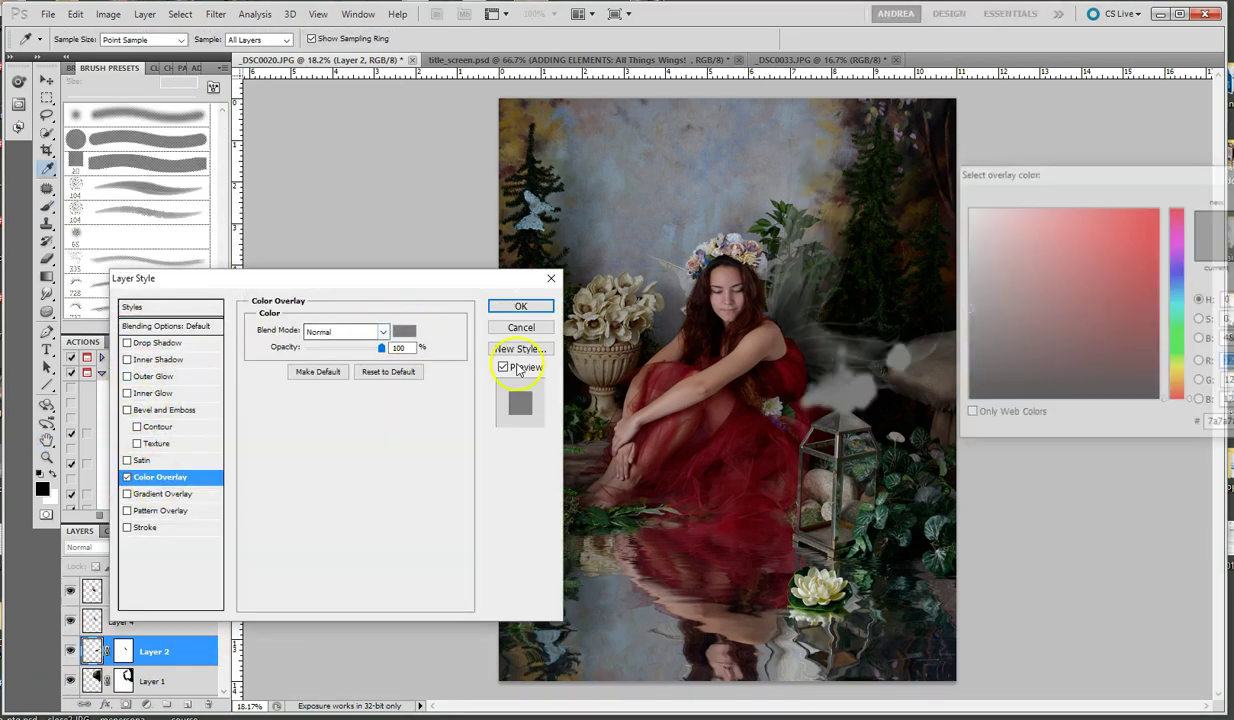
pyautogui.click(792, 366)
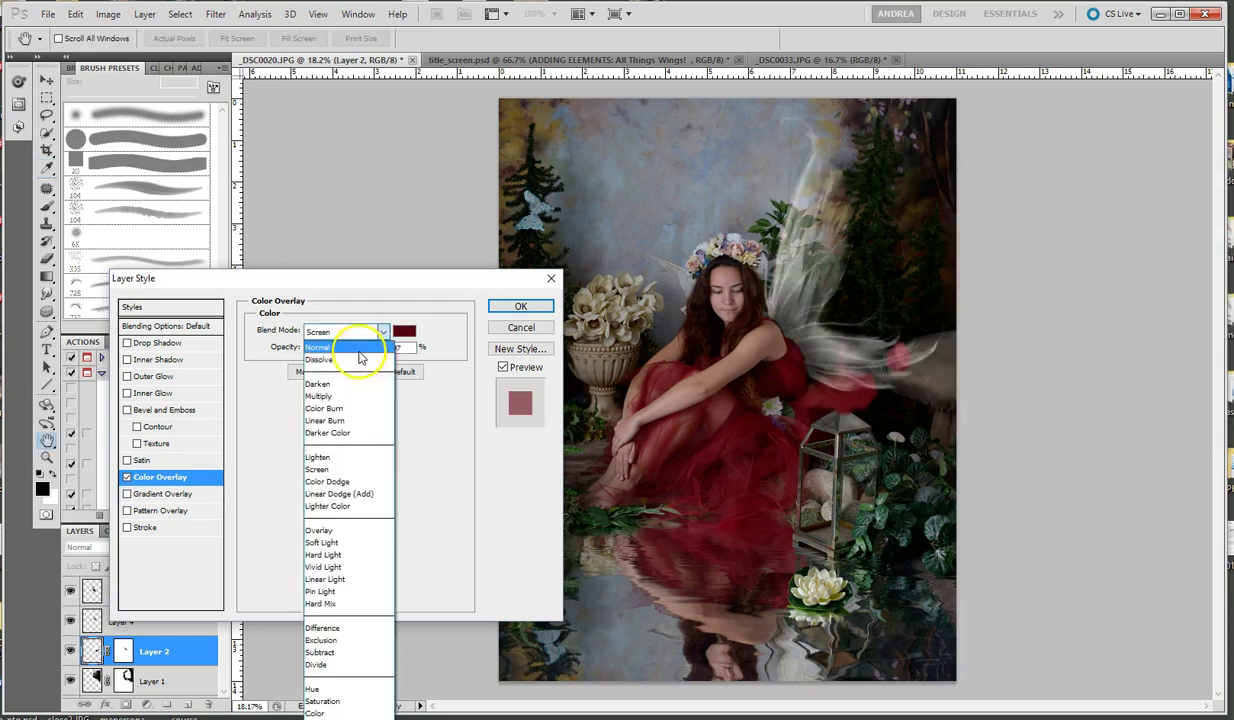
# Step: Set the wing's Color Overlay to Normal blending at 23% opacity and apply the layer style
pyautogui.click(355, 347)
pyautogui.moveTo(381, 348); pyautogui.dragTo(319, 351)
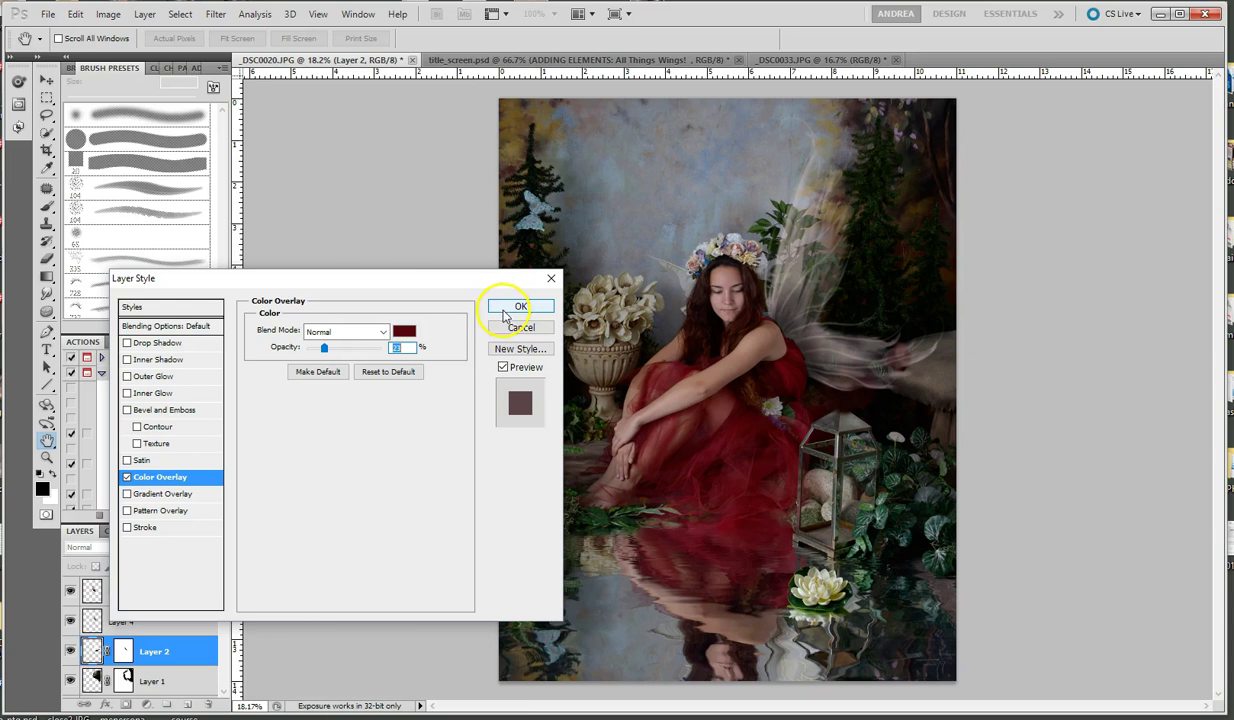
pyautogui.click(503, 308)
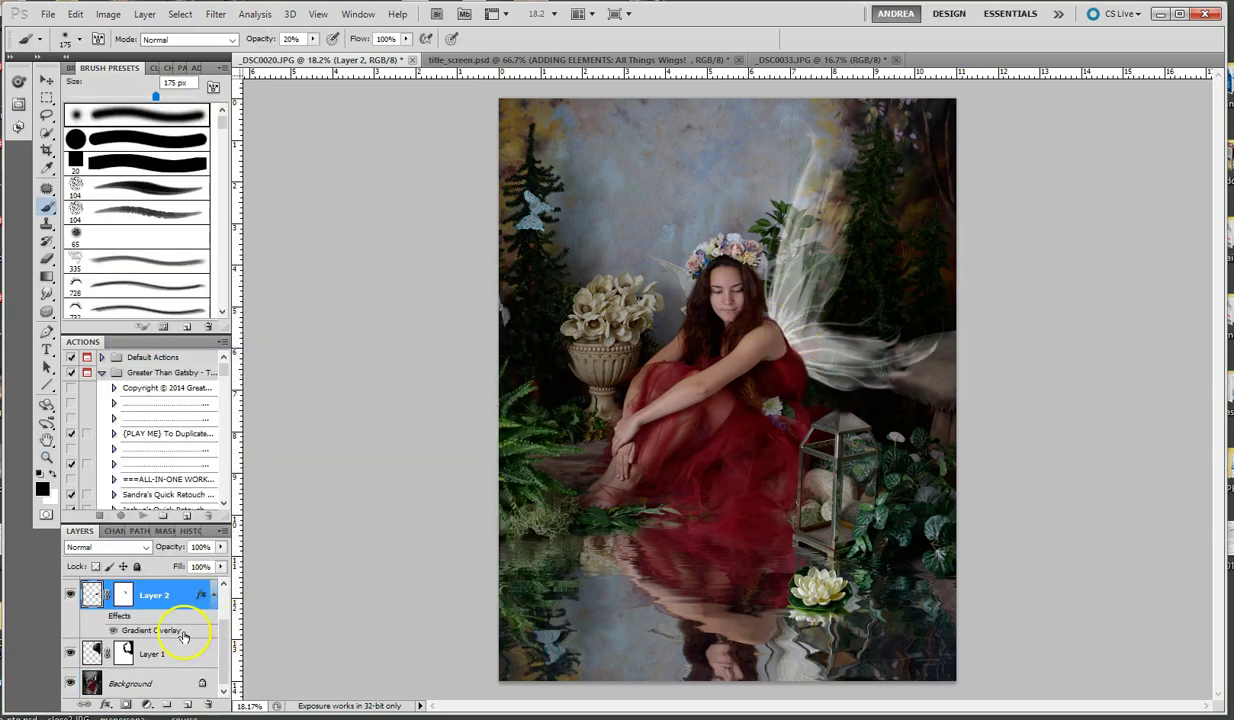
pyautogui.click(92, 596)
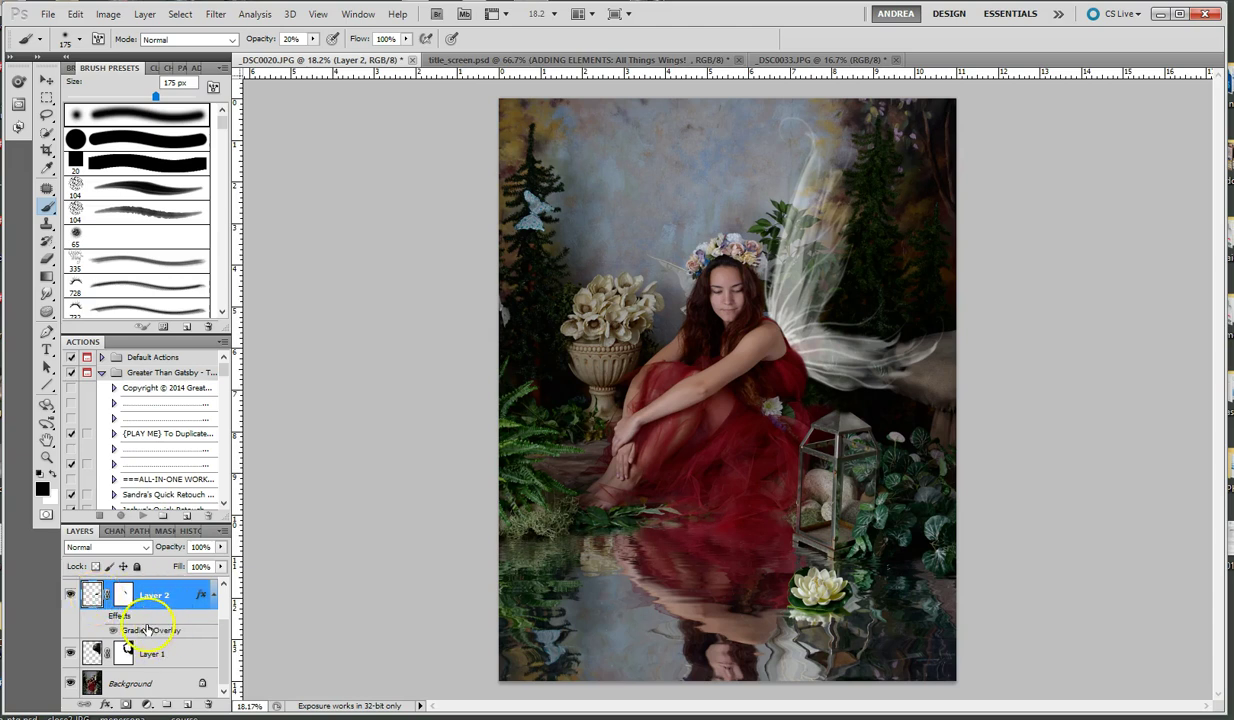
pyautogui.doubleClick(165, 596)
pyautogui.press('Return')
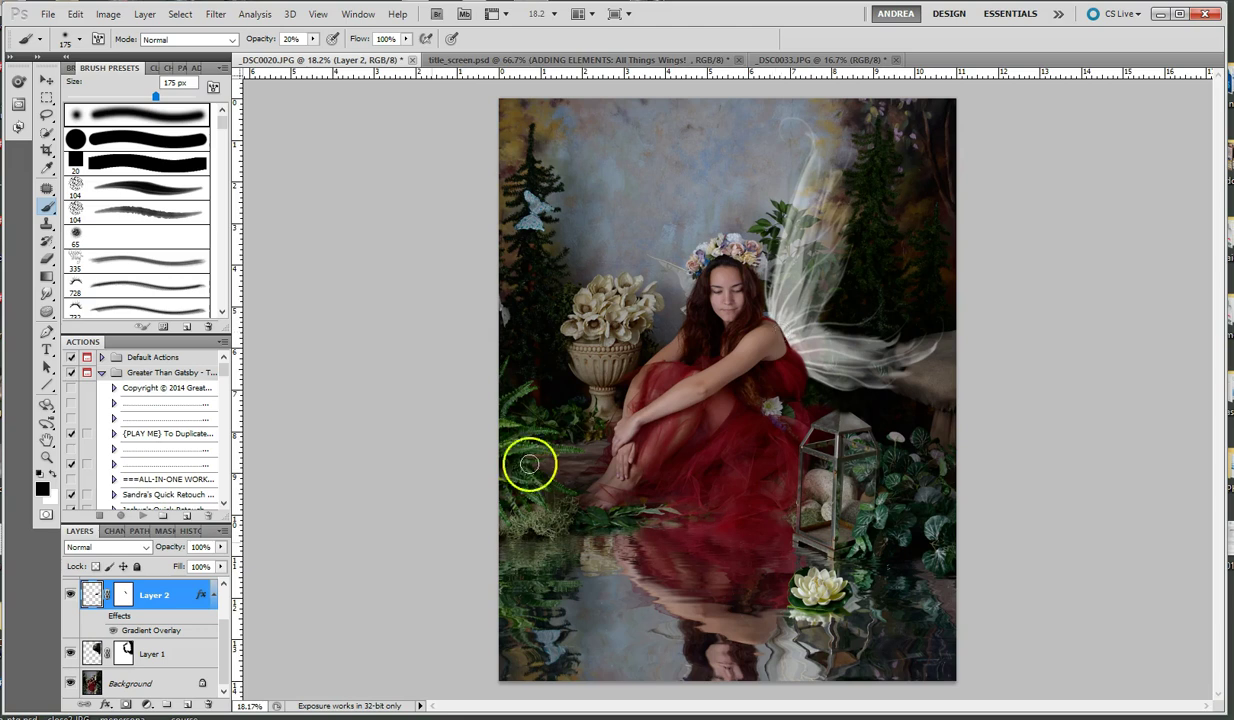
# Step: Add a black-to-transparent Radial gradient fill layer above the wing layer (Layer 2), scaled to 21% and positioned over her upper body
pyautogui.click(146, 705)
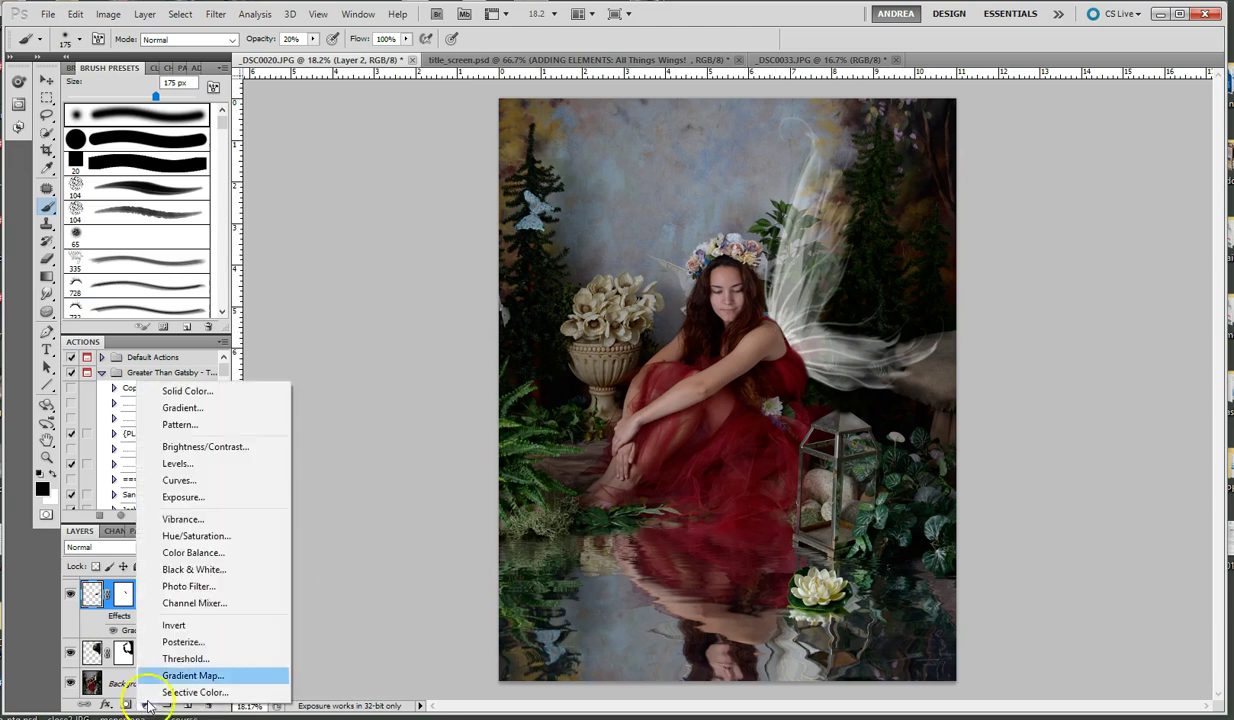
pyautogui.click(183, 409)
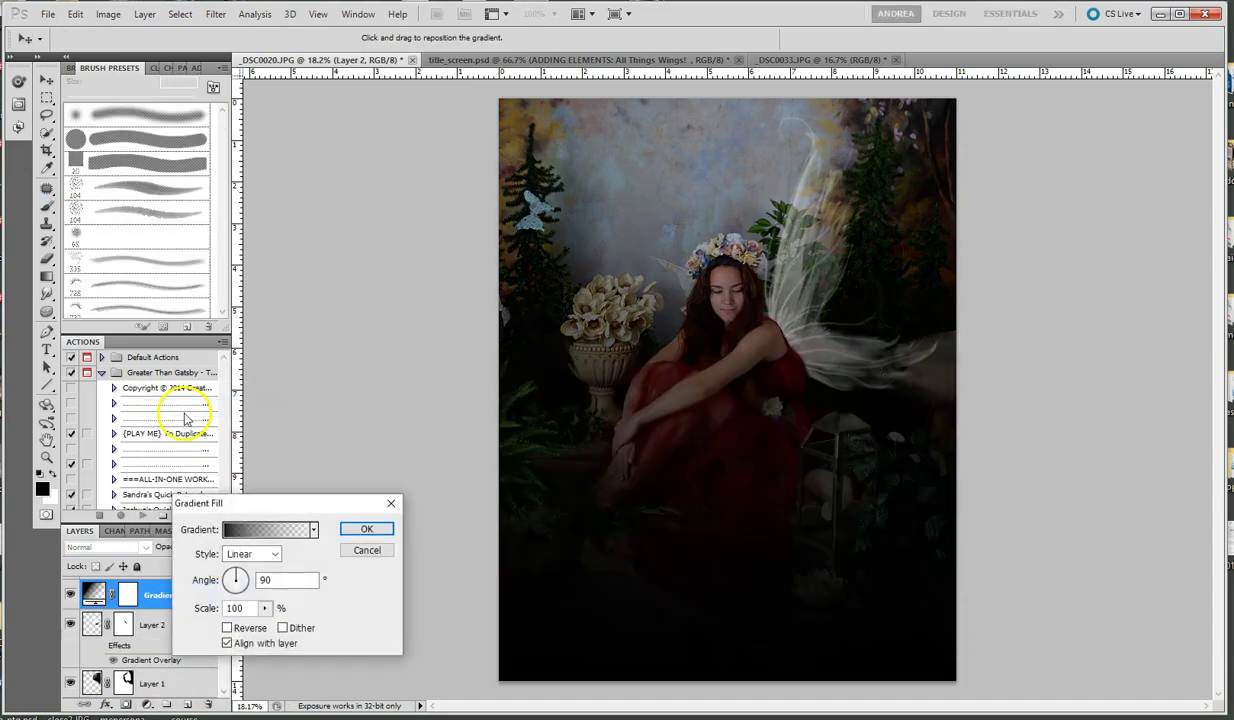
pyautogui.click(252, 555)
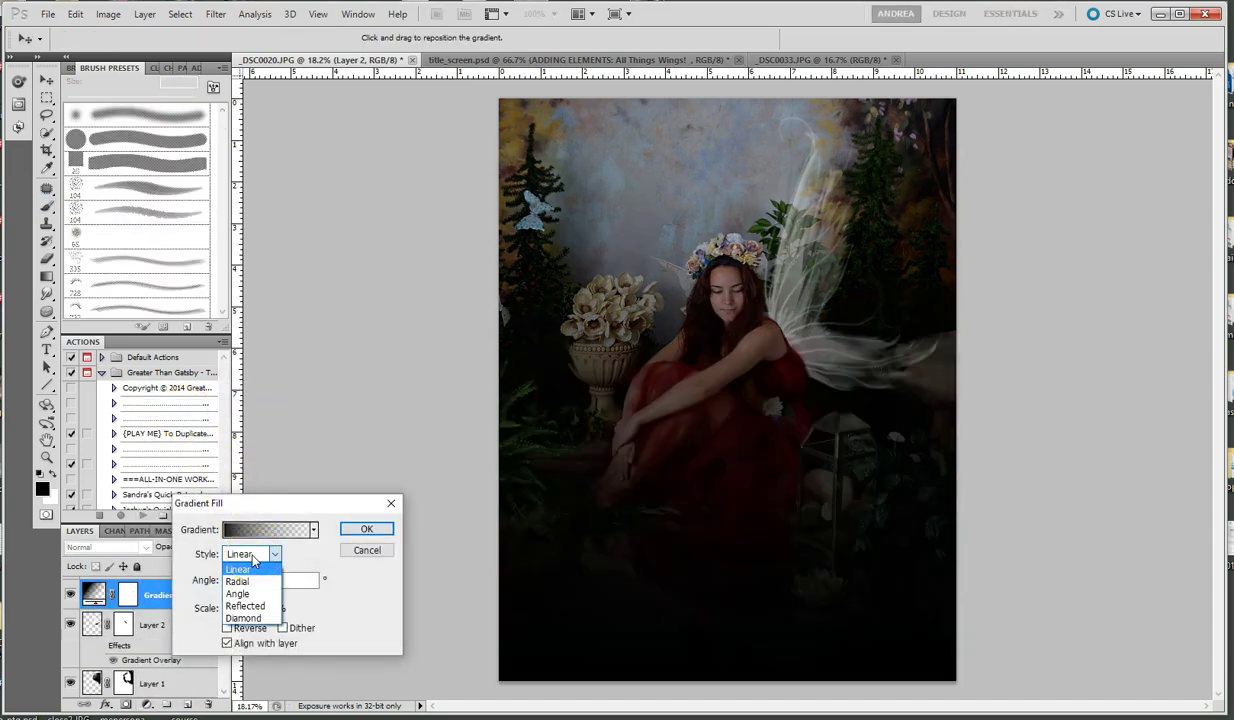
pyautogui.click(237, 581)
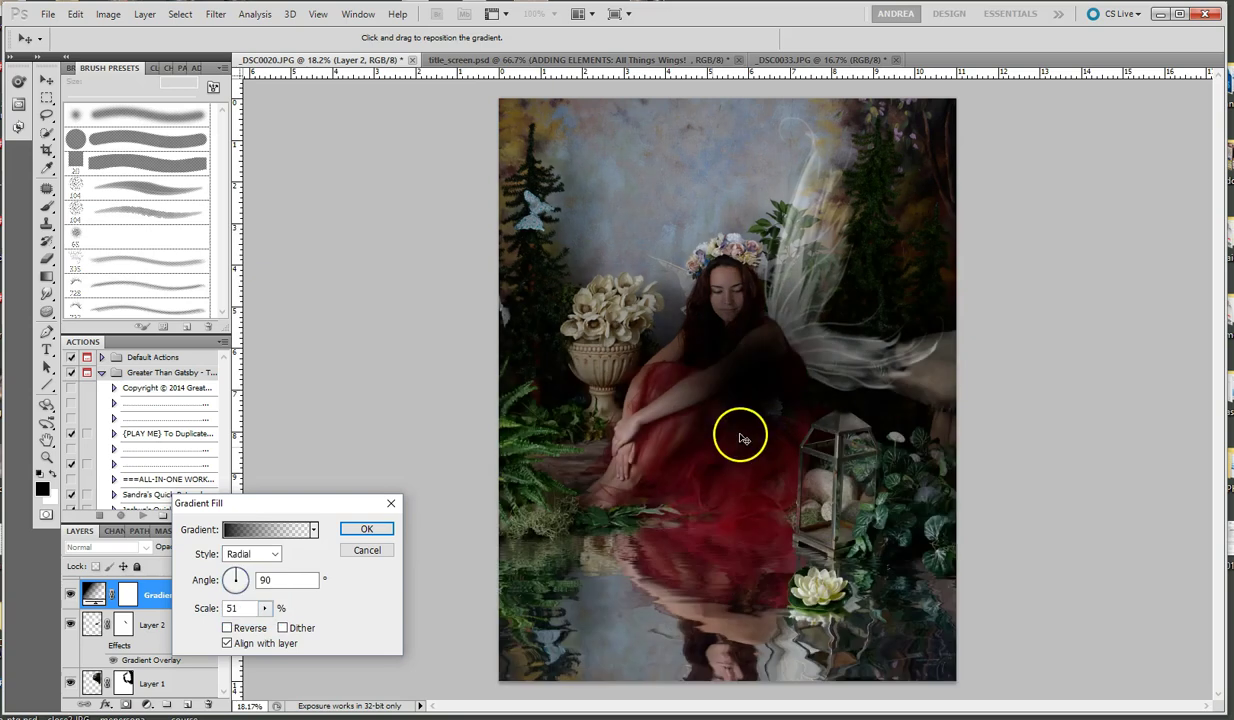
pyautogui.click(264, 608)
pyautogui.moveTo(266, 626); pyautogui.dragTo(248, 626)
pyautogui.moveTo(686, 412); pyautogui.dragTo(730, 361)
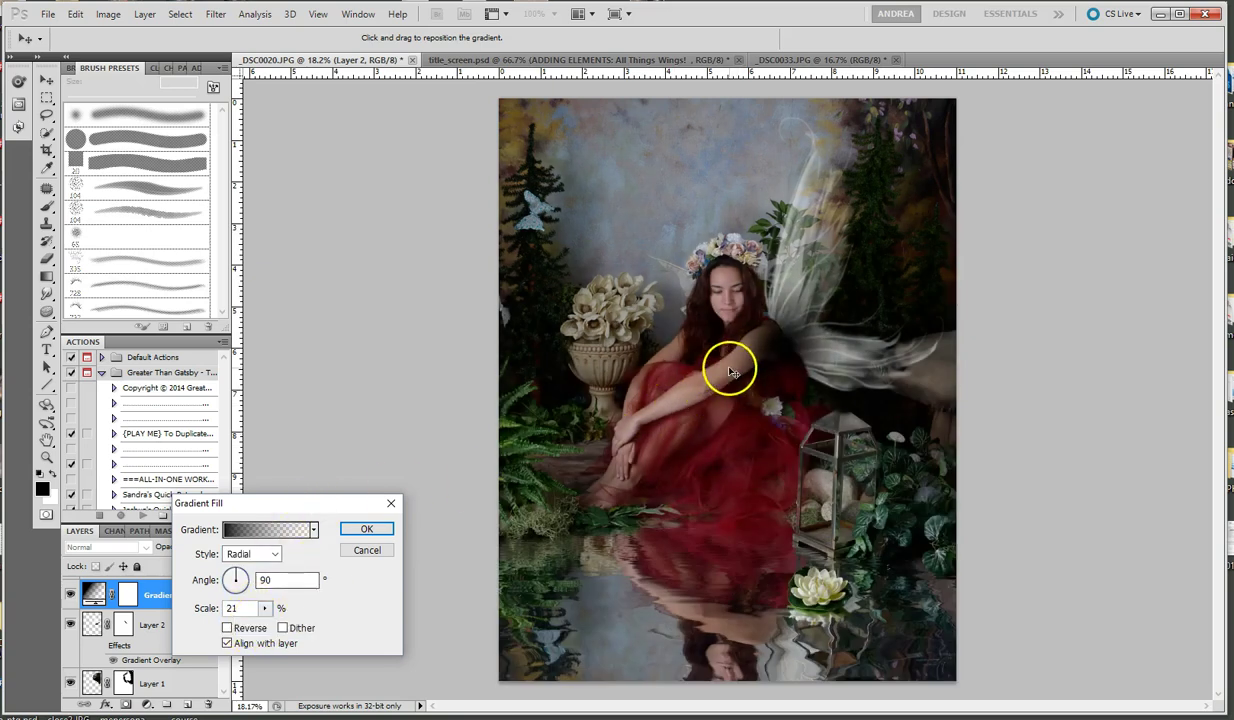
# Step: Set the radial gradient's scale to 29%, centre it near her back at the wing's base, and apply the fill
pyautogui.click(264, 608)
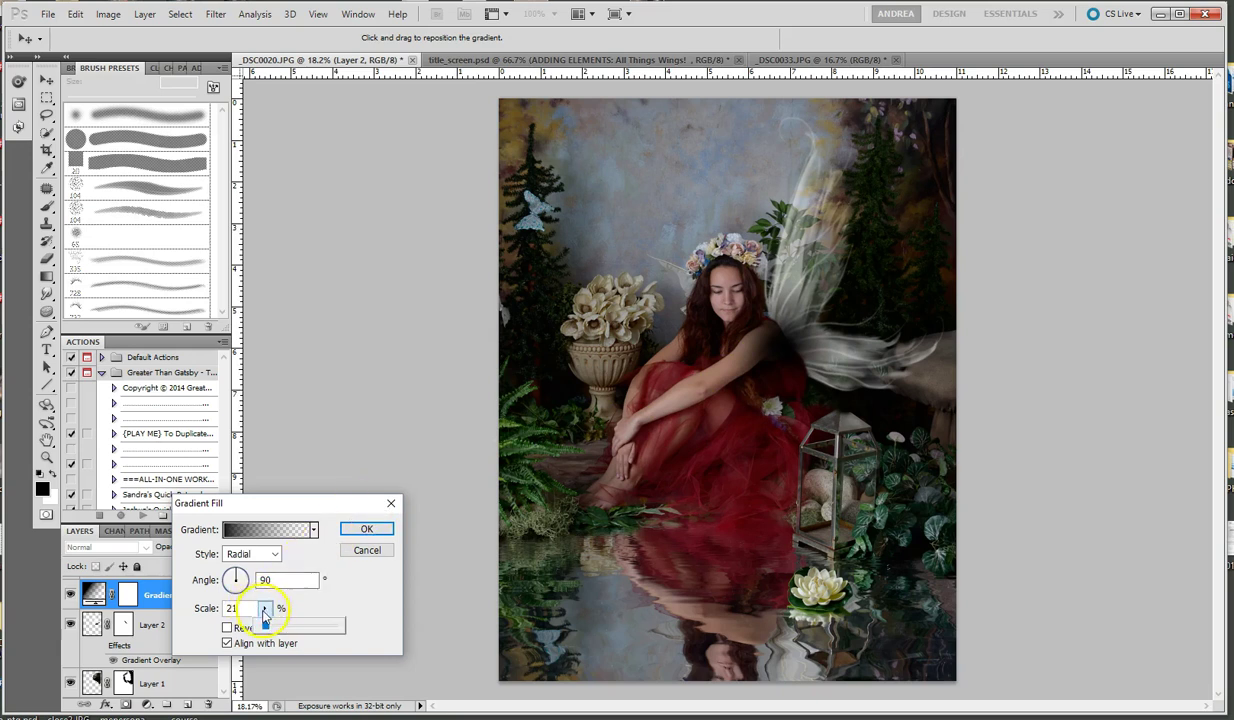
pyautogui.moveTo(268, 631); pyautogui.dragTo(270, 632)
pyautogui.moveTo(694, 366)
pyautogui.mouseDown()
pyautogui.moveTo(772, 384)
pyautogui.moveTo(823, 288)
pyautogui.moveTo(783, 334)
pyautogui.moveTo(828, 269)
pyautogui.moveTo(772, 369)
pyautogui.moveTo(826, 267)
pyautogui.moveTo(785, 353)
pyautogui.moveTo(813, 307)
pyautogui.moveTo(774, 369)
pyautogui.moveTo(799, 303)
pyautogui.moveTo(779, 361)
pyautogui.moveTo(745, 389)
pyautogui.moveTo(766, 372)
pyautogui.moveTo(768, 386)
pyautogui.mouseUp()
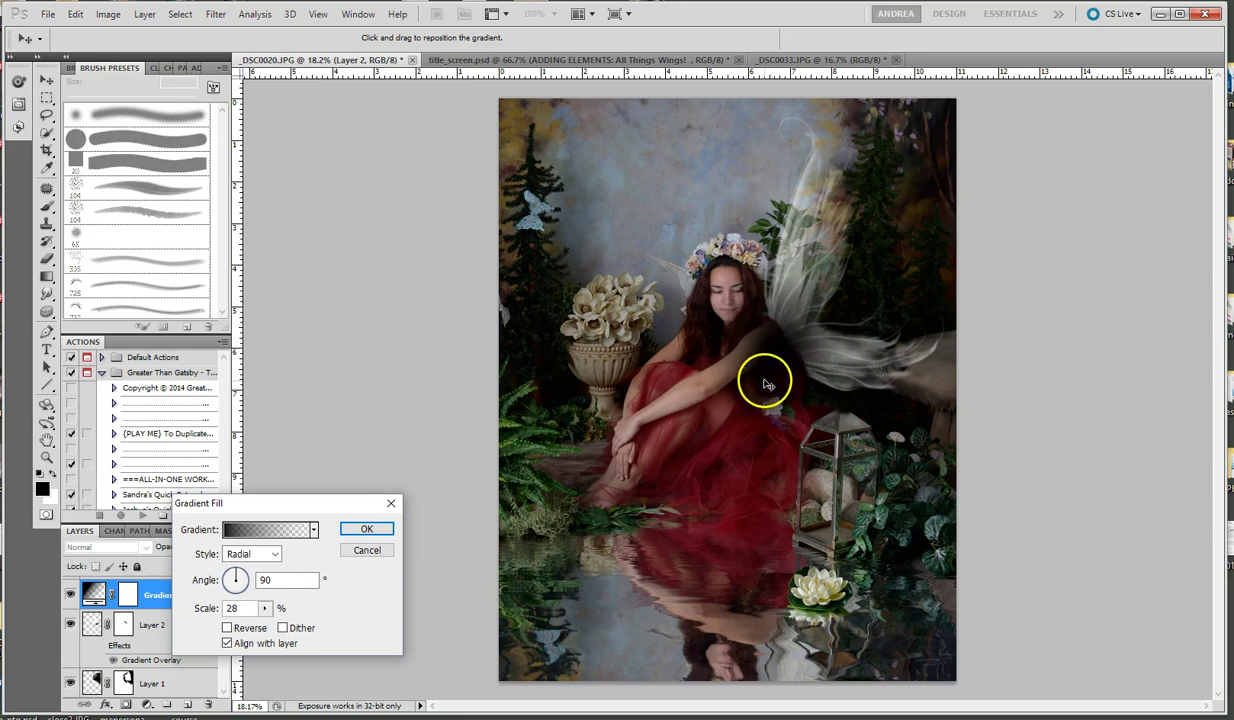
pyautogui.click(264, 608)
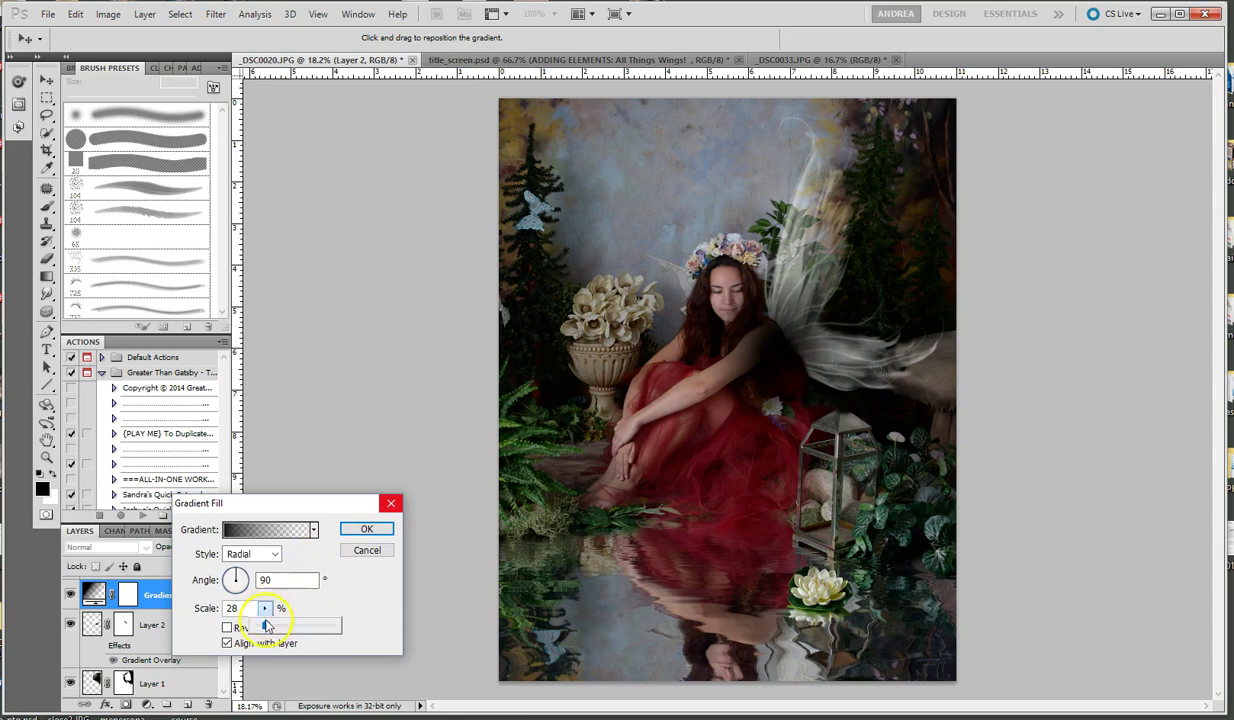
pyautogui.moveTo(773, 354); pyautogui.dragTo(774, 355)
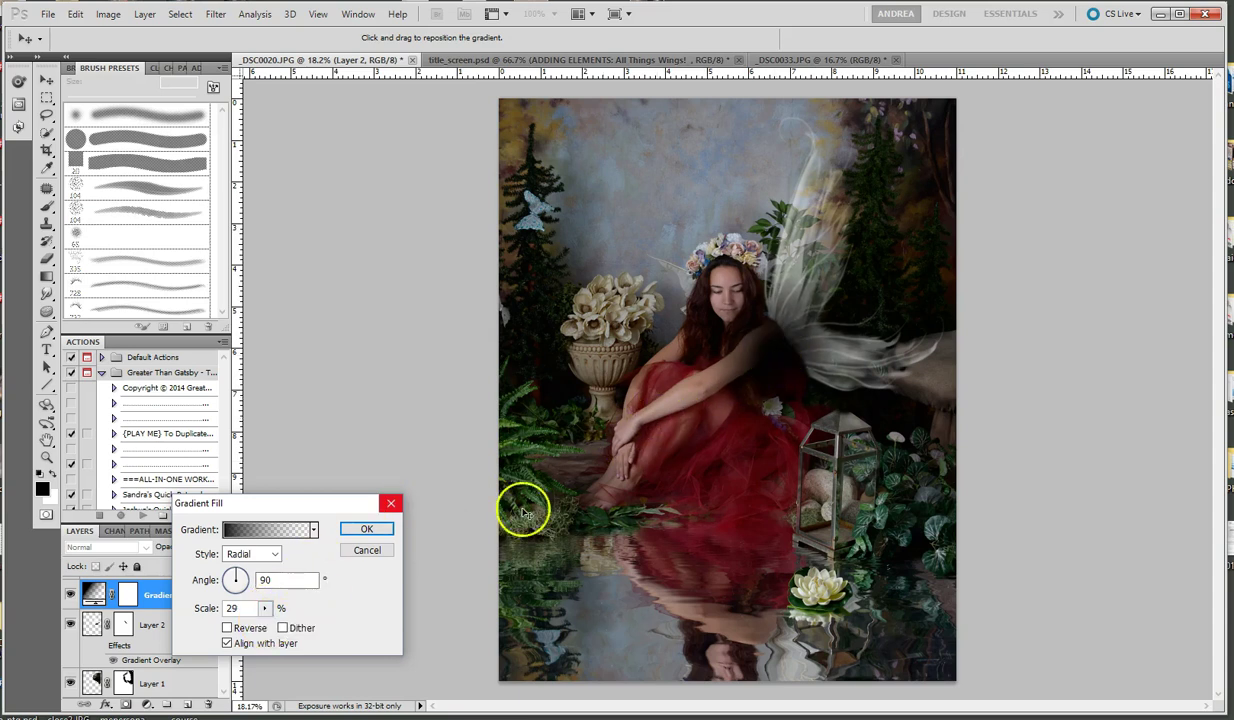
pyautogui.click(384, 536)
# Step: Clip the gradient fill to the wing layer (Layer 2) and reposition its dark centre over the wing's base
pyautogui.click(145, 14)
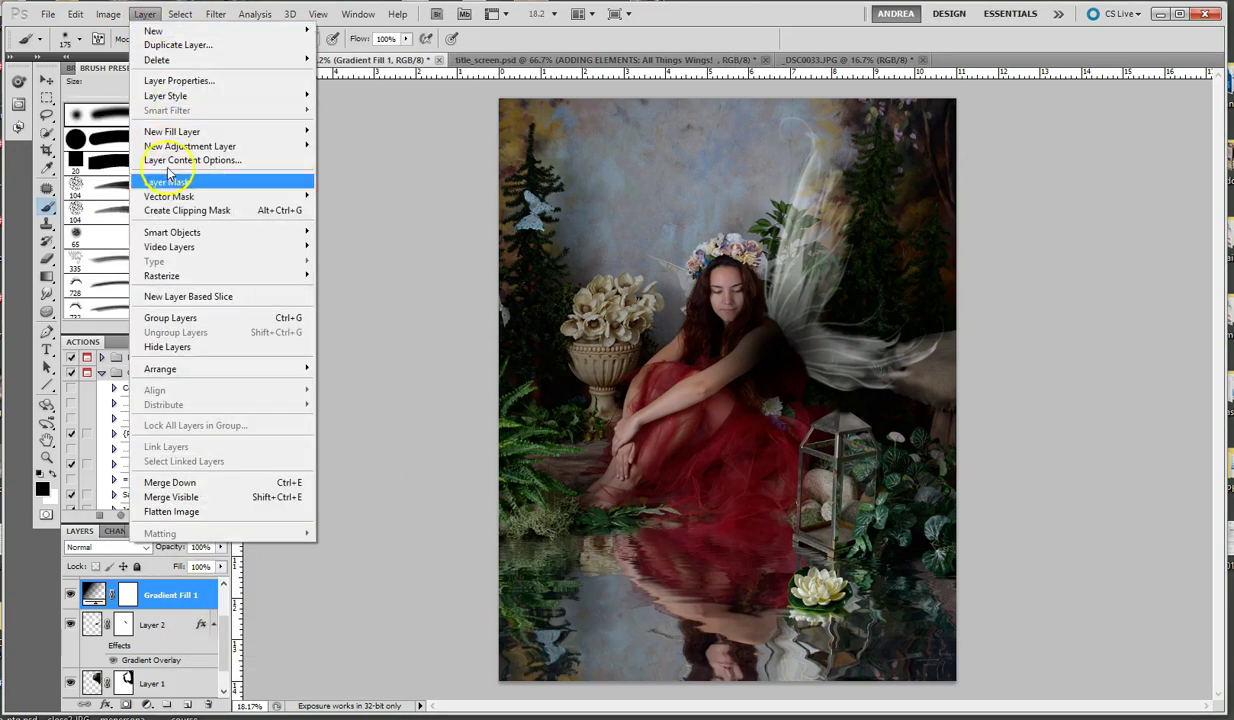
pyautogui.click(166, 210)
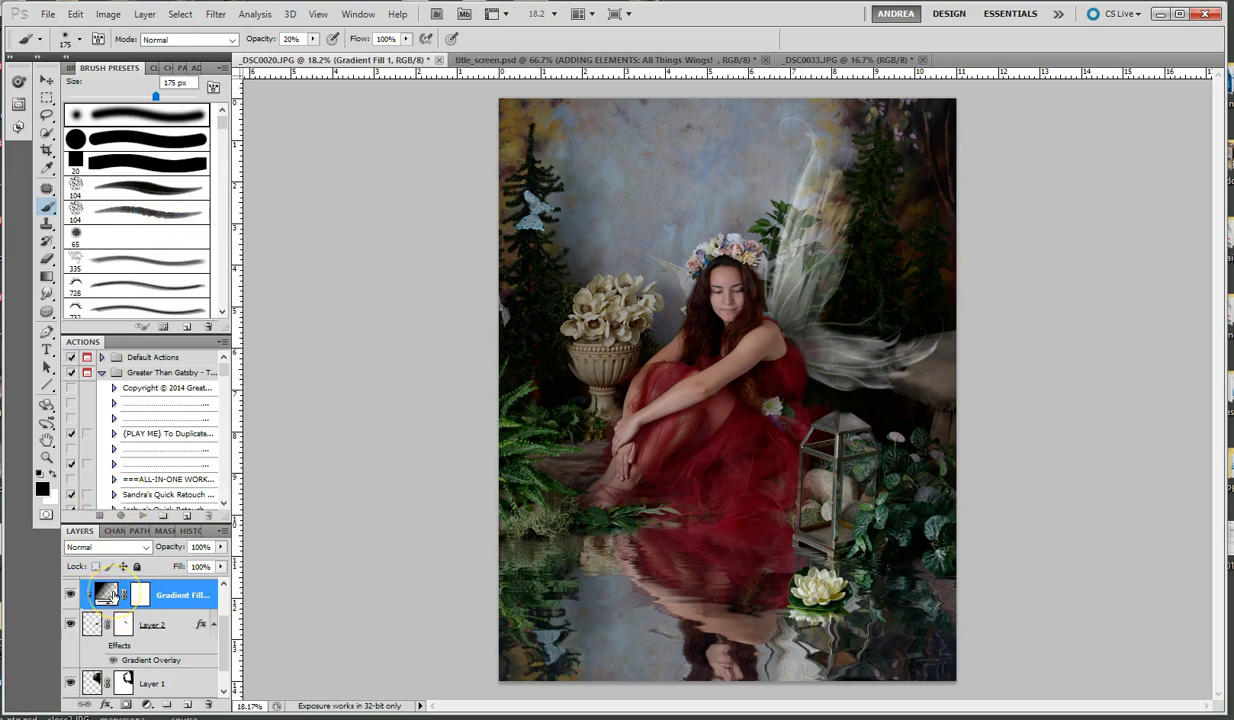
pyautogui.doubleClick(107, 595)
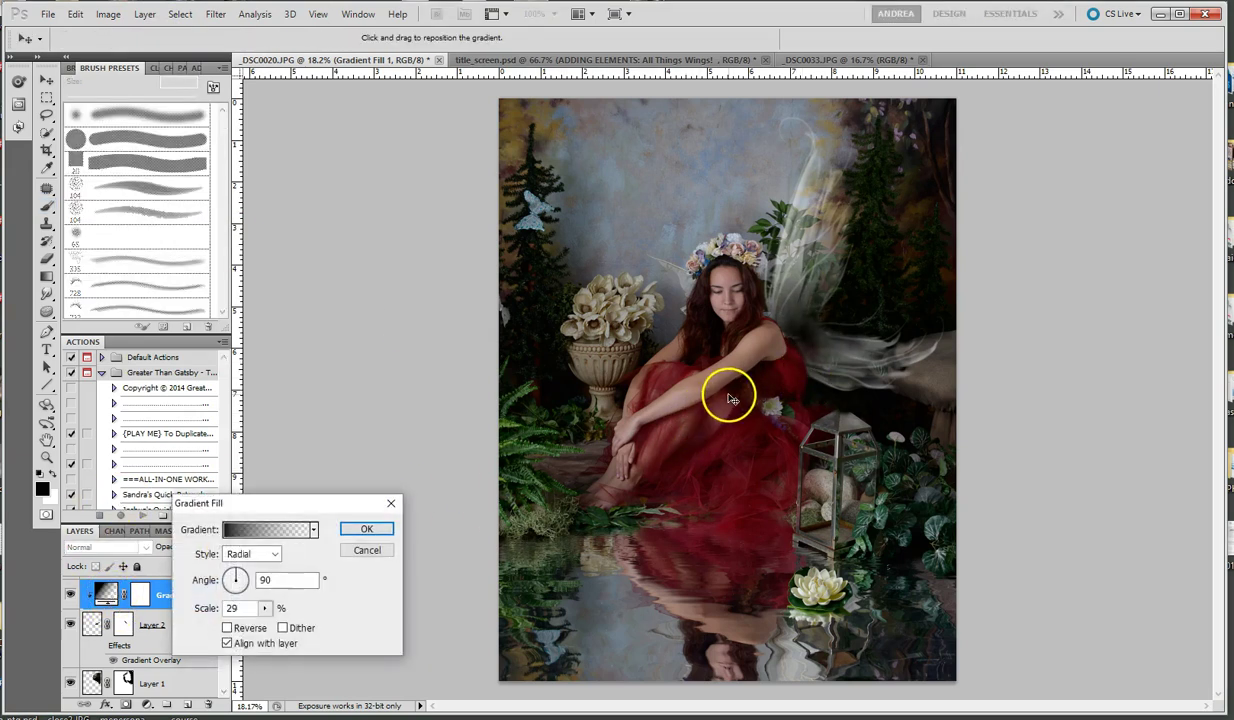
pyautogui.moveTo(708, 408); pyautogui.dragTo(766, 365)
pyautogui.click(366, 528)
# Step: Lower the clipped gradient fill layer's opacity slightly to soften the shading on the wing
pyautogui.press('b')
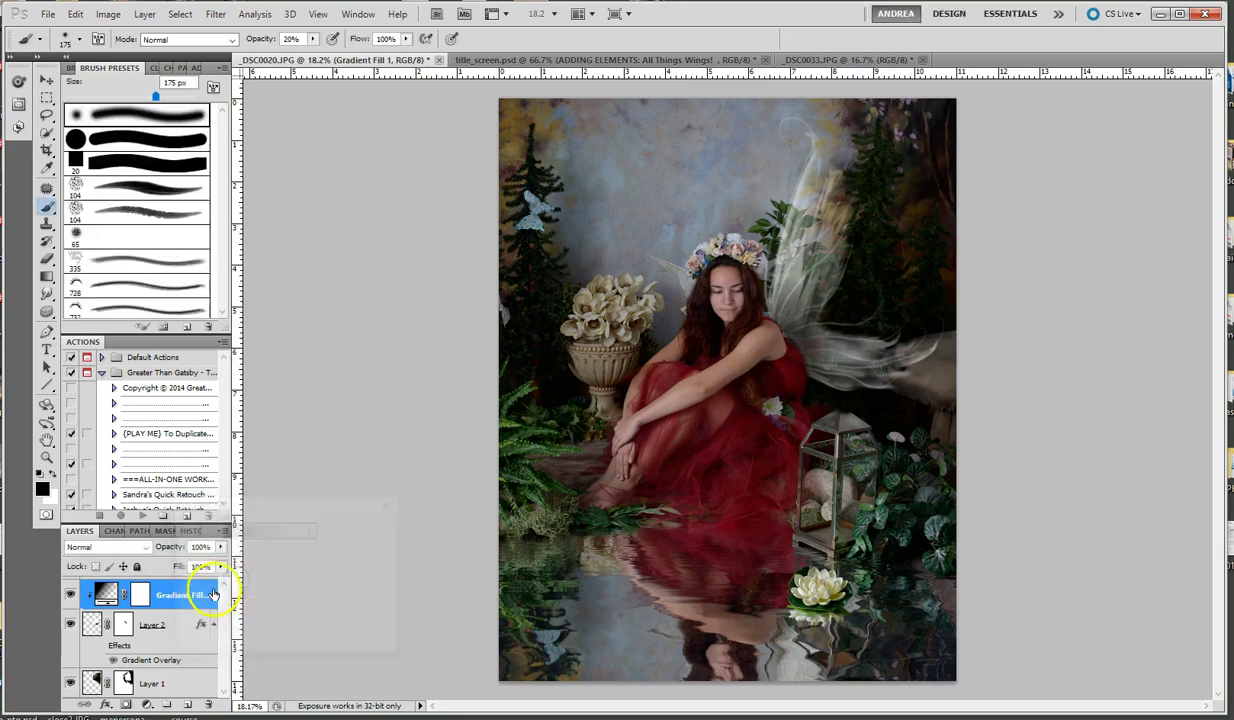
pyautogui.click(220, 547)
pyautogui.moveTo(220, 563); pyautogui.dragTo(217, 563)
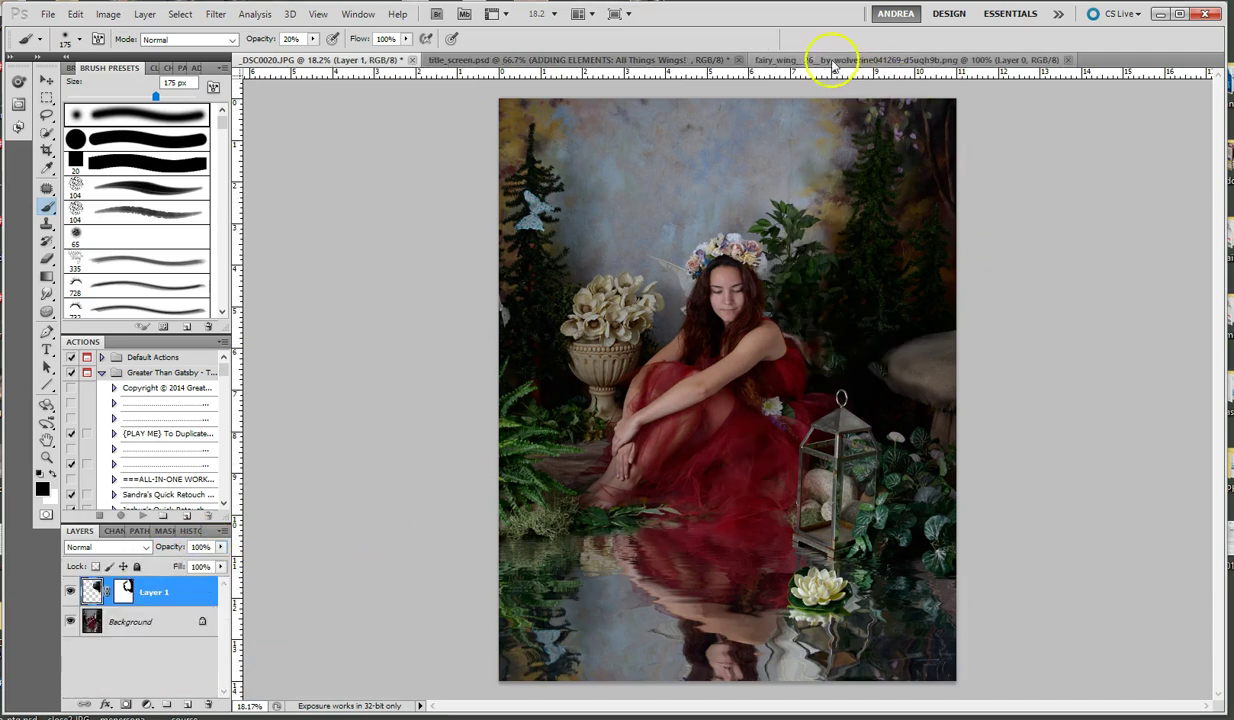
# Step: Float the blue and teal fairy wing PNG in its own window and copy its Layer 0 into the _DSC0020.JPG portrait
pyautogui.click(834, 62)
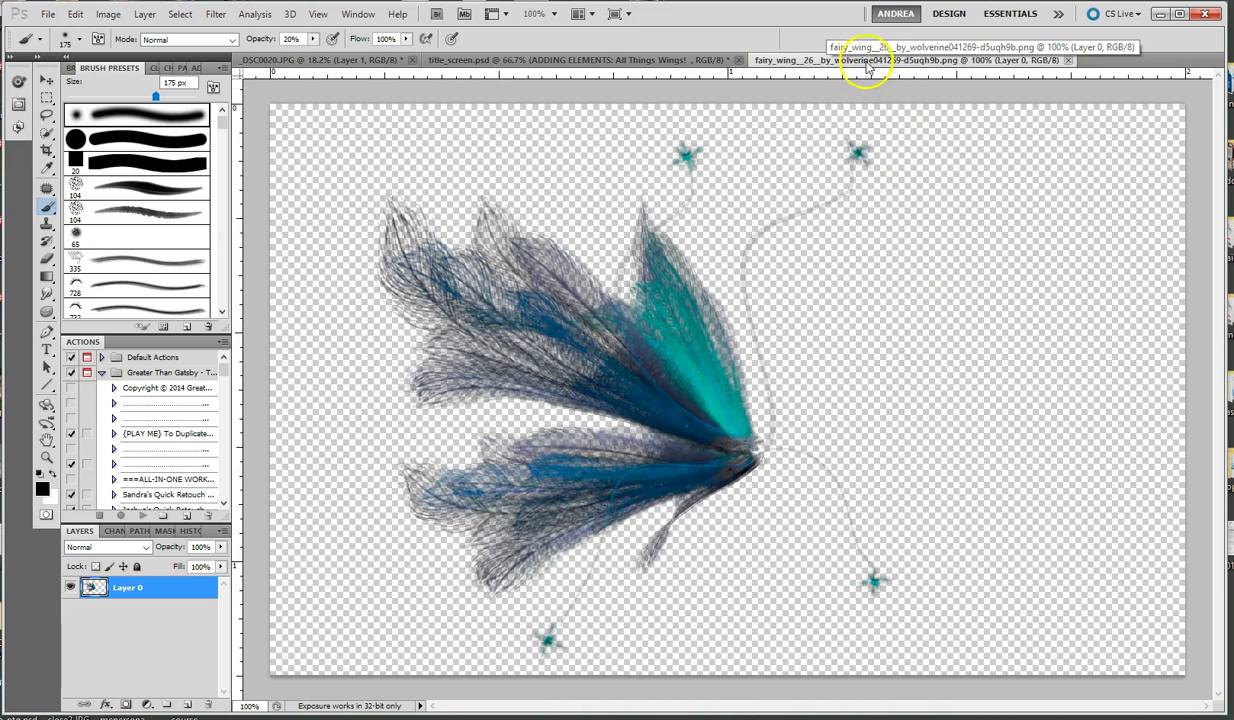
pyautogui.moveTo(870, 67); pyautogui.dragTo(881, 105)
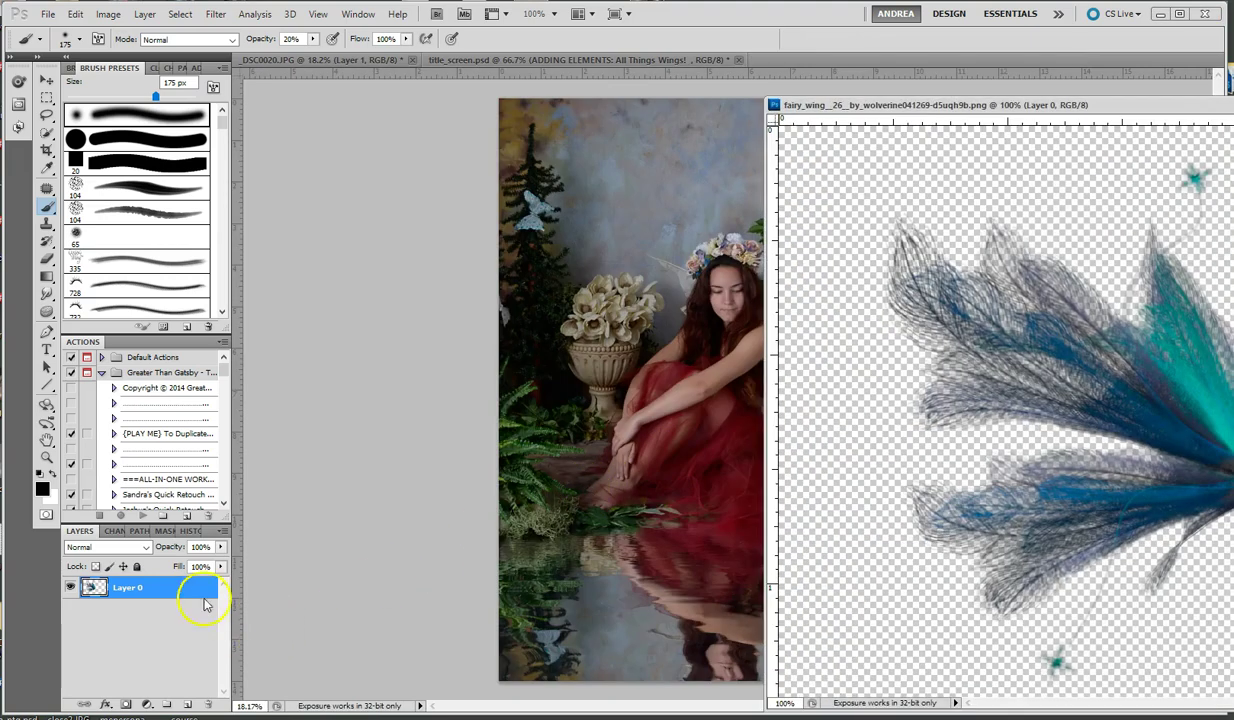
pyautogui.moveTo(180, 595); pyautogui.dragTo(471, 526)
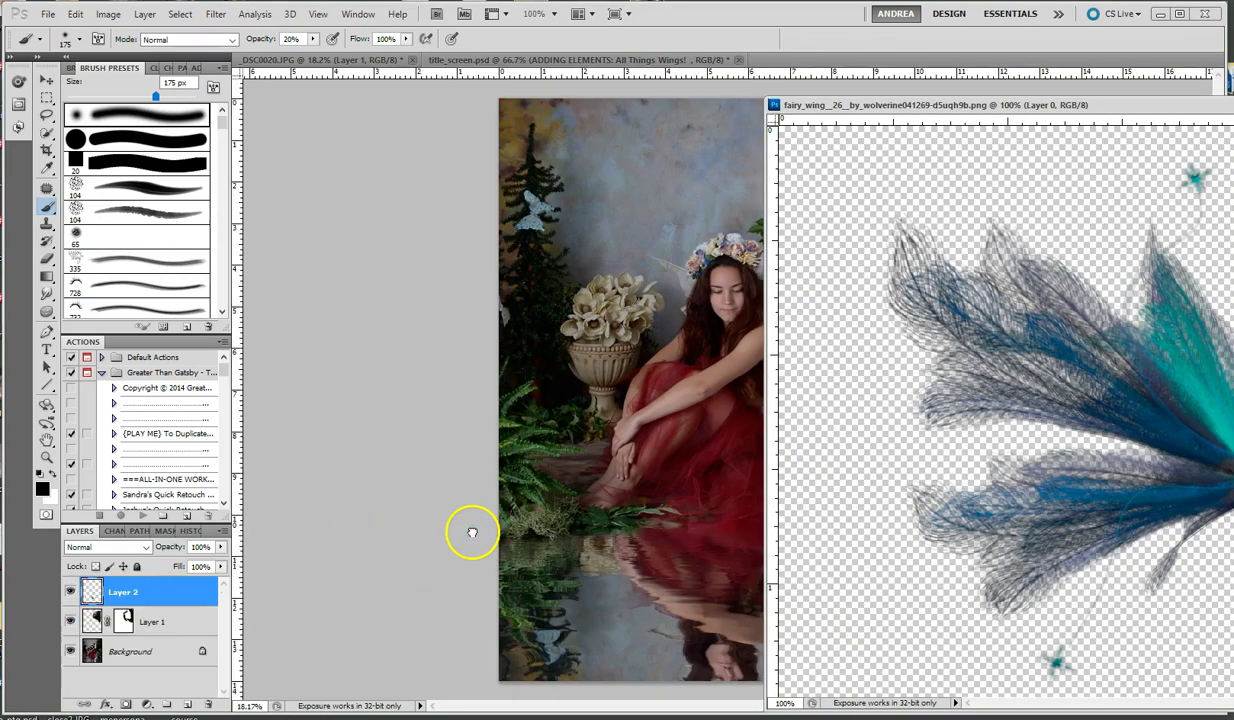
# Step: Close the fairy wing PNG's window and move the copied wing in the portrait up beside her knees
pyautogui.moveTo(1132, 106); pyautogui.dragTo(651, 155)
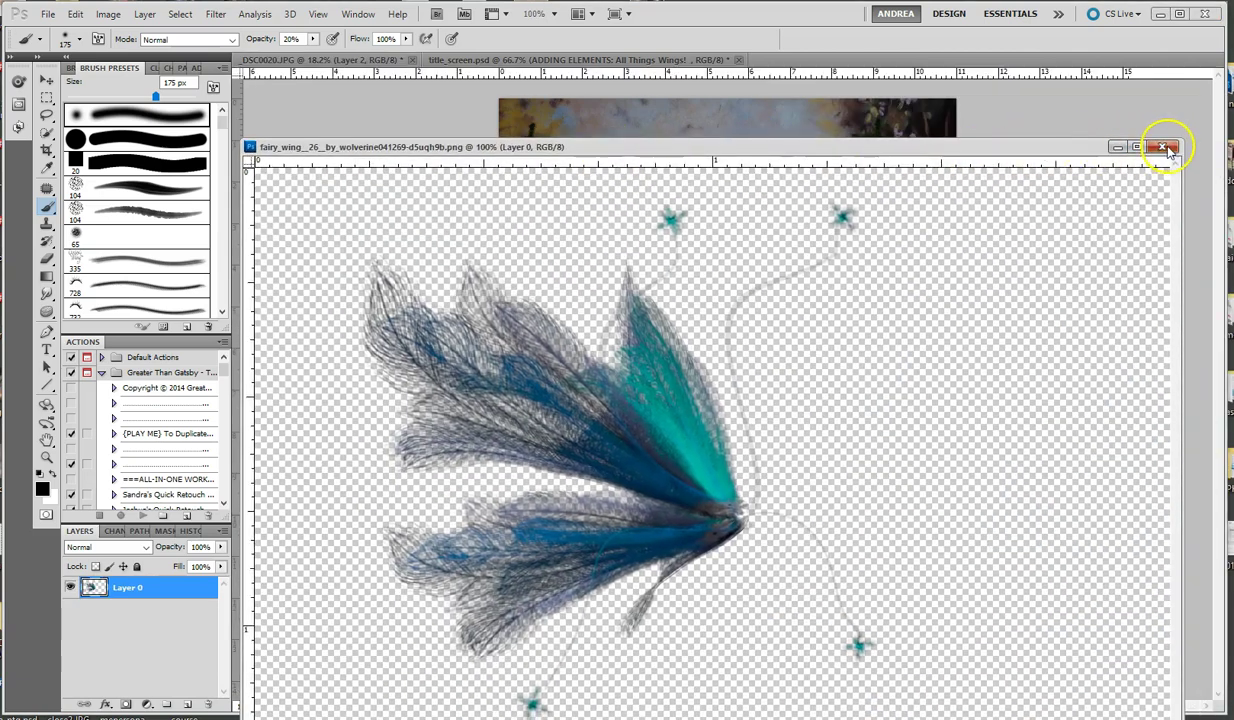
pyautogui.click(1162, 147)
pyautogui.click(46, 82)
pyautogui.moveTo(740, 565); pyautogui.dragTo(611, 358)
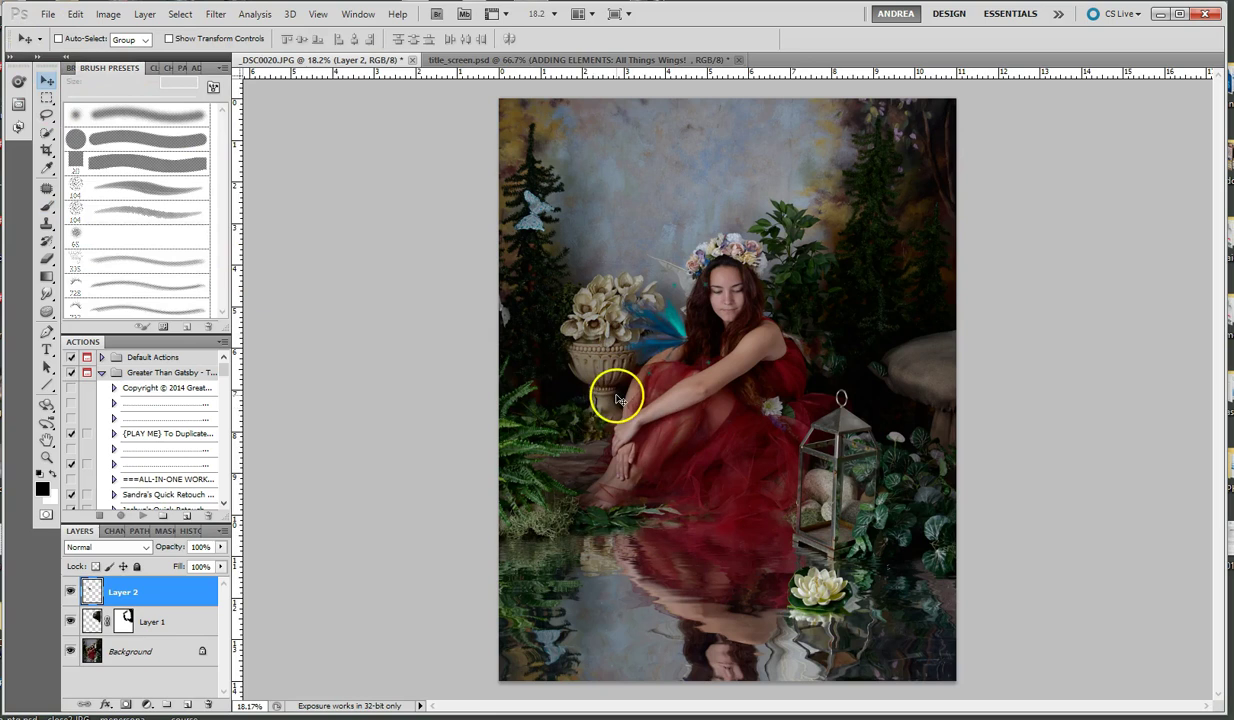
# Step: Enlarge the wing layer (Layer 2) with Free Transform to 272.07% width and 395.16% height
pyautogui.hotkey('ctrl', 't')
pyautogui.moveTo(735, 380); pyautogui.dragTo(900, 568)
pyautogui.moveTo(752, 281); pyautogui.dragTo(750, 207)
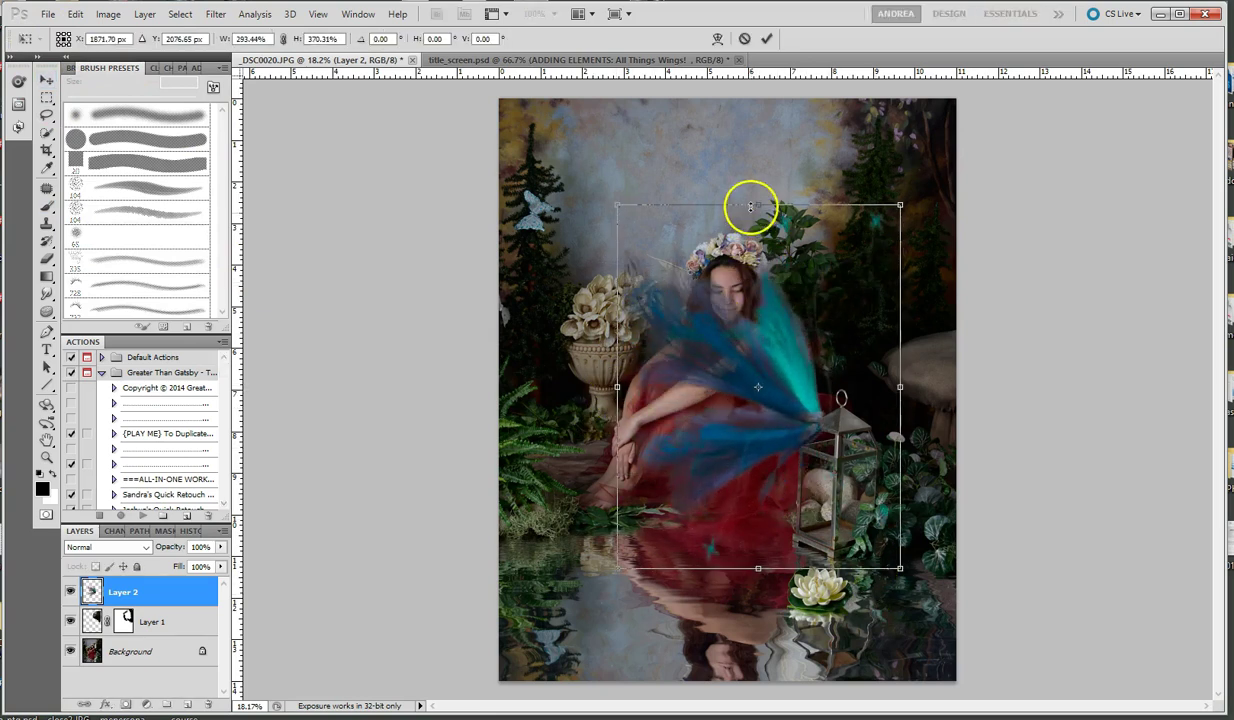
pyautogui.moveTo(898, 387); pyautogui.dragTo(878, 390)
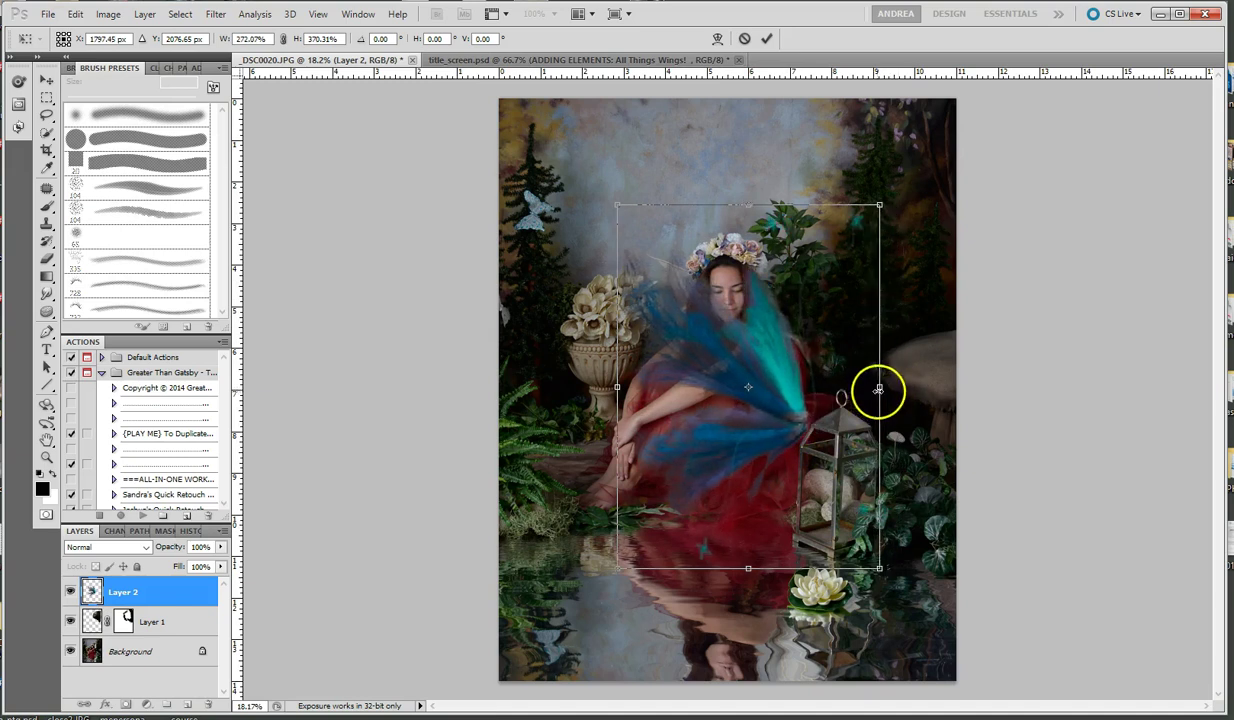
pyautogui.moveTo(749, 567); pyautogui.dragTo(749, 591)
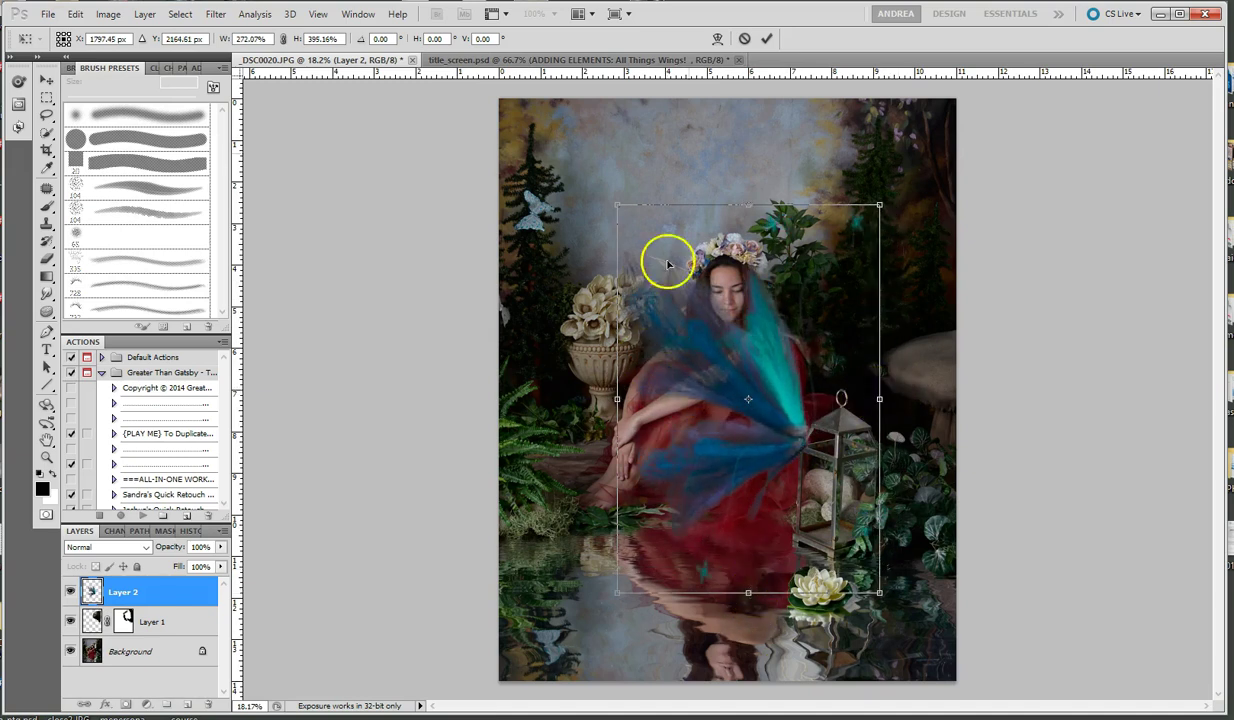
pyautogui.click(767, 39)
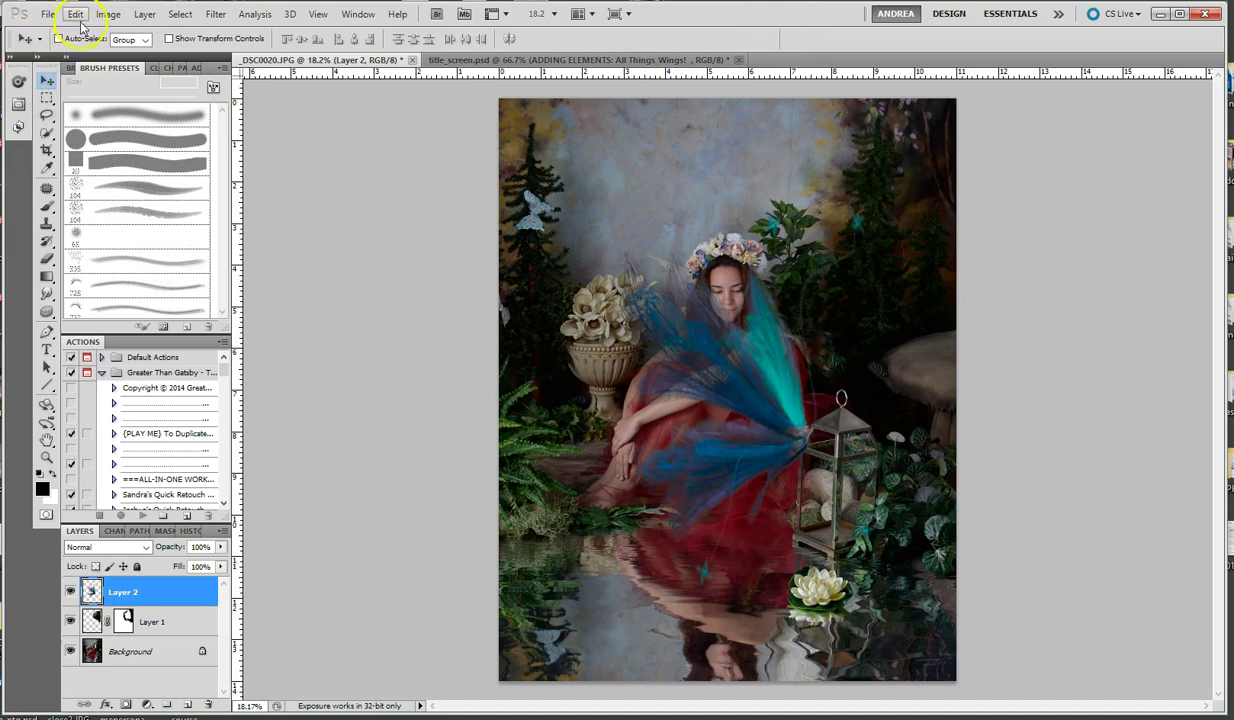
# Step: Flip the wing layer horizontally and move it so its base meets her back at the shoulder
pyautogui.click(78, 18)
pyautogui.moveTo(74, 312)
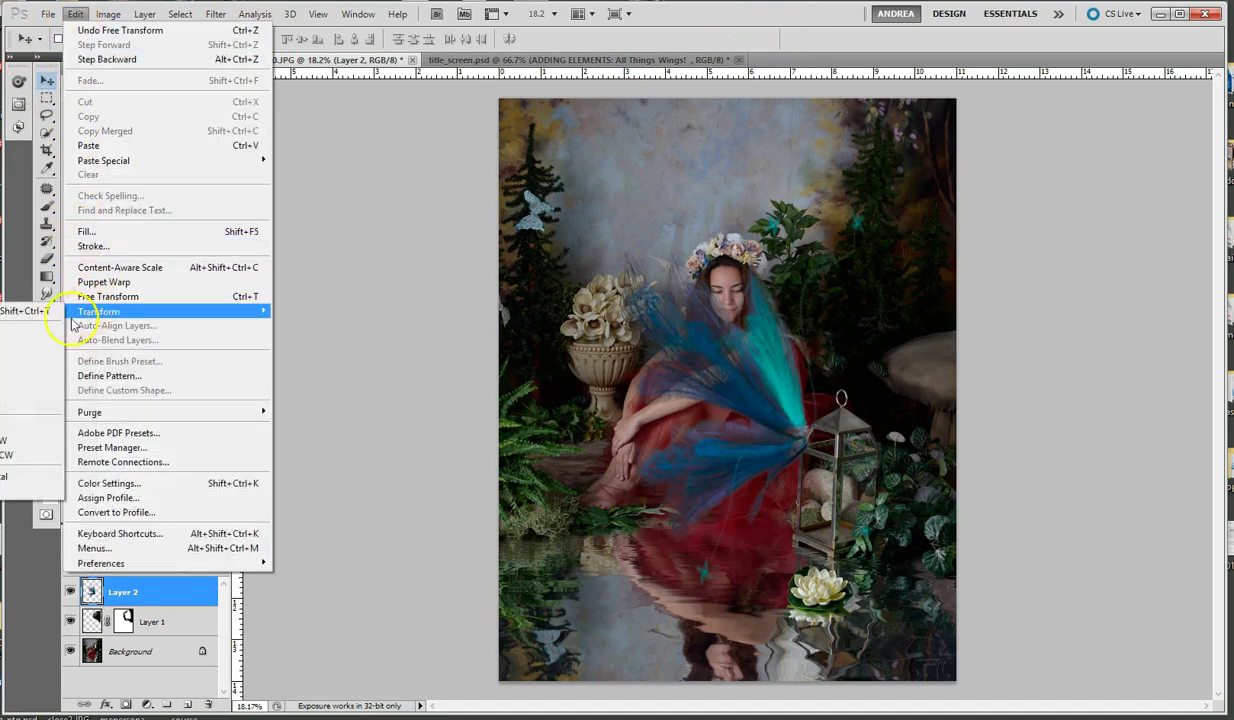
pyautogui.click(15, 478)
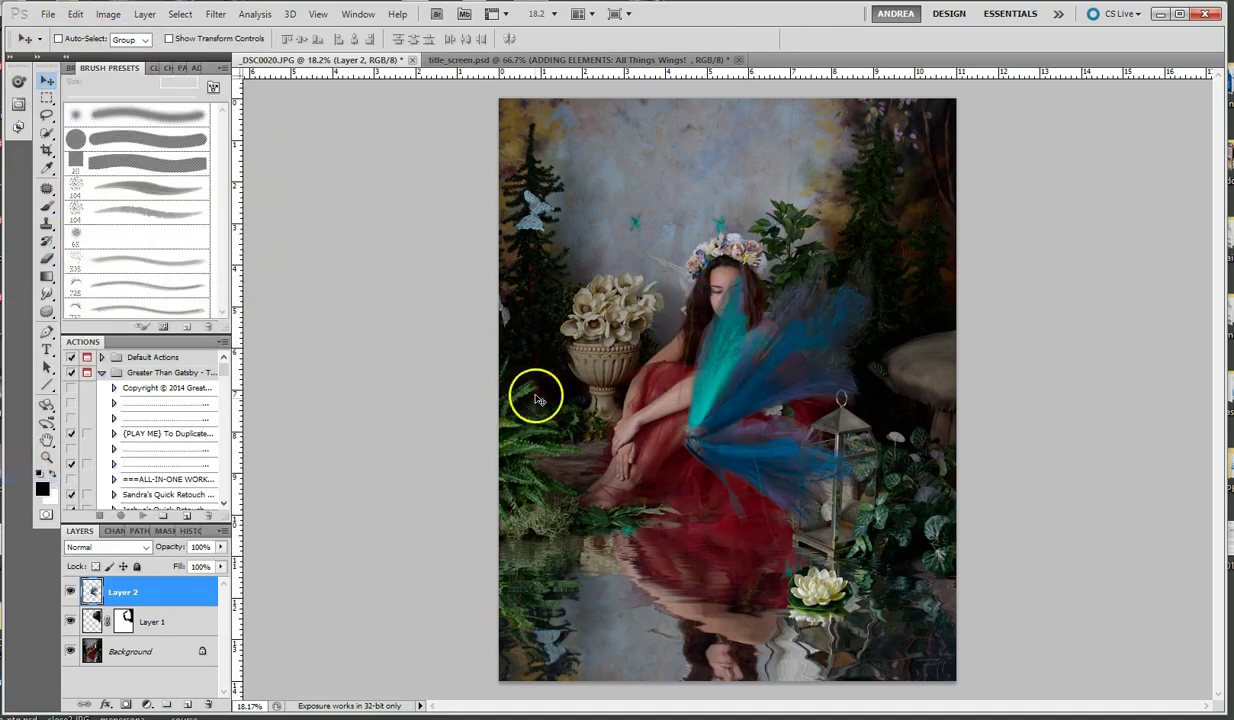
pyautogui.moveTo(845, 490); pyautogui.dragTo(793, 407)
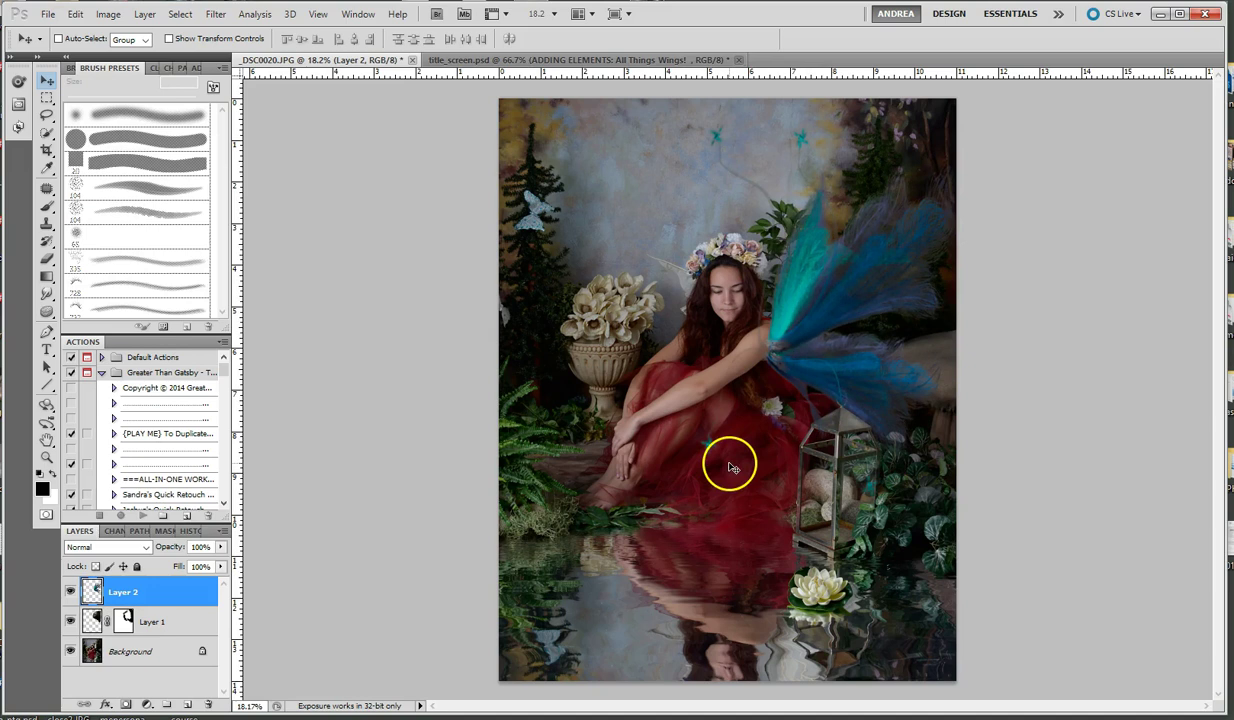
# Step: Rotate the wing layer by -12.16° and reposition its base against her shoulder
pyautogui.hotkey('ctrl', 't')
pyautogui.moveTo(683, 441); pyautogui.dragTo(768, 399)
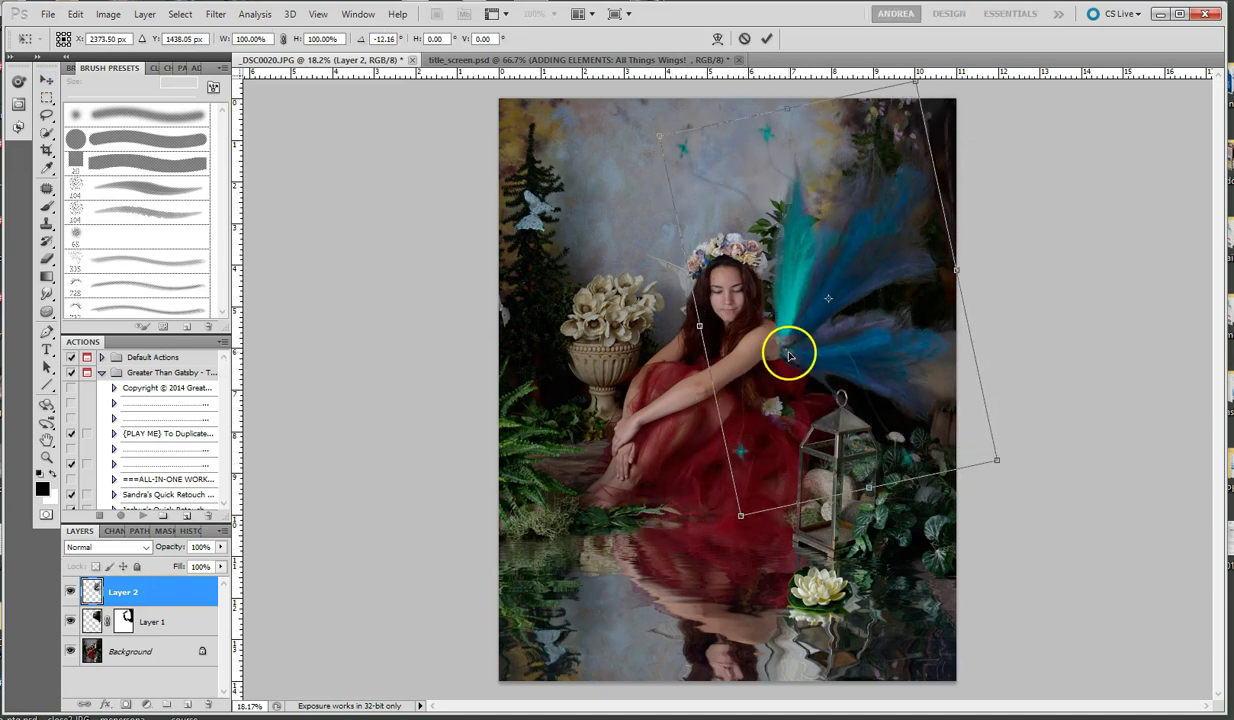
pyautogui.moveTo(803, 343)
pyautogui.mouseDown()
pyautogui.moveTo(821, 309)
pyautogui.moveTo(818, 326)
pyautogui.moveTo(781, 348)
pyautogui.mouseUp()
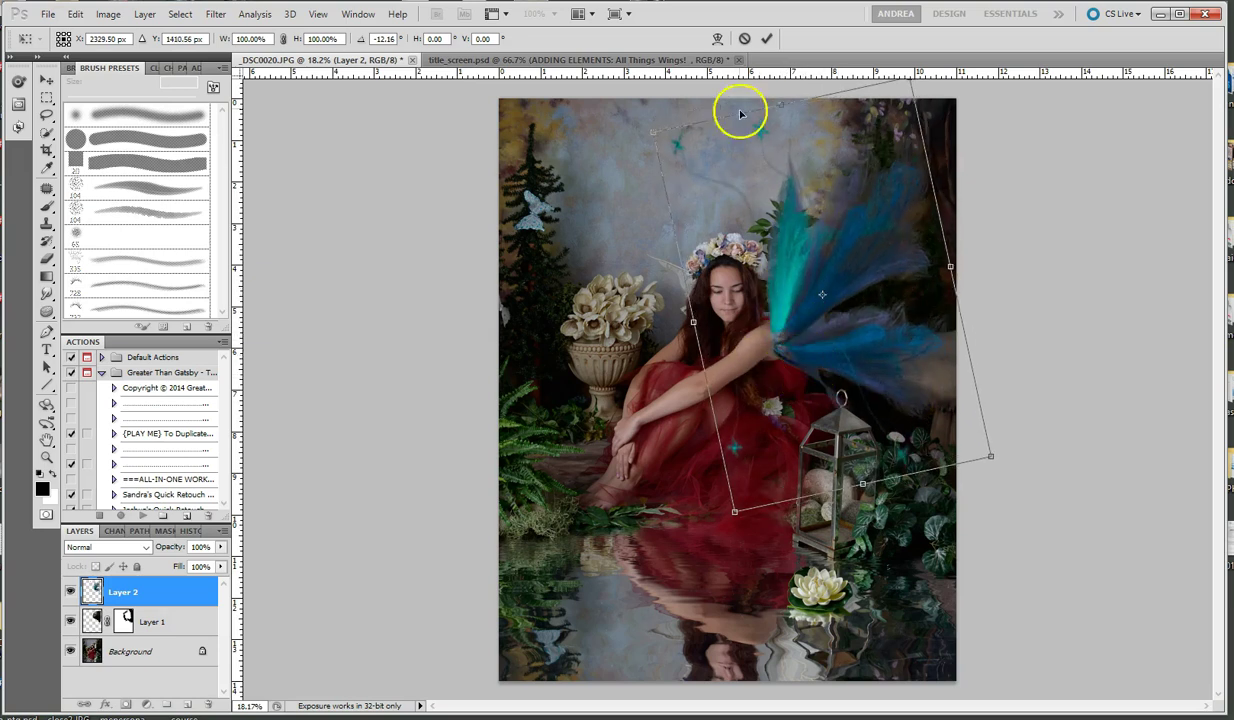
pyautogui.click(766, 38)
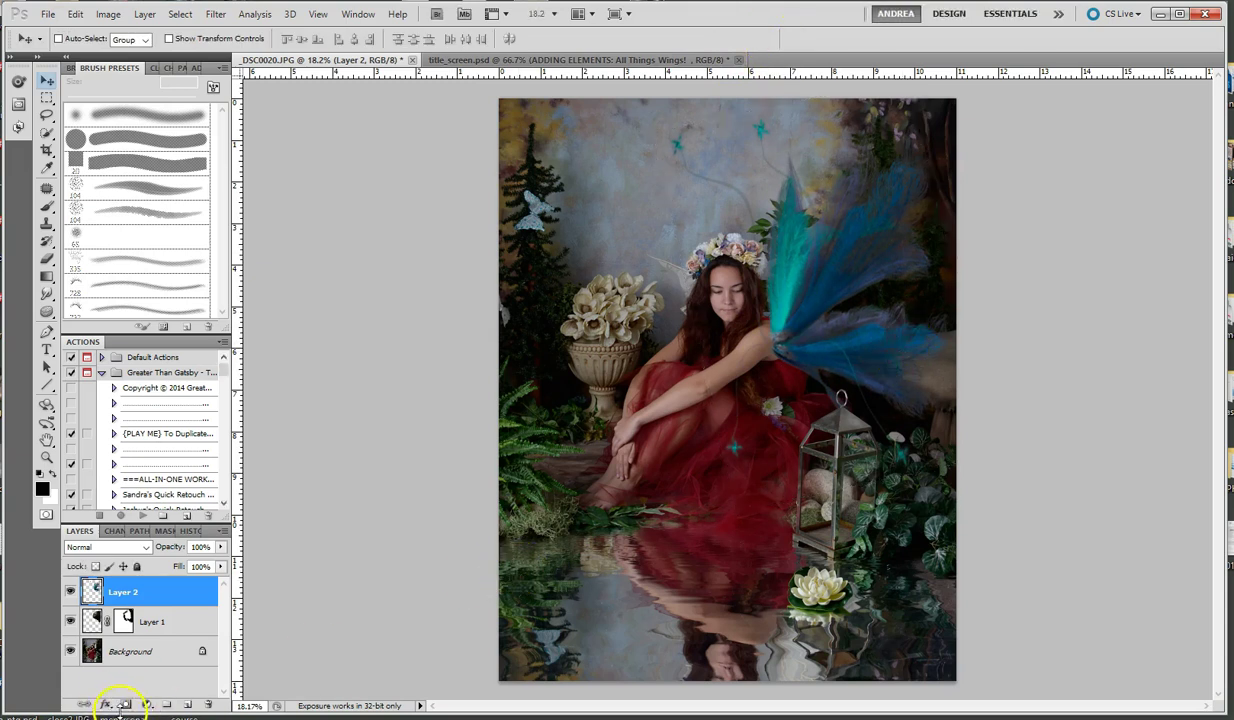
# Step: Add a layer mask to the wing layer and brush away the wing where it overlaps her shoulder
pyautogui.click(125, 704)
pyautogui.click(47, 208)
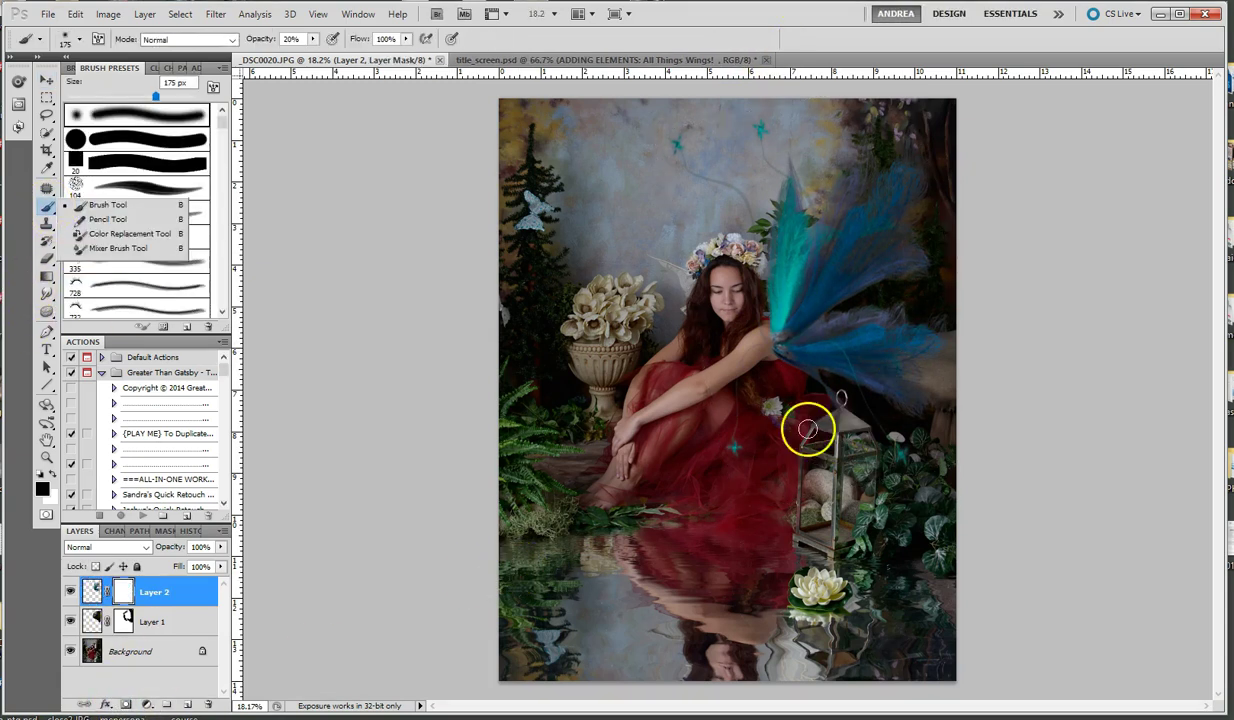
pyautogui.scroll(3, 776, 376)
pyautogui.moveTo(727, 303)
pyautogui.mouseDown()
pyautogui.moveTo(763, 320)
pyautogui.moveTo(755, 295)
pyautogui.moveTo(782, 334)
pyautogui.moveTo(782, 319)
pyautogui.moveTo(804, 372)
pyautogui.moveTo(826, 378)
pyautogui.moveTo(768, 273)
pyautogui.moveTo(815, 367)
pyautogui.moveTo(861, 230)
pyautogui.mouseUp()
# Step: Restore the wing's base on its mask with a smaller white brush at 100% opacity, and reset the brush to 150 px at 10% opacity
pyautogui.press('0')
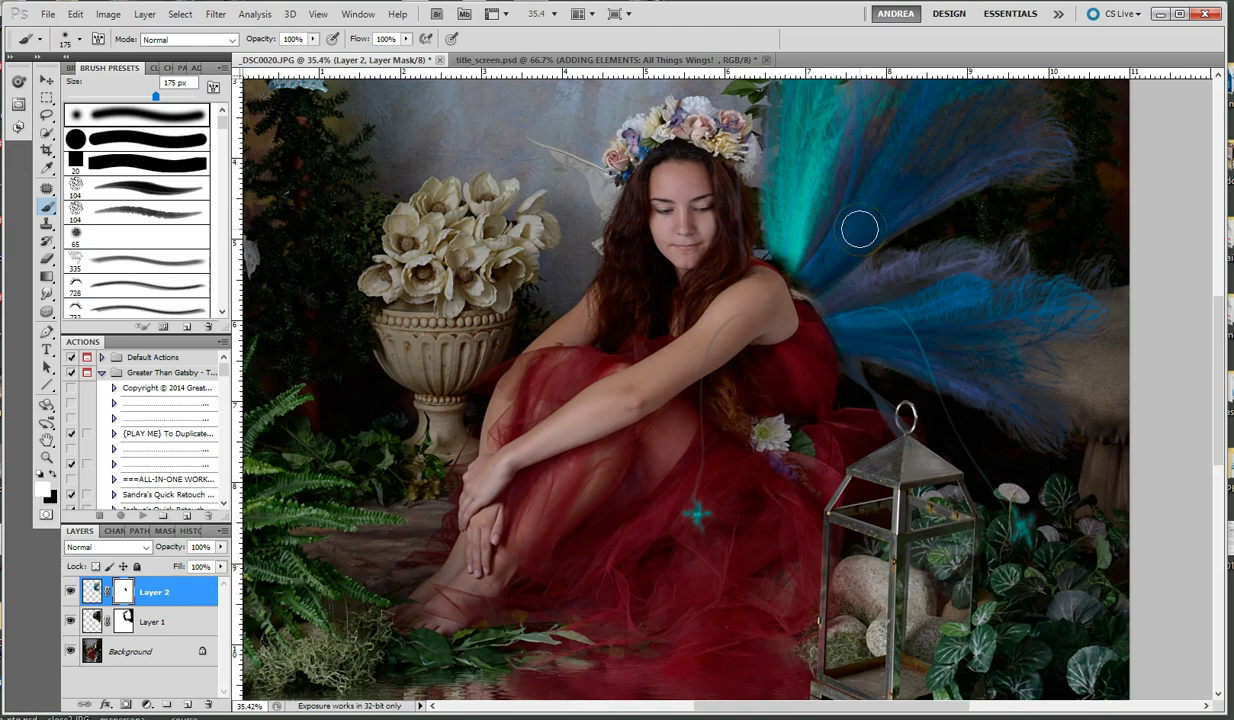
pyautogui.press('[')
pyautogui.press('[')
pyautogui.press('[')
pyautogui.press('[')
pyautogui.press('[')
pyautogui.moveTo(803, 287)
pyautogui.mouseDown()
pyautogui.moveTo(837, 316)
pyautogui.moveTo(851, 368)
pyautogui.moveTo(771, 246)
pyautogui.moveTo(810, 300)
pyautogui.moveTo(777, 256)
pyautogui.moveTo(803, 281)
pyautogui.moveTo(764, 133)
pyautogui.moveTo(769, 244)
pyautogui.moveTo(774, 231)
pyautogui.moveTo(845, 337)
pyautogui.moveTo(855, 404)
pyautogui.moveTo(846, 290)
pyautogui.moveTo(812, 238)
pyautogui.moveTo(824, 176)
pyautogui.mouseUp()
pyautogui.press(']')
pyautogui.press(']')
pyautogui.press(']')
pyautogui.press(']')
pyautogui.press('1')
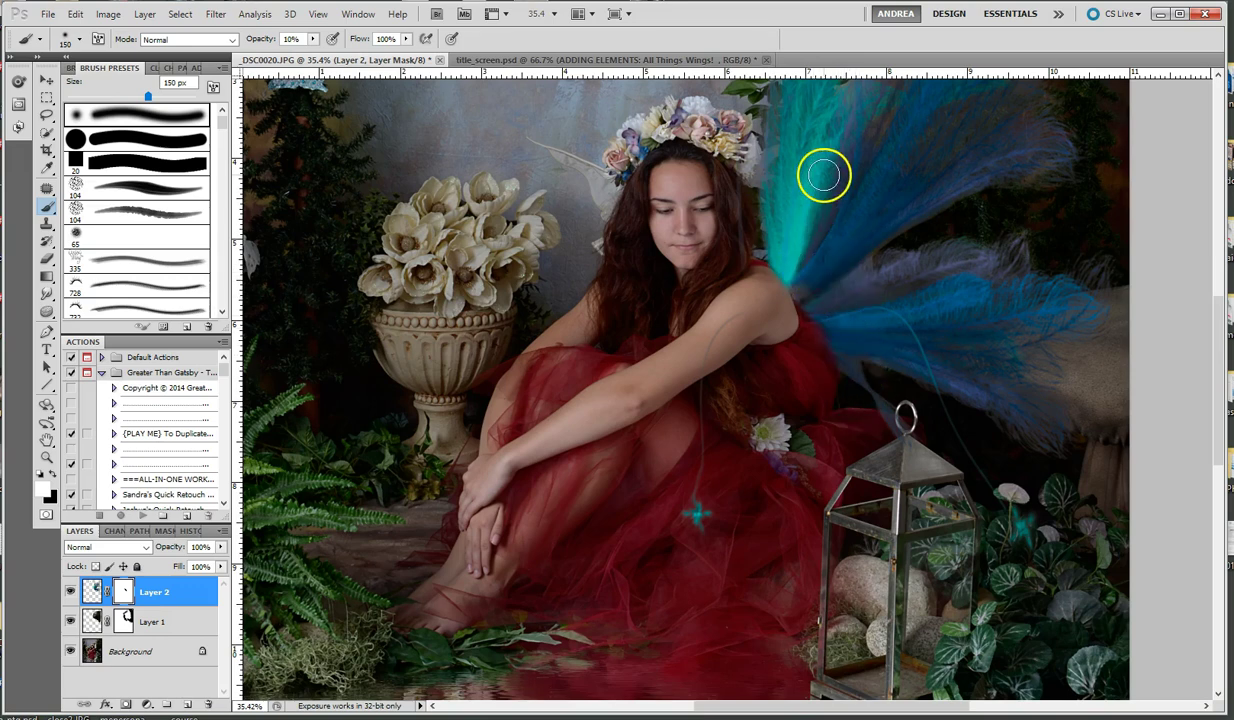
pyautogui.scroll(-5, 824, 176)
pyautogui.moveTo(821, 376)
pyautogui.mouseDown()
pyautogui.moveTo(854, 353)
pyautogui.moveTo(760, 361)
pyautogui.moveTo(829, 370)
pyautogui.moveTo(843, 401)
pyautogui.moveTo(376, 596)
pyautogui.mouseUp()
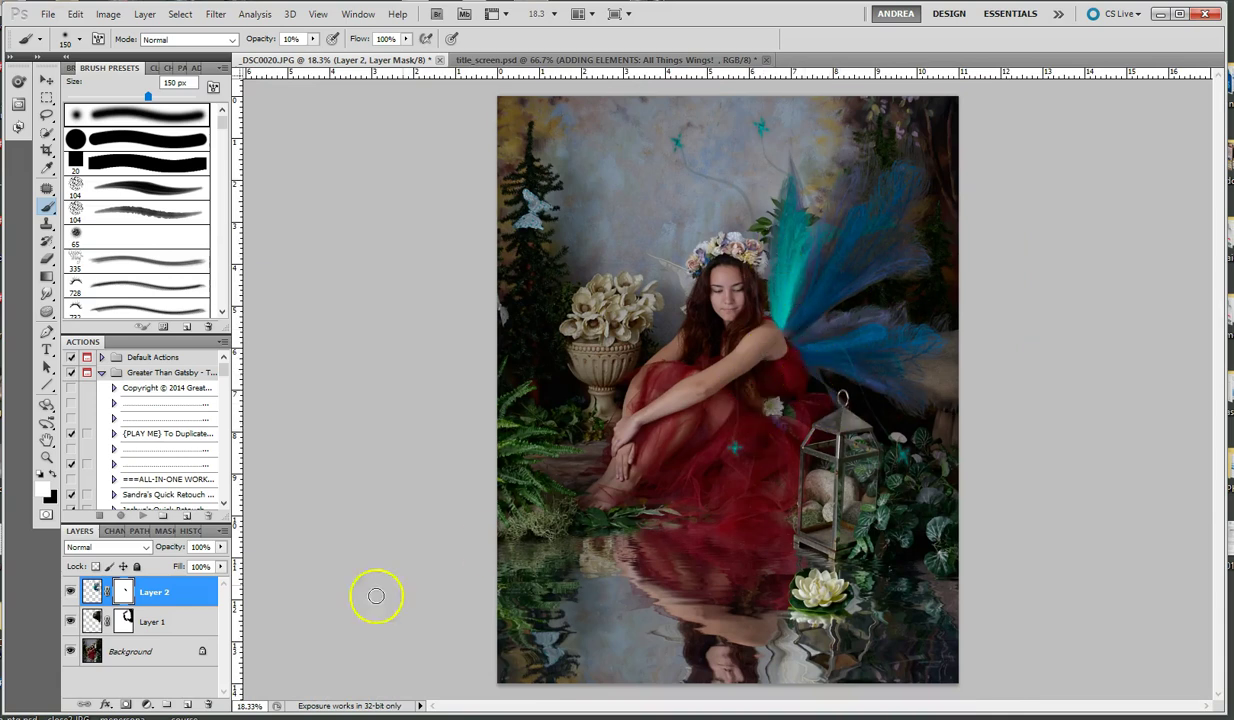
# Step: Add a Hue/Saturation adjustment layer above the wing and clip it to Layer 2
pyautogui.click(147, 705)
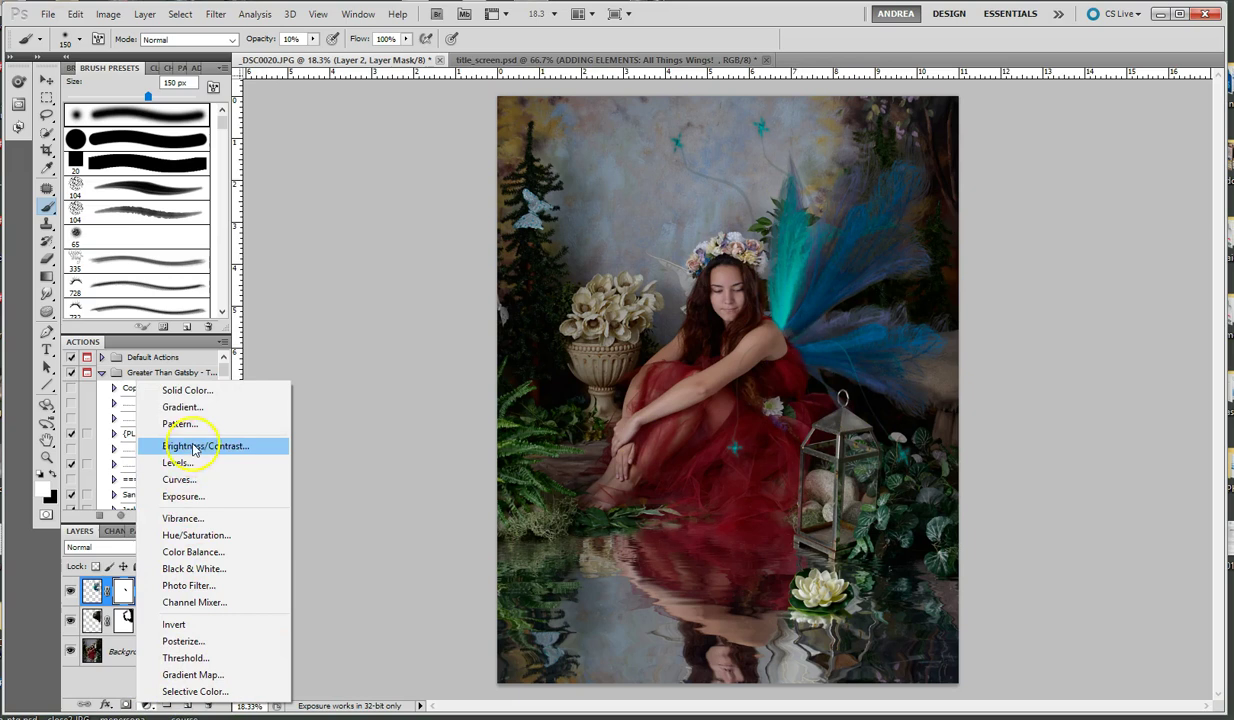
pyautogui.click(197, 535)
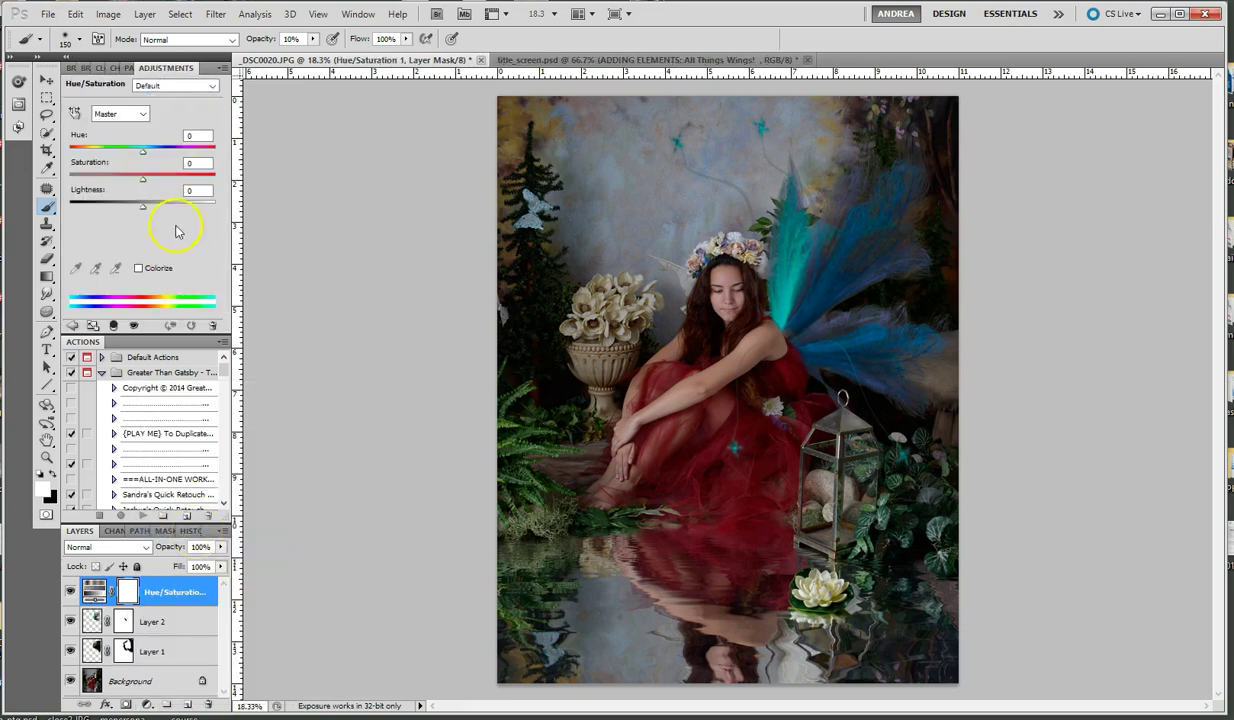
pyautogui.click(108, 15)
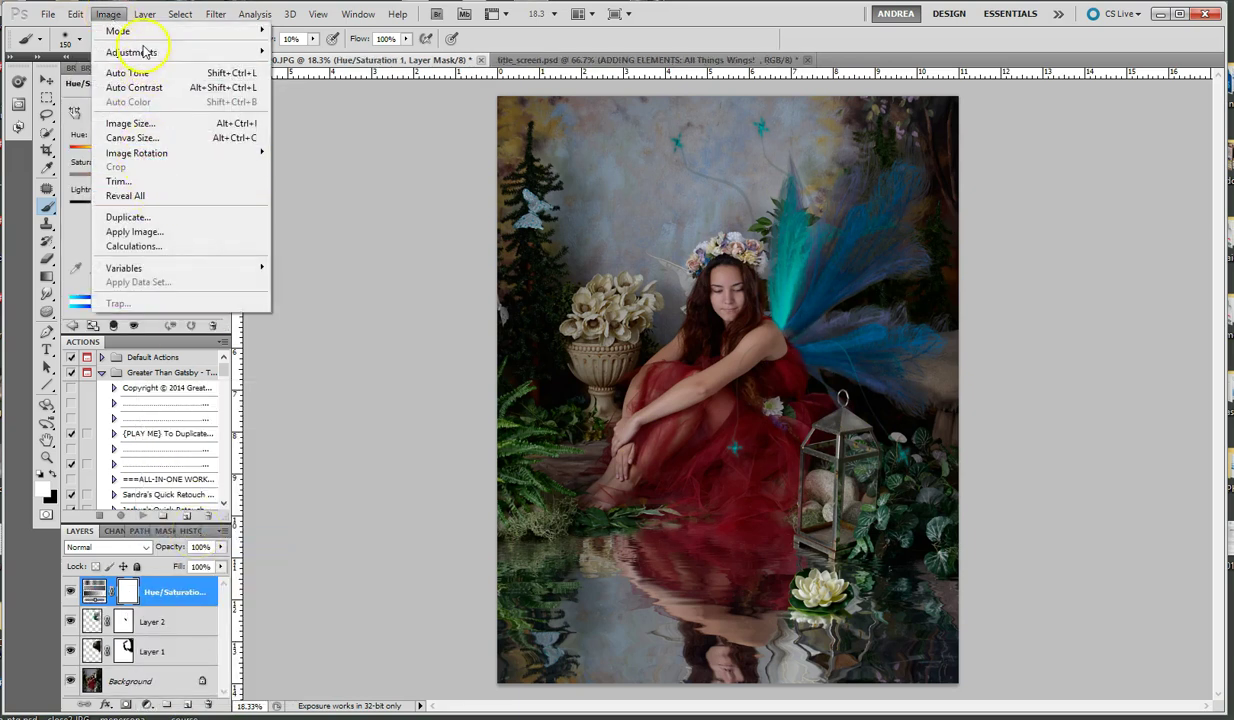
pyautogui.moveTo(145, 14)
pyautogui.click(172, 210)
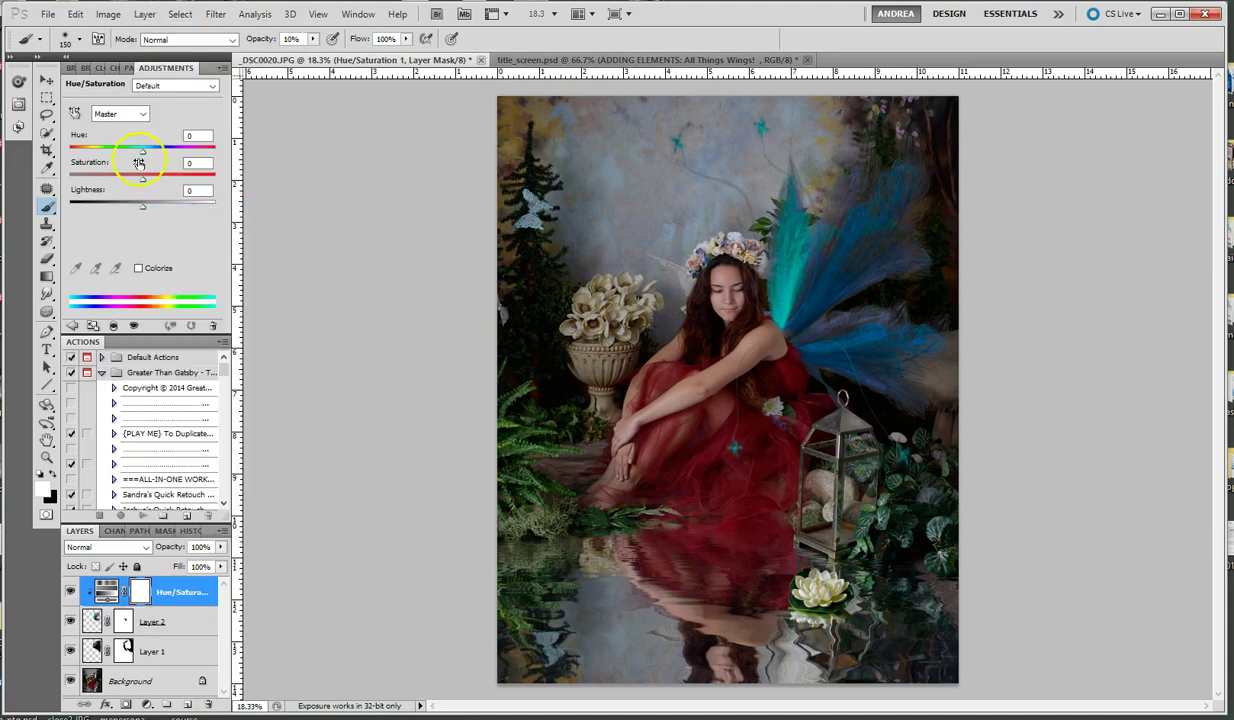
# Step: Recolour the wing to match her red dress with hue +159, saturation -36 and lightness -20
pyautogui.moveTo(144, 158); pyautogui.dragTo(78, 155)
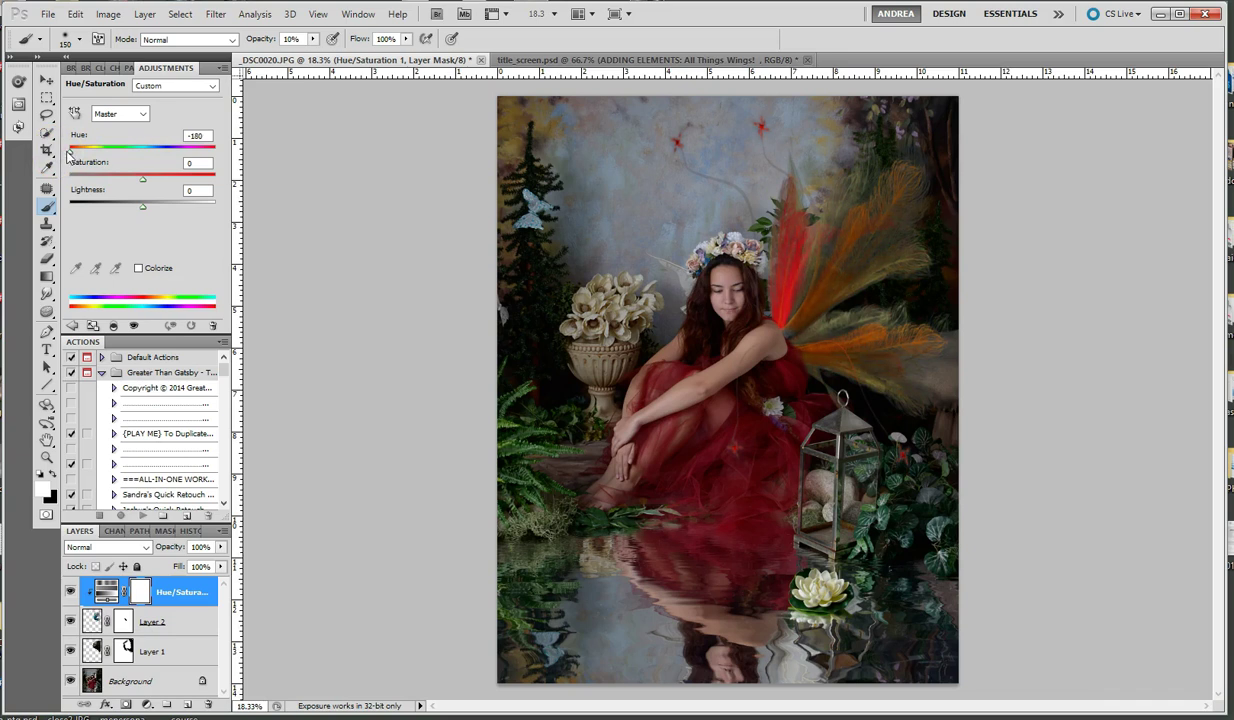
pyautogui.moveTo(85, 155); pyautogui.dragTo(203, 152)
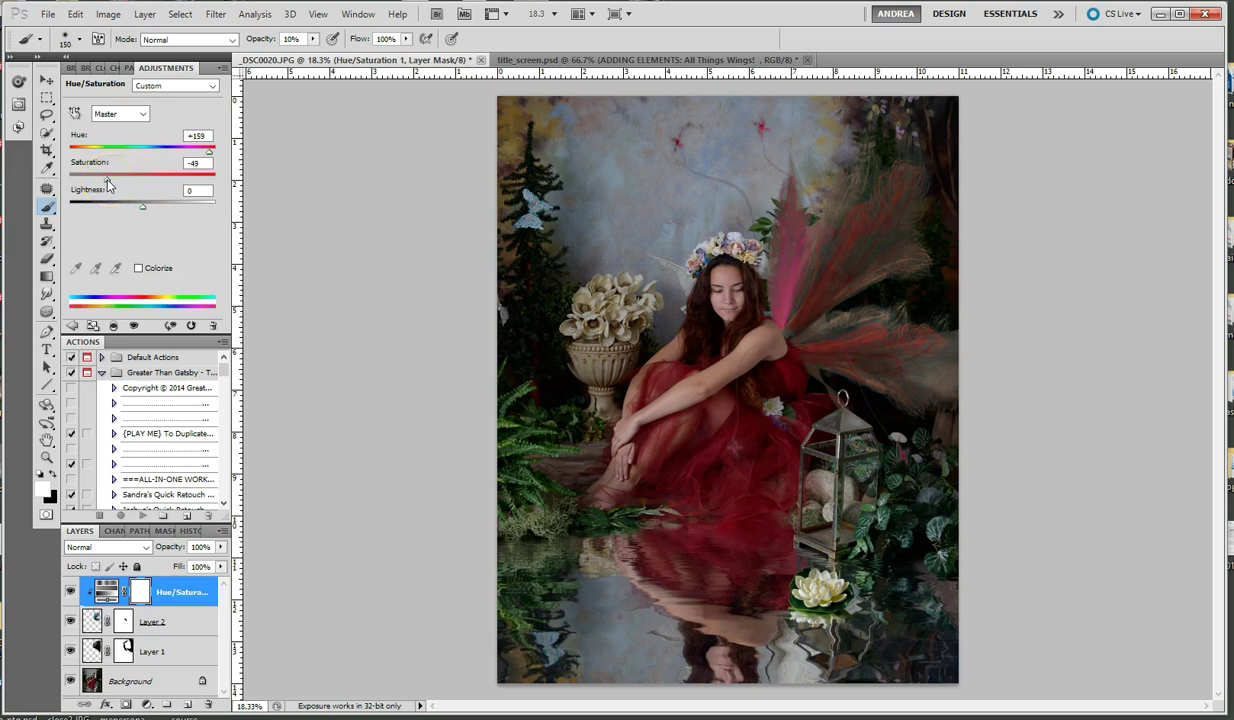
pyautogui.moveTo(146, 212)
pyautogui.mouseDown()
pyautogui.moveTo(111, 211)
pyautogui.moveTo(150, 213)
pyautogui.moveTo(129, 213)
pyautogui.mouseUp()
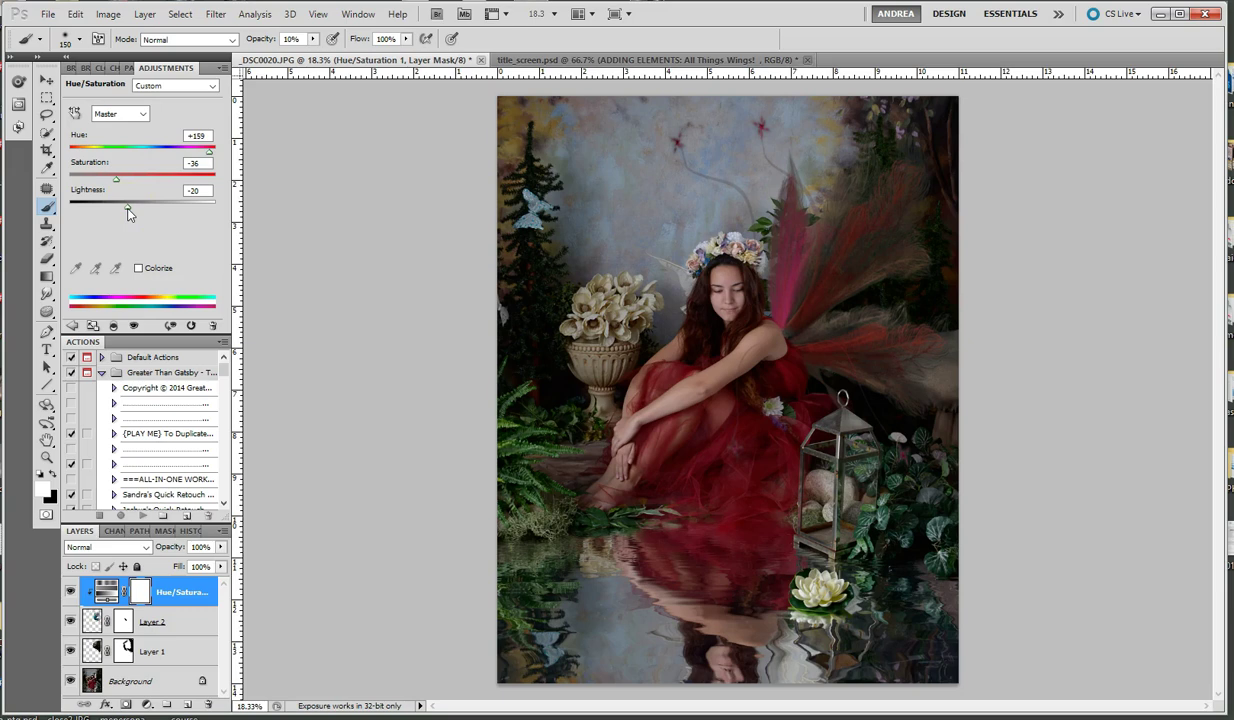
pyautogui.scroll(3, 905, 380)
pyautogui.scroll(-4, 888, 380)
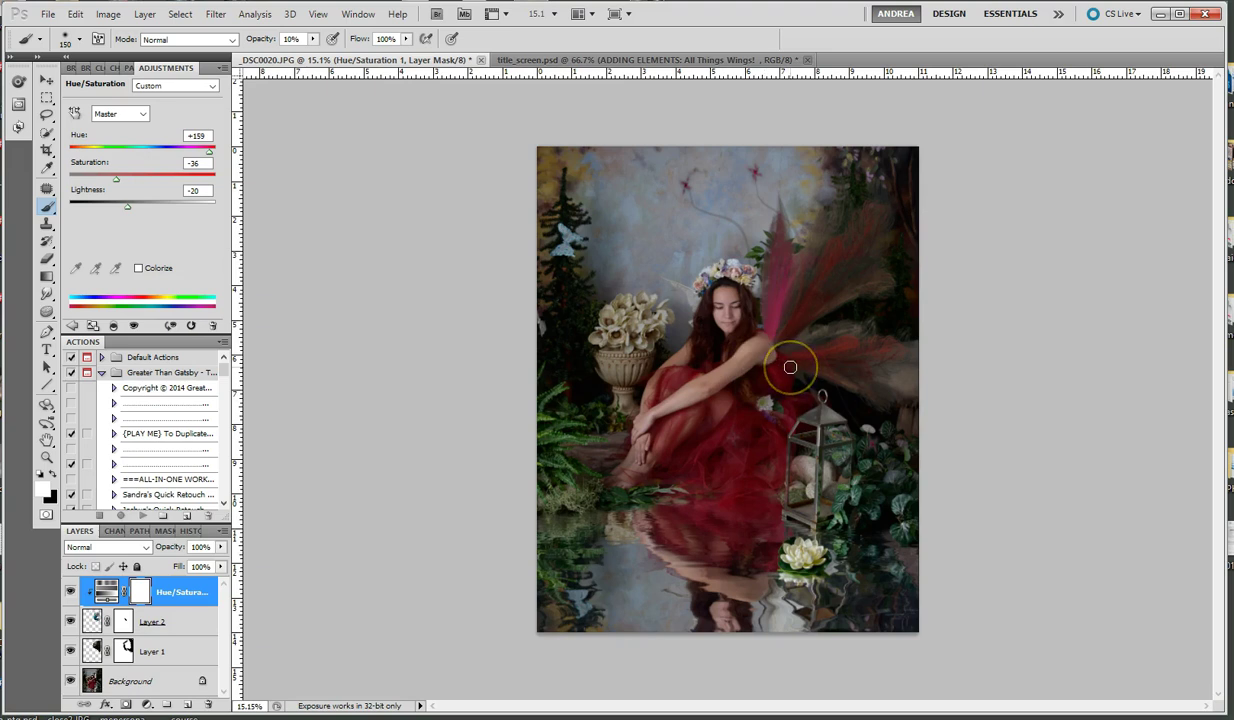
# Step: Narrow the wing layer (Layer 2) to about 96% width and shift it slightly to line up with her back
pyautogui.click(152, 627)
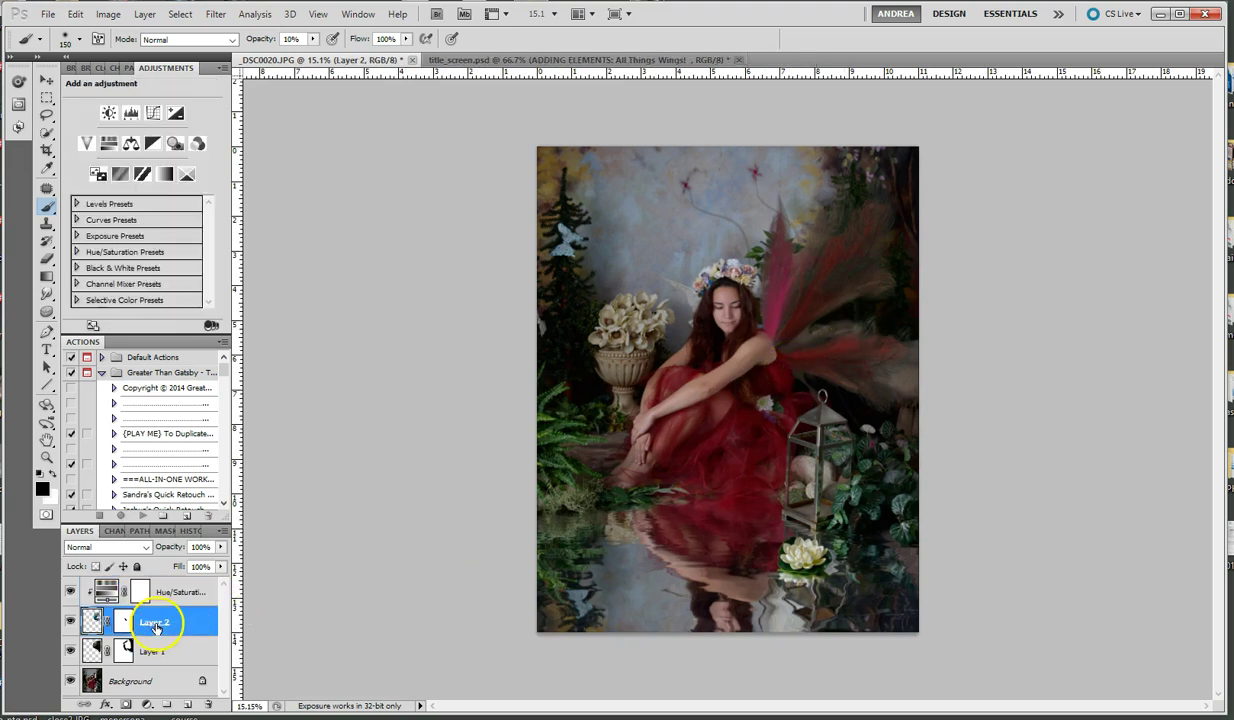
pyautogui.hotkey('ctrl', 't')
pyautogui.moveTo(915, 313); pyautogui.dragTo(898, 313)
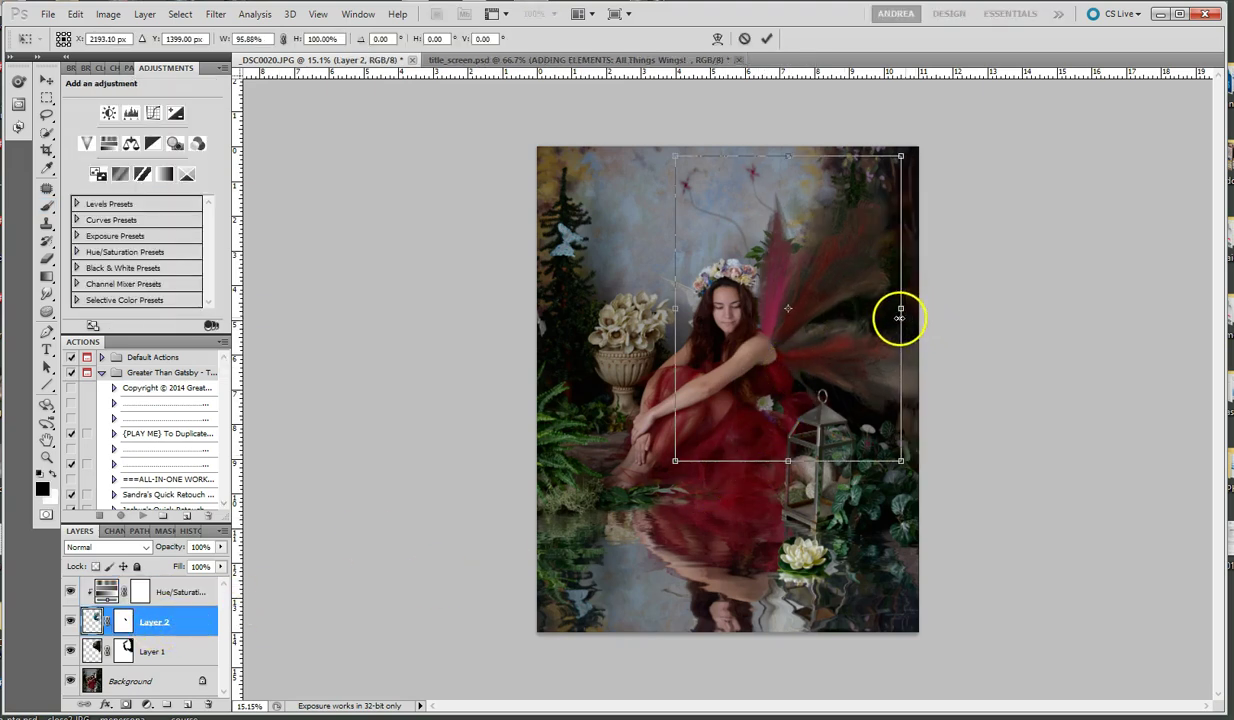
pyautogui.click(768, 38)
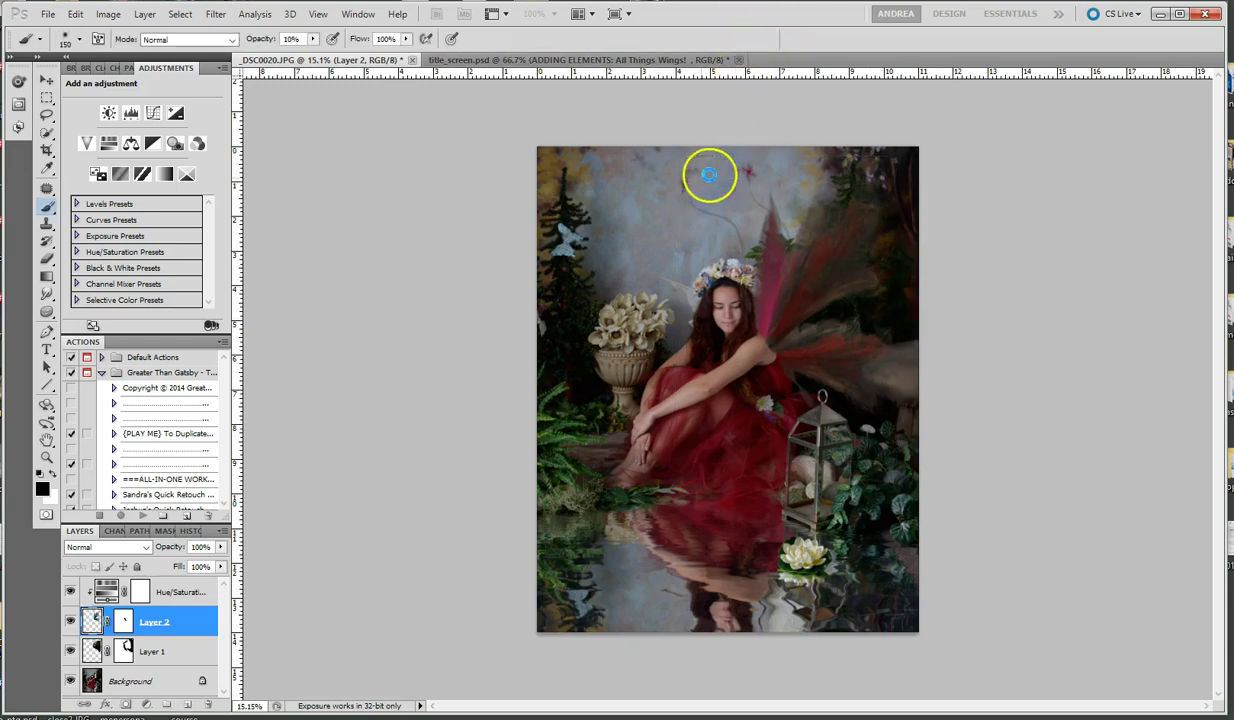
pyautogui.click(47, 79)
pyautogui.moveTo(661, 384); pyautogui.dragTo(694, 406)
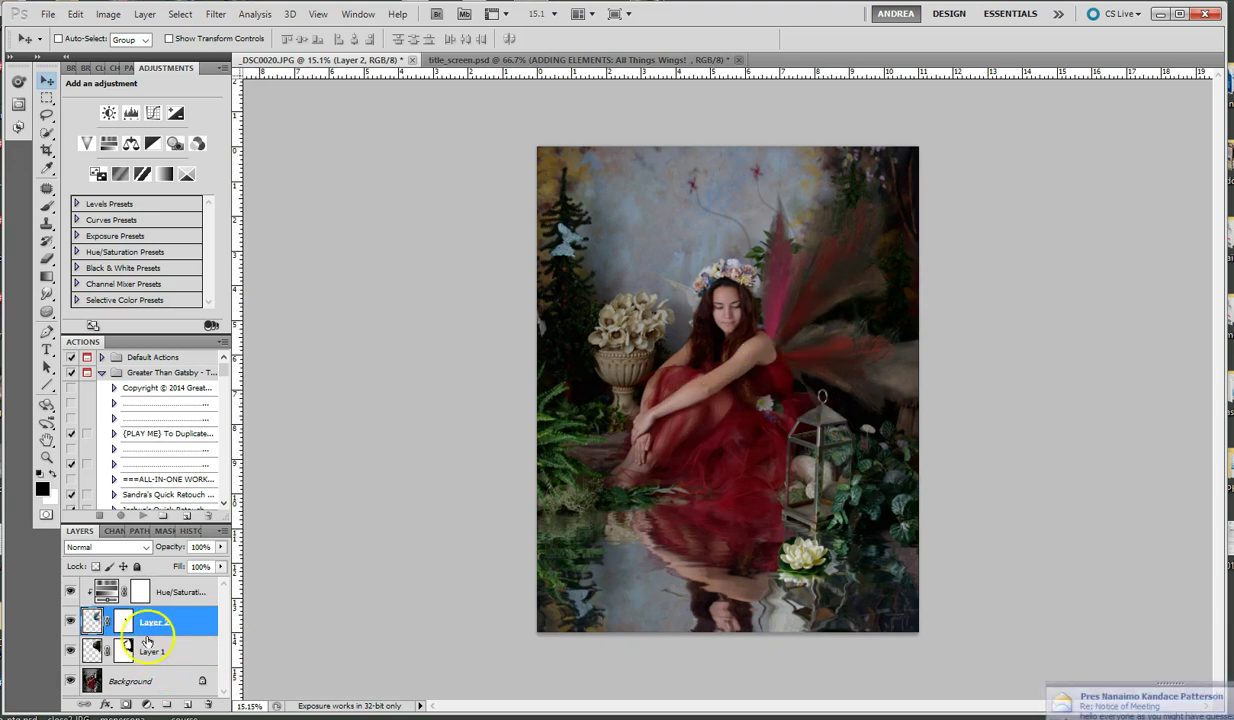
# Step: Create a new layer above the Hue/Saturation layer and paint soft black shading at 10% opacity over the wing's base
pyautogui.click(172, 592)
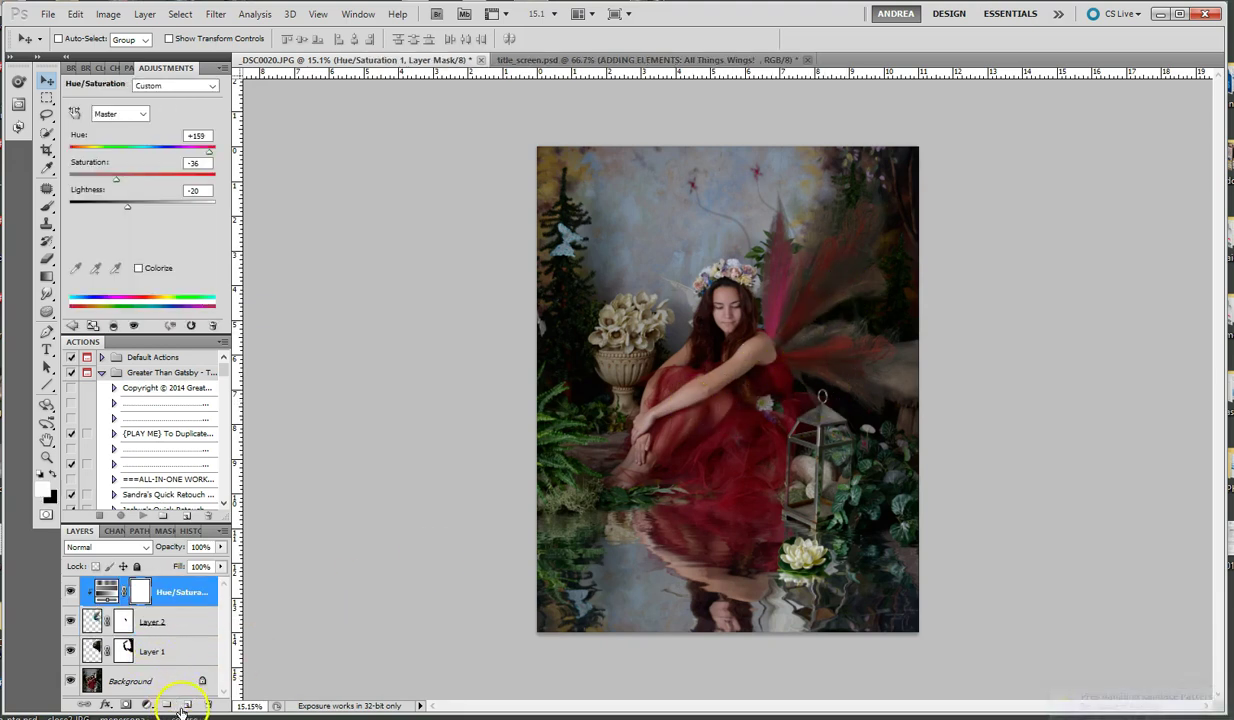
pyautogui.click(188, 705)
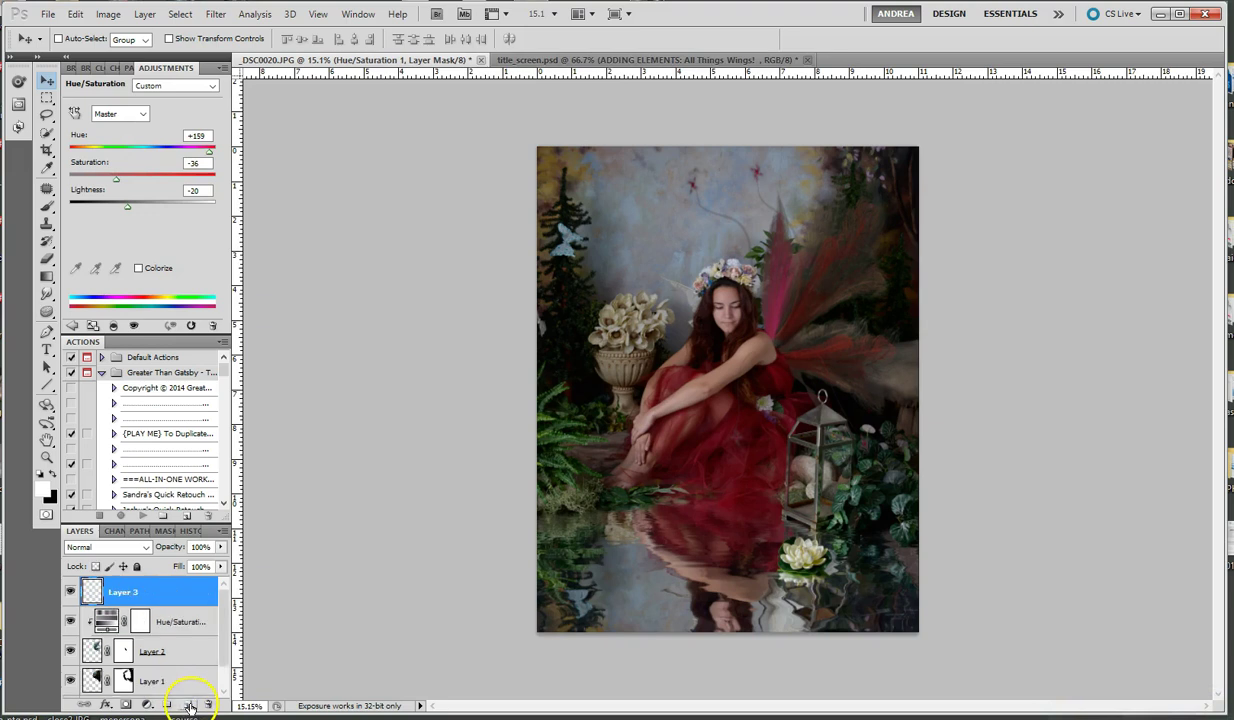
pyautogui.click(47, 205)
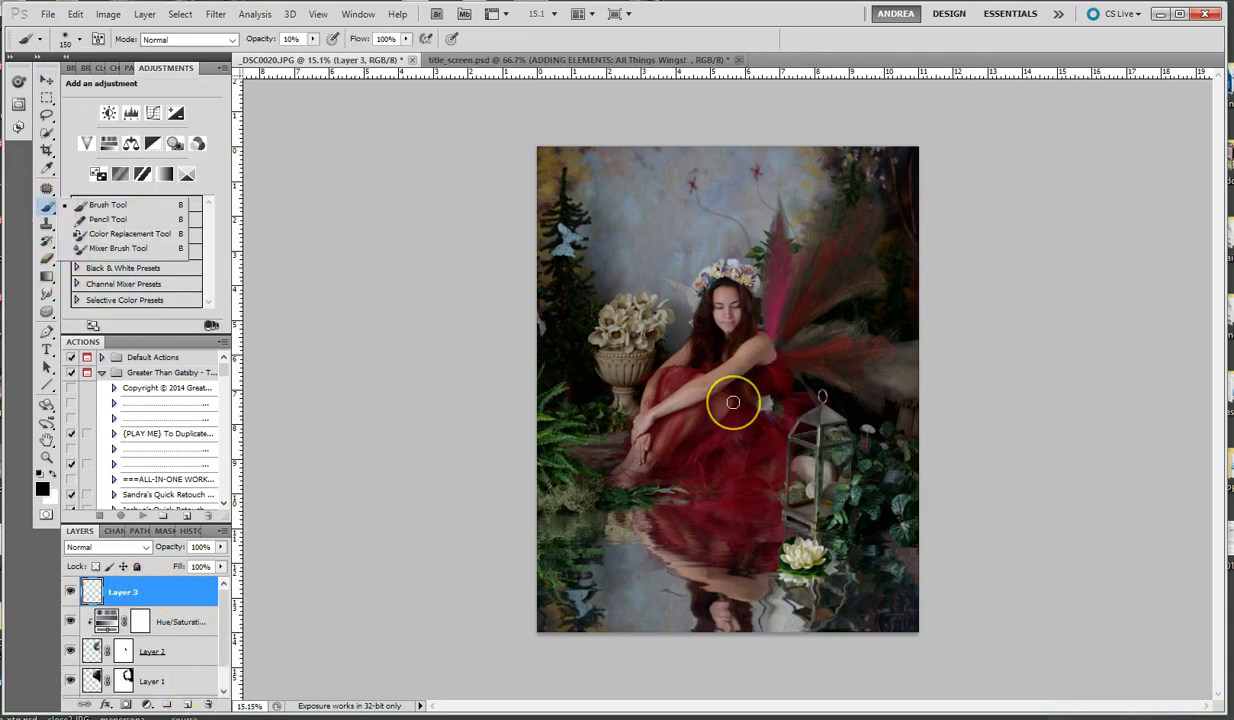
pyautogui.press(']')
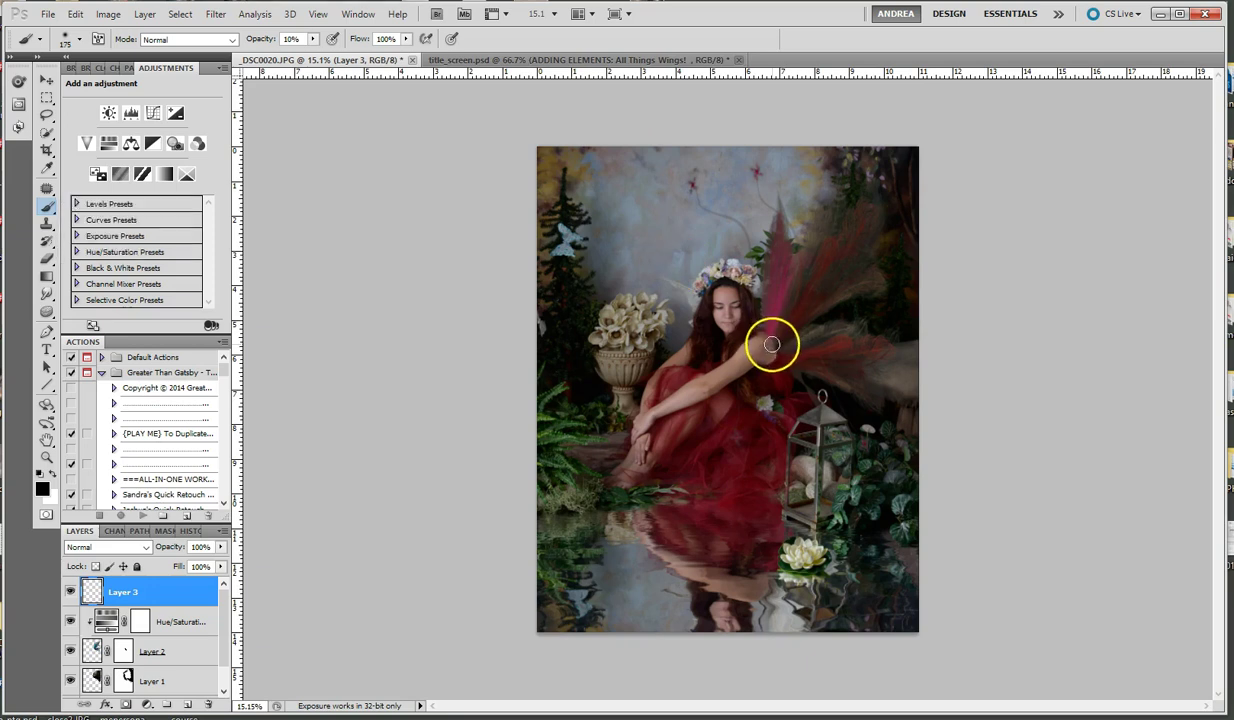
pyautogui.moveTo(772, 336)
pyautogui.mouseDown()
pyautogui.moveTo(777, 317)
pyautogui.moveTo(782, 353)
pyautogui.moveTo(792, 365)
pyautogui.moveTo(771, 331)
pyautogui.moveTo(779, 322)
pyautogui.moveTo(810, 359)
pyautogui.moveTo(776, 331)
pyautogui.moveTo(779, 286)
pyautogui.mouseUp()
# Step: Lower the shading layer's opacity to 70% and brush additional black shading around the wing's base and her back
pyautogui.click(66, 582)
pyautogui.click(220, 547)
pyautogui.moveTo(222, 563); pyautogui.dragTo(215, 565)
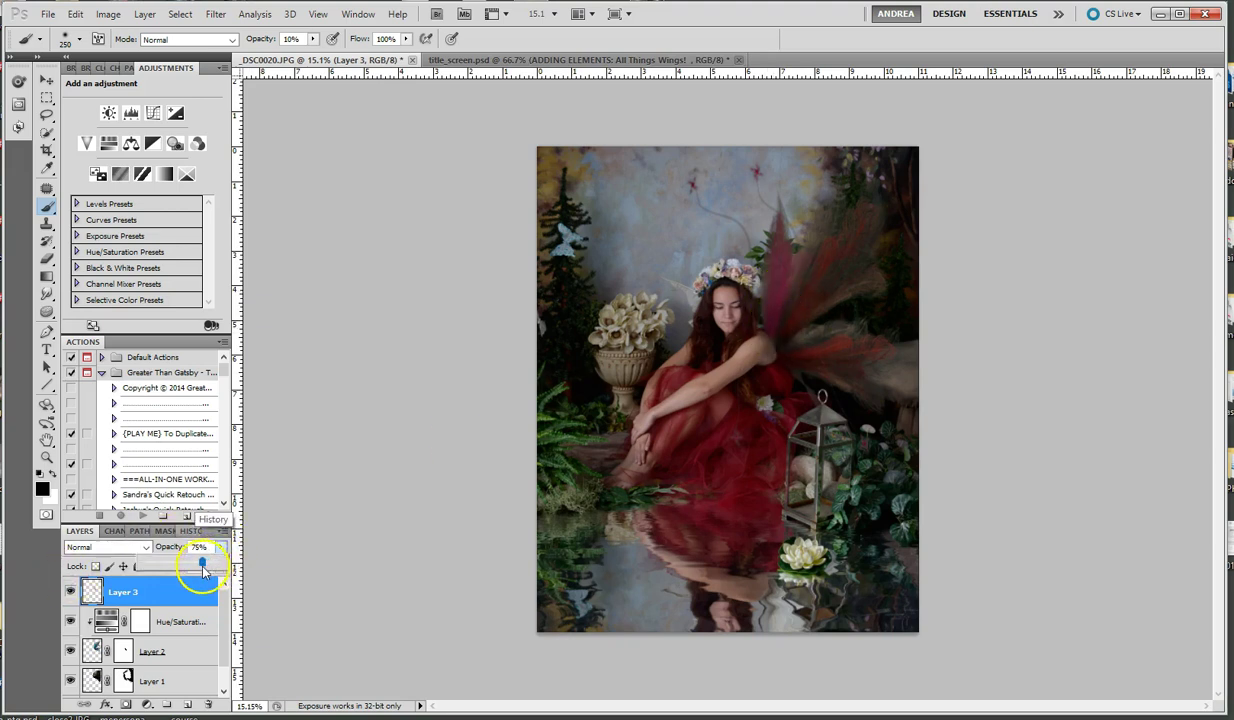
pyautogui.click(768, 336)
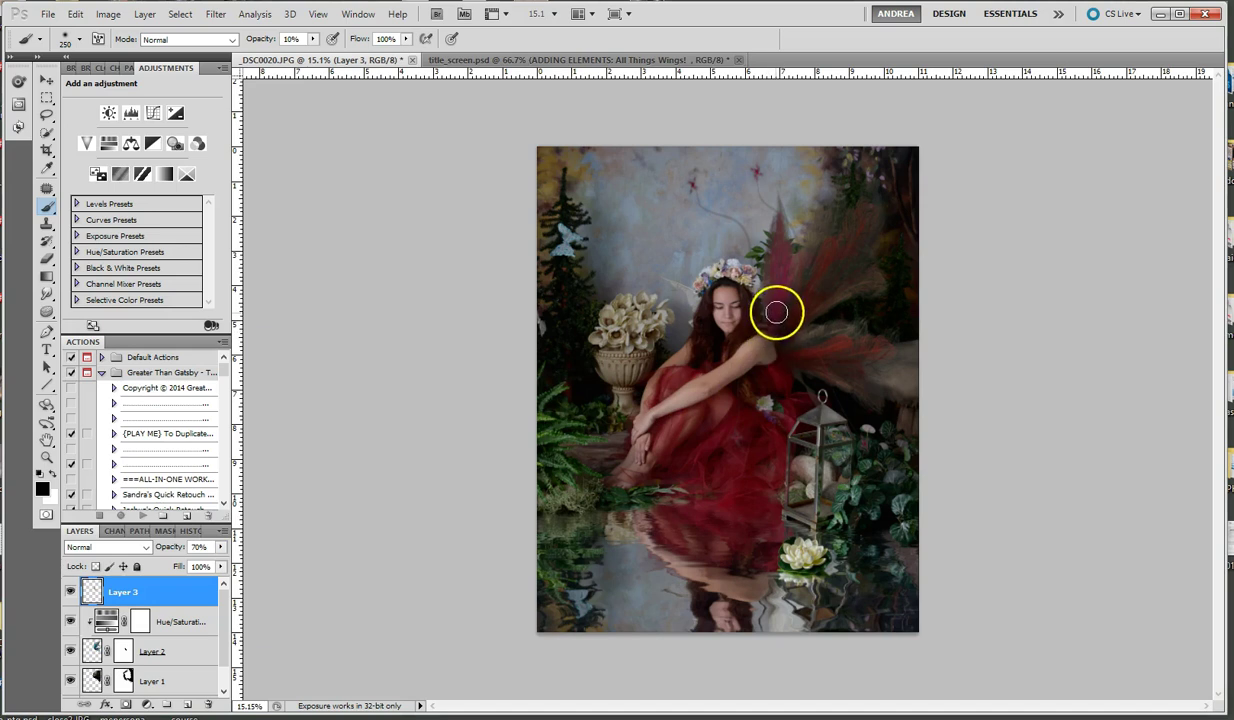
pyautogui.moveTo(800, 364)
pyautogui.mouseDown()
pyautogui.moveTo(793, 350)
pyautogui.moveTo(780, 386)
pyautogui.mouseUp()
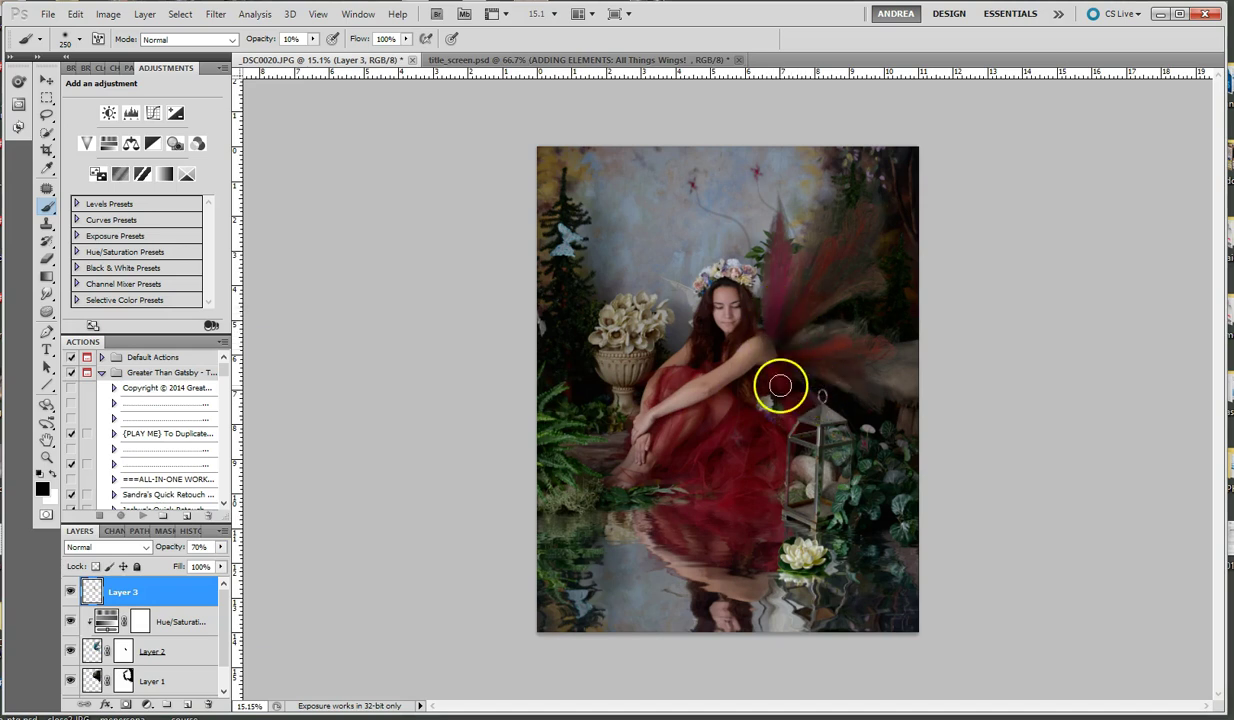
# Step: Erase excess shading over her shoulder, arm and dress near the wing's base with the eraser at 50% opacity
pyautogui.click(45, 260)
pyautogui.click(120, 243)
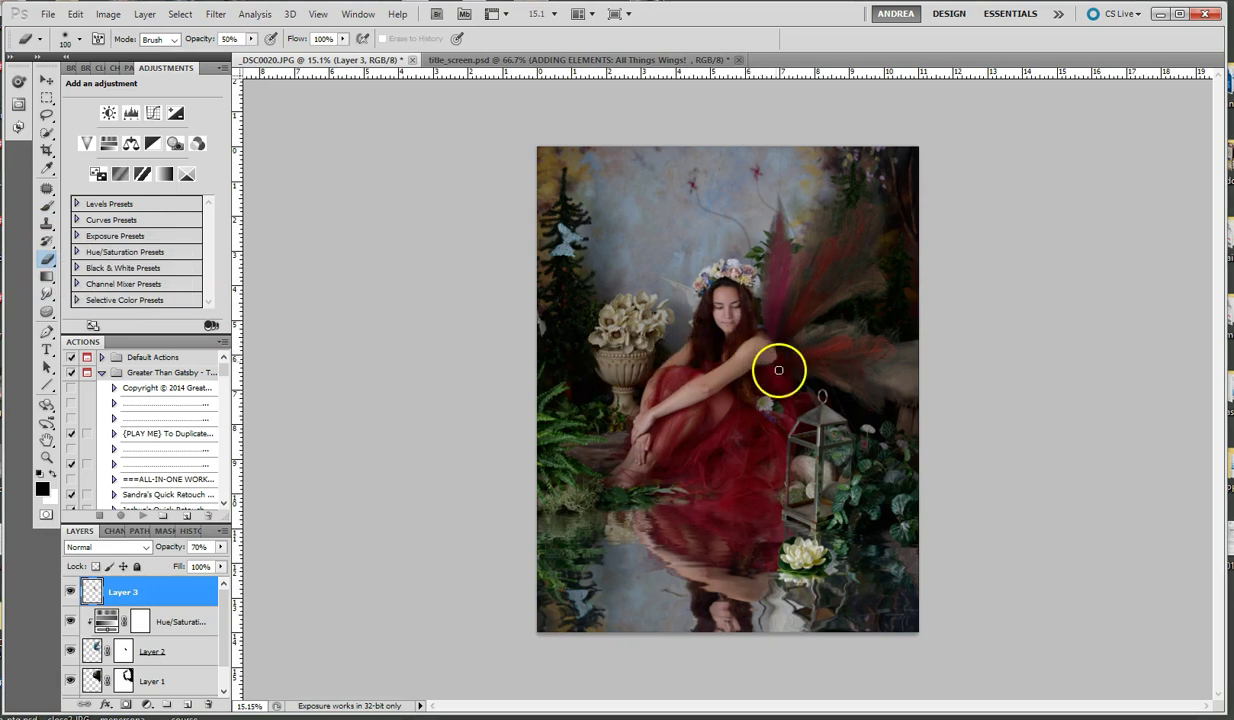
pyautogui.moveTo(767, 345)
pyautogui.mouseDown()
pyautogui.moveTo(780, 370)
pyautogui.moveTo(829, 395)
pyautogui.mouseUp()
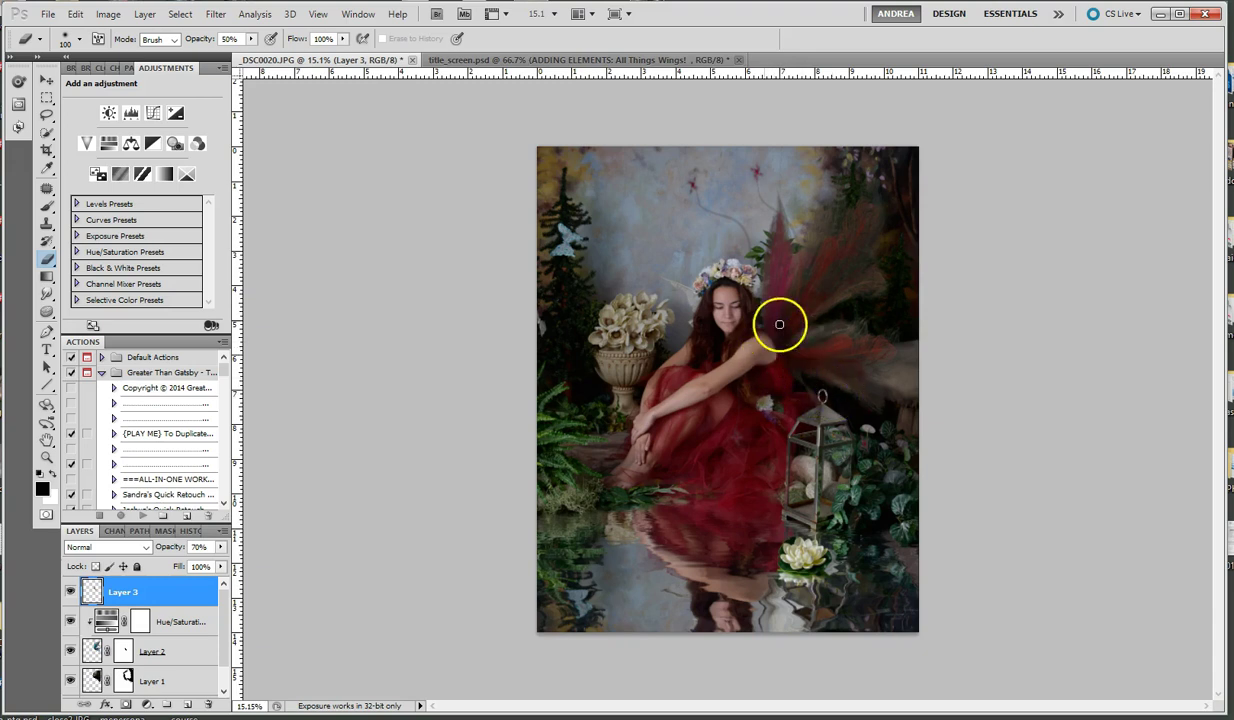
pyautogui.scroll(2, 845, 432)
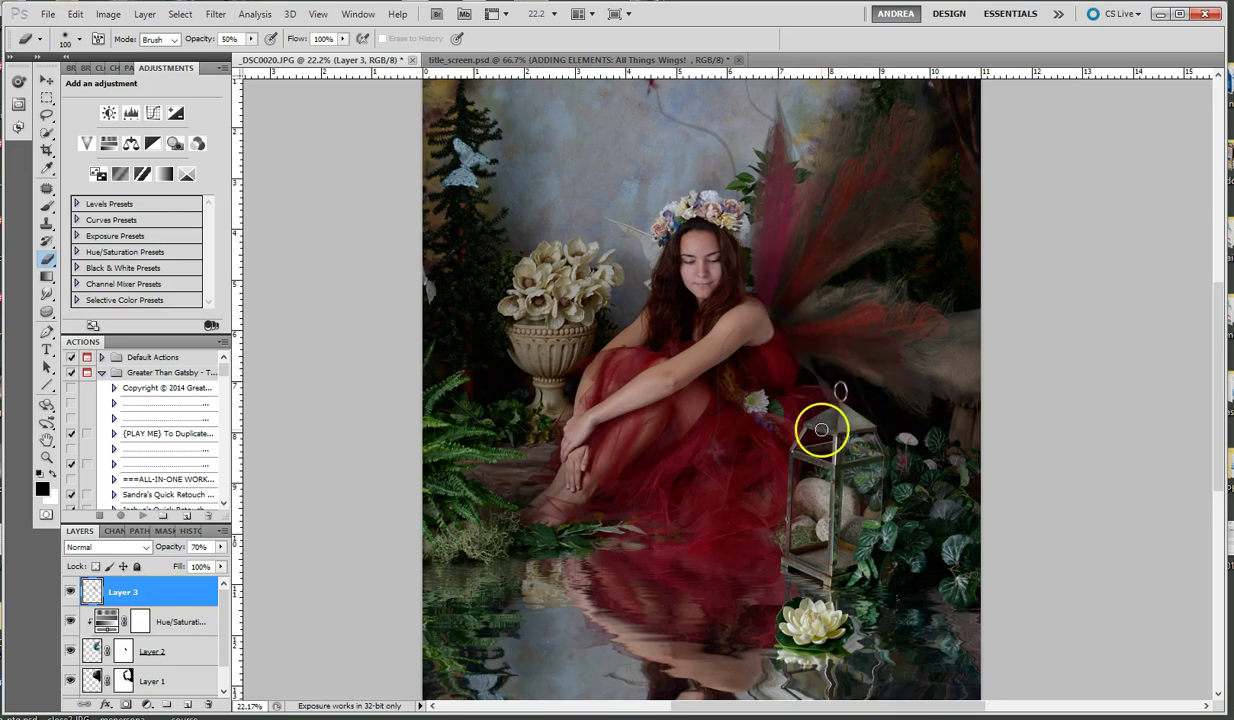
pyautogui.scroll(-1, 821, 430)
pyautogui.scroll(-1, 843, 366)
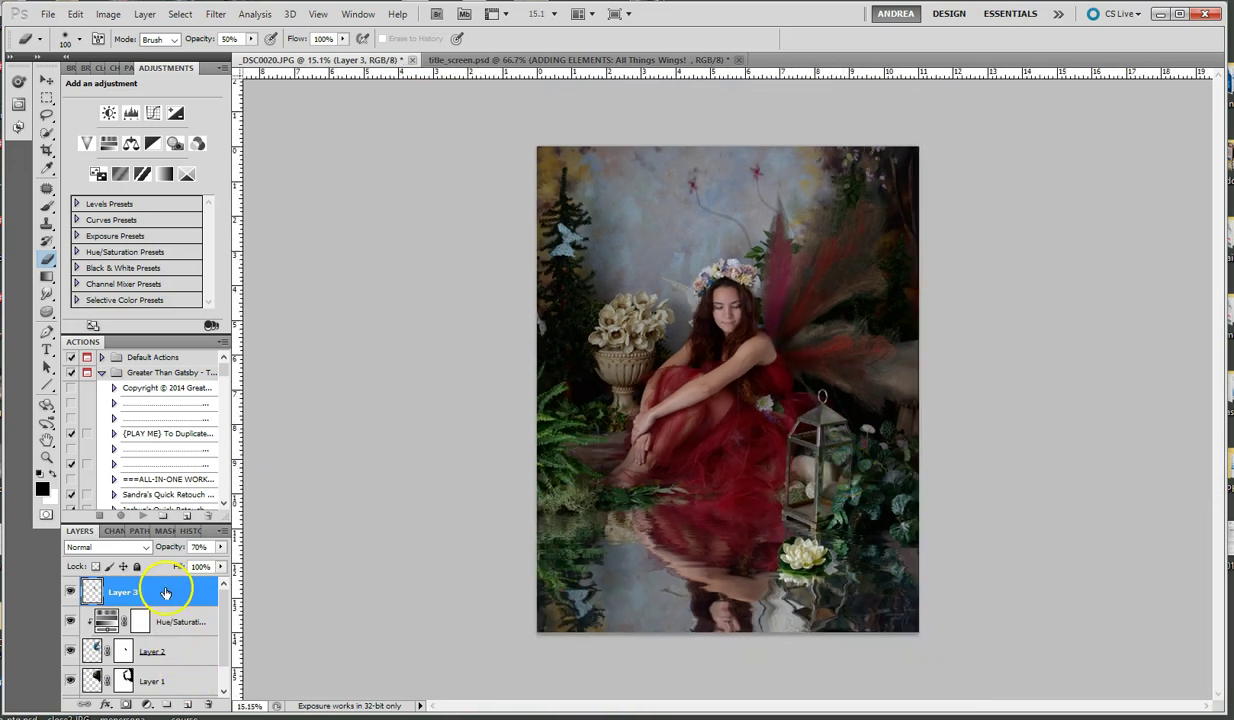
# Step: Set the lightness of the wing's Hue/Saturation adjustment to -7
pyautogui.click(106, 627)
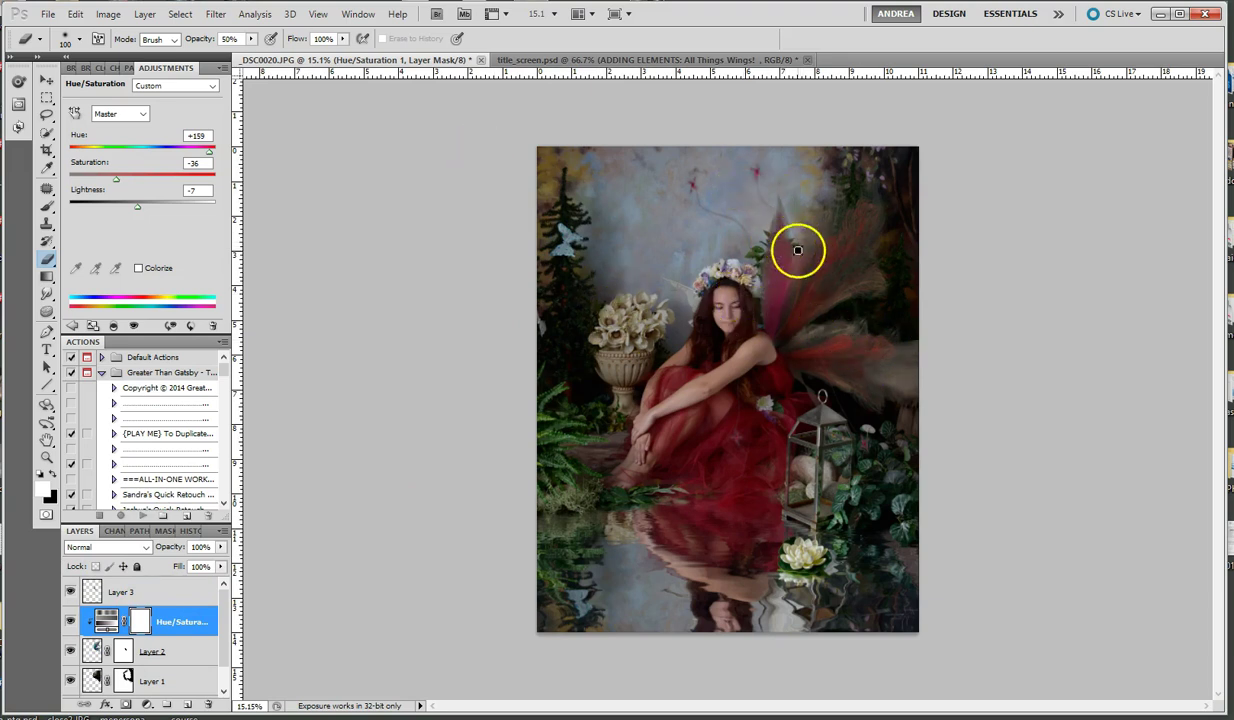
# Step: Add a new layer above Layer 3 and set the brush to paint white at 100% opacity
pyautogui.click(148, 596)
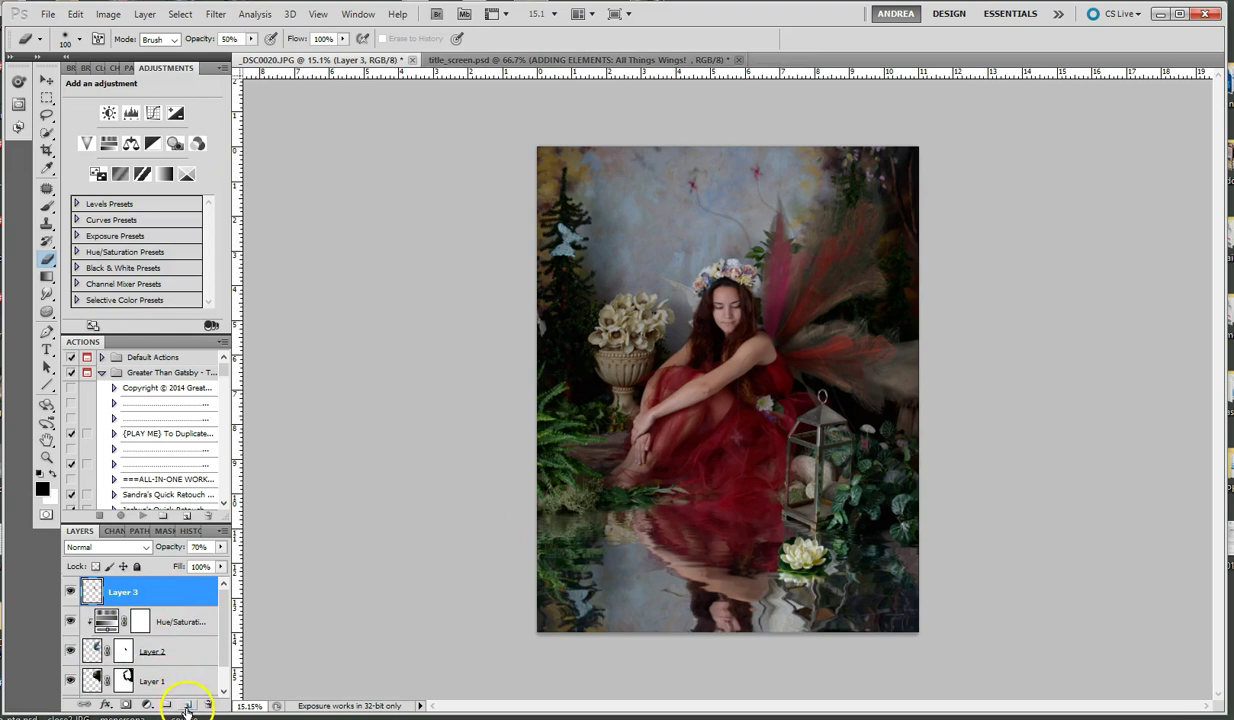
pyautogui.click(186, 705)
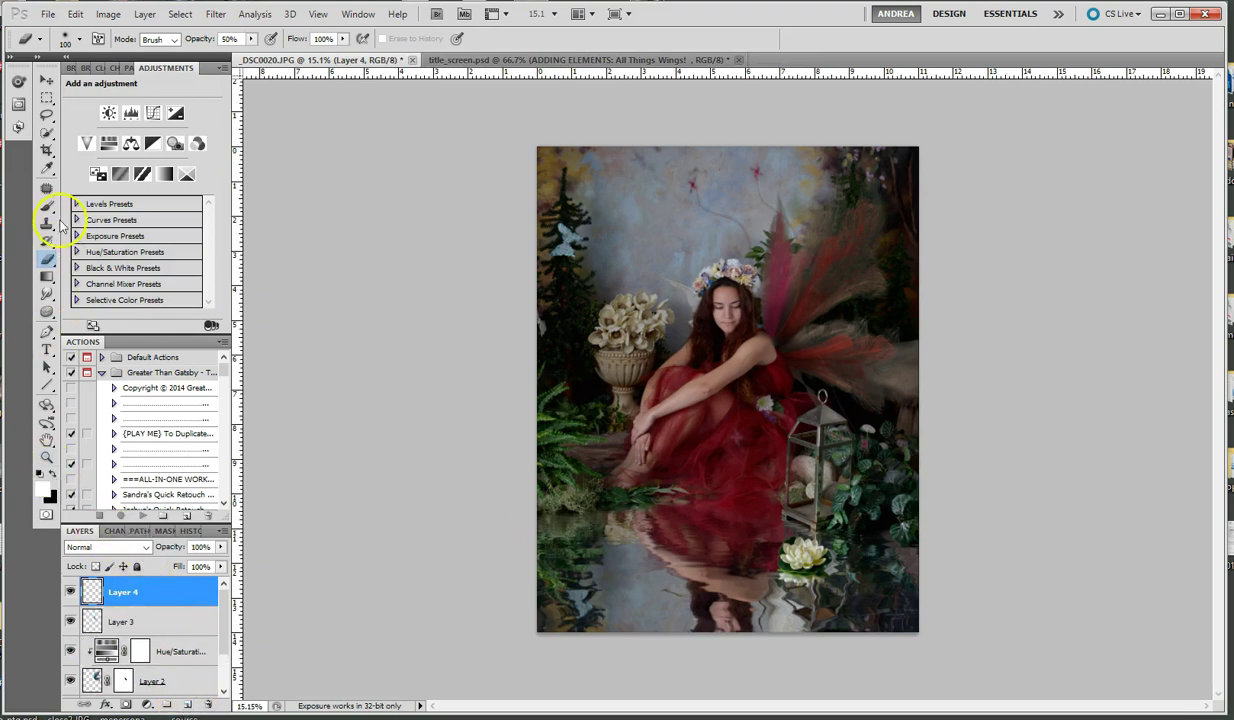
pyautogui.click(55, 210)
pyautogui.click(108, 205)
pyautogui.press('0')
pyautogui.moveTo(560, 148); pyautogui.dragTo(823, 280)
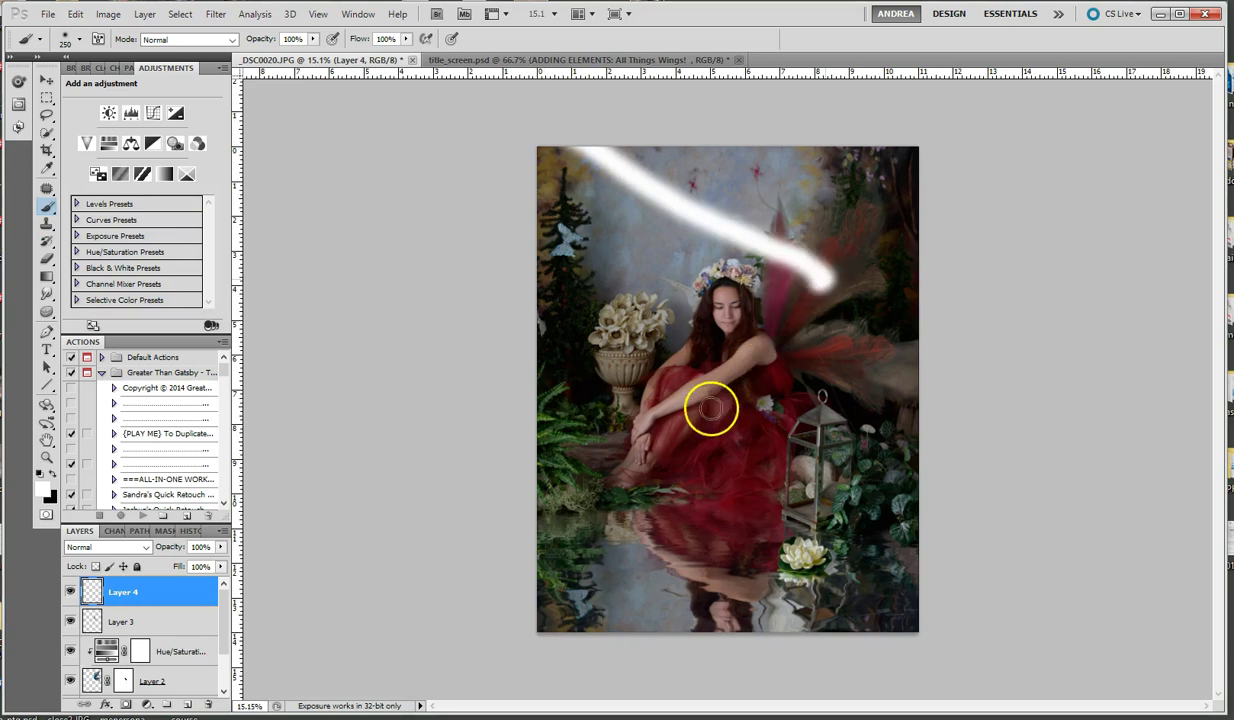
pyautogui.moveTo(667, 422)
pyautogui.mouseDown()
pyautogui.moveTo(617, 394)
pyautogui.moveTo(518, 386)
pyautogui.mouseUp()
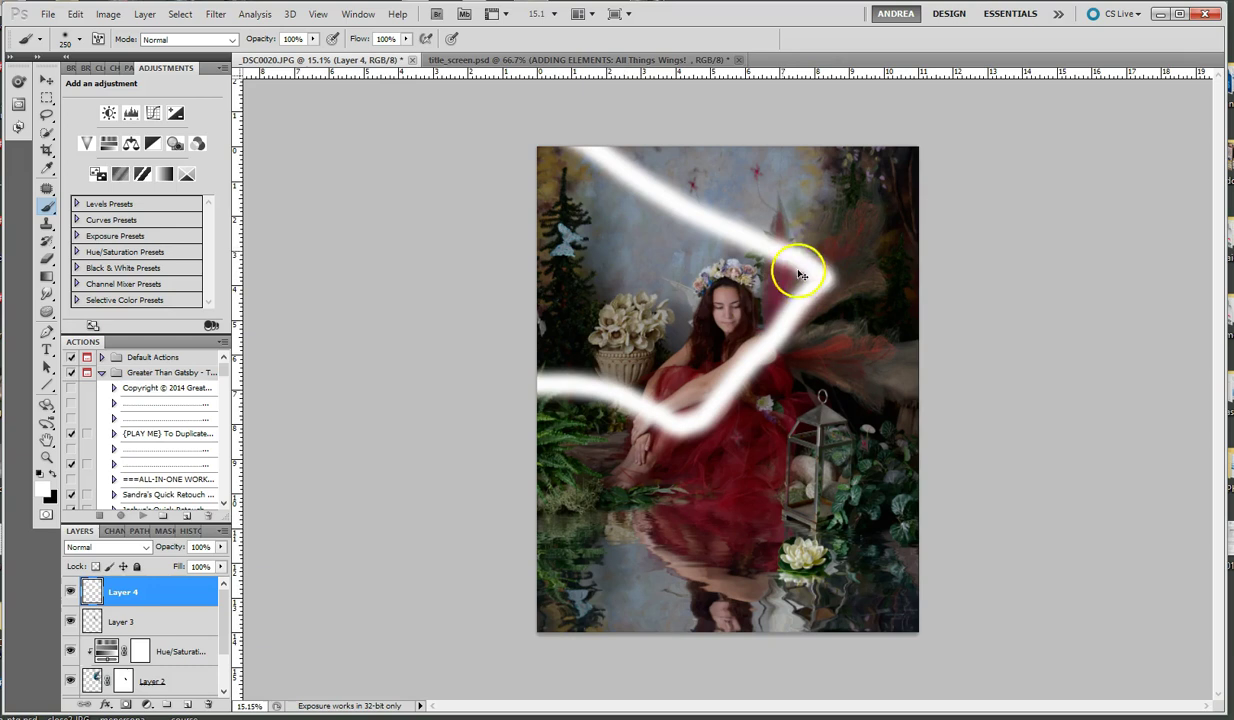
pyautogui.hotkey('ctrl', 'z')
# Step: Shrink the brush and paint three short white marks along the wing's upper feathers on Layer 4
pyautogui.press('[')
pyautogui.press('[')
pyautogui.press('[')
pyautogui.press('[')
pyautogui.press('[')
pyautogui.press('[')
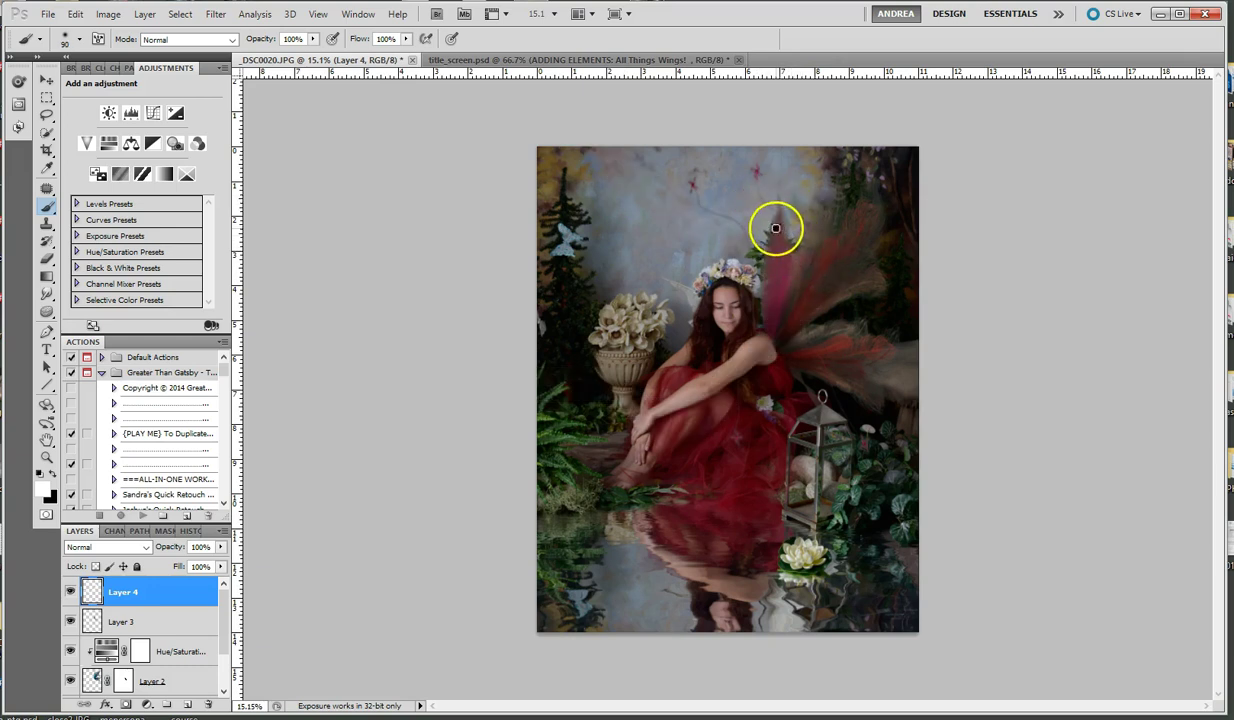
pyautogui.moveTo(776, 222); pyautogui.dragTo(766, 292)
pyautogui.moveTo(819, 229); pyautogui.dragTo(811, 253)
pyautogui.moveTo(848, 223); pyautogui.dragTo(824, 268)
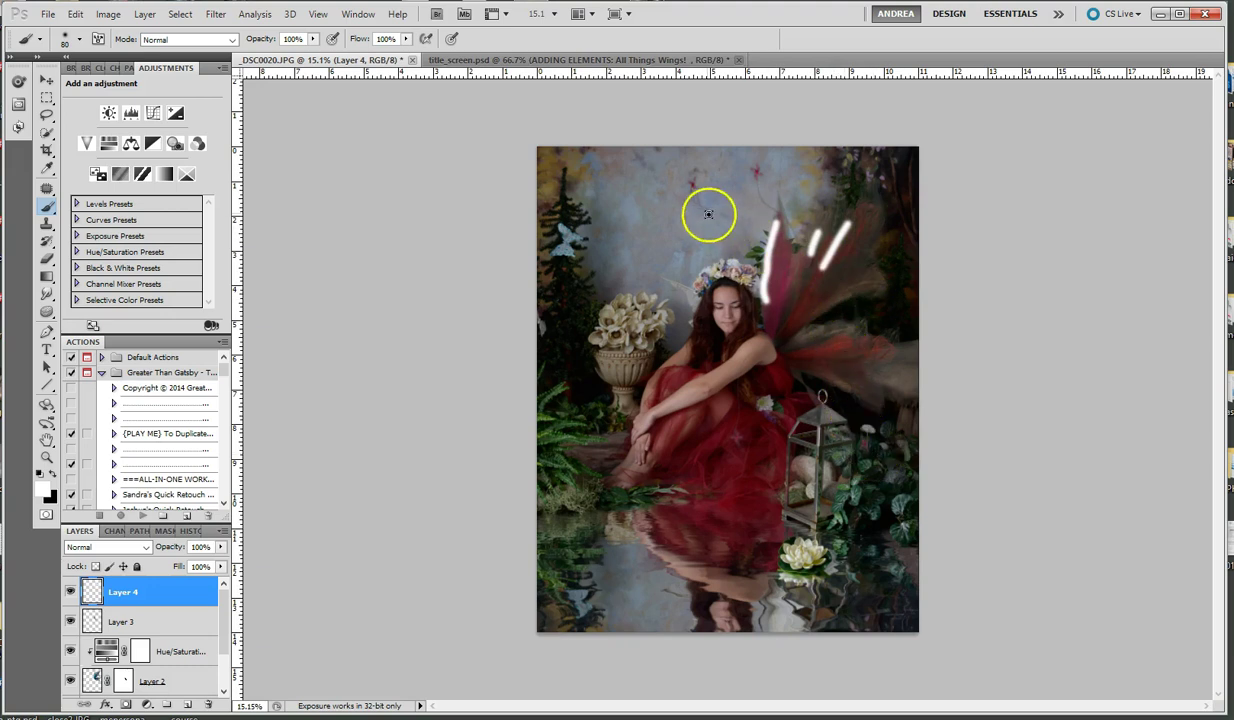
# Step: Add white marks to the two small red backdrop blossoms and the wing's outer and lower feathers, and hide Layer 4
pyautogui.click(755, 173)
pyautogui.click(694, 185)
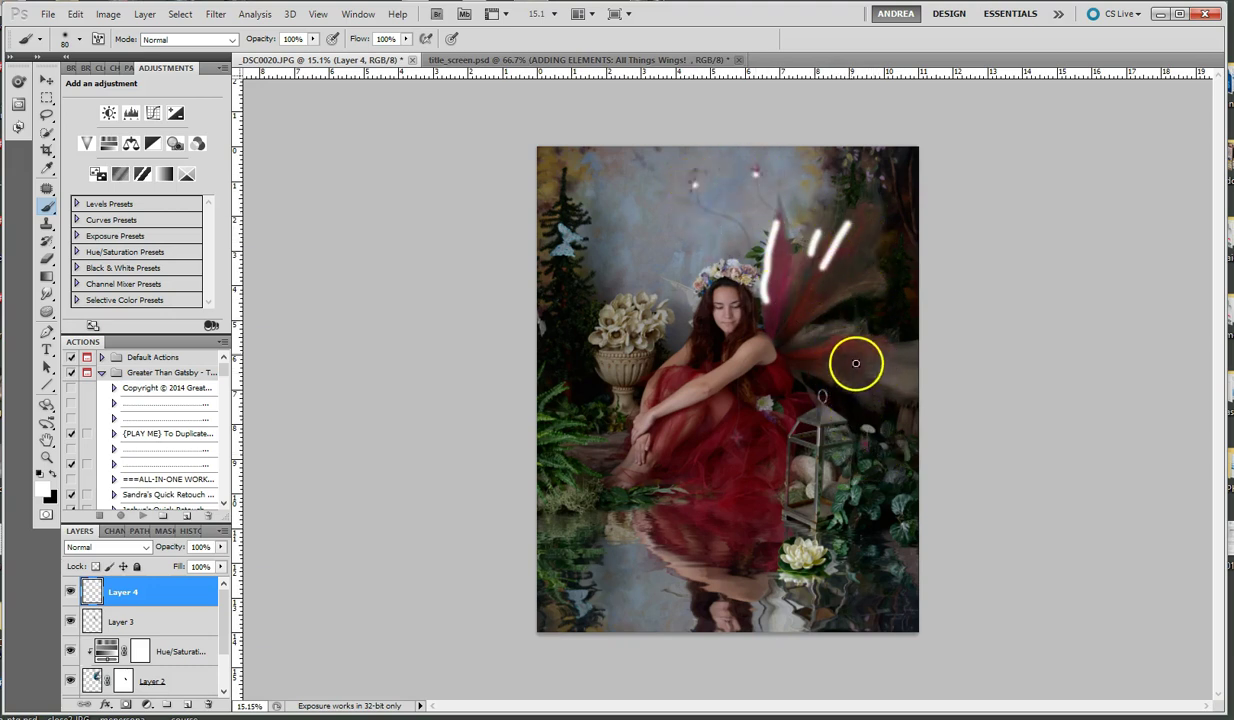
pyautogui.moveTo(868, 341)
pyautogui.mouseDown()
pyautogui.moveTo(833, 348)
pyautogui.moveTo(859, 357)
pyautogui.mouseUp()
pyautogui.moveTo(884, 288); pyautogui.dragTo(866, 289)
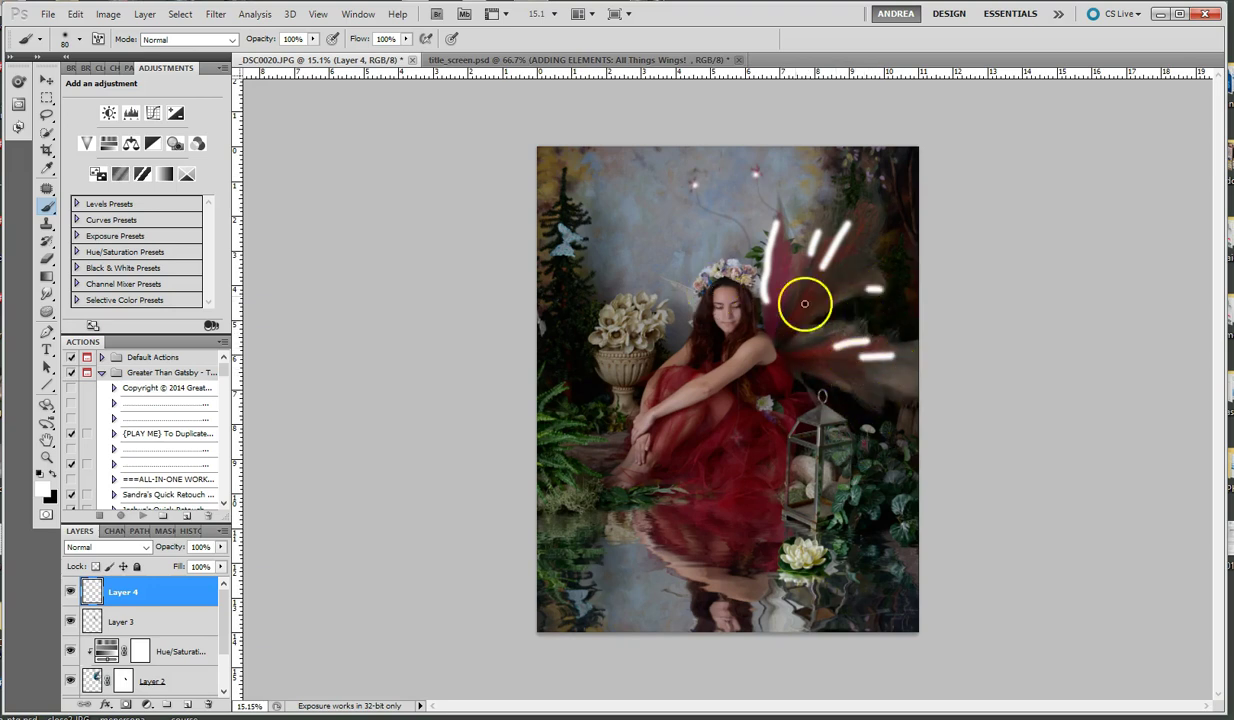
pyautogui.click(859, 387)
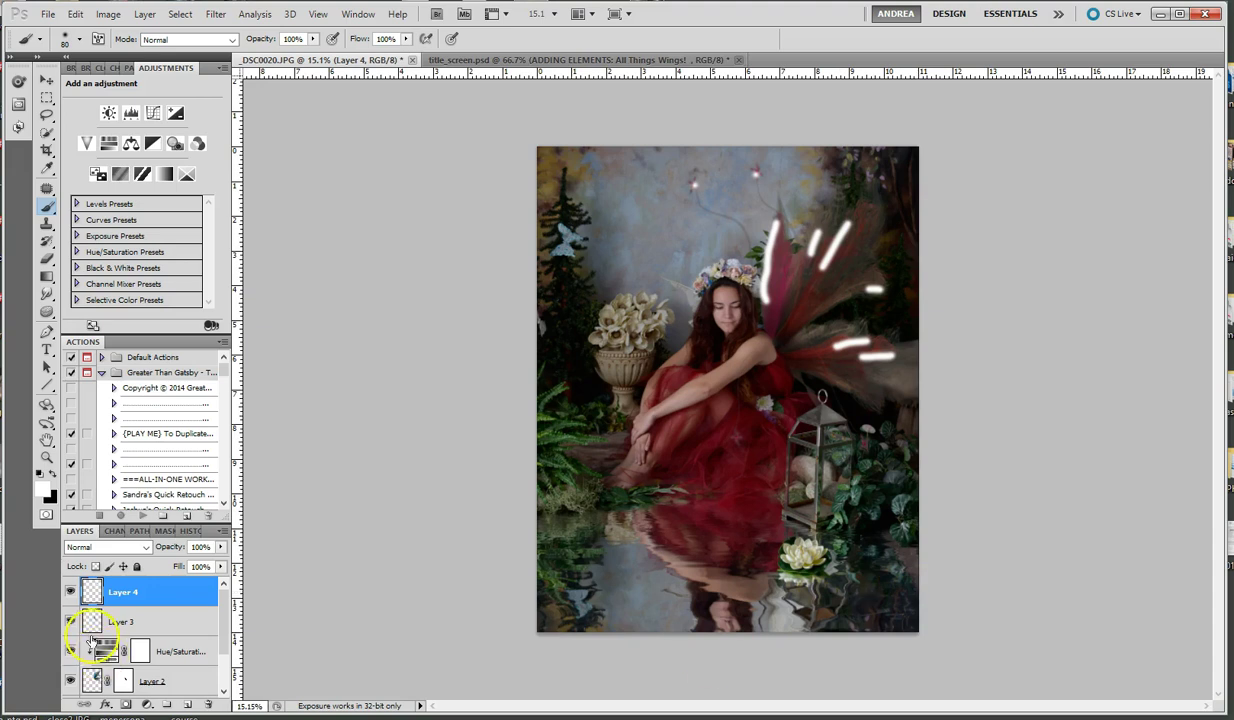
pyautogui.click(70, 592)
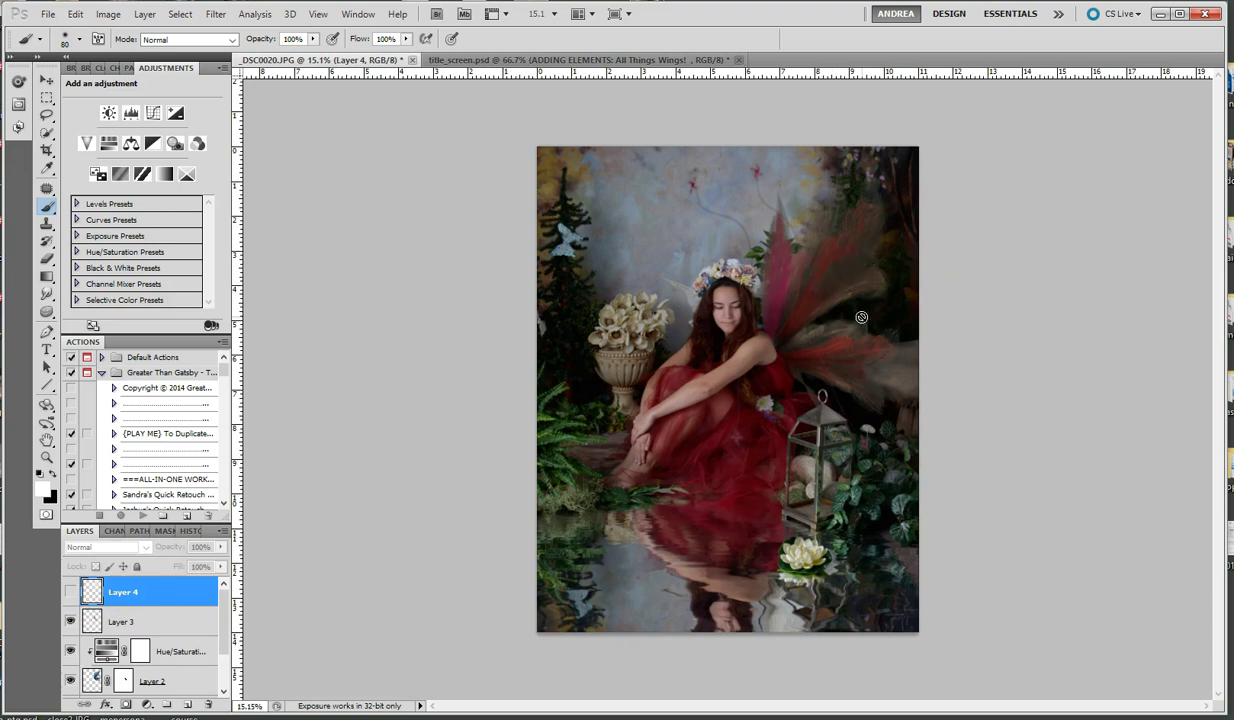
pyautogui.scroll(2, 862, 317)
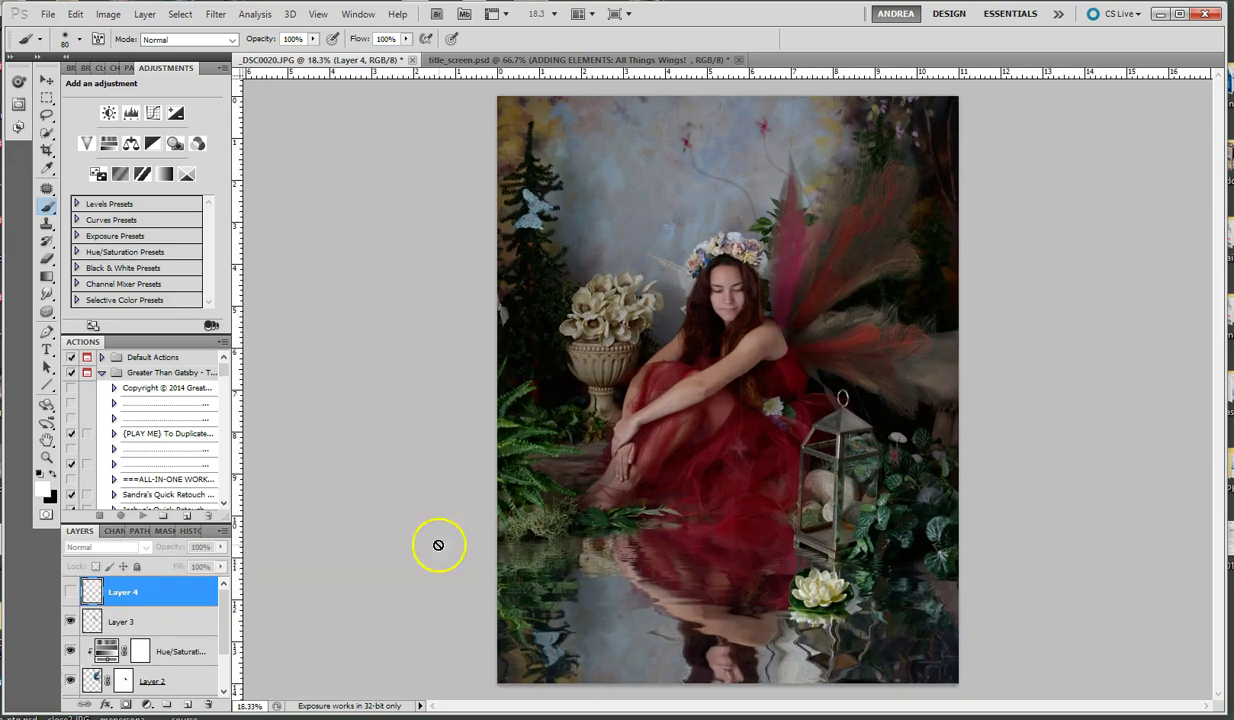
pyautogui.click(129, 626)
pyautogui.click(75, 14)
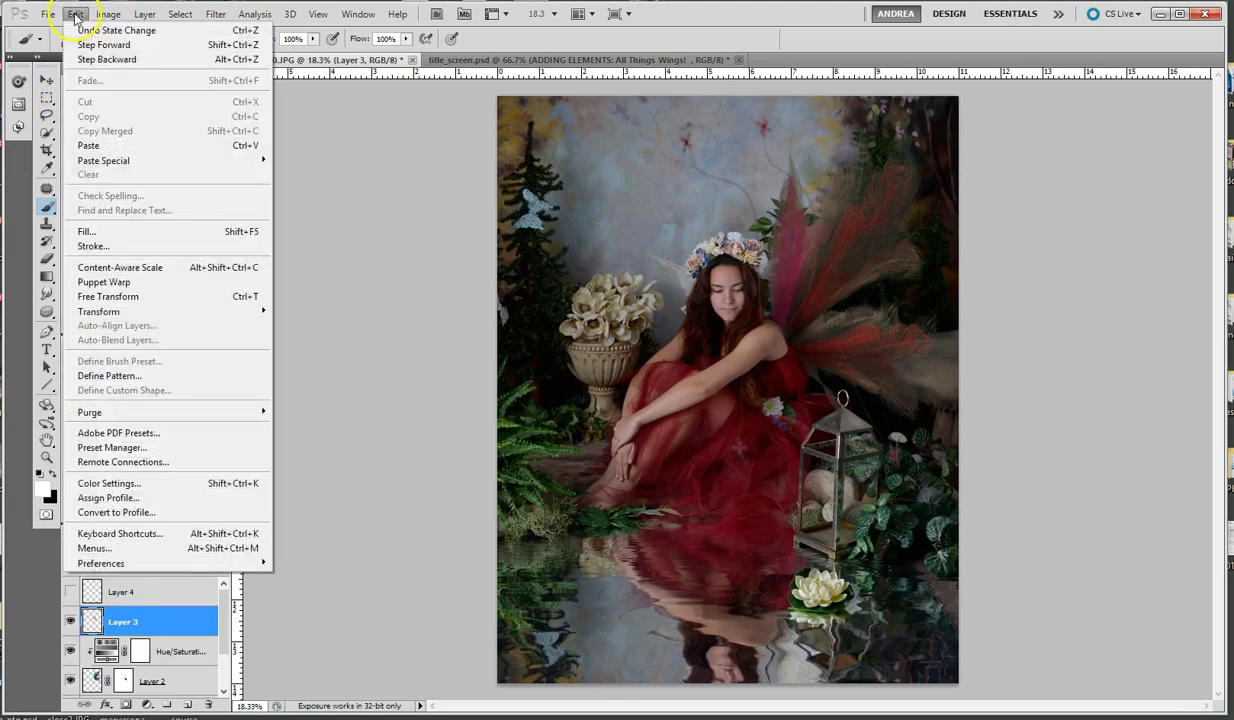
pyautogui.moveTo(93, 312)
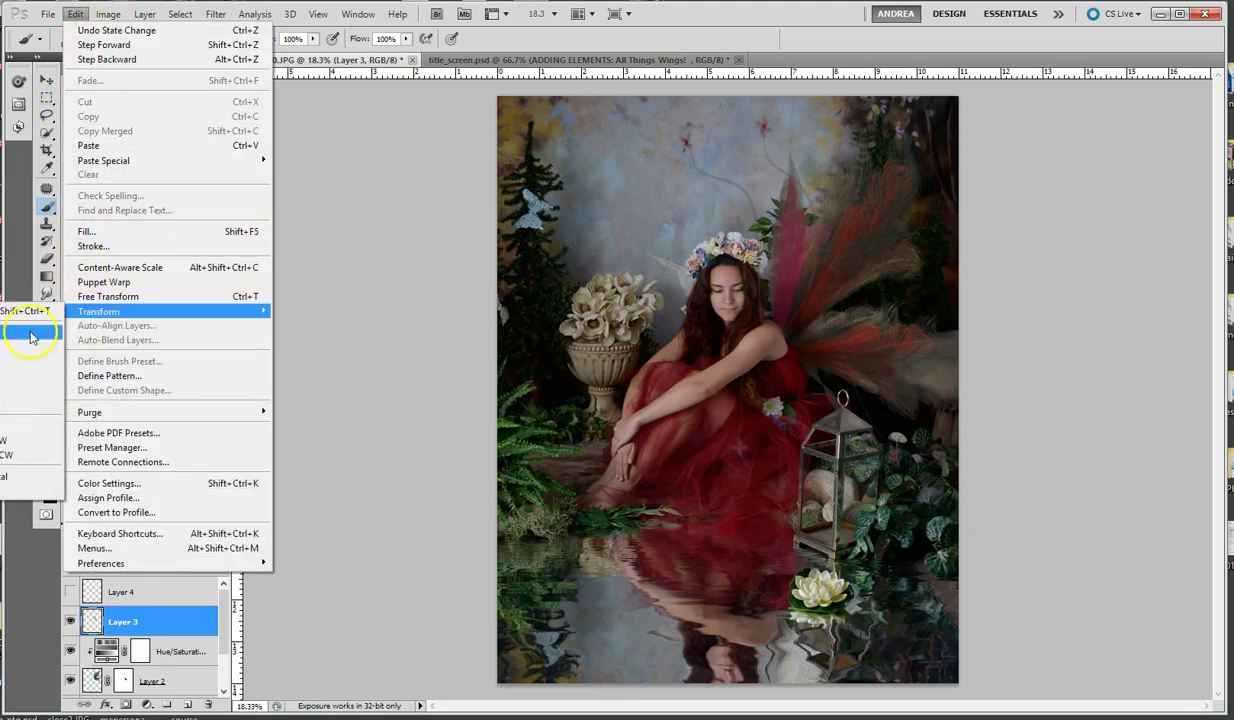
pyautogui.click(30, 404)
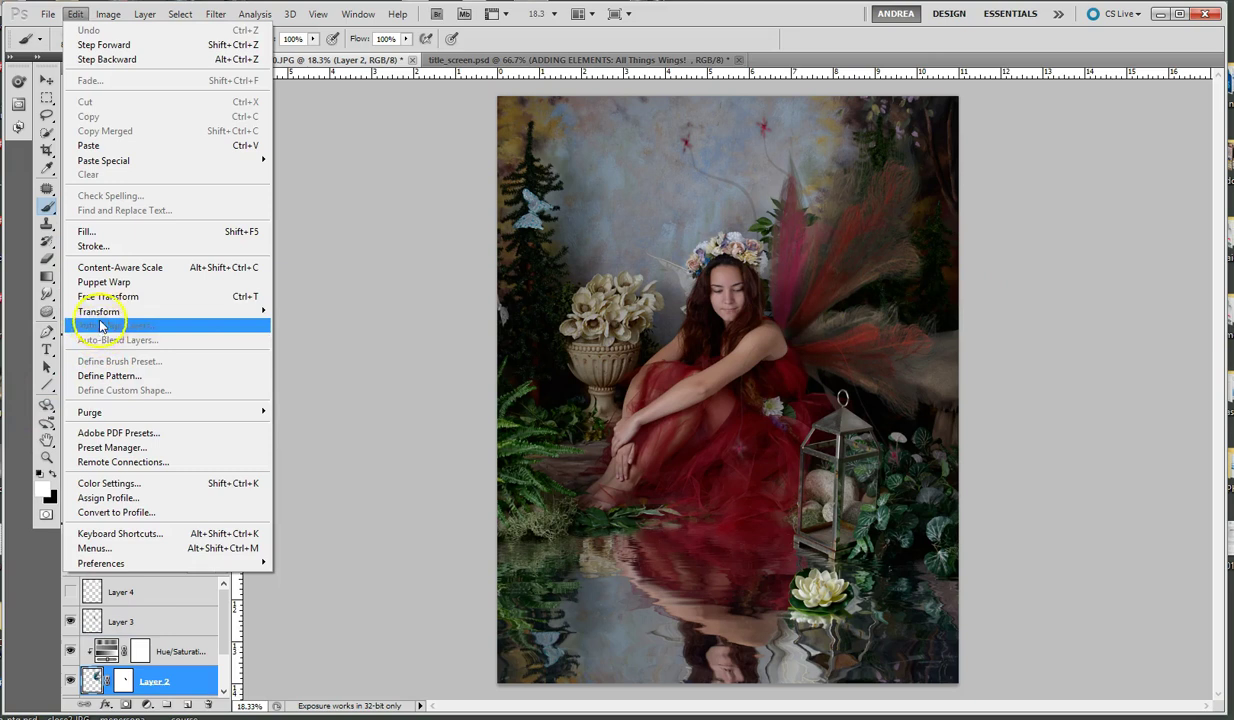
# Step: Warp the wing on Layer 2, pulling its outer edge inward, its upper edge down and its lower outer corner toward her dress
pyautogui.click(24, 405)
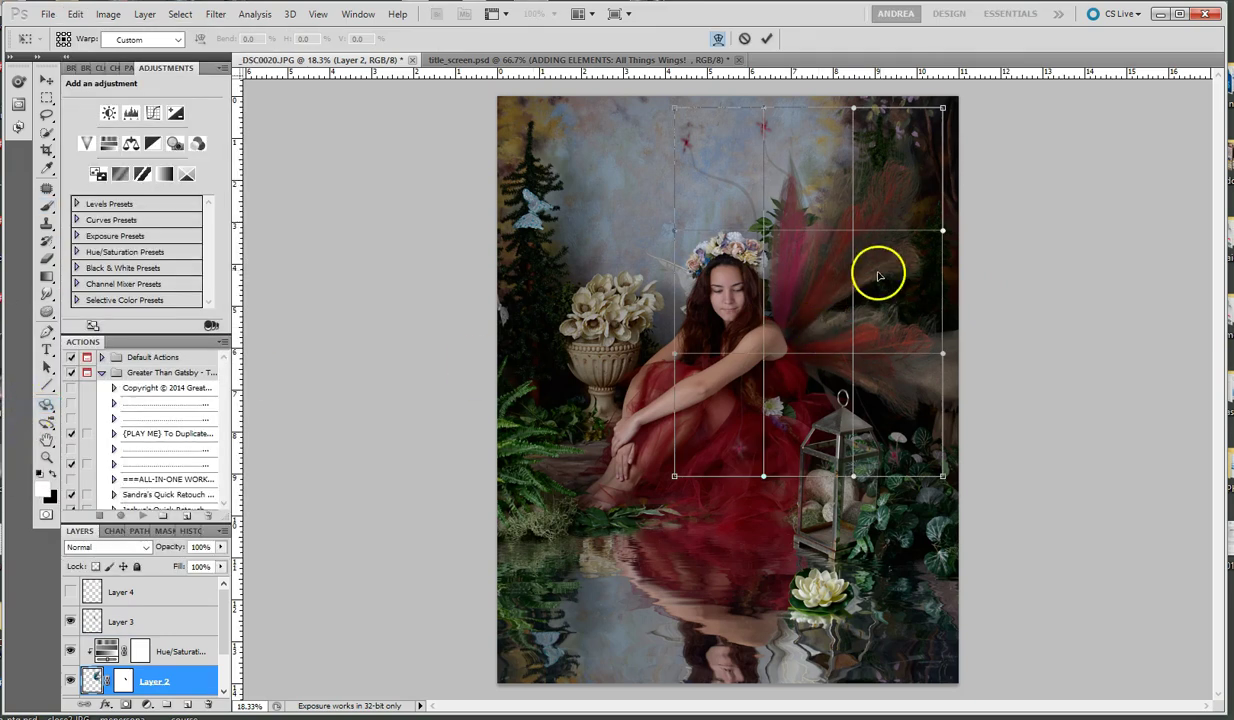
pyautogui.moveTo(936, 247); pyautogui.dragTo(914, 260)
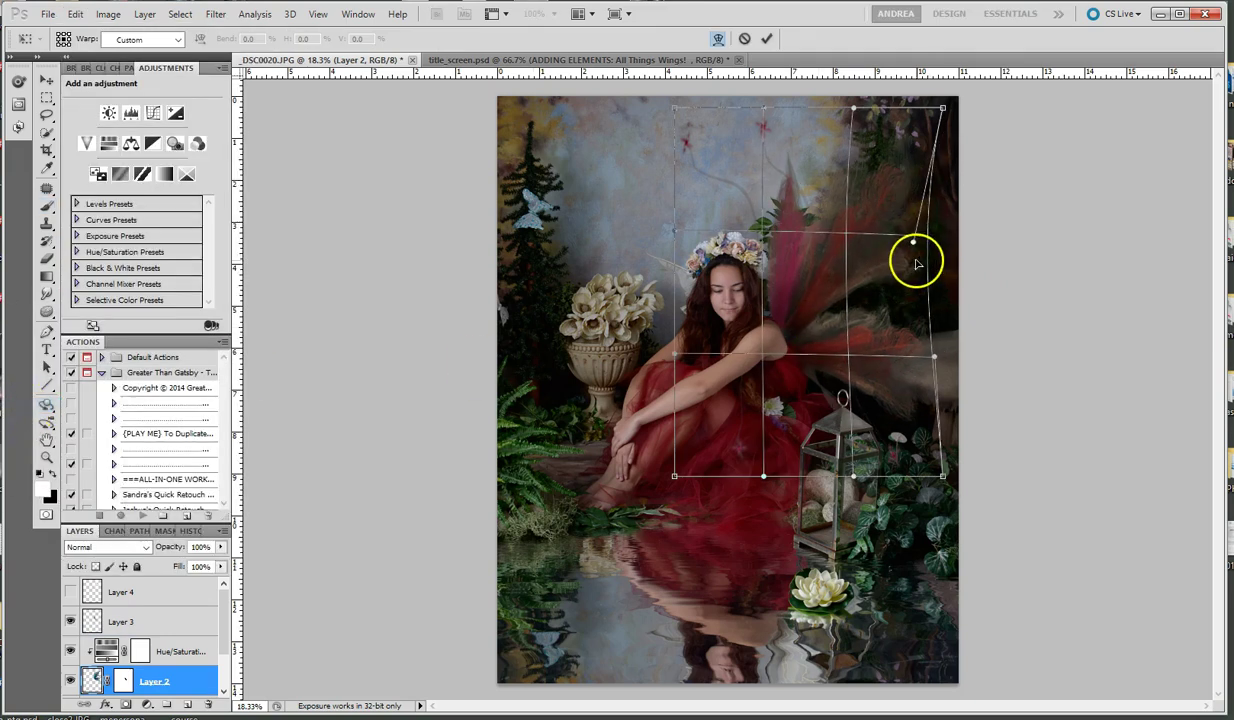
pyautogui.moveTo(769, 112); pyautogui.dragTo(815, 178)
pyautogui.moveTo(870, 353); pyautogui.dragTo(856, 404)
pyautogui.moveTo(945, 478); pyautogui.dragTo(857, 482)
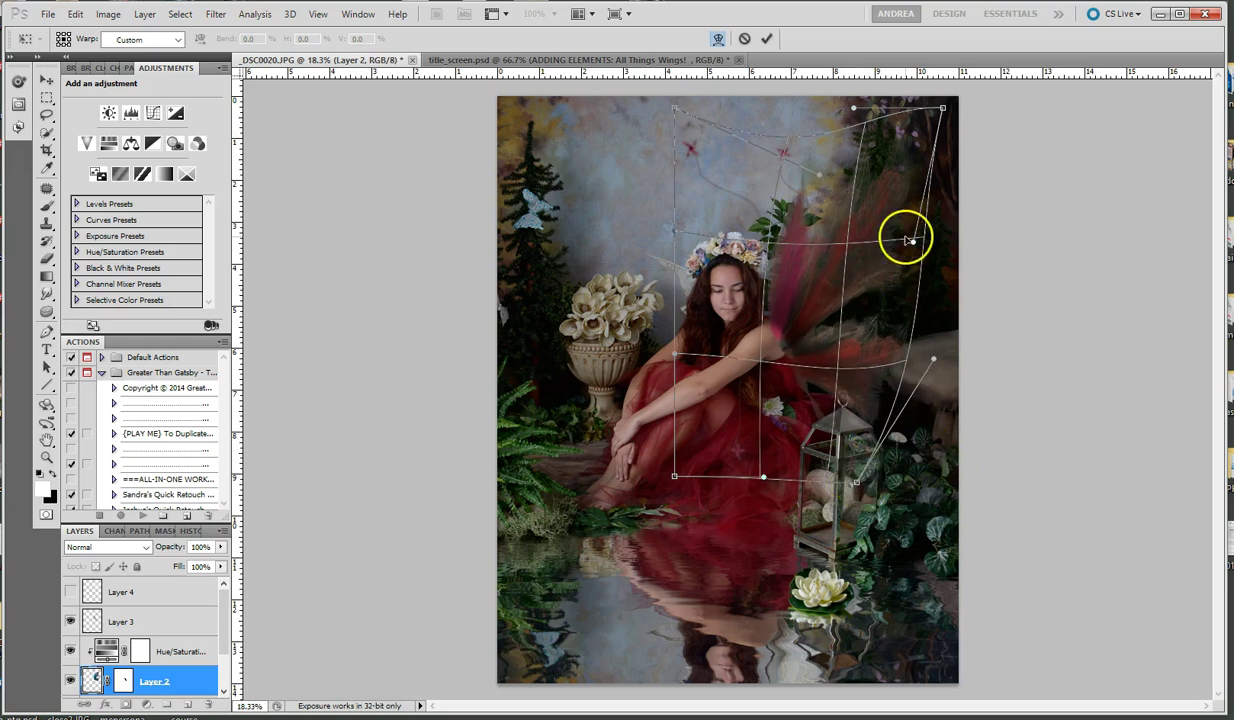
pyautogui.click(767, 40)
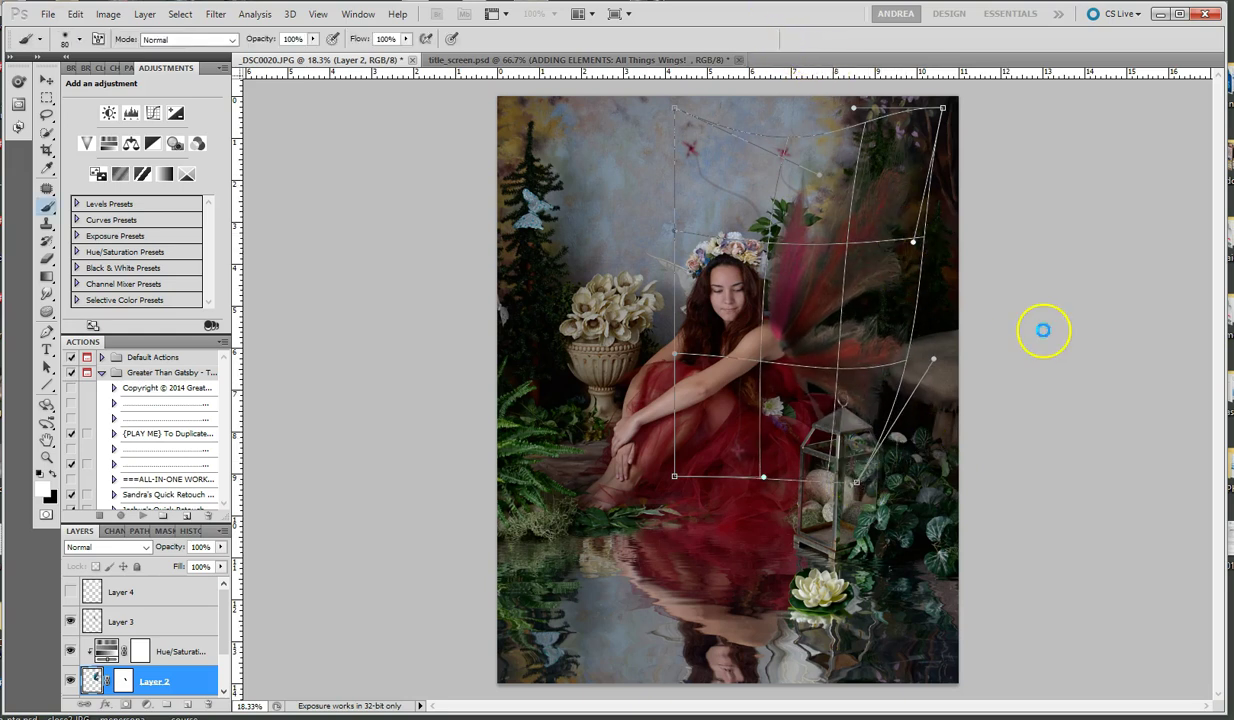
pyautogui.click(47, 80)
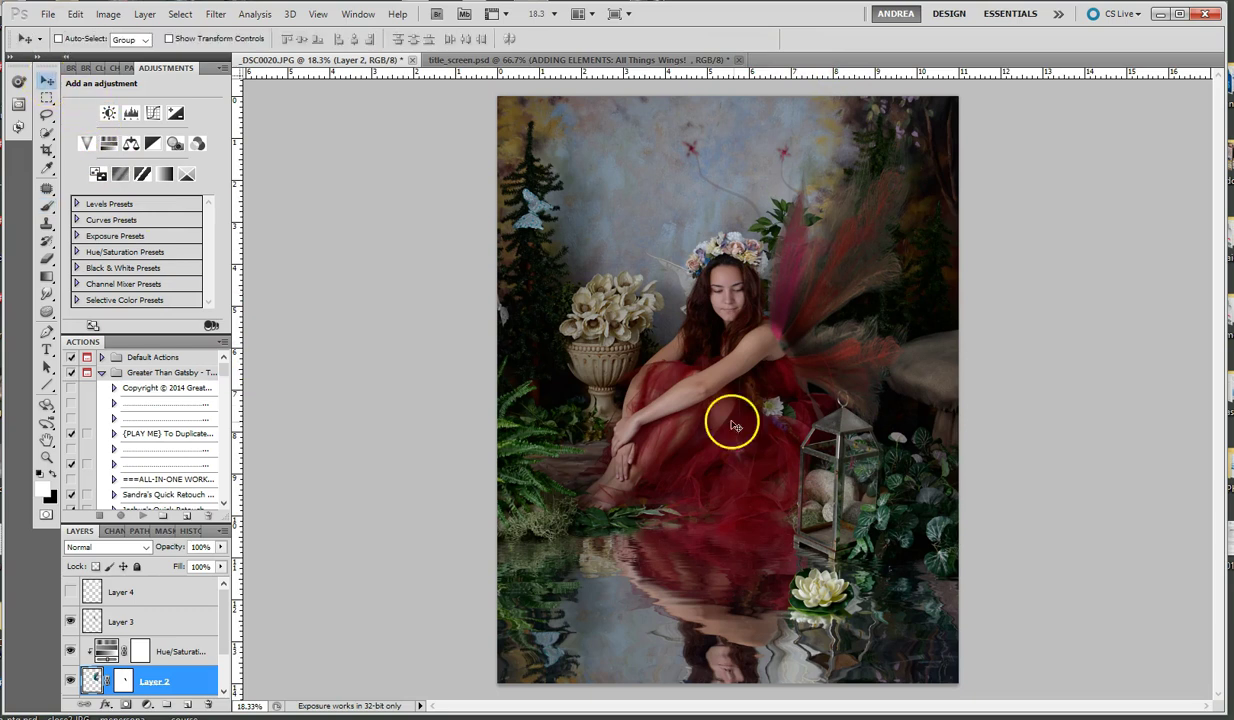